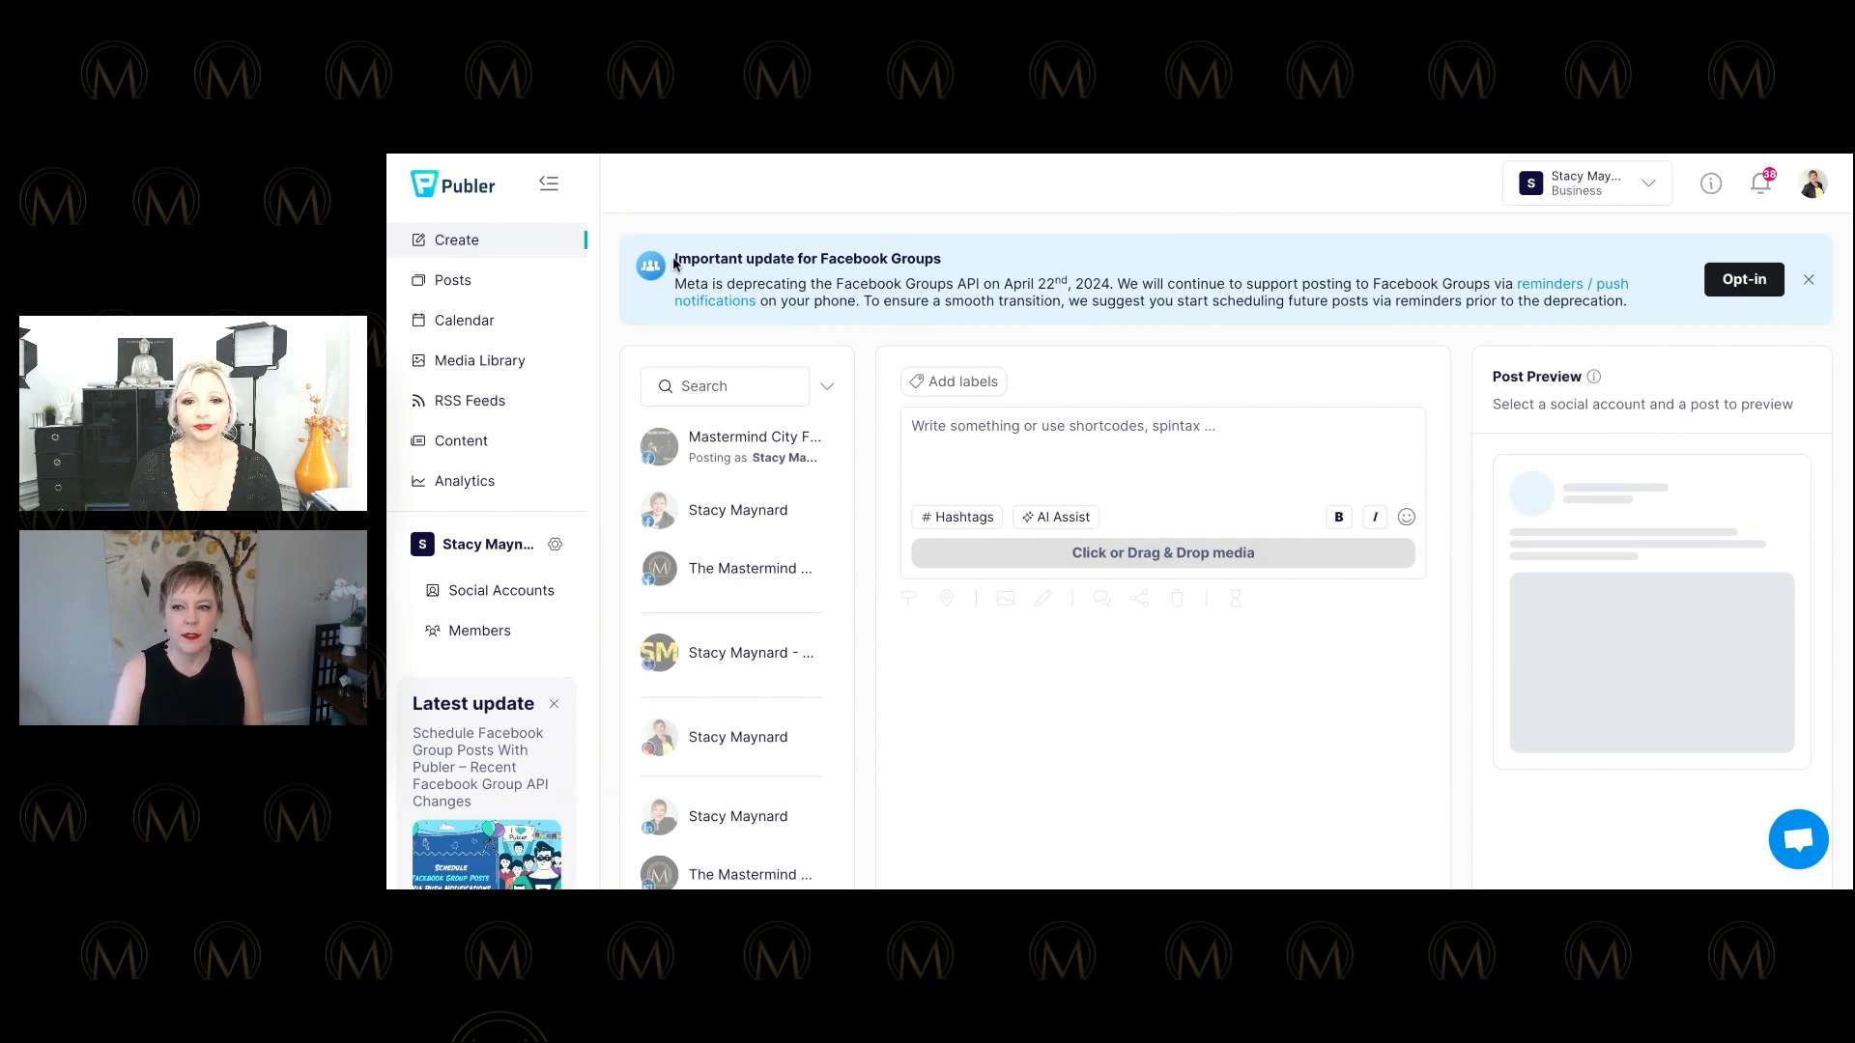
Highlight and then clear the Facebook Groups update notice on the dashboard.
drag(673, 261, 982, 258)
click(1015, 260)
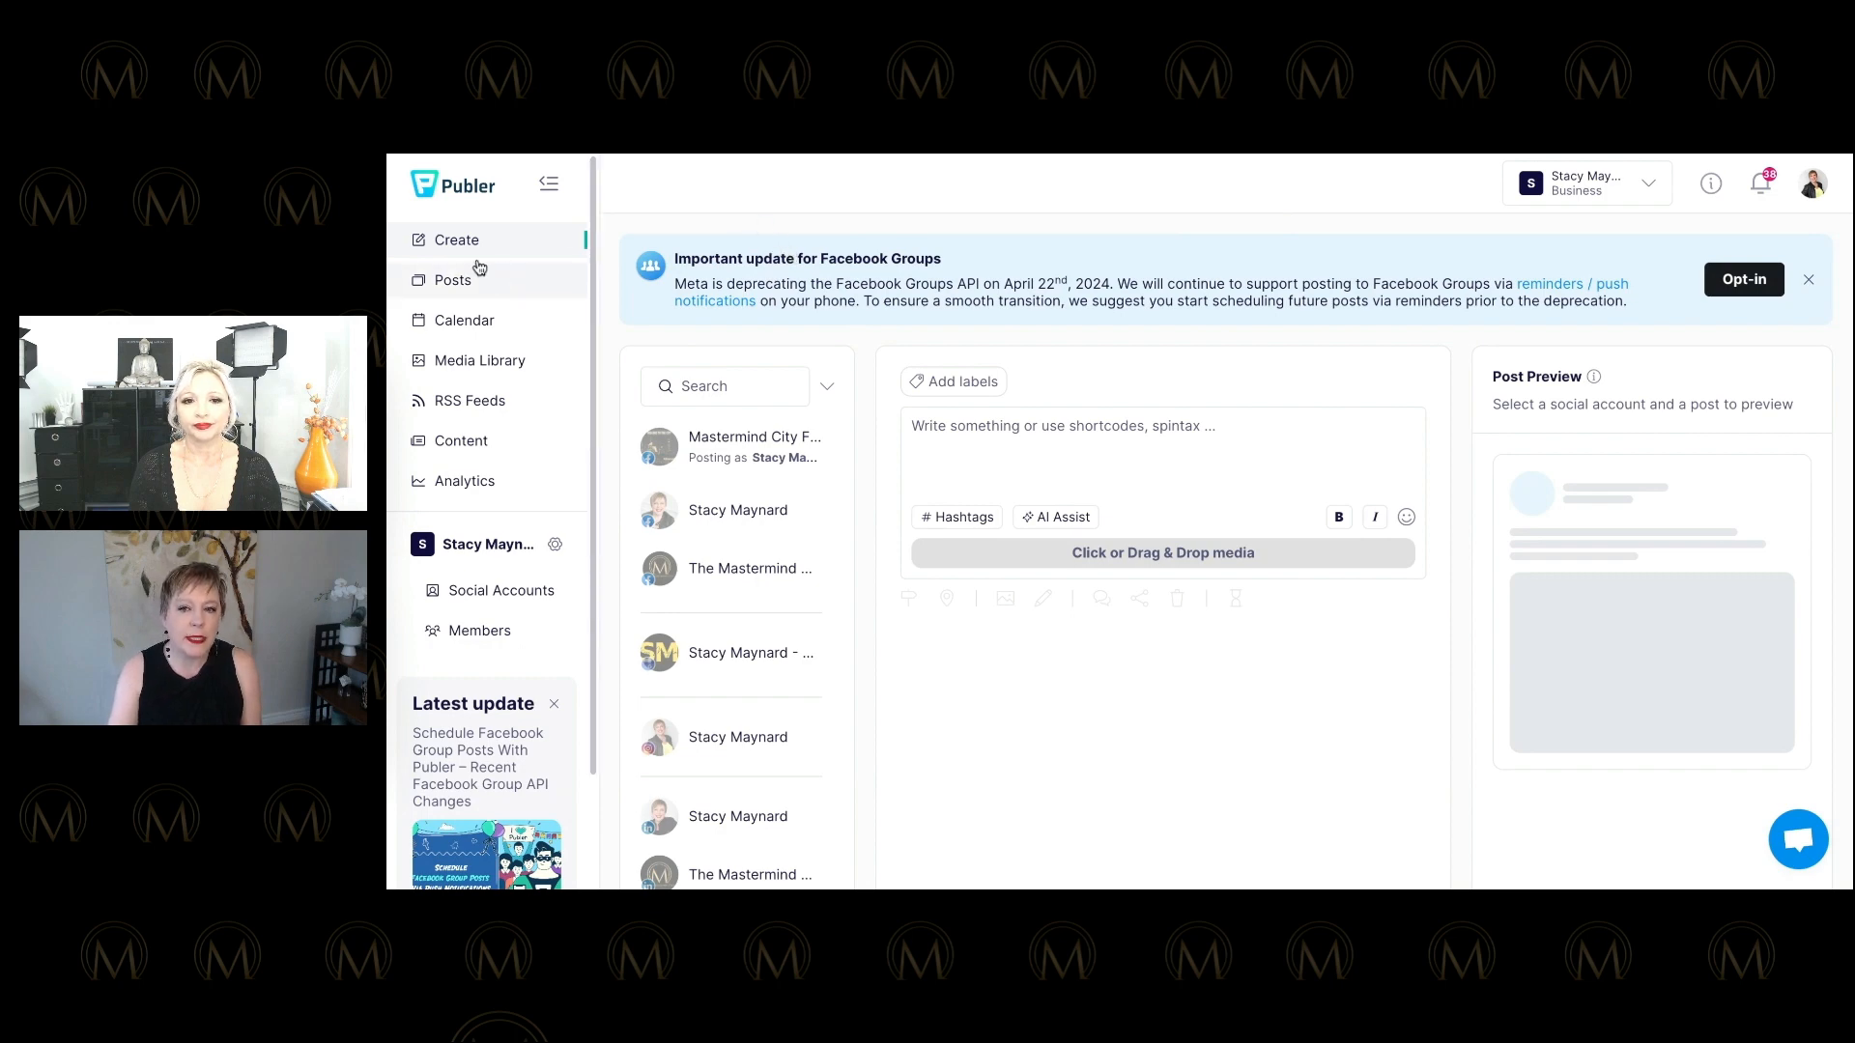
scroll(654, 526, down, 5)
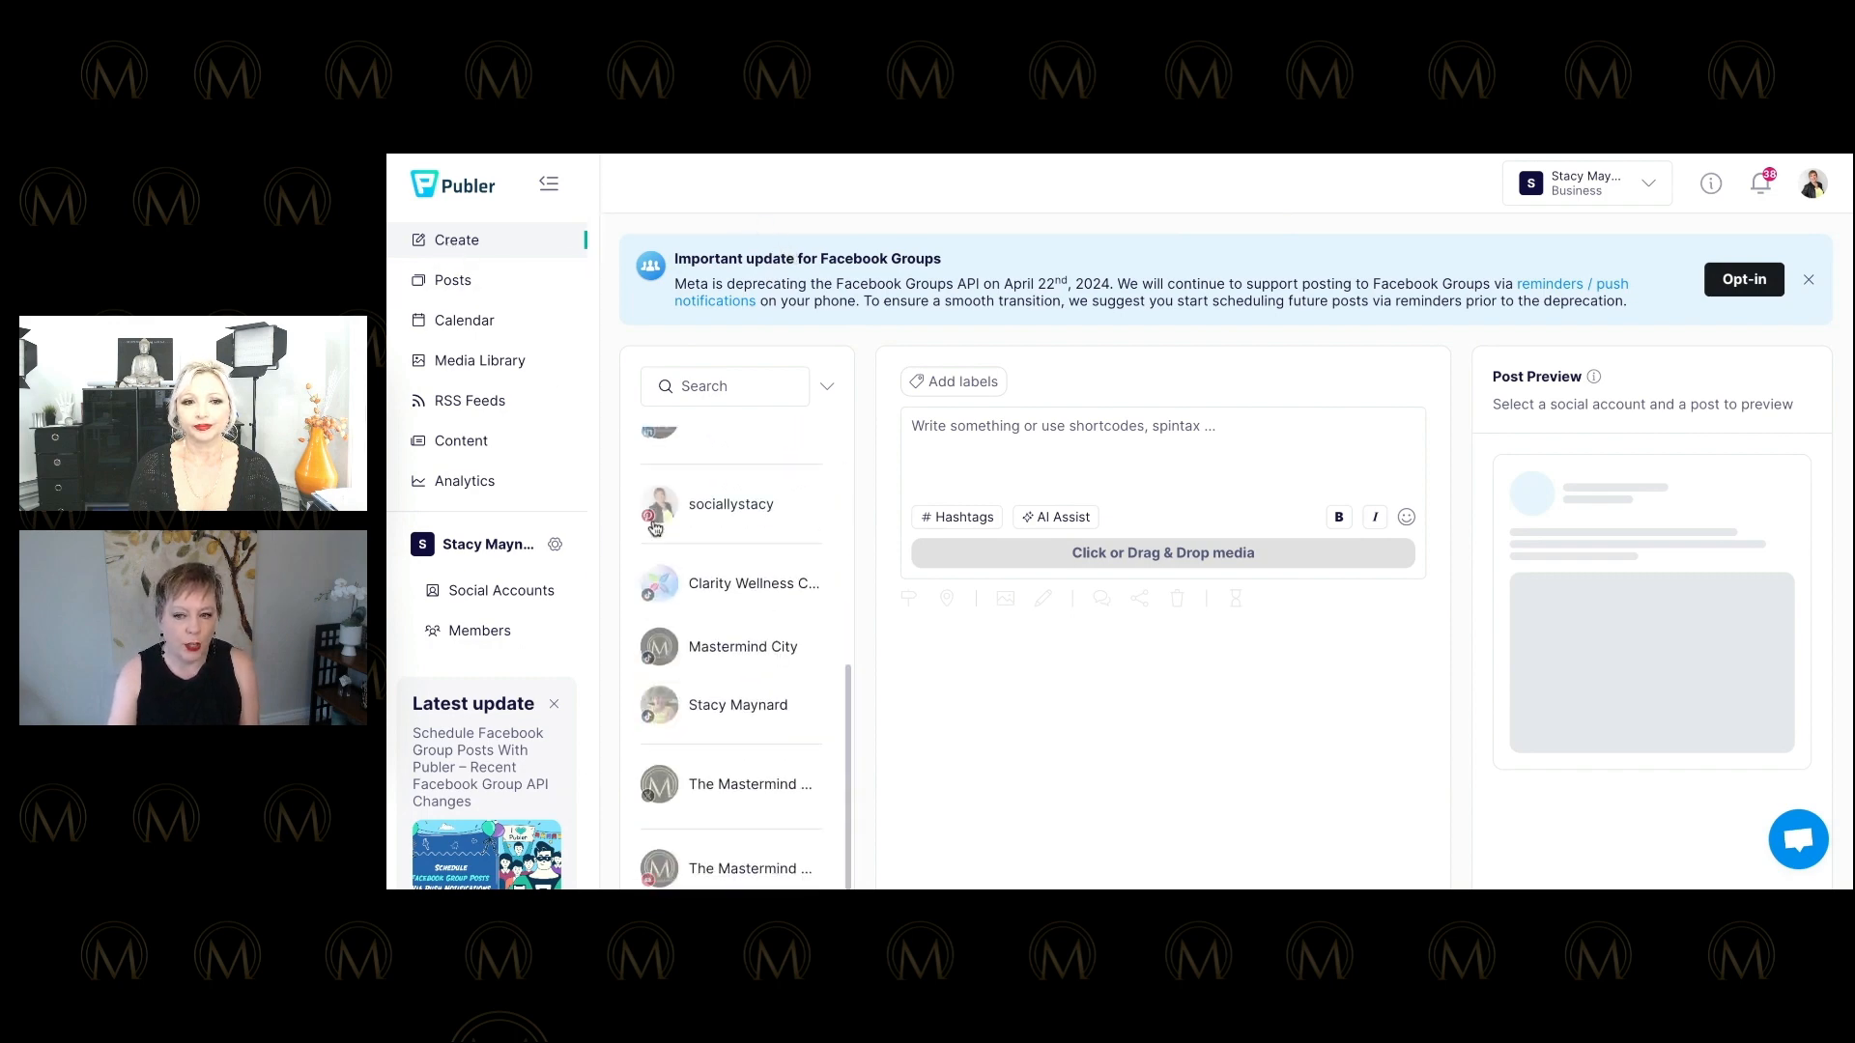
scroll(654, 527, up, 5)
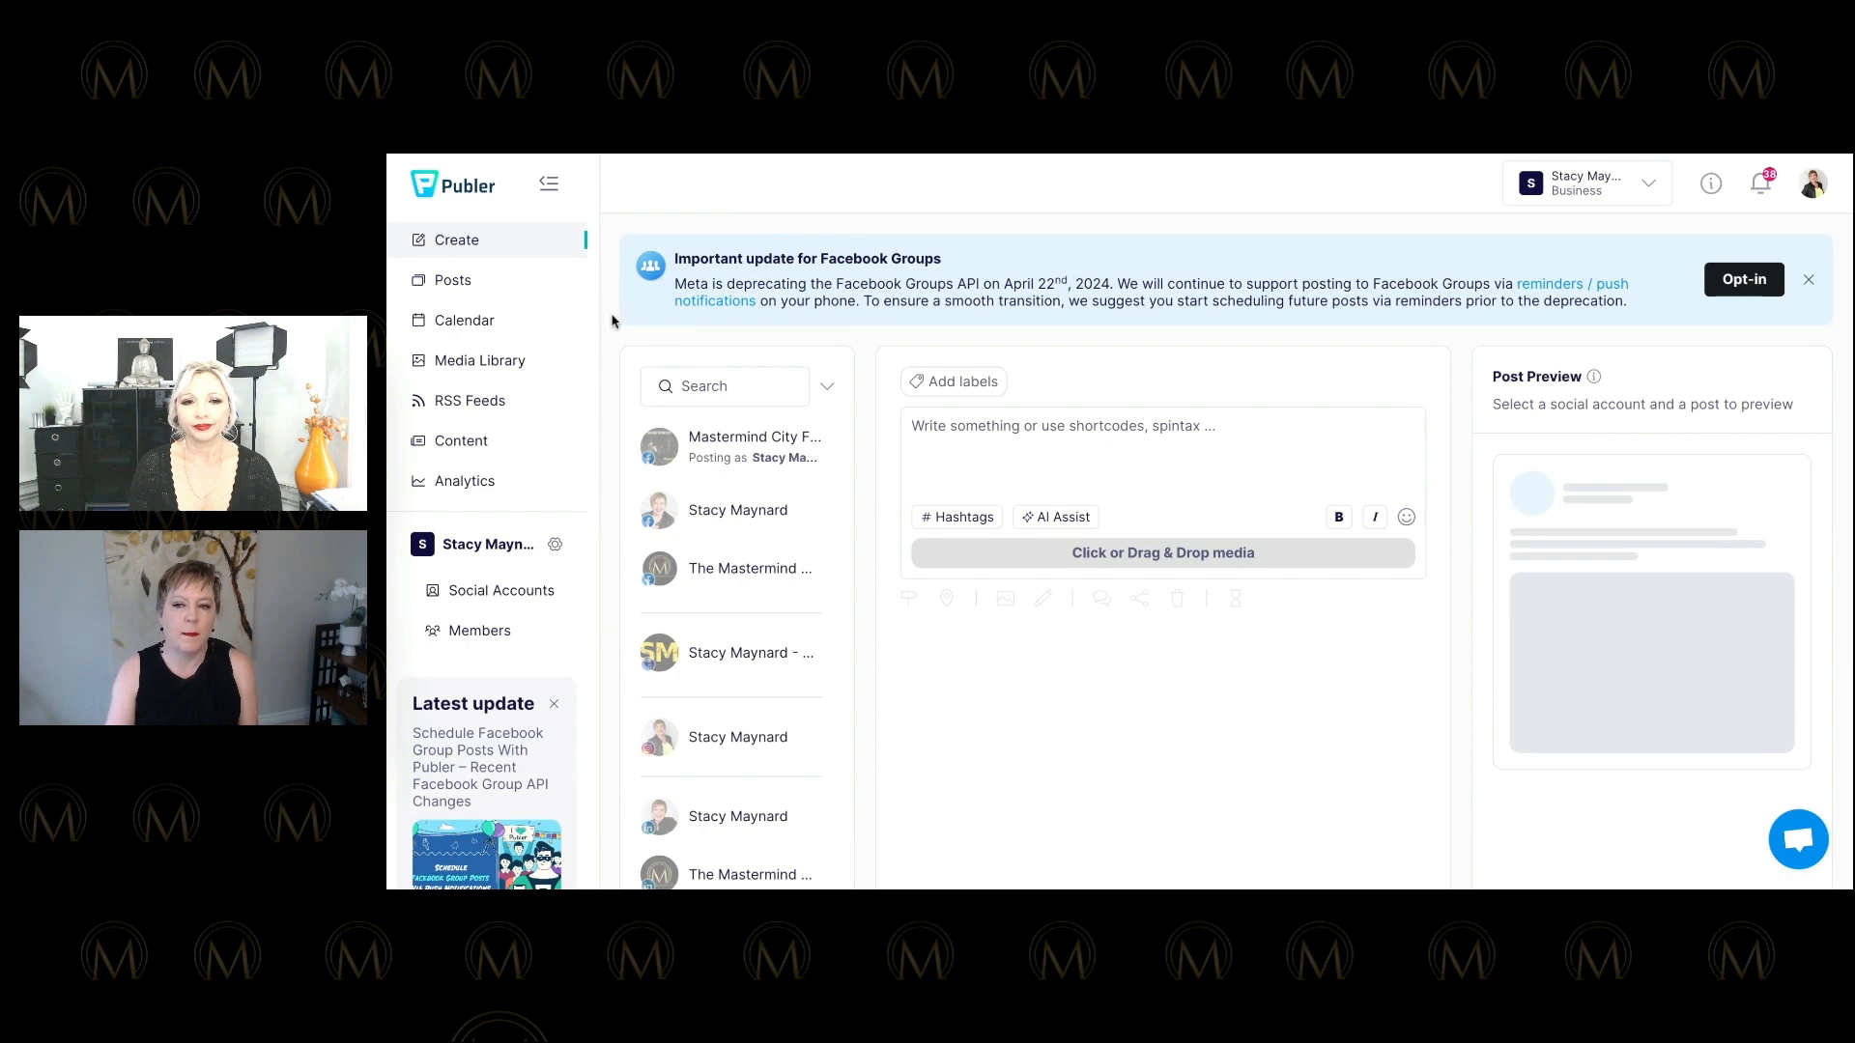
Browse the list of published posts.
click(459, 283)
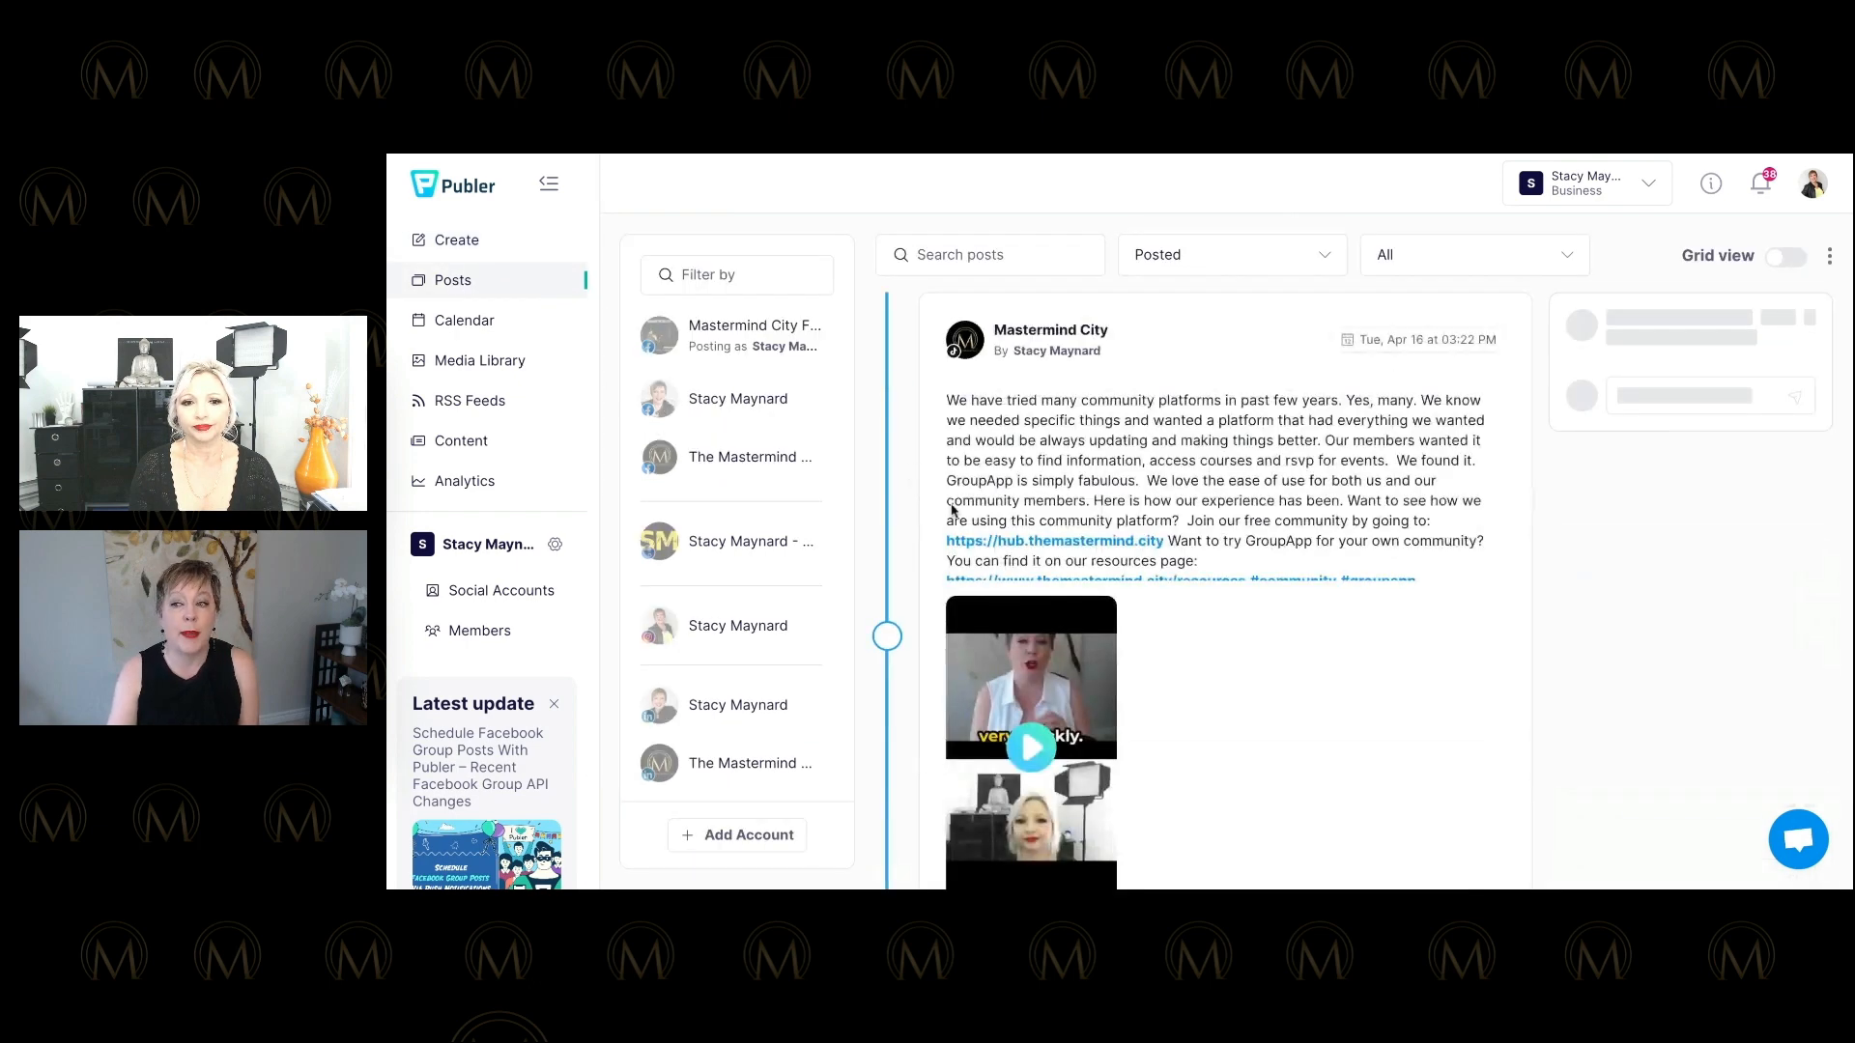
scroll(1039, 478, down, 2)
scroll(1040, 478, up, 2)
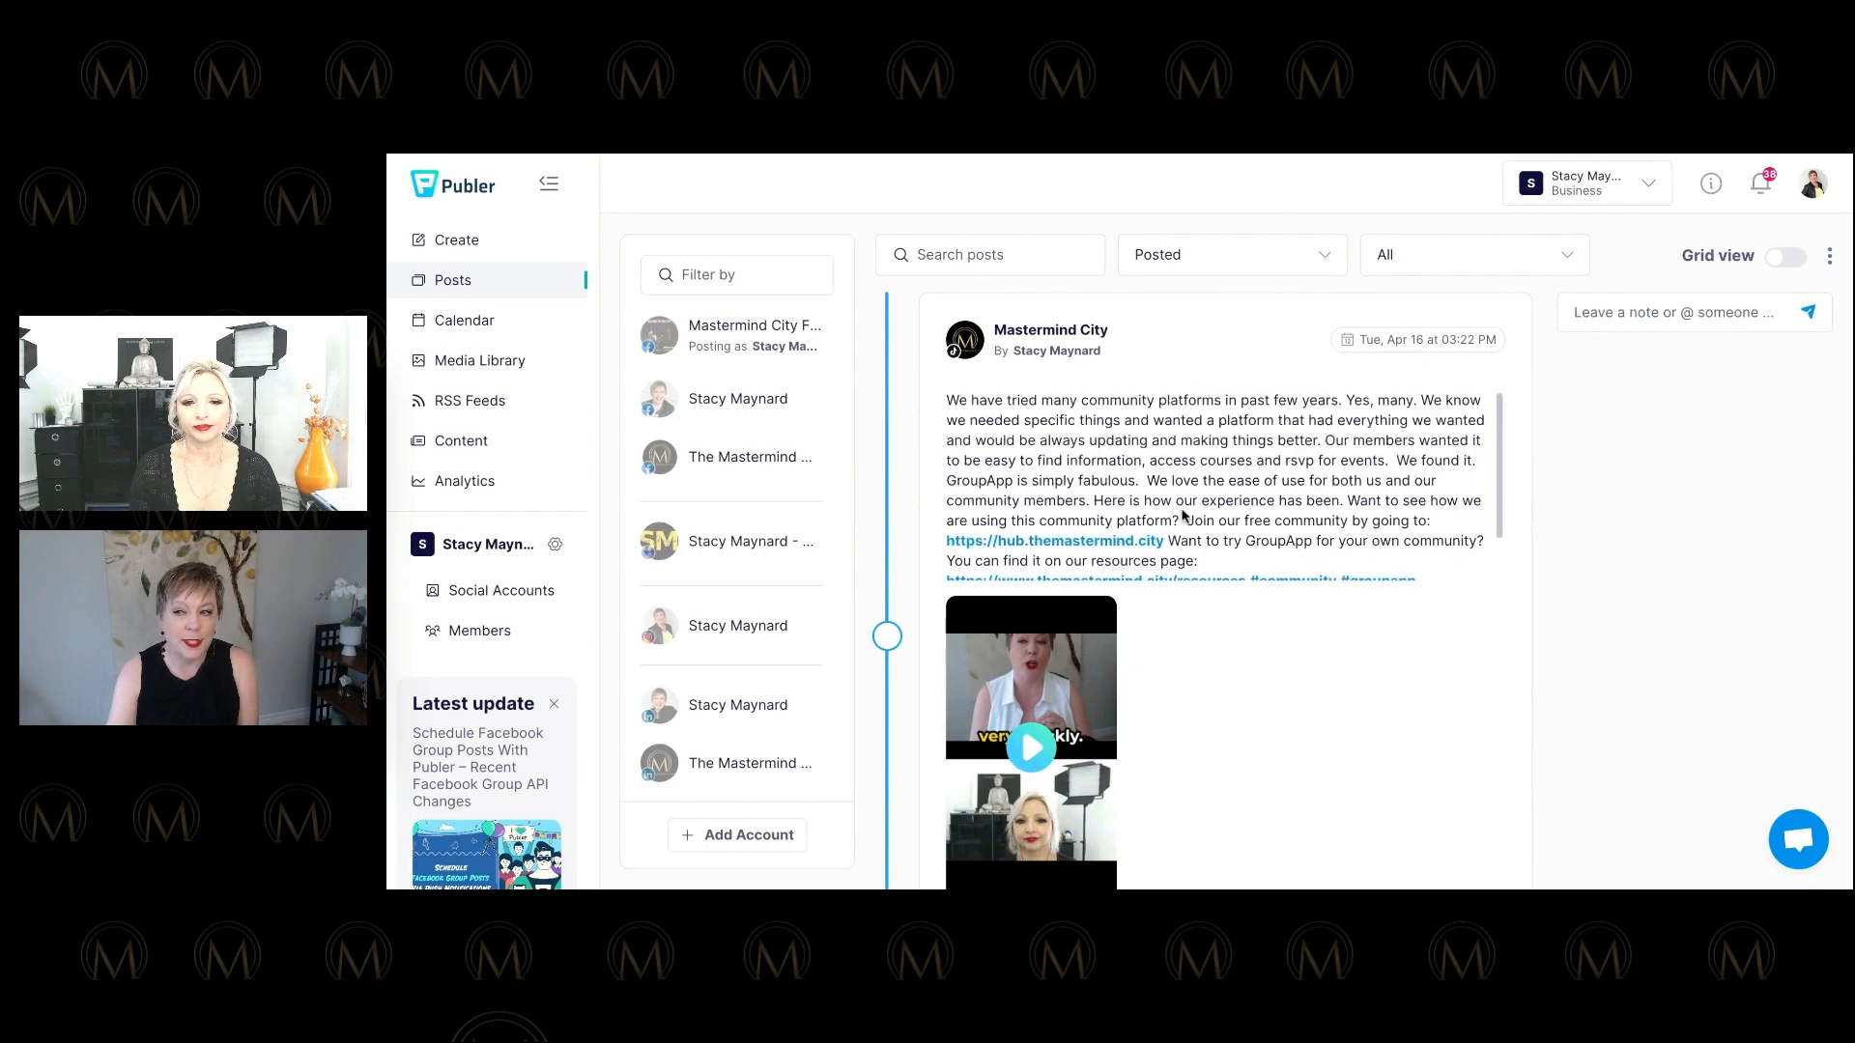
scroll(904, 449, down, 12)
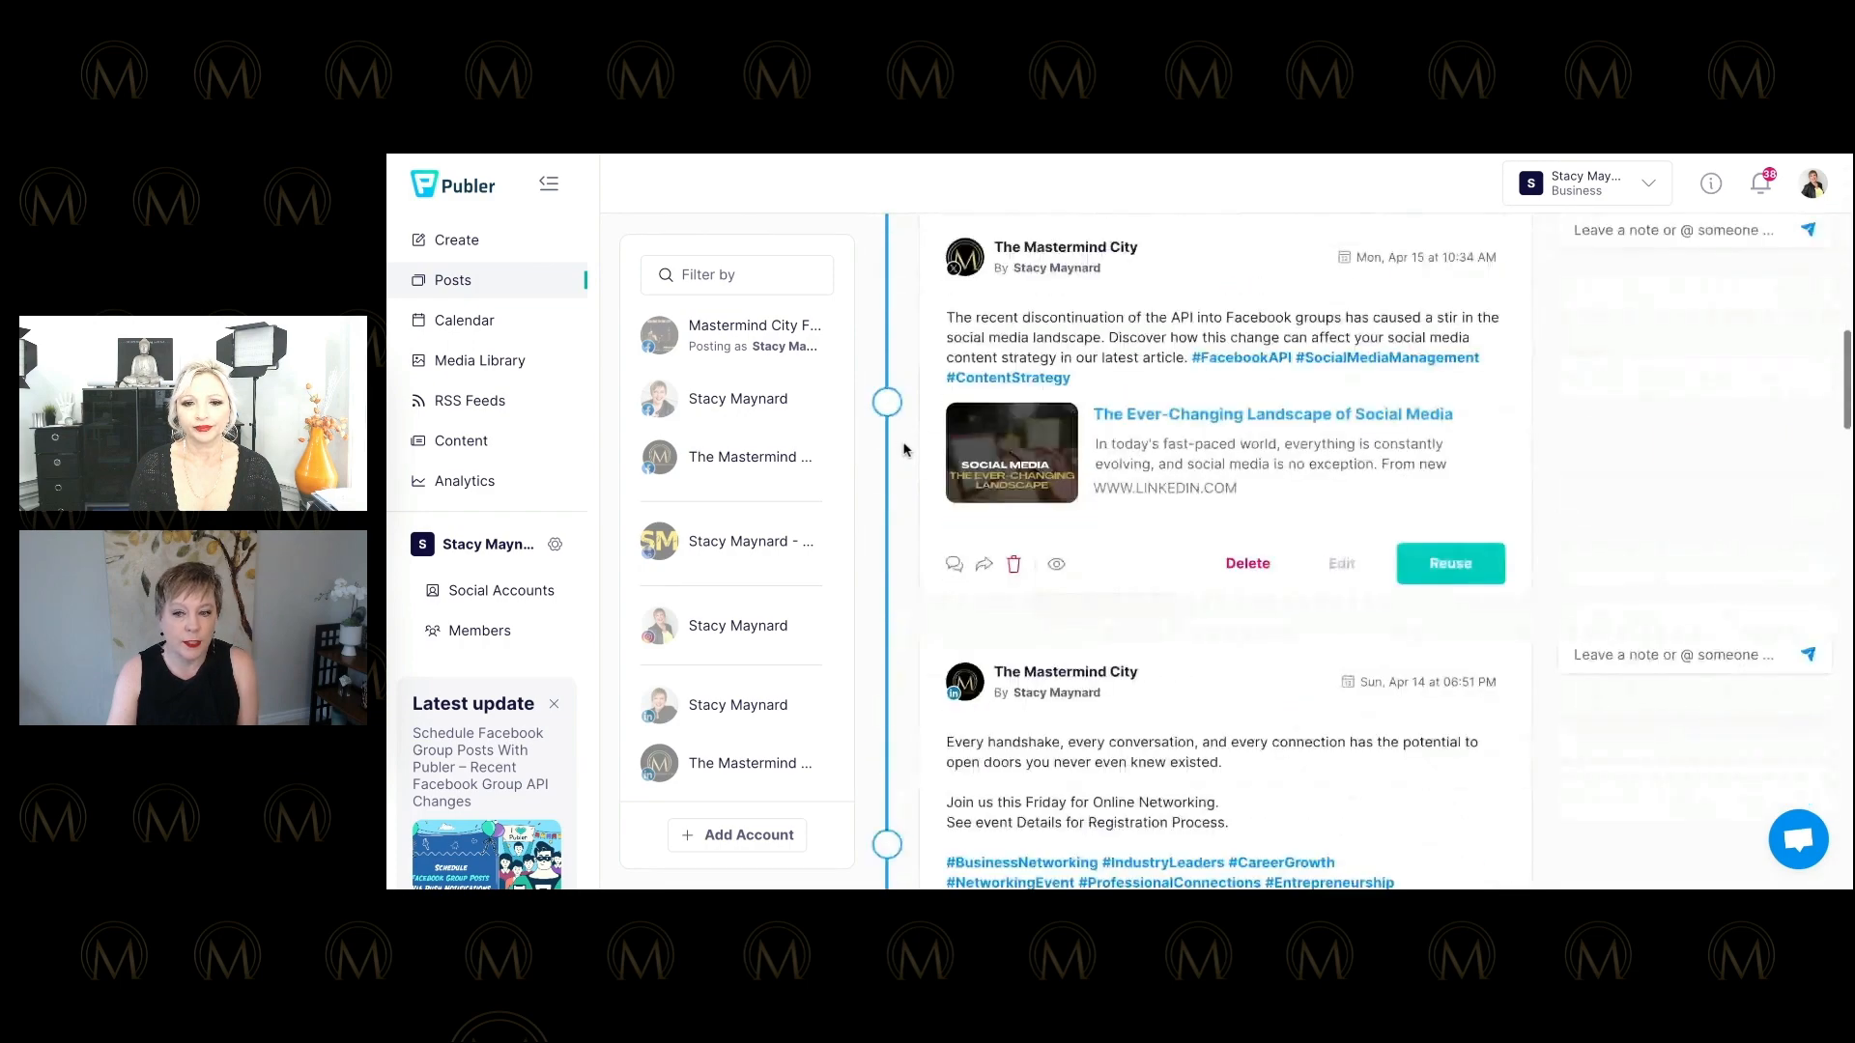
scroll(904, 449, up, 10)
View the weekly calendar, then the media library, then the Social Accounts page.
click(466, 319)
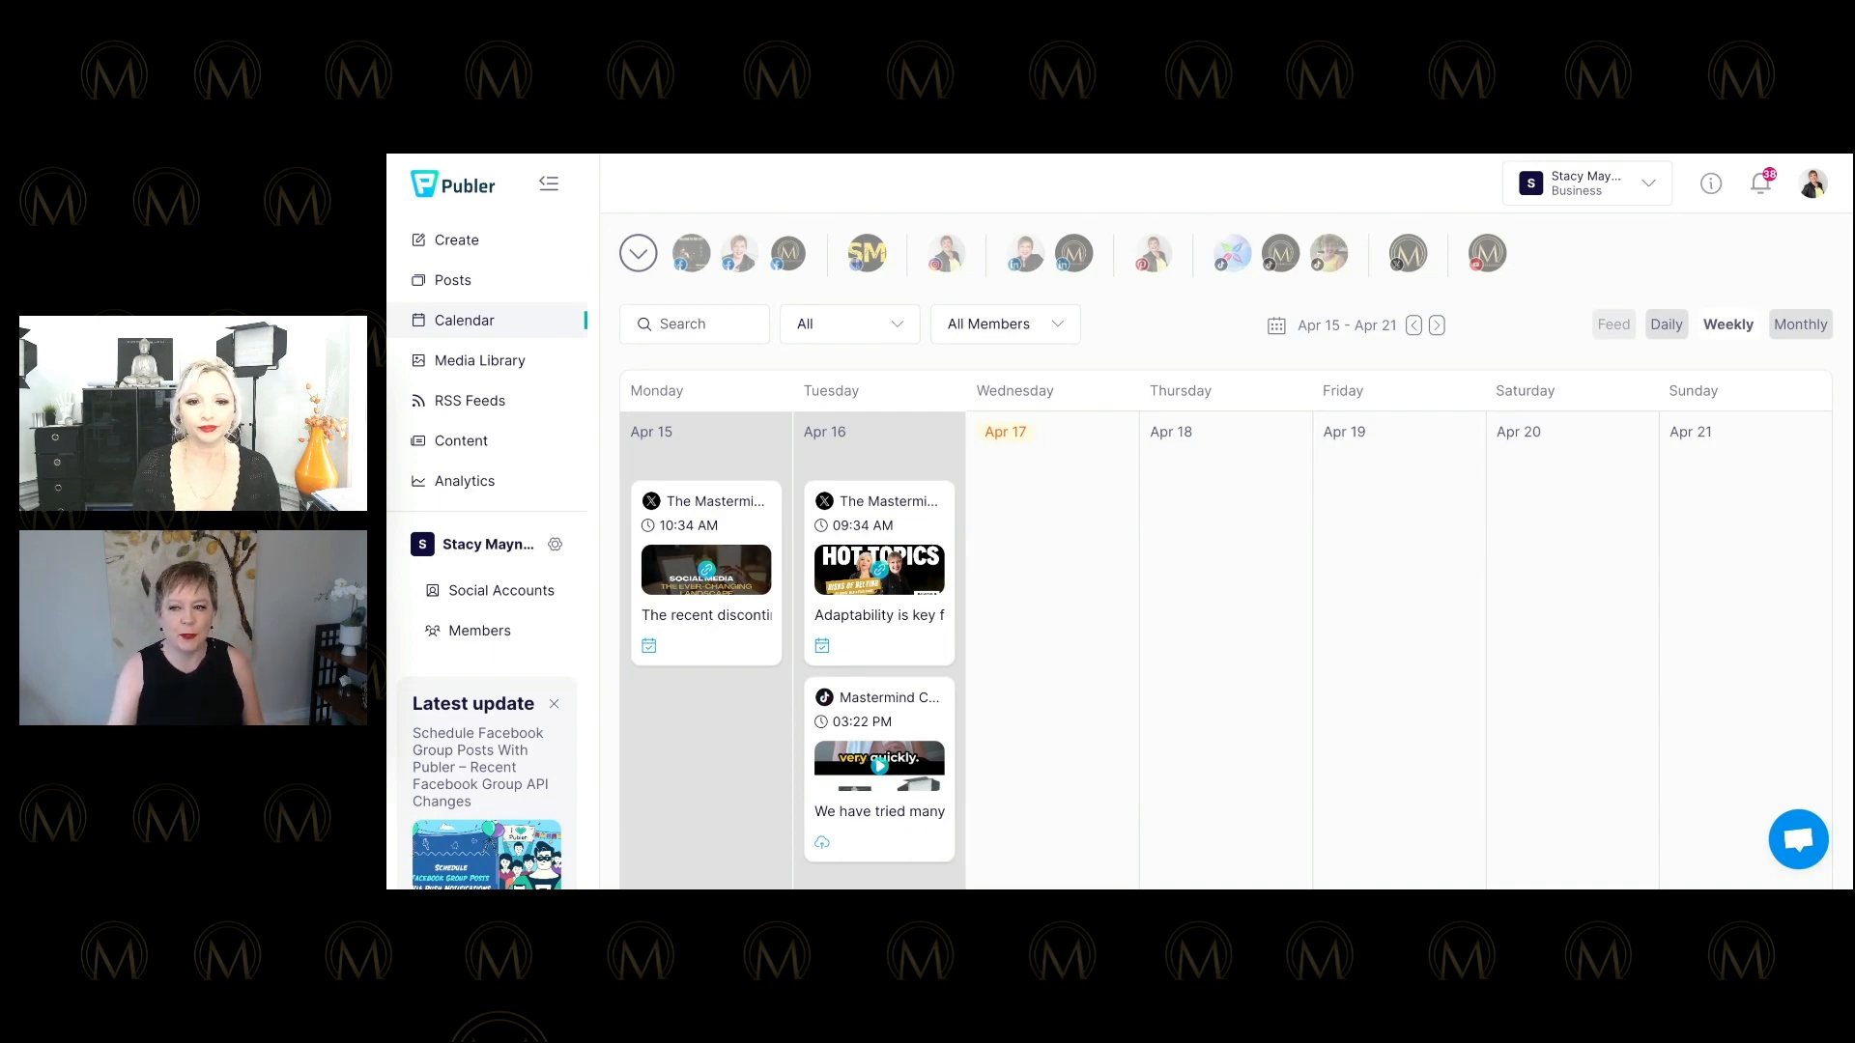
click(461, 366)
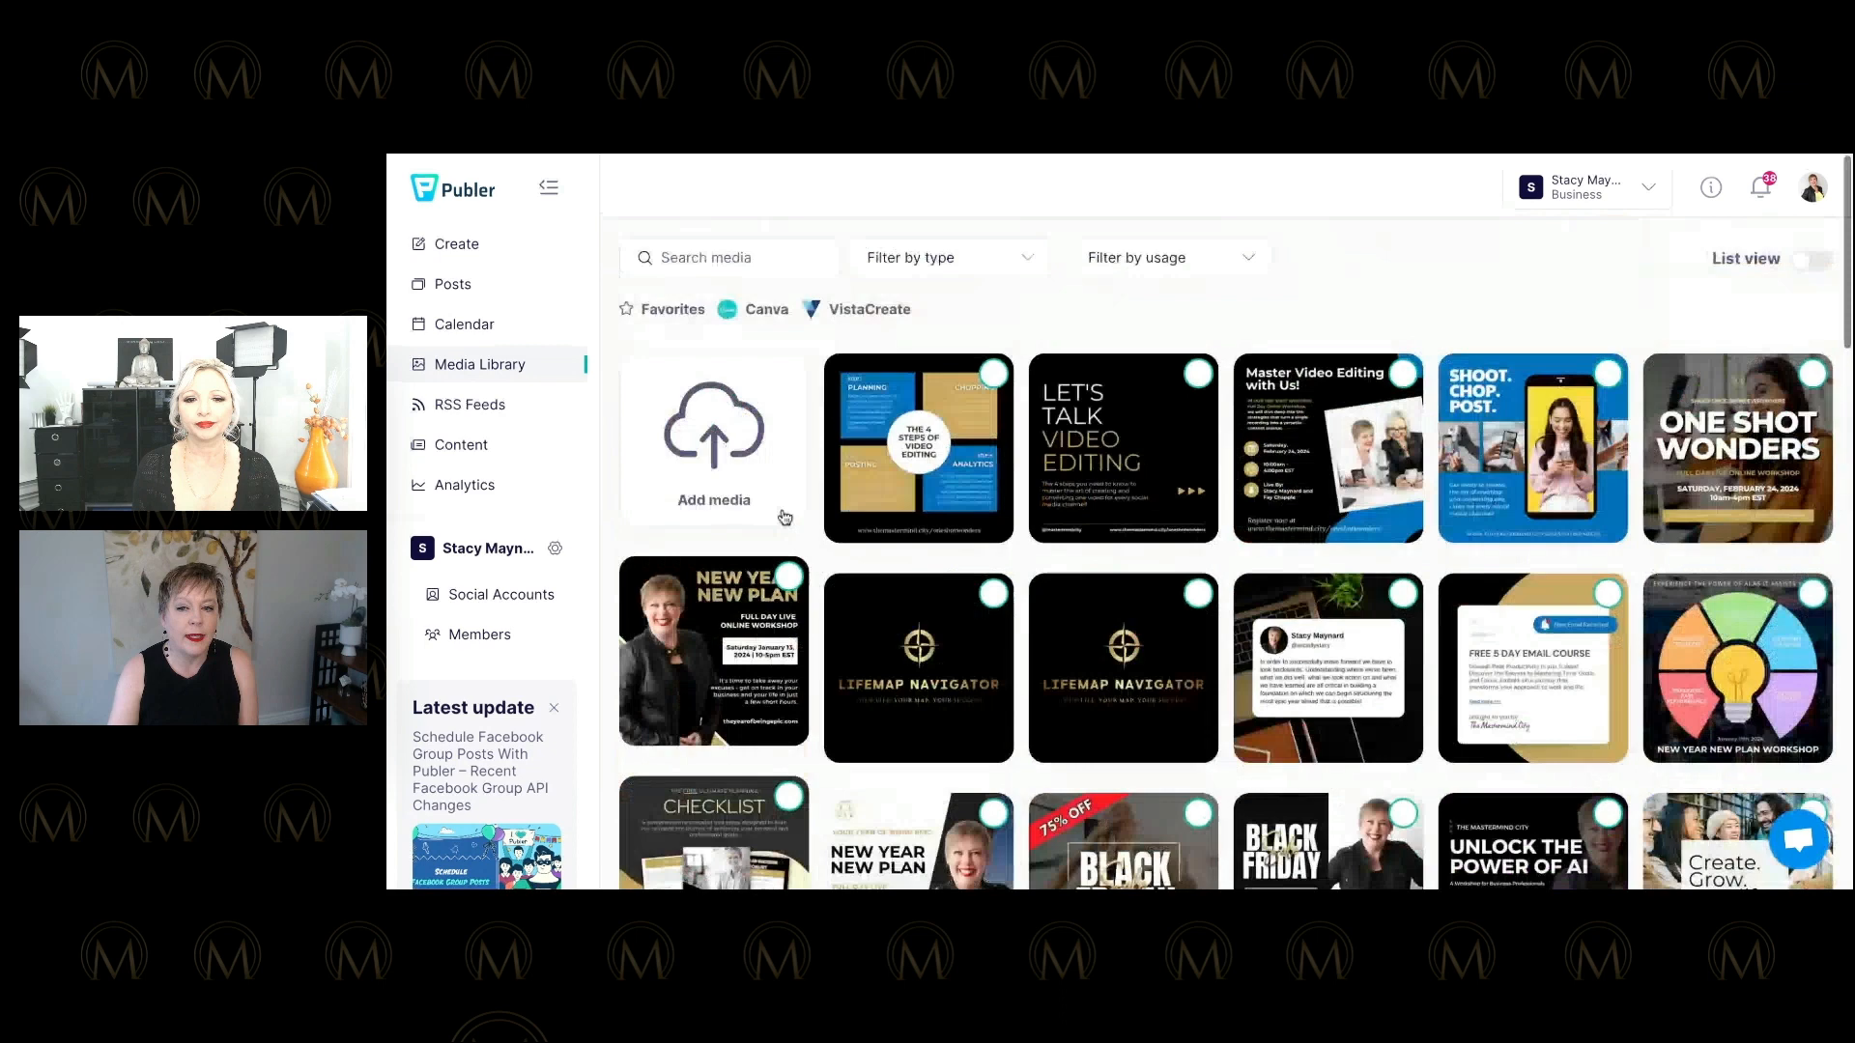
click(501, 590)
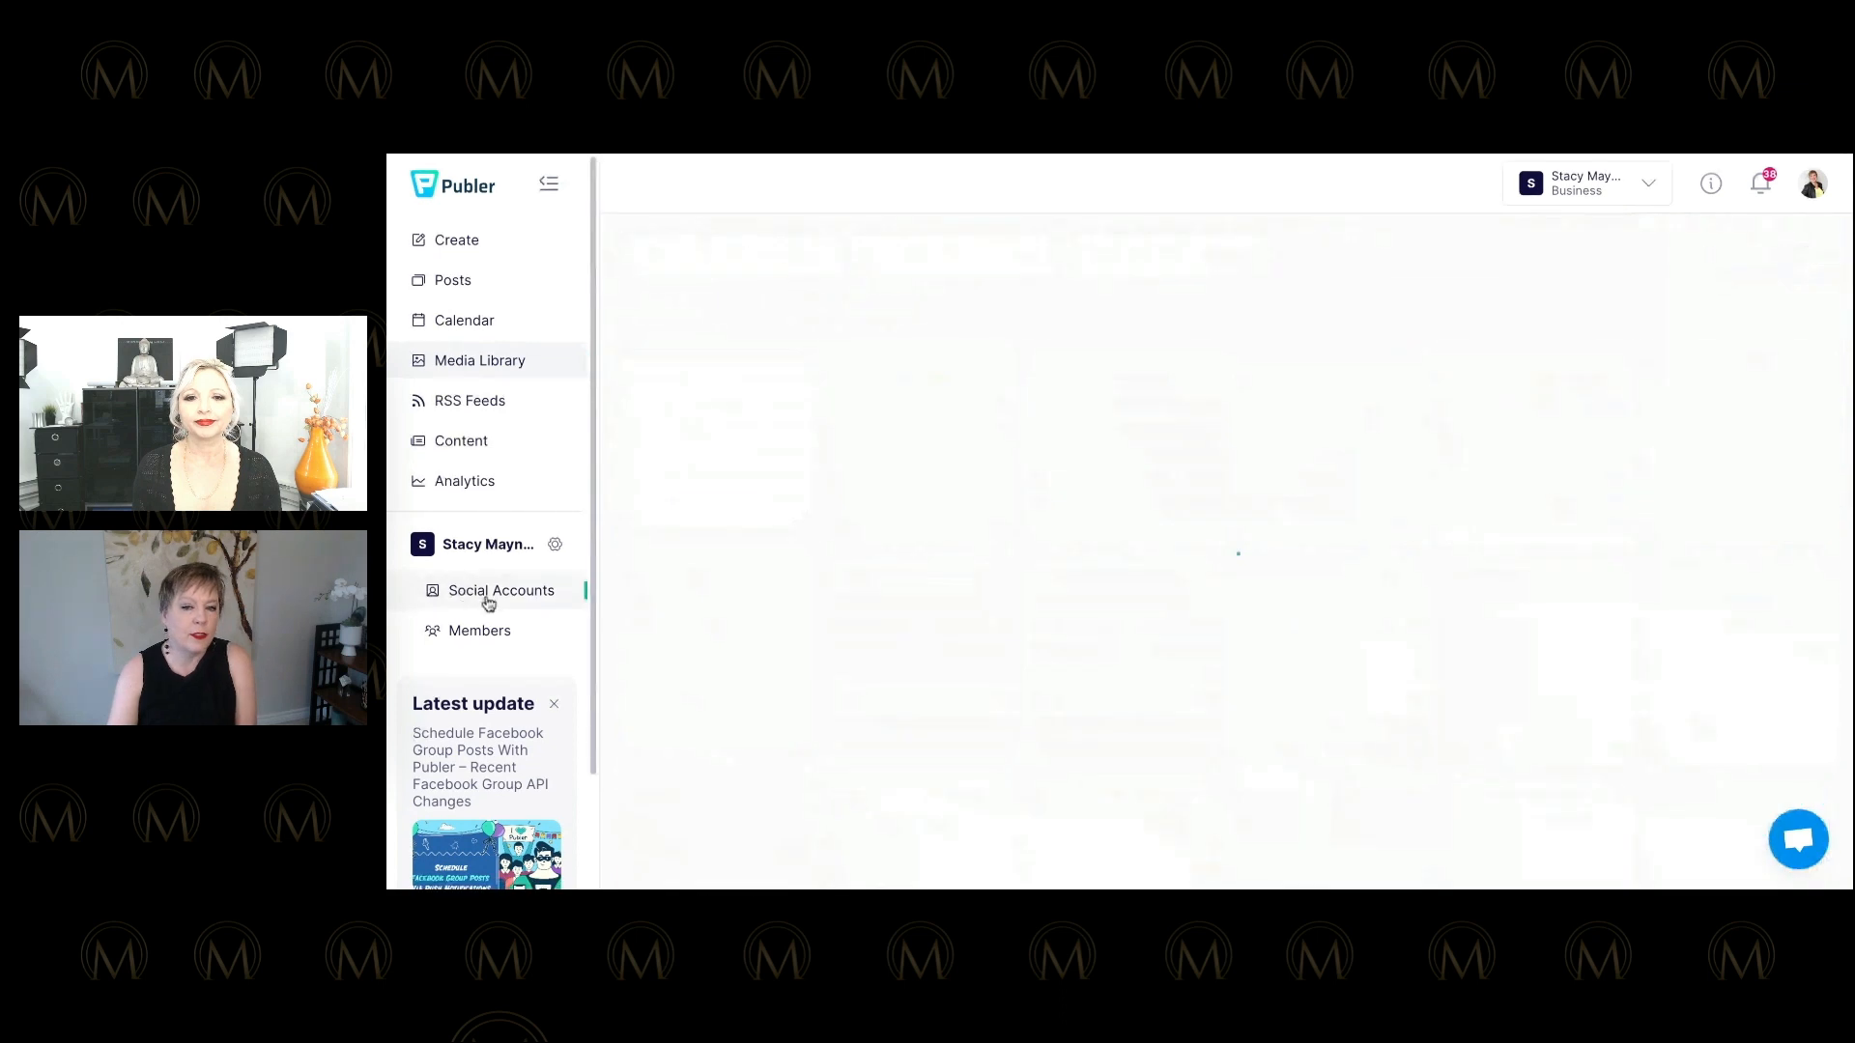
scroll(753, 329, down, 10)
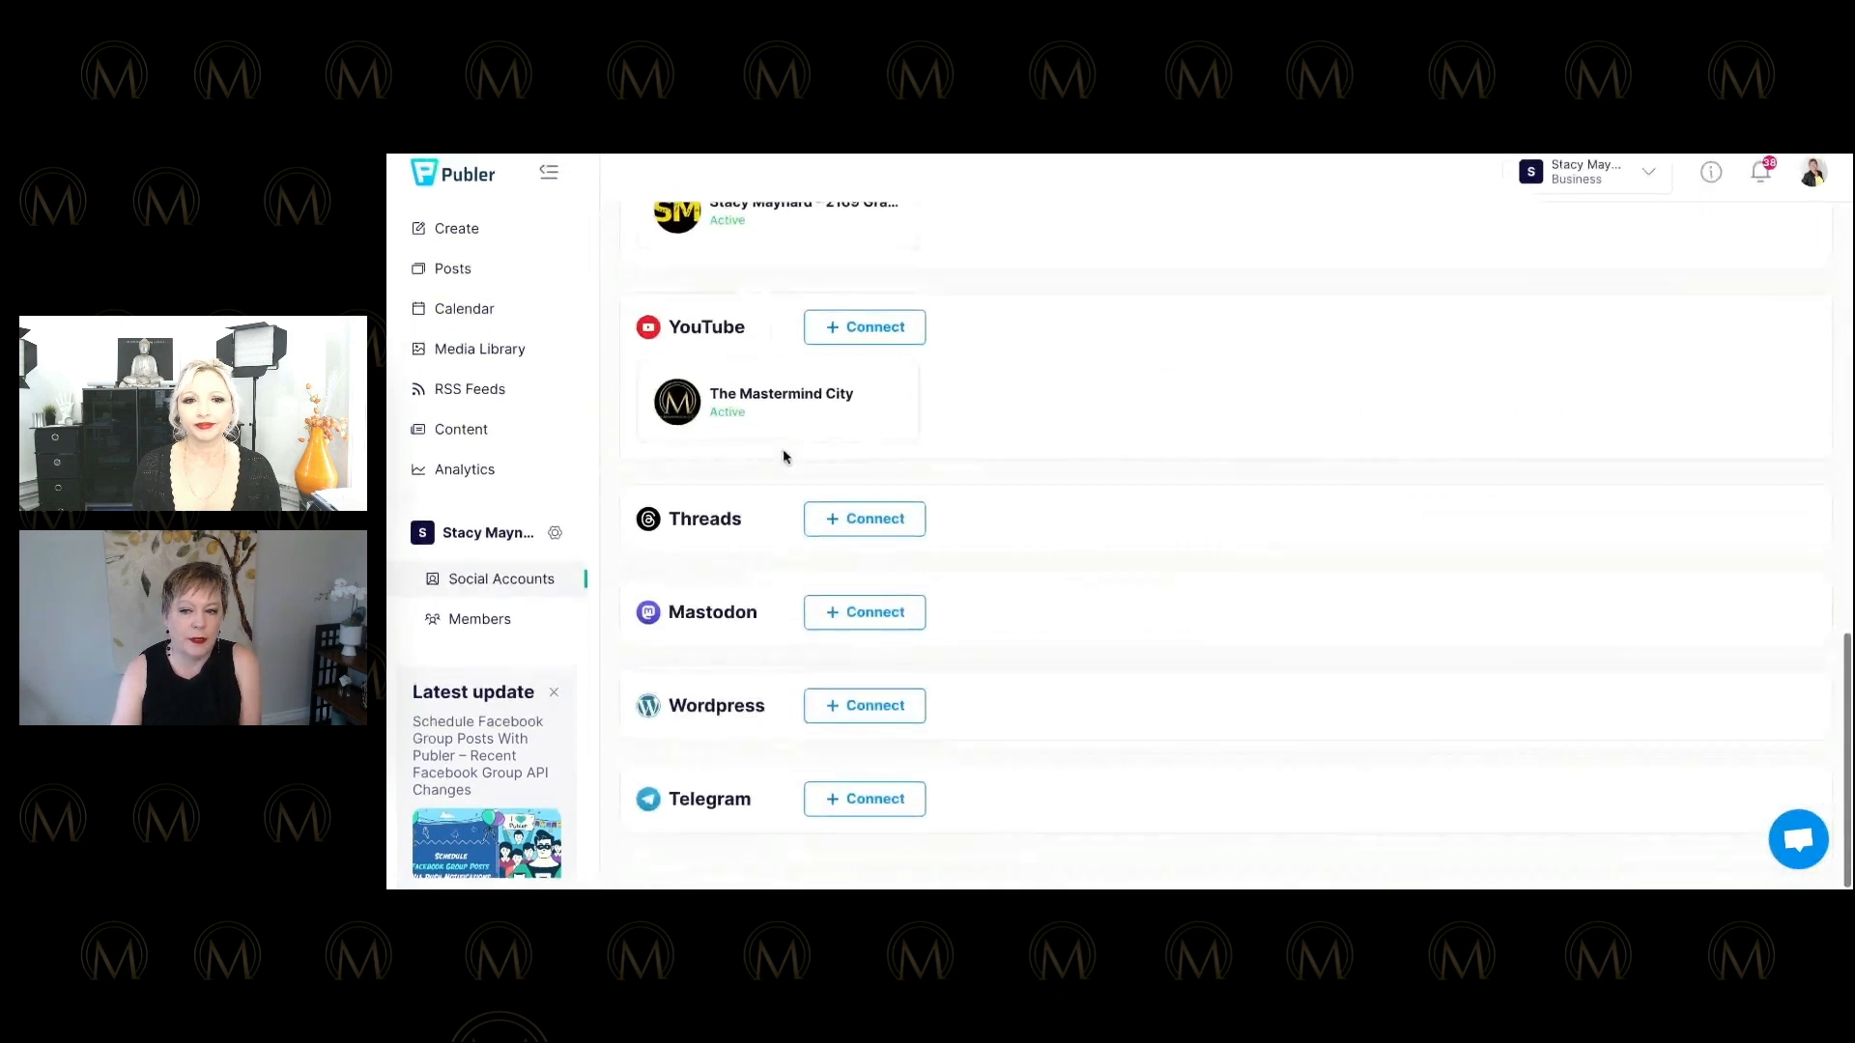
scroll(787, 455, up, 15)
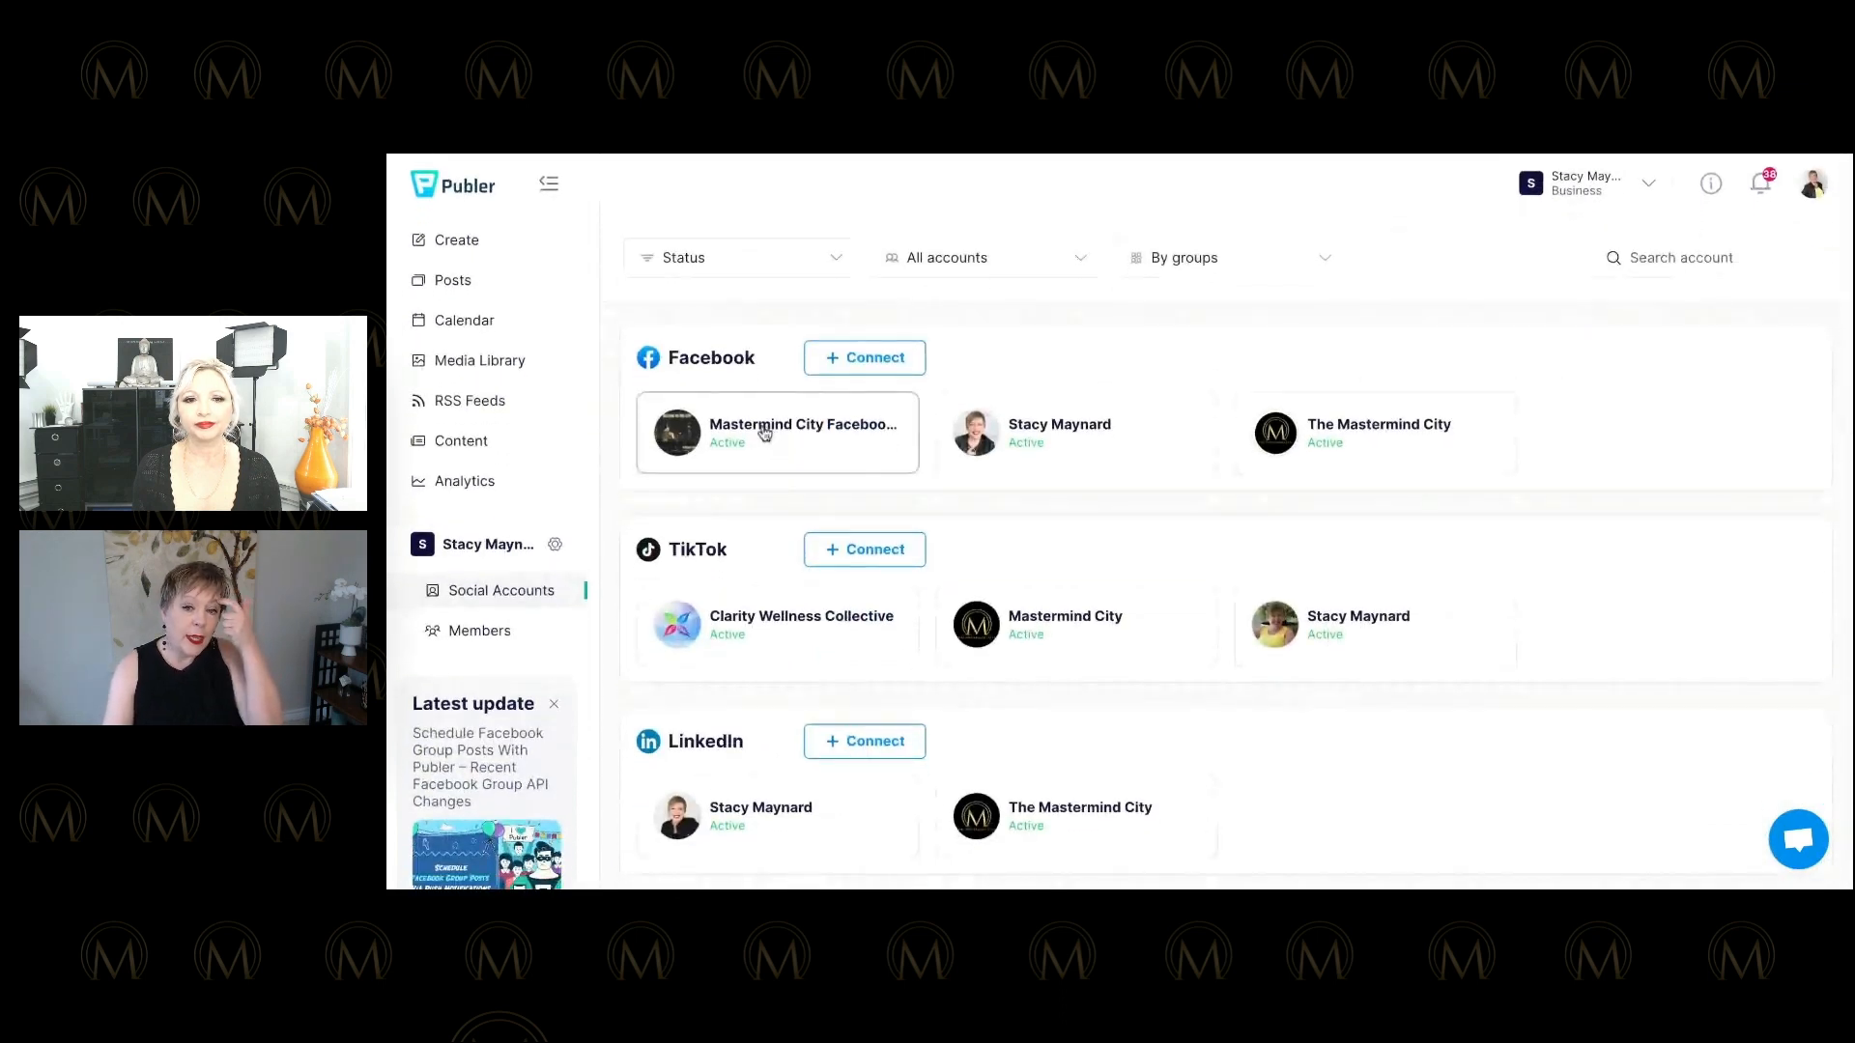
scroll(764, 433, down, 10)
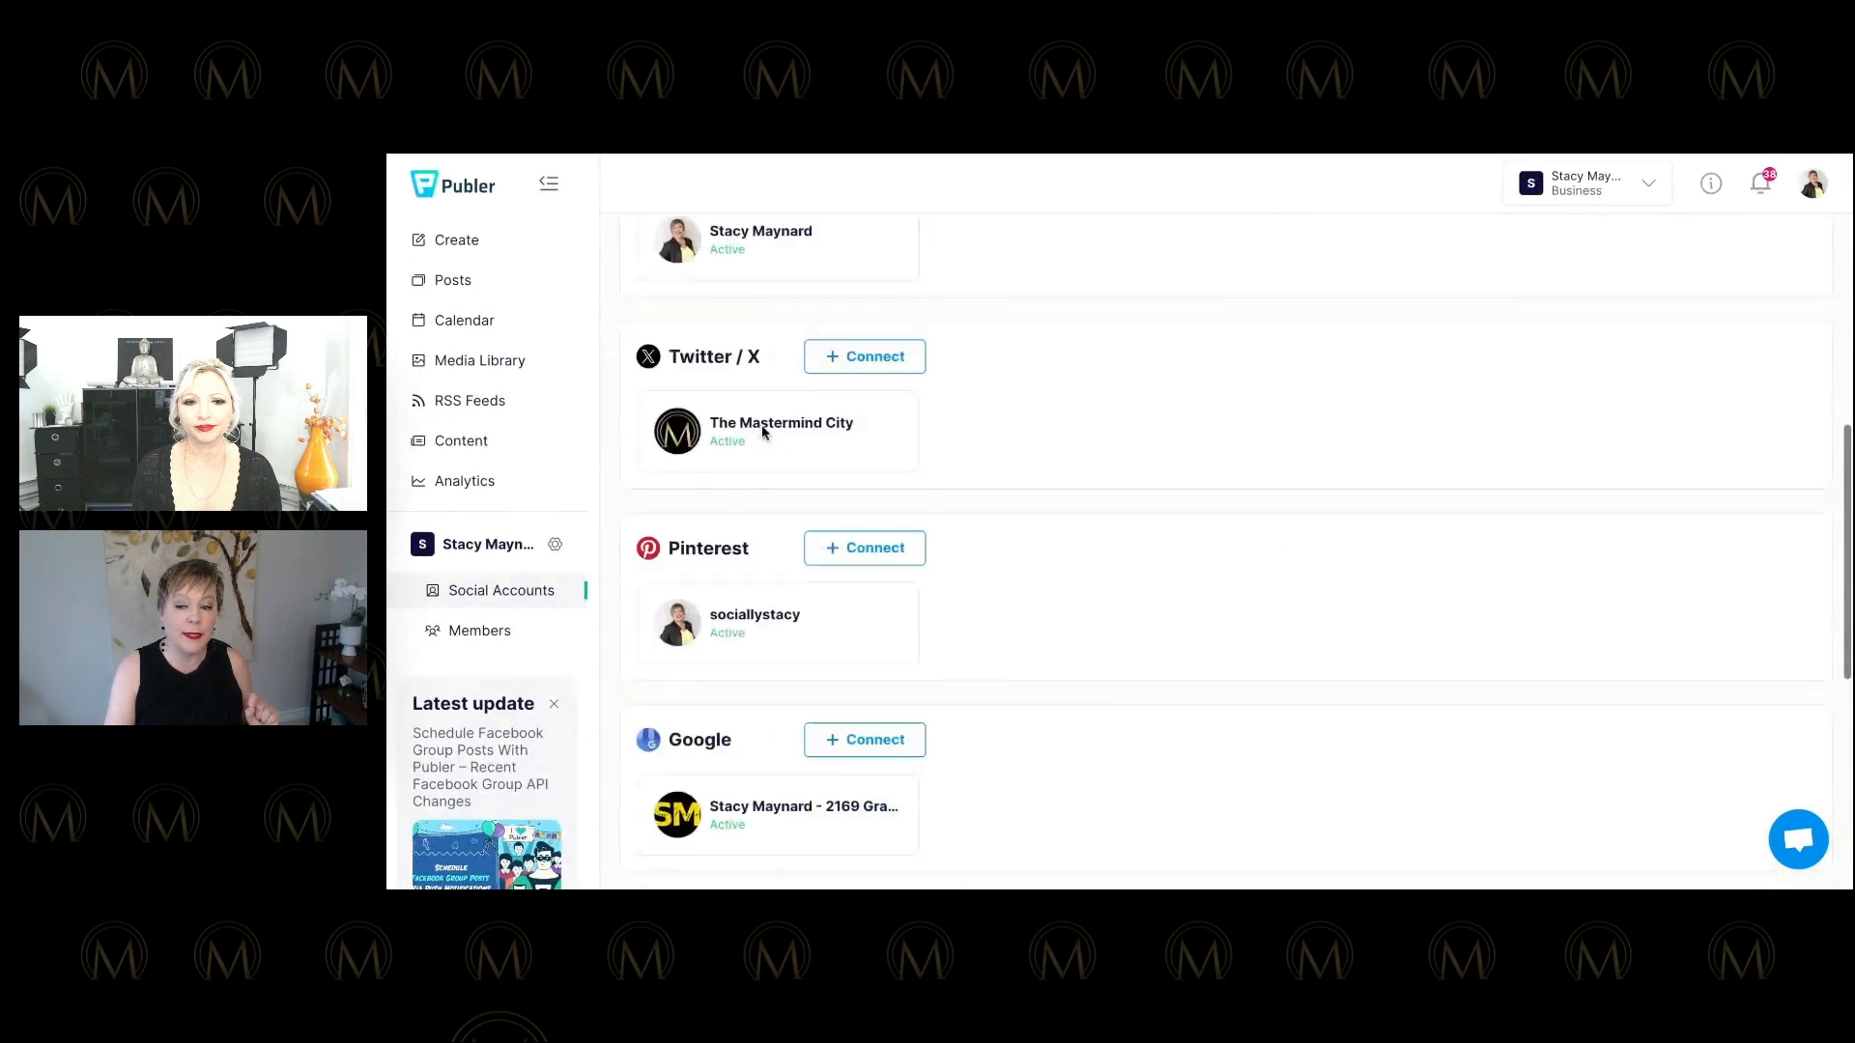
scroll(764, 433, down, 5)
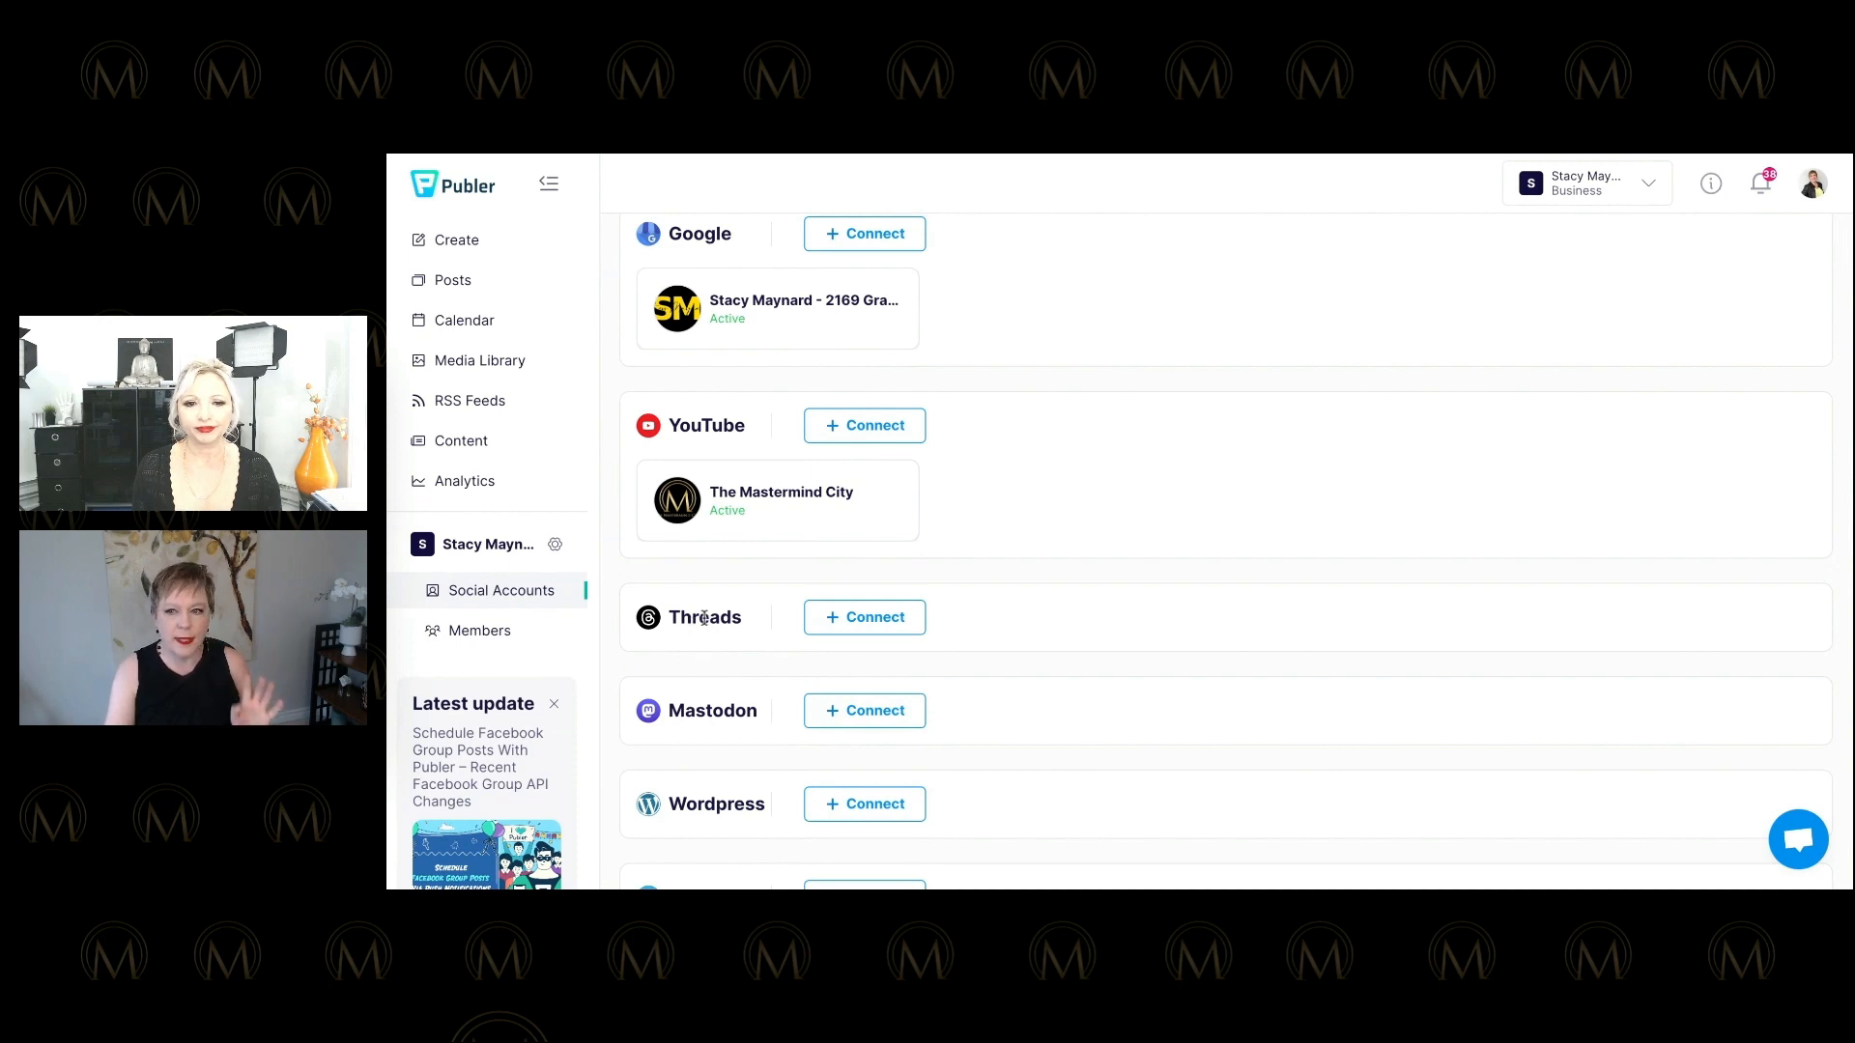
scroll(704, 617, up, 6)
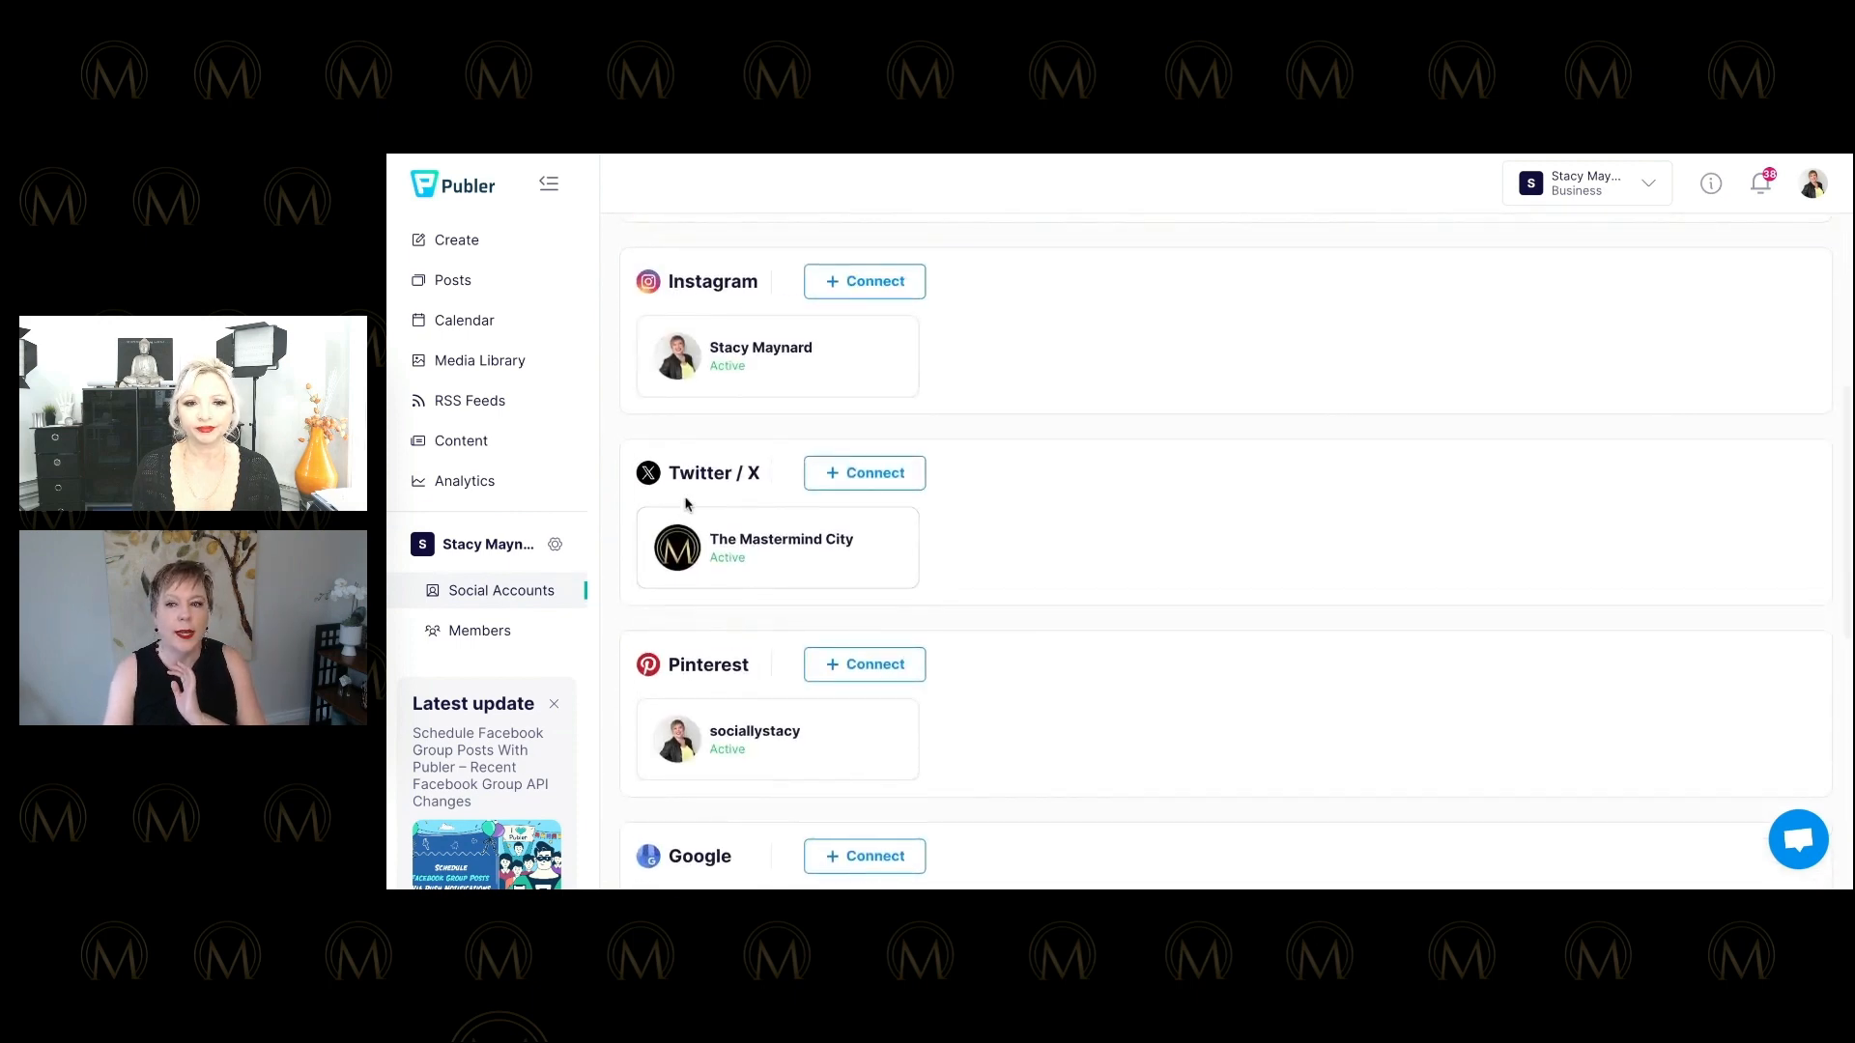
scroll(687, 503, up, 2)
scroll(685, 504, down, 8)
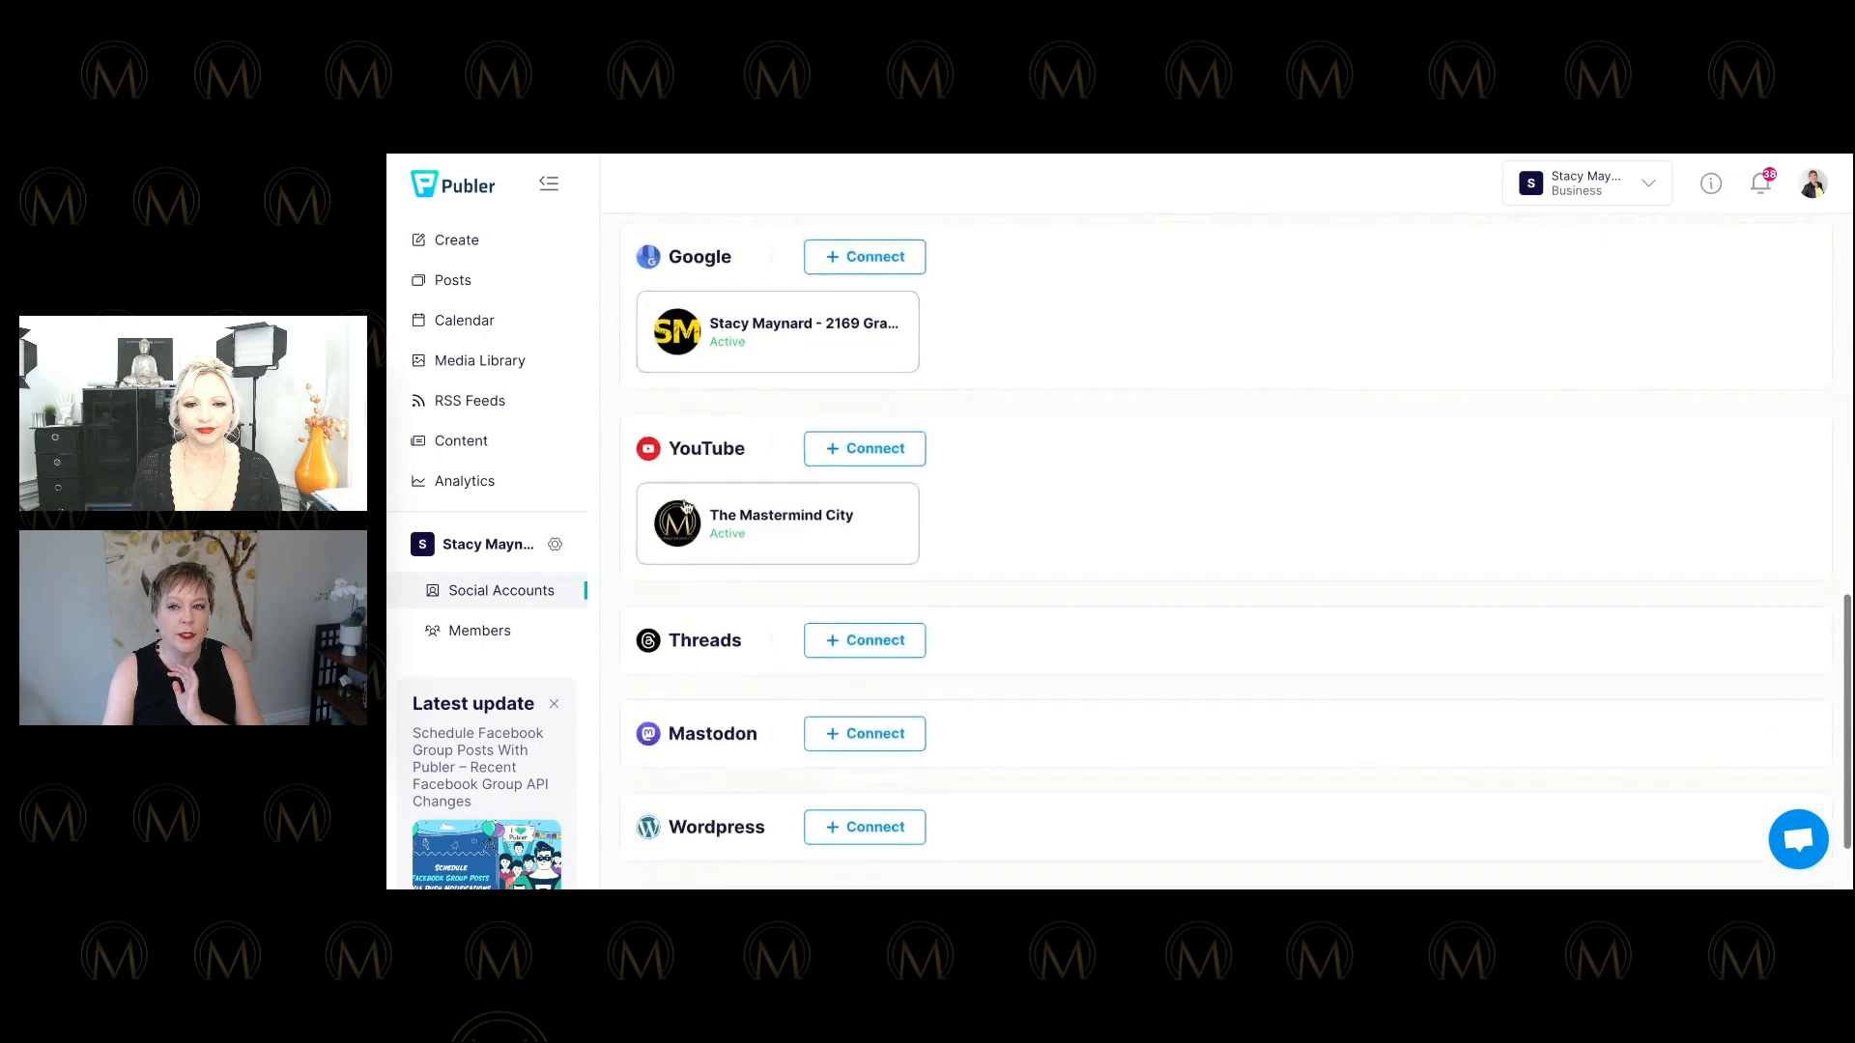
scroll(684, 504, up, 8)
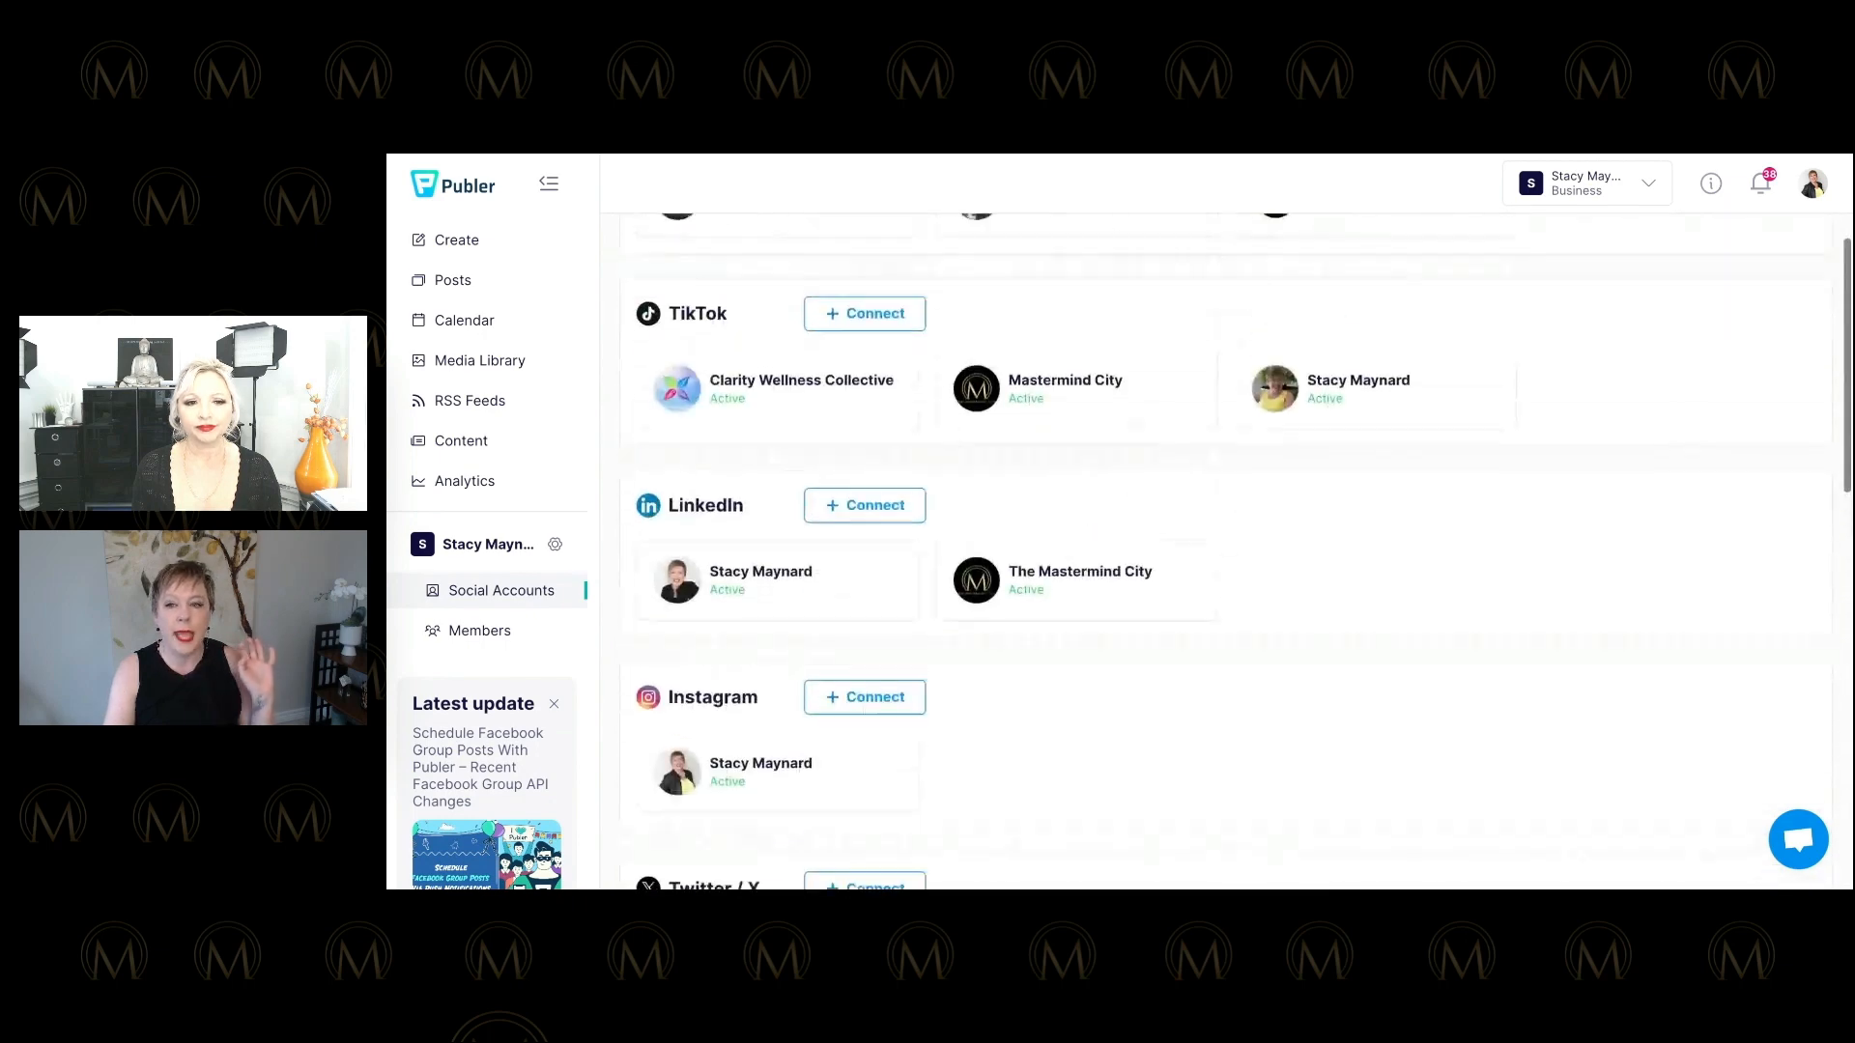
scroll(596, 448, up, 3)
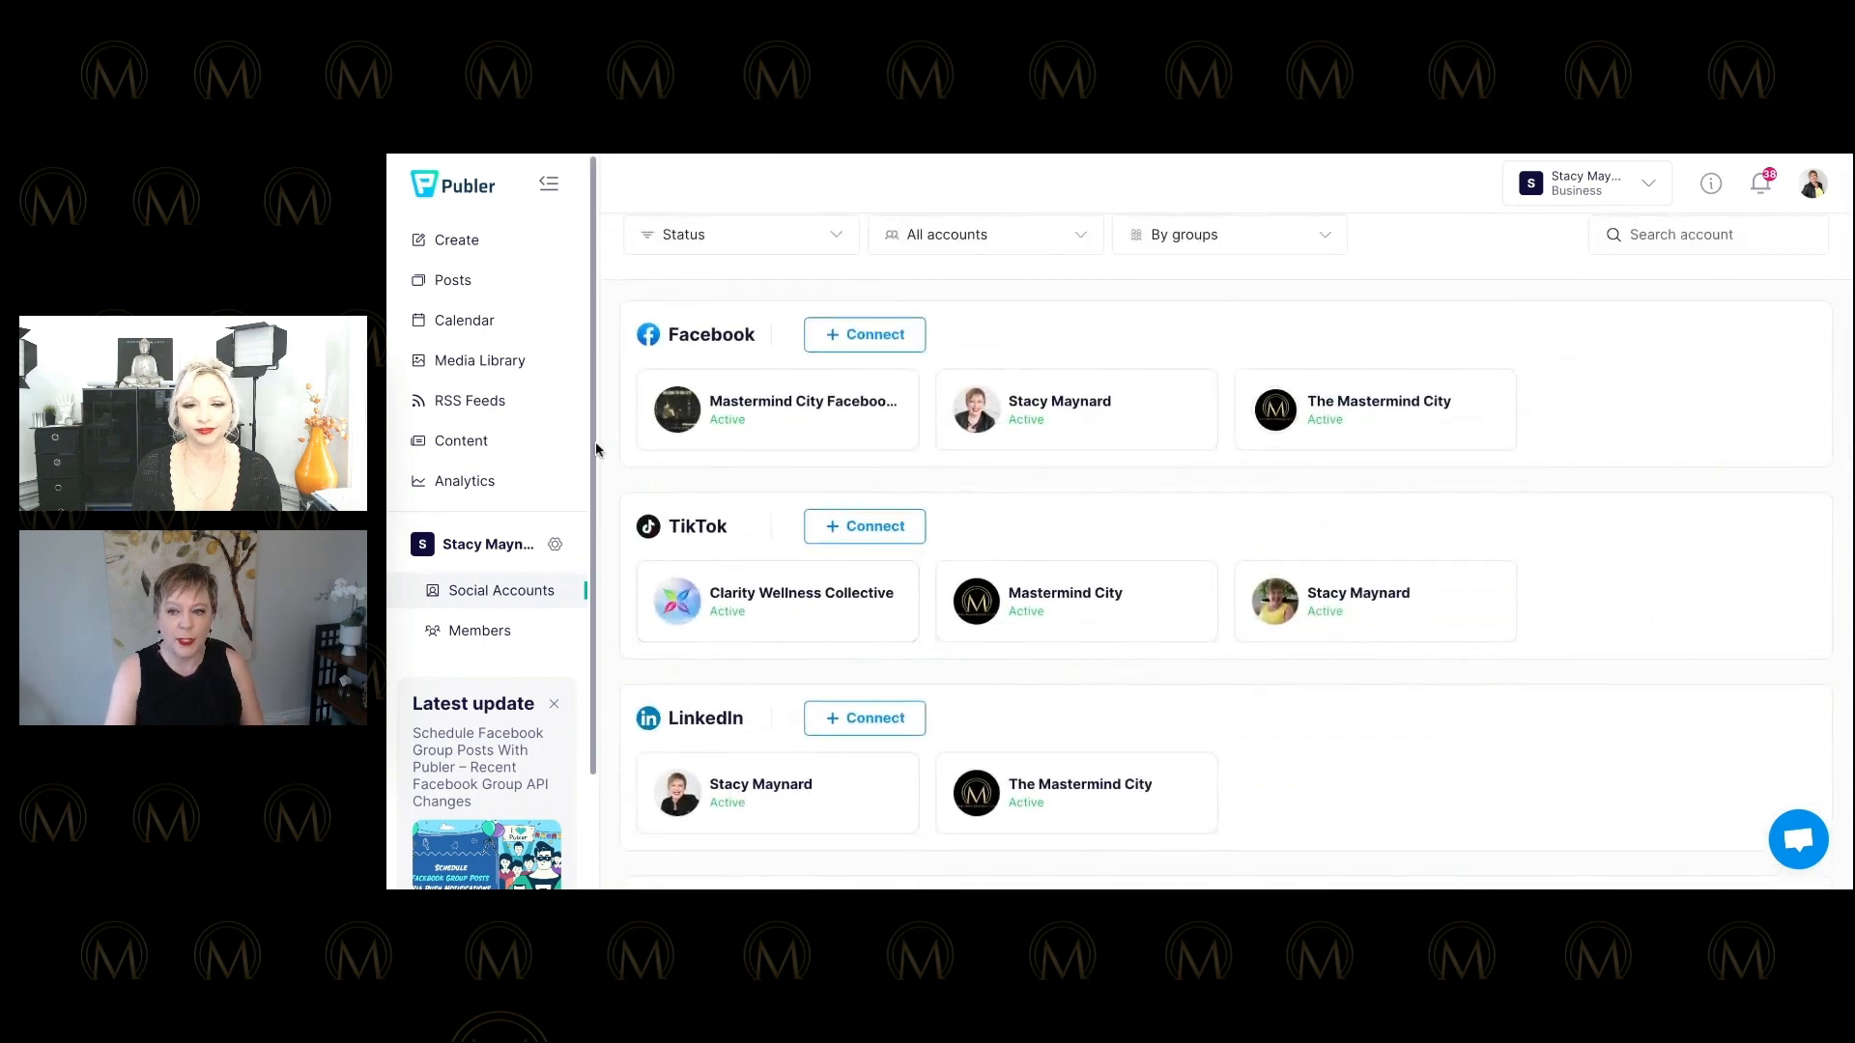
scroll(606, 461, up, 1)
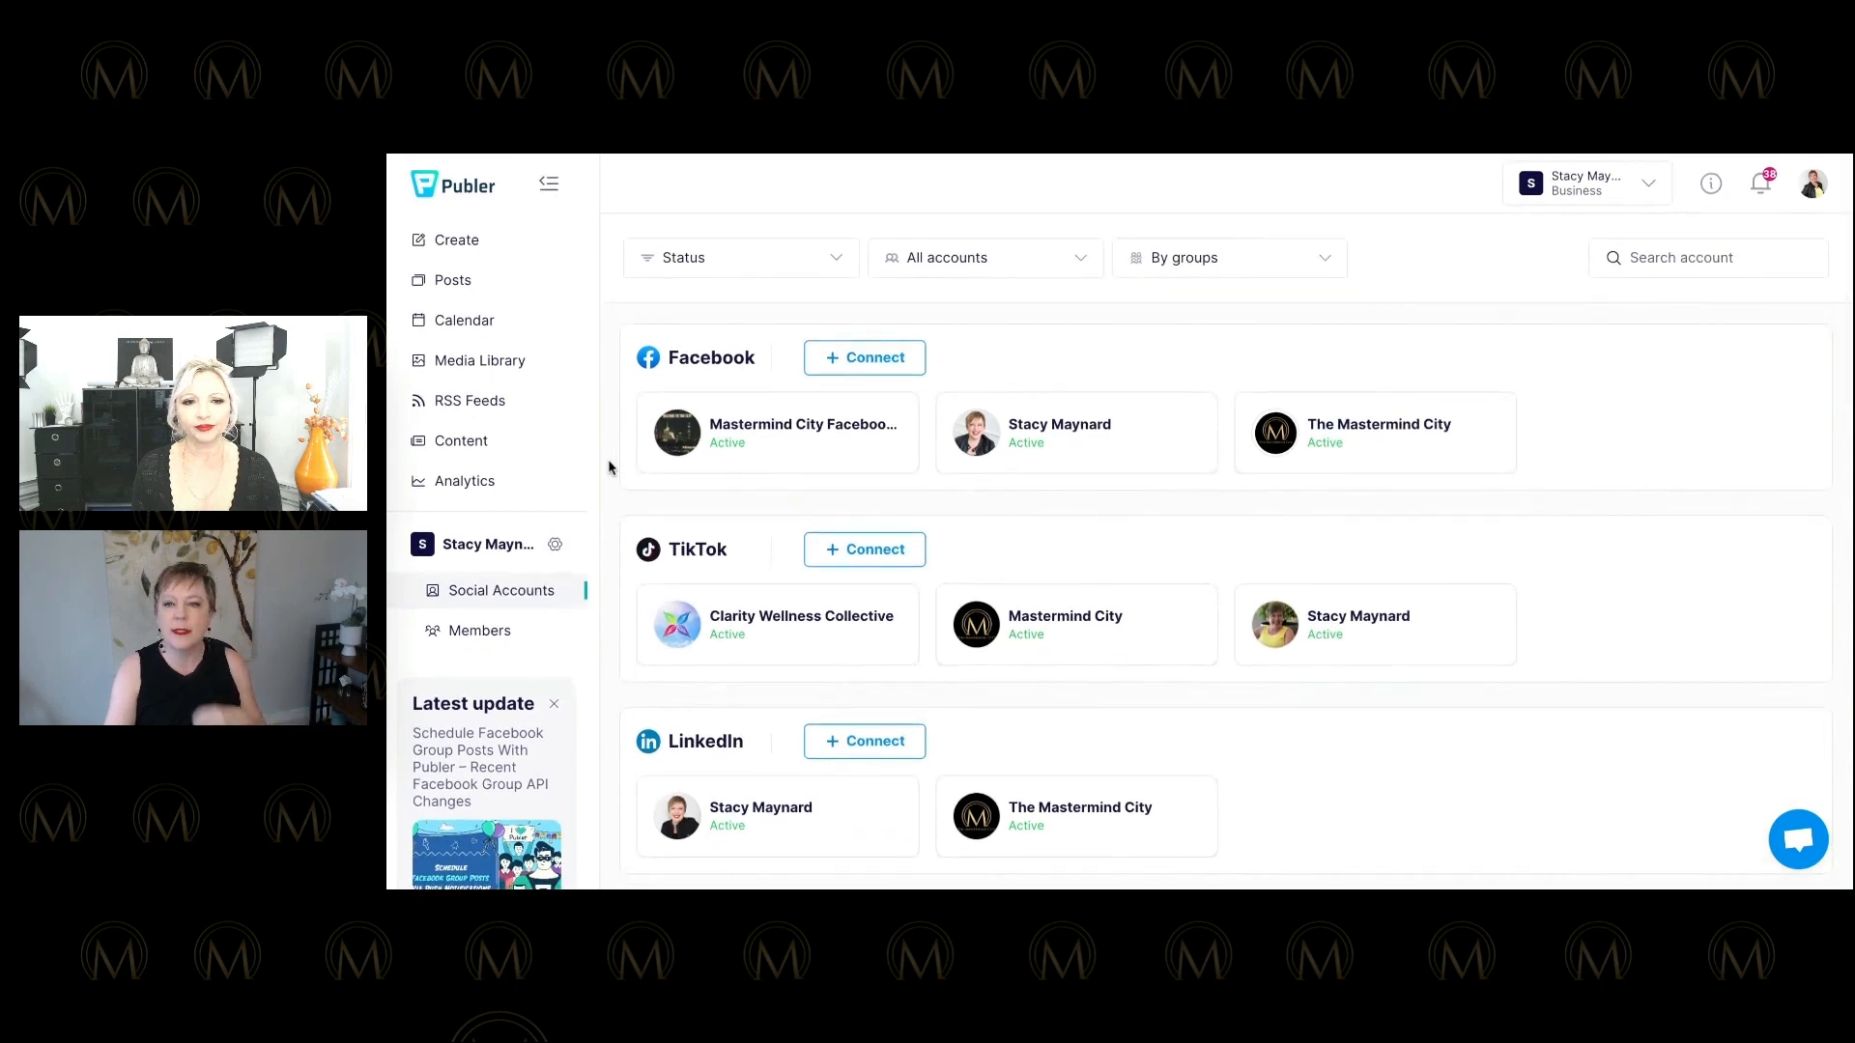
Start a new post from Create and place the cursor in the empty post text box.
click(467, 248)
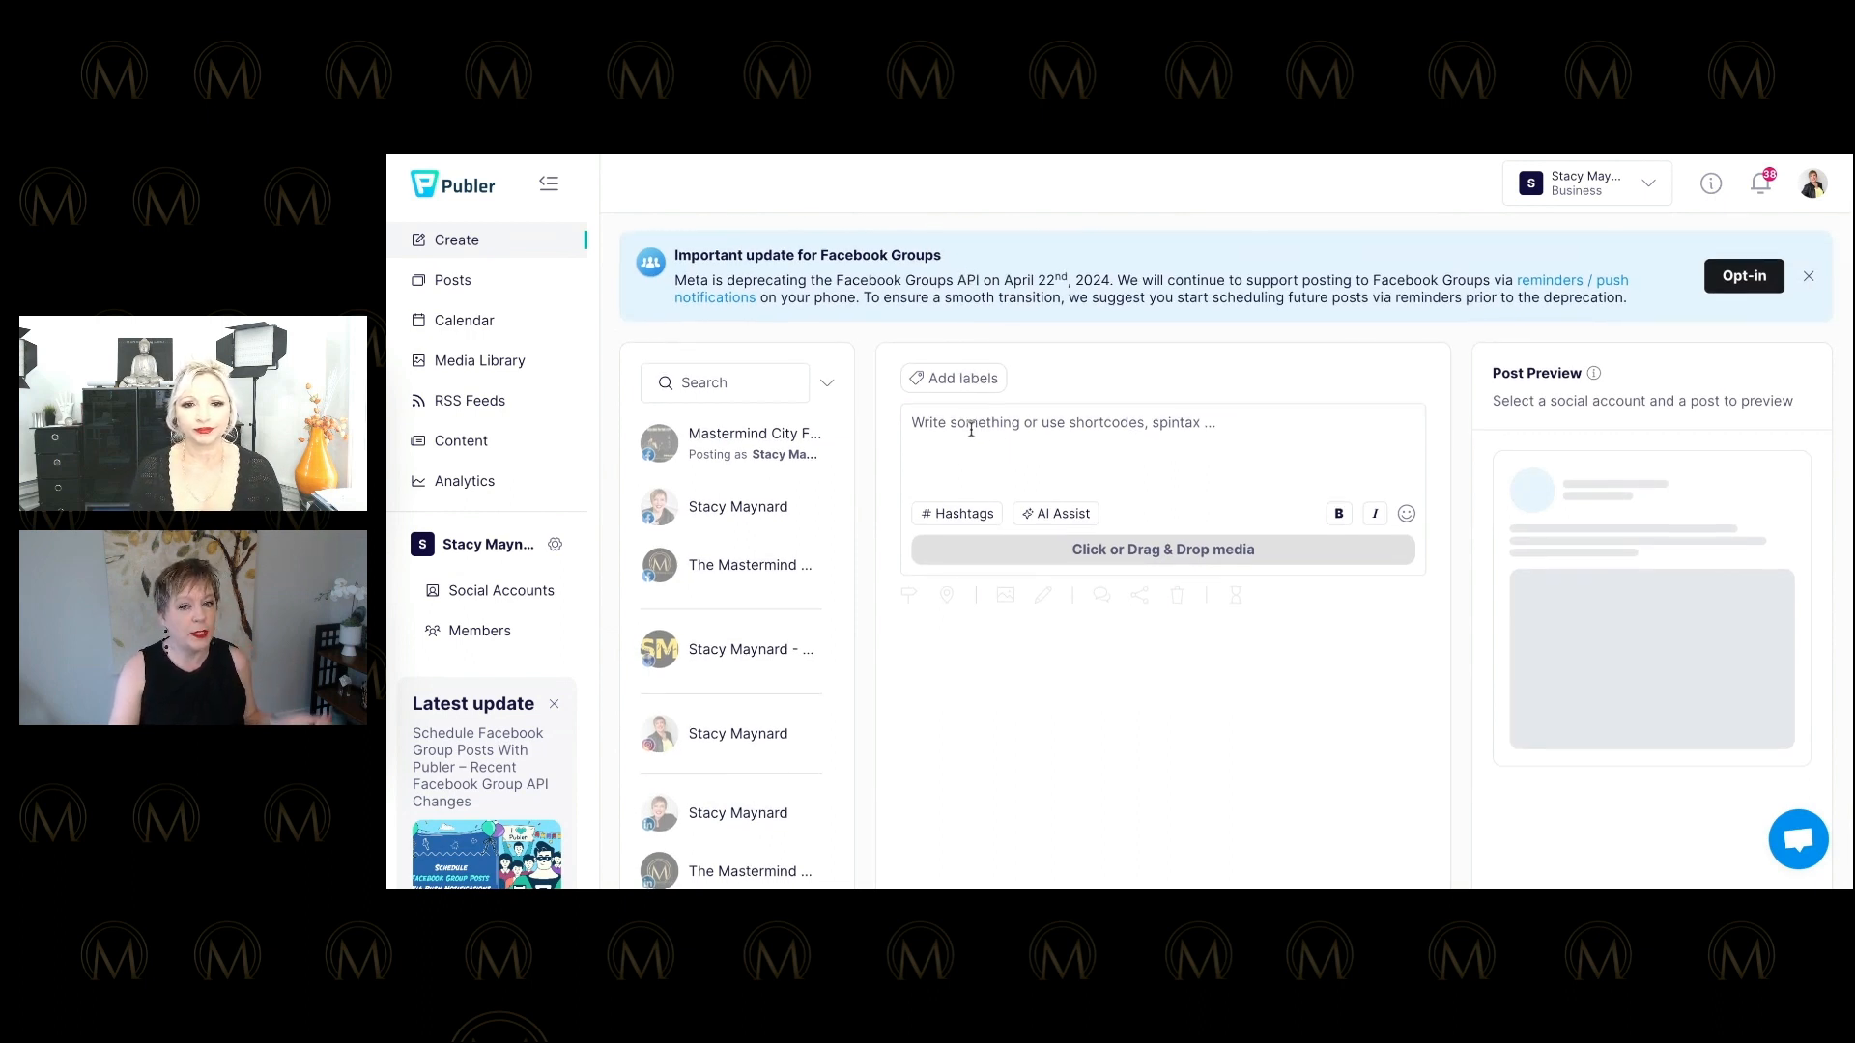
scroll(983, 433, up, 1)
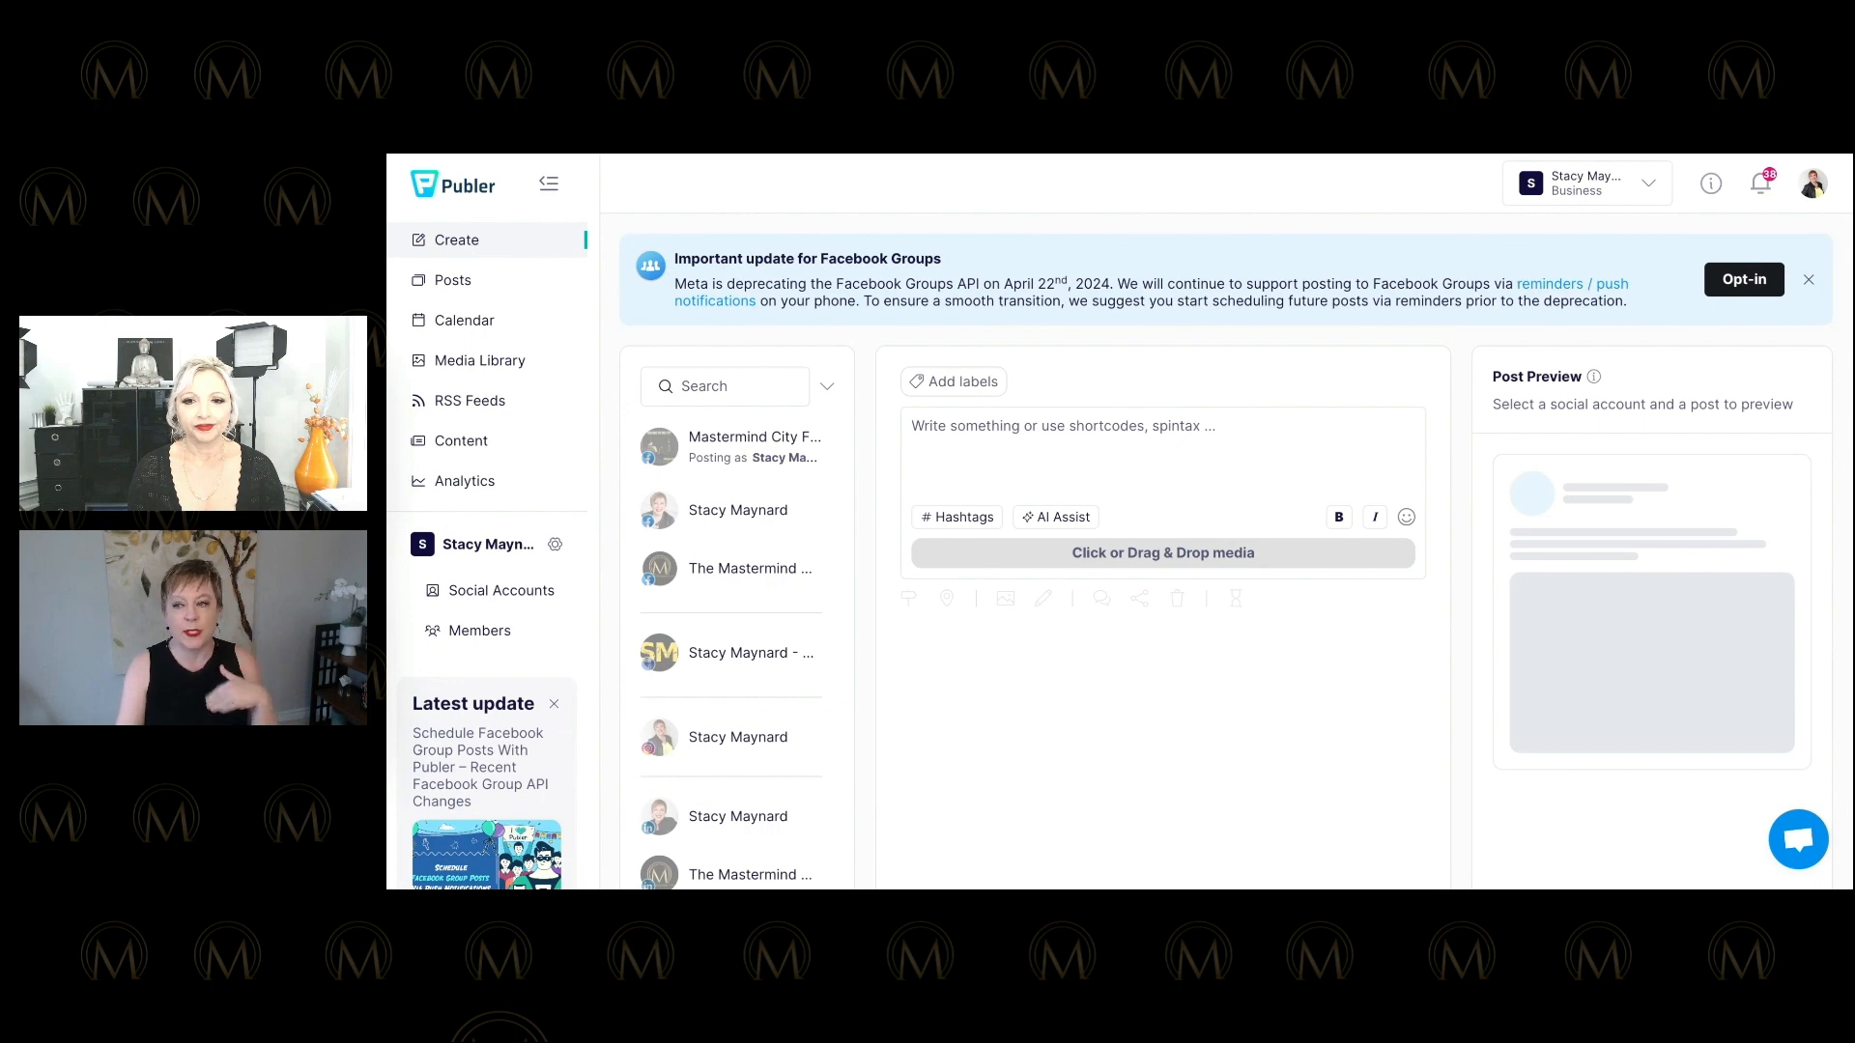
click(988, 432)
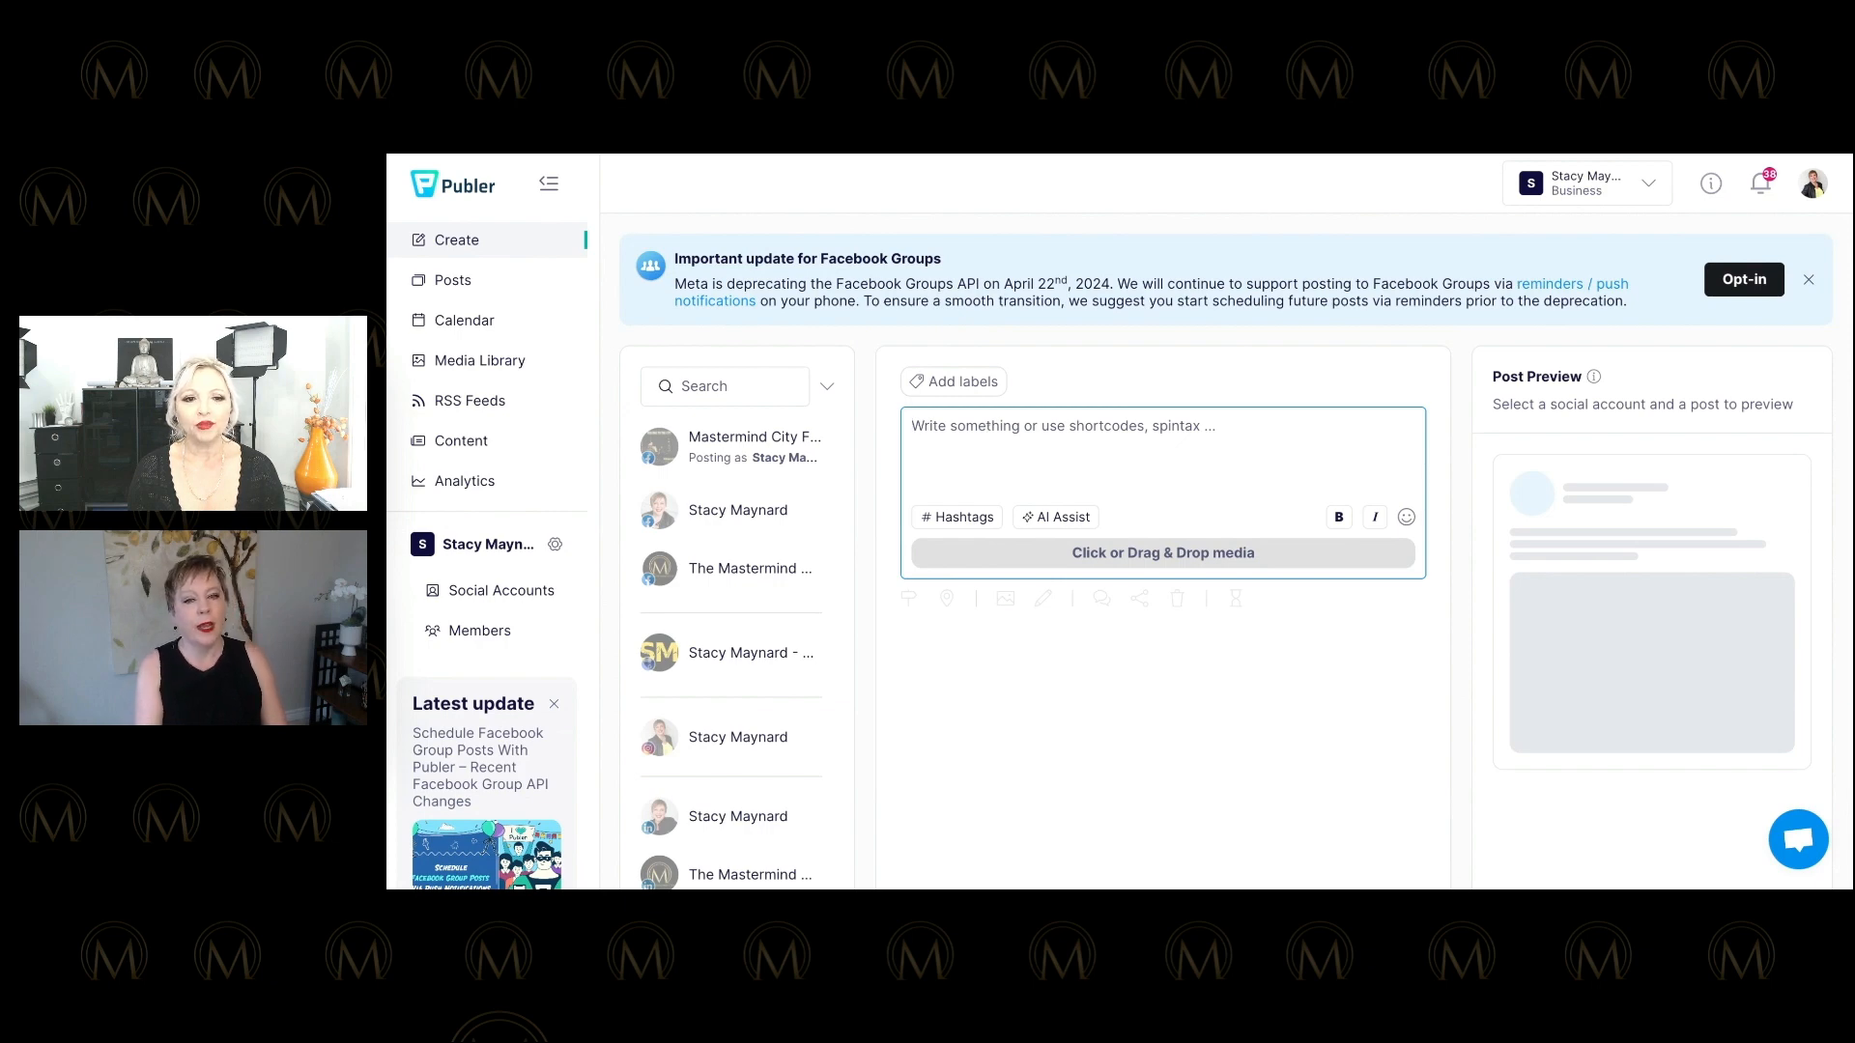
Type 'Your signature message is an important part of your business. What is on your shingle? Posting is related to your brand message.'.
text(w)
key(BackSpace)
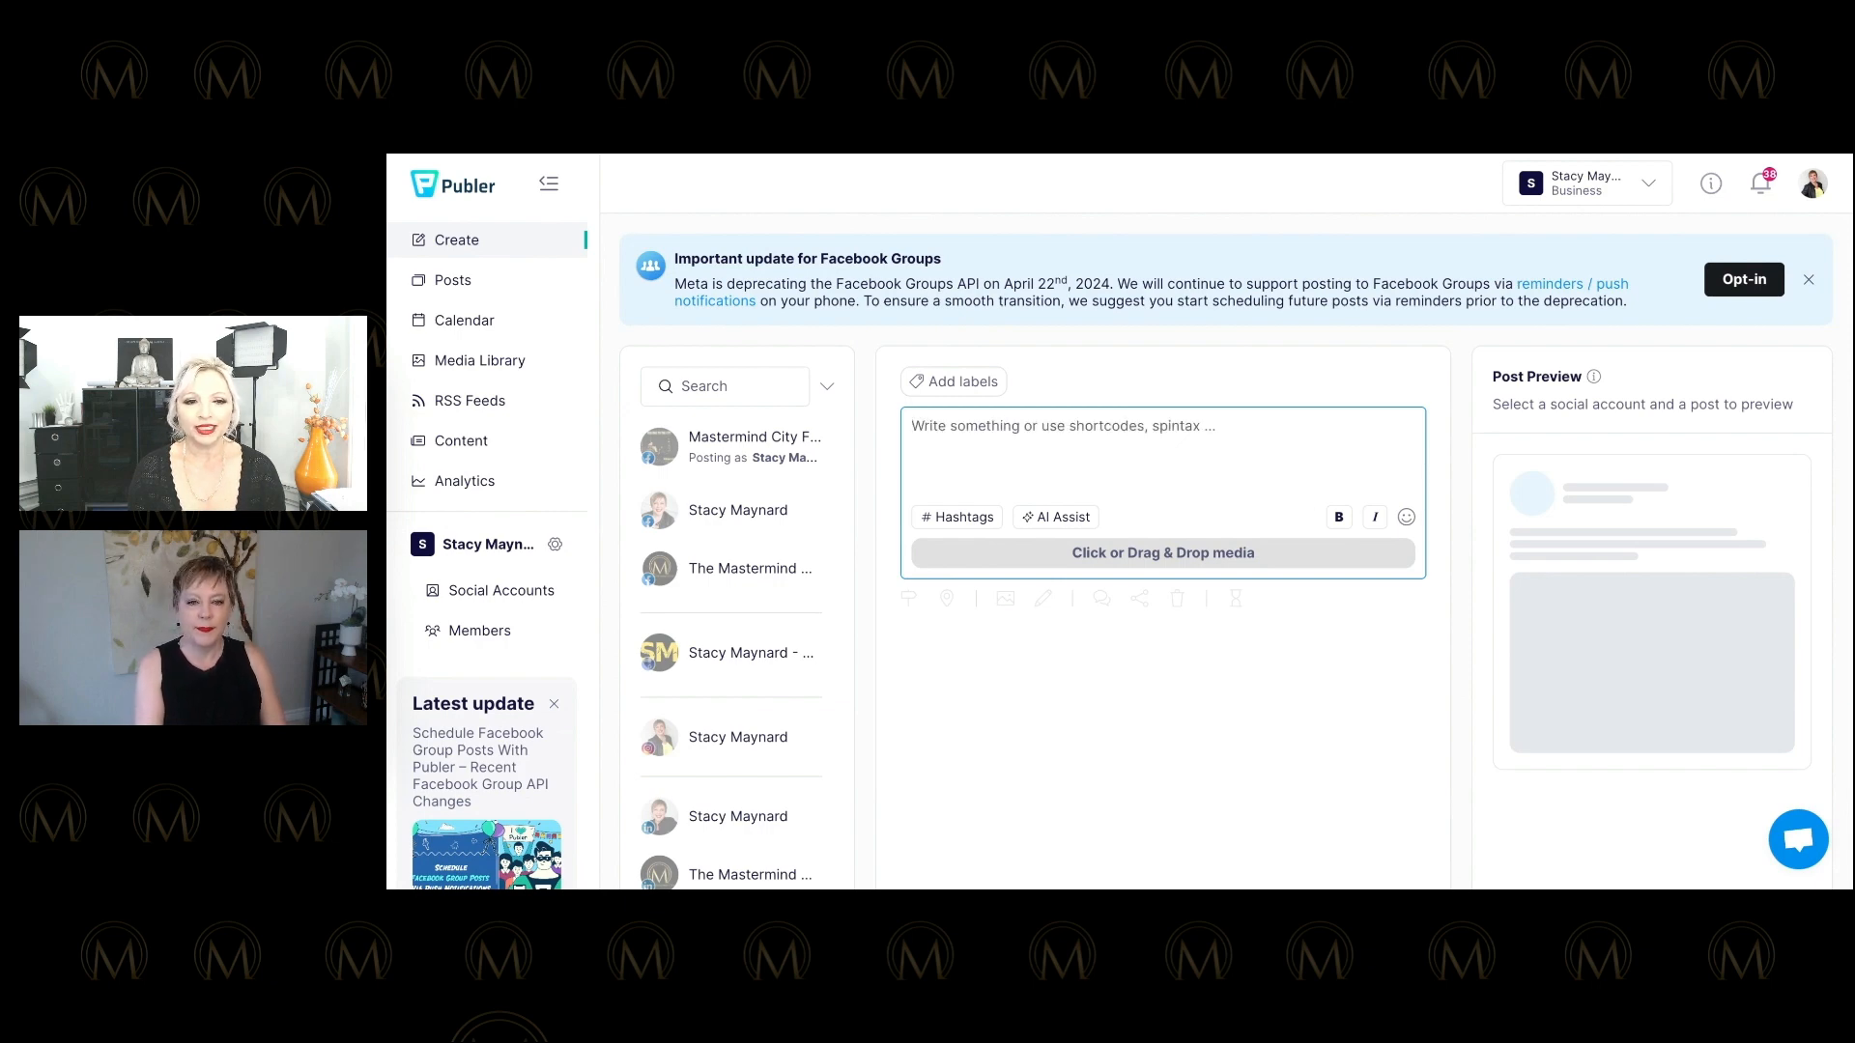
text(s)
key(BackSpace)
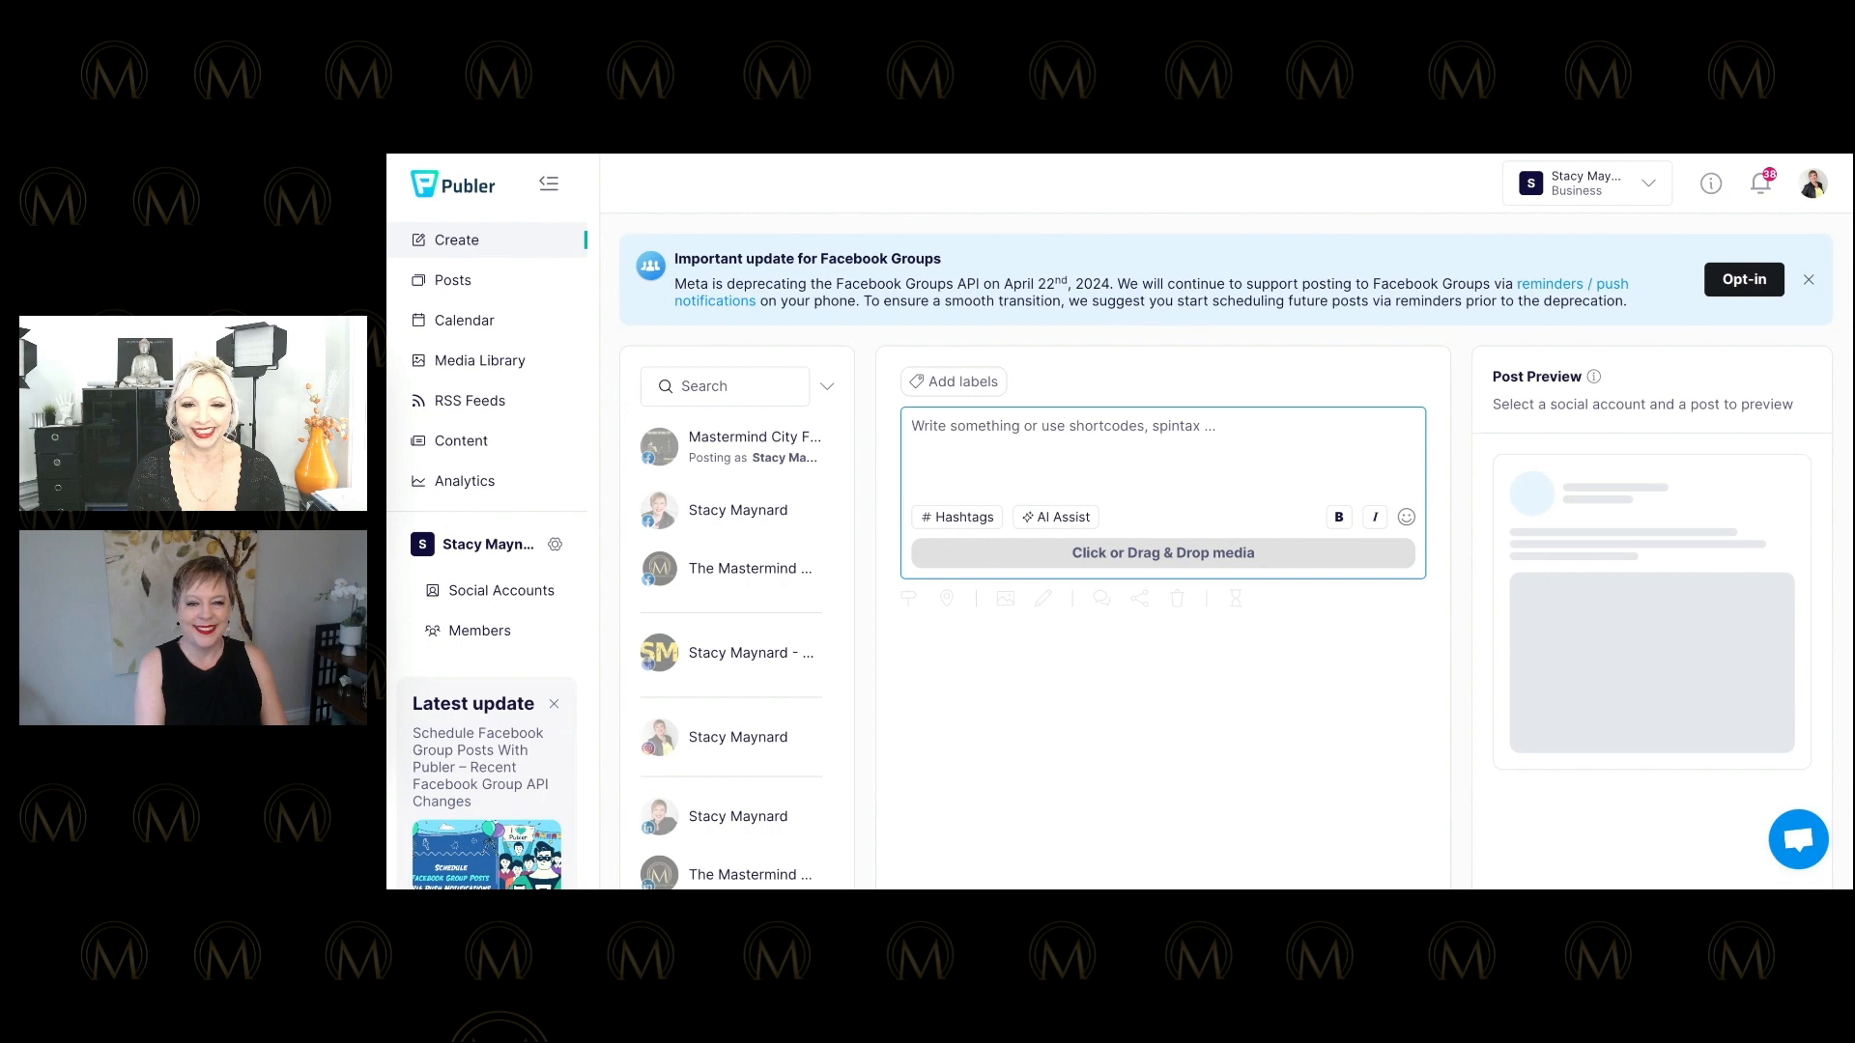
text(Why so)
key(BackSpace)
key(BackSpace)
key(BackSpace)
key(BackSpace)
key(BackSpace)
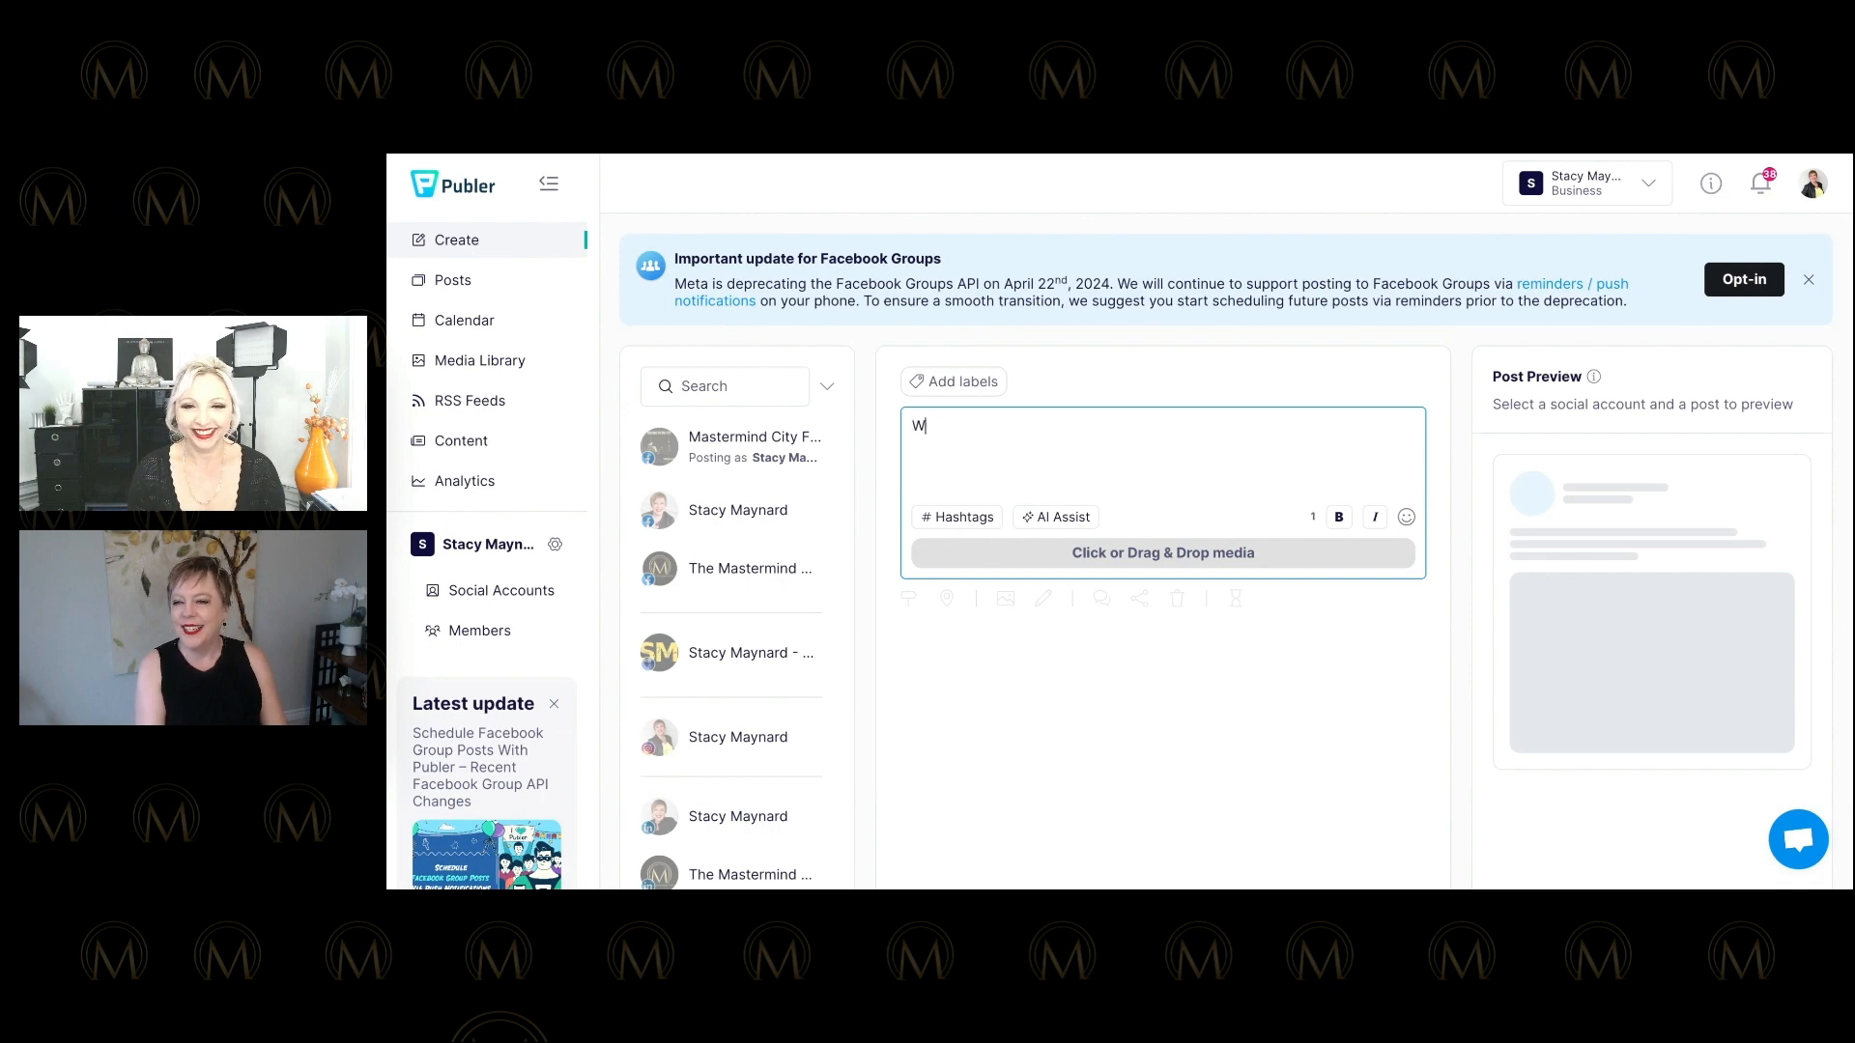
key(BackSpace)
text(Your sig)
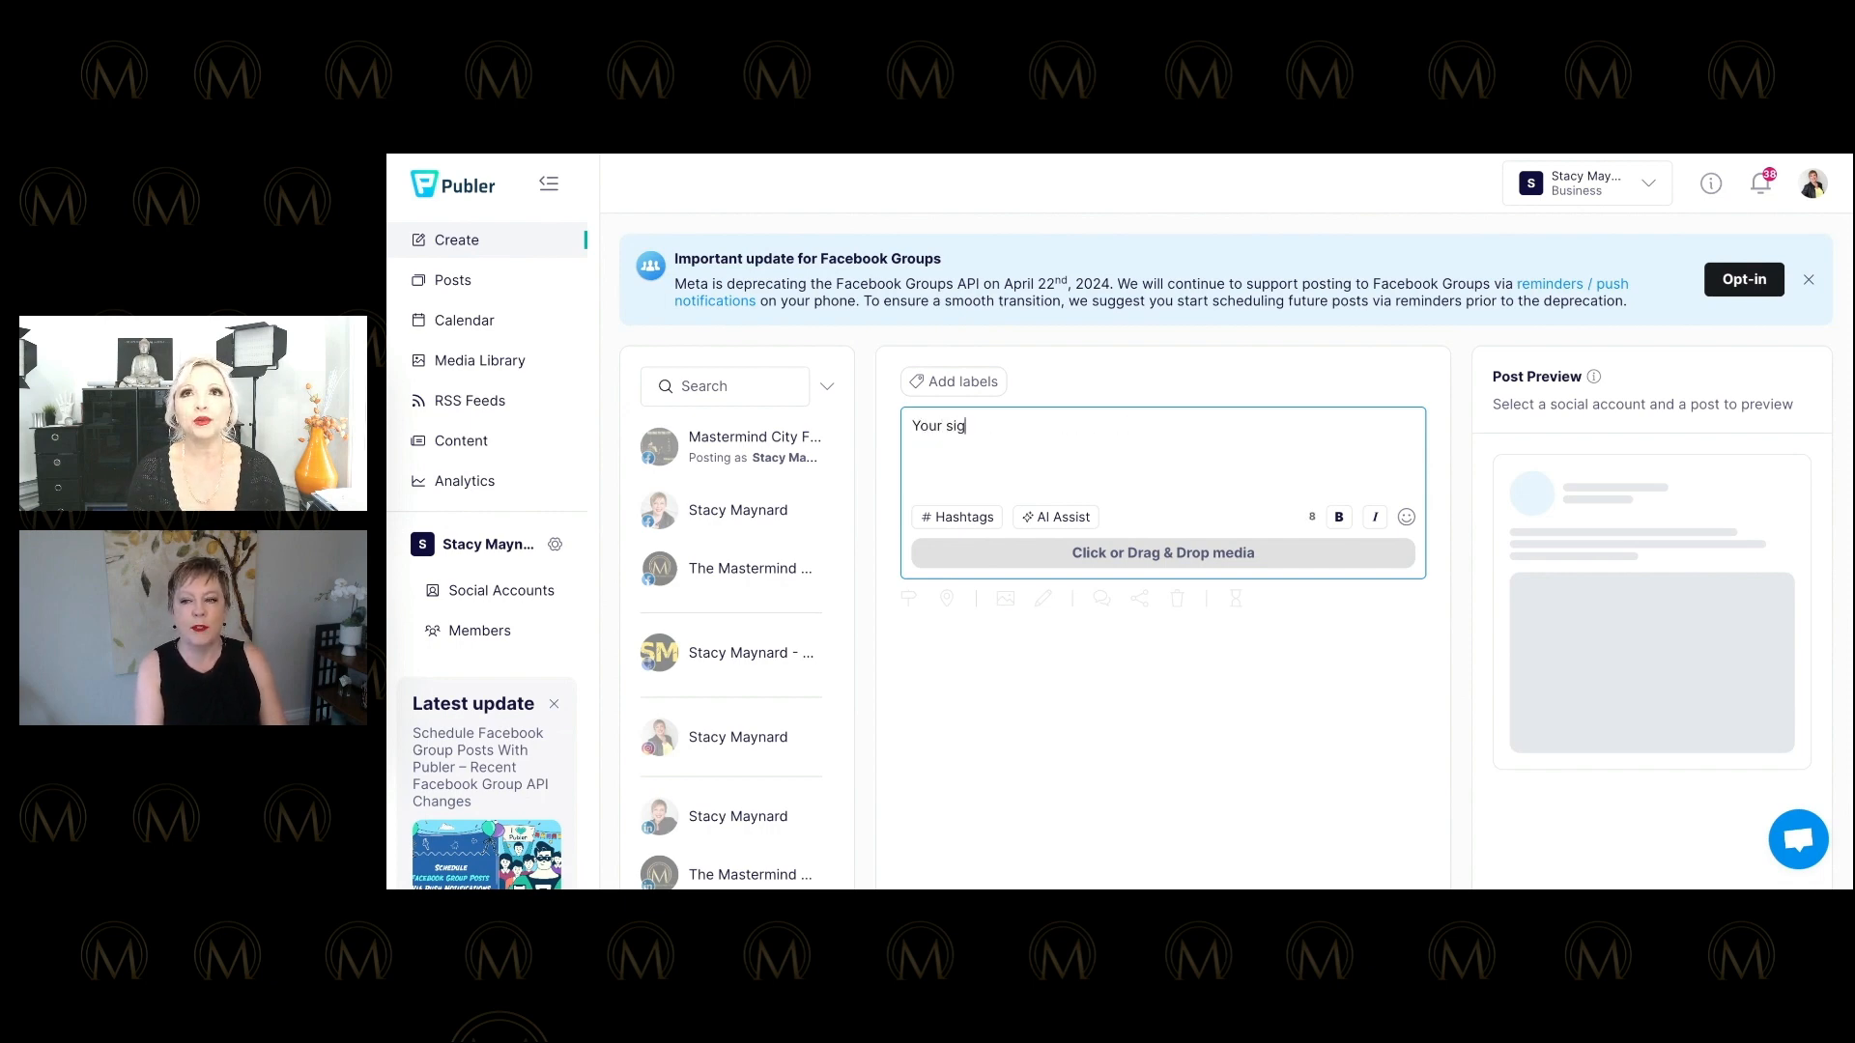
text(nature message )
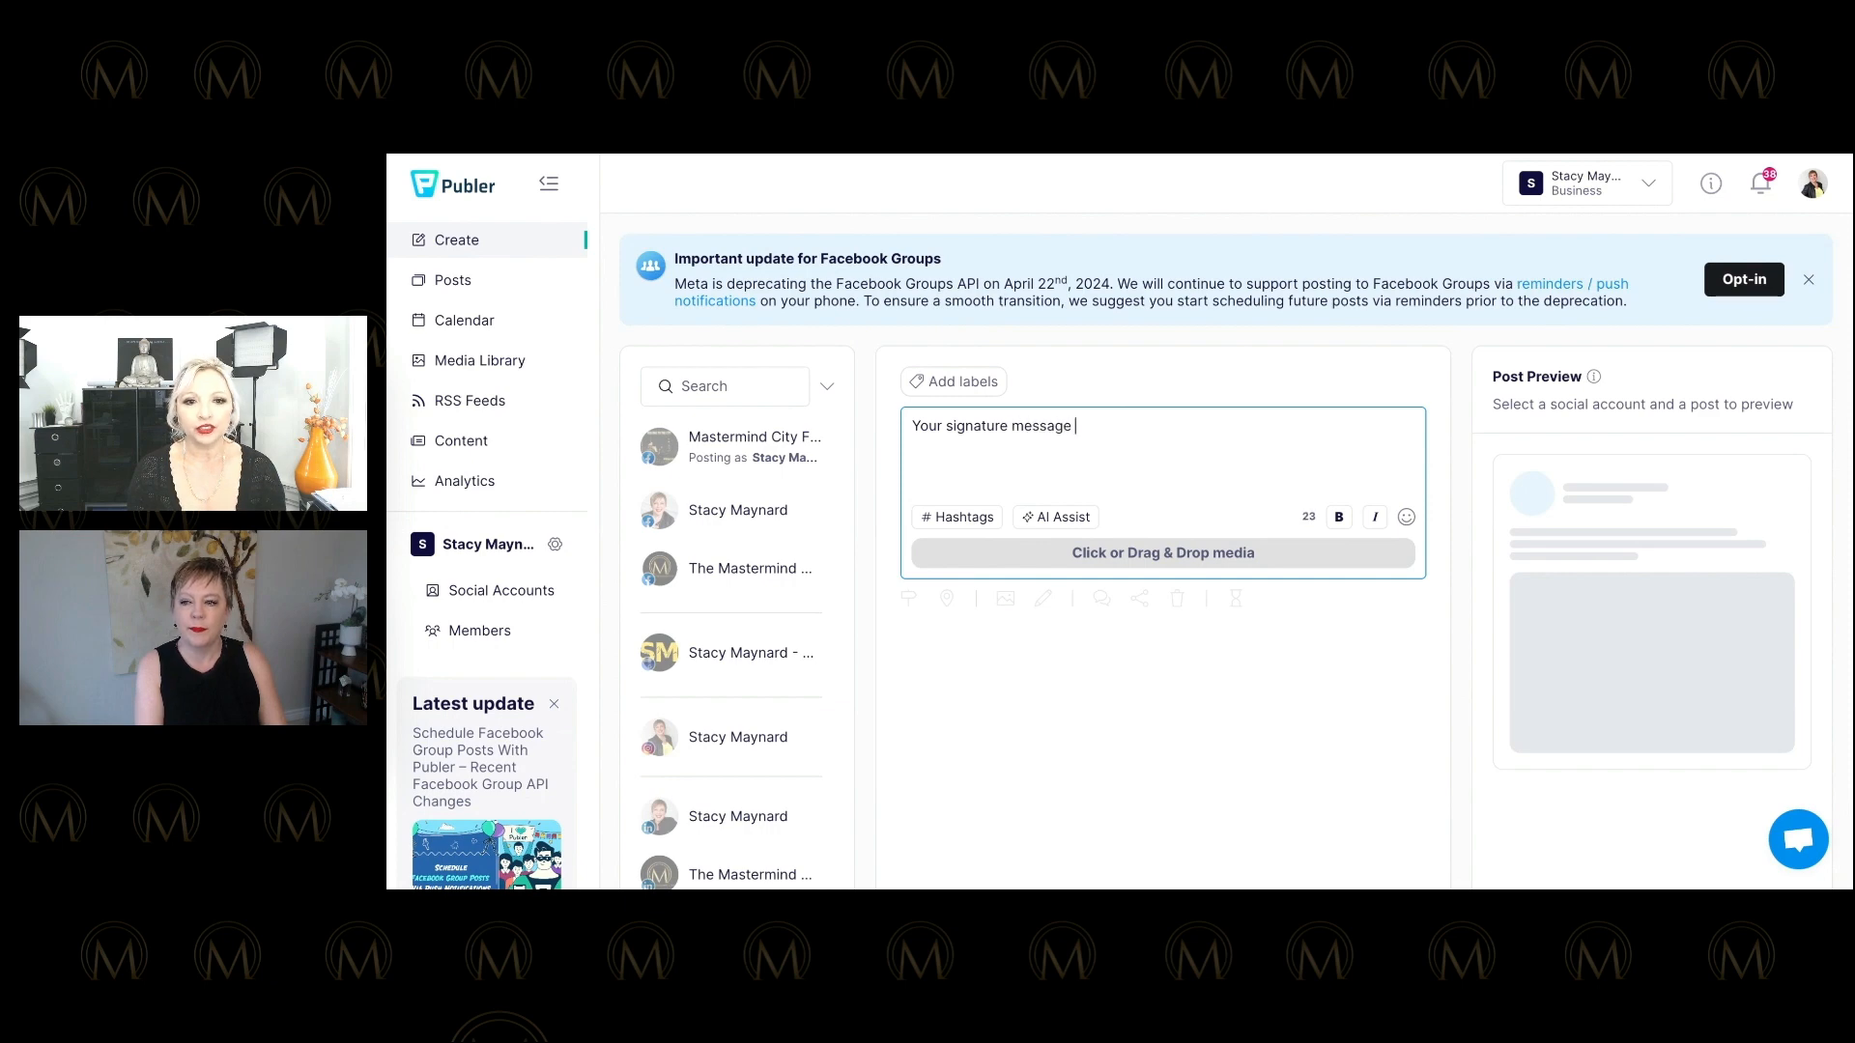
text(is an )
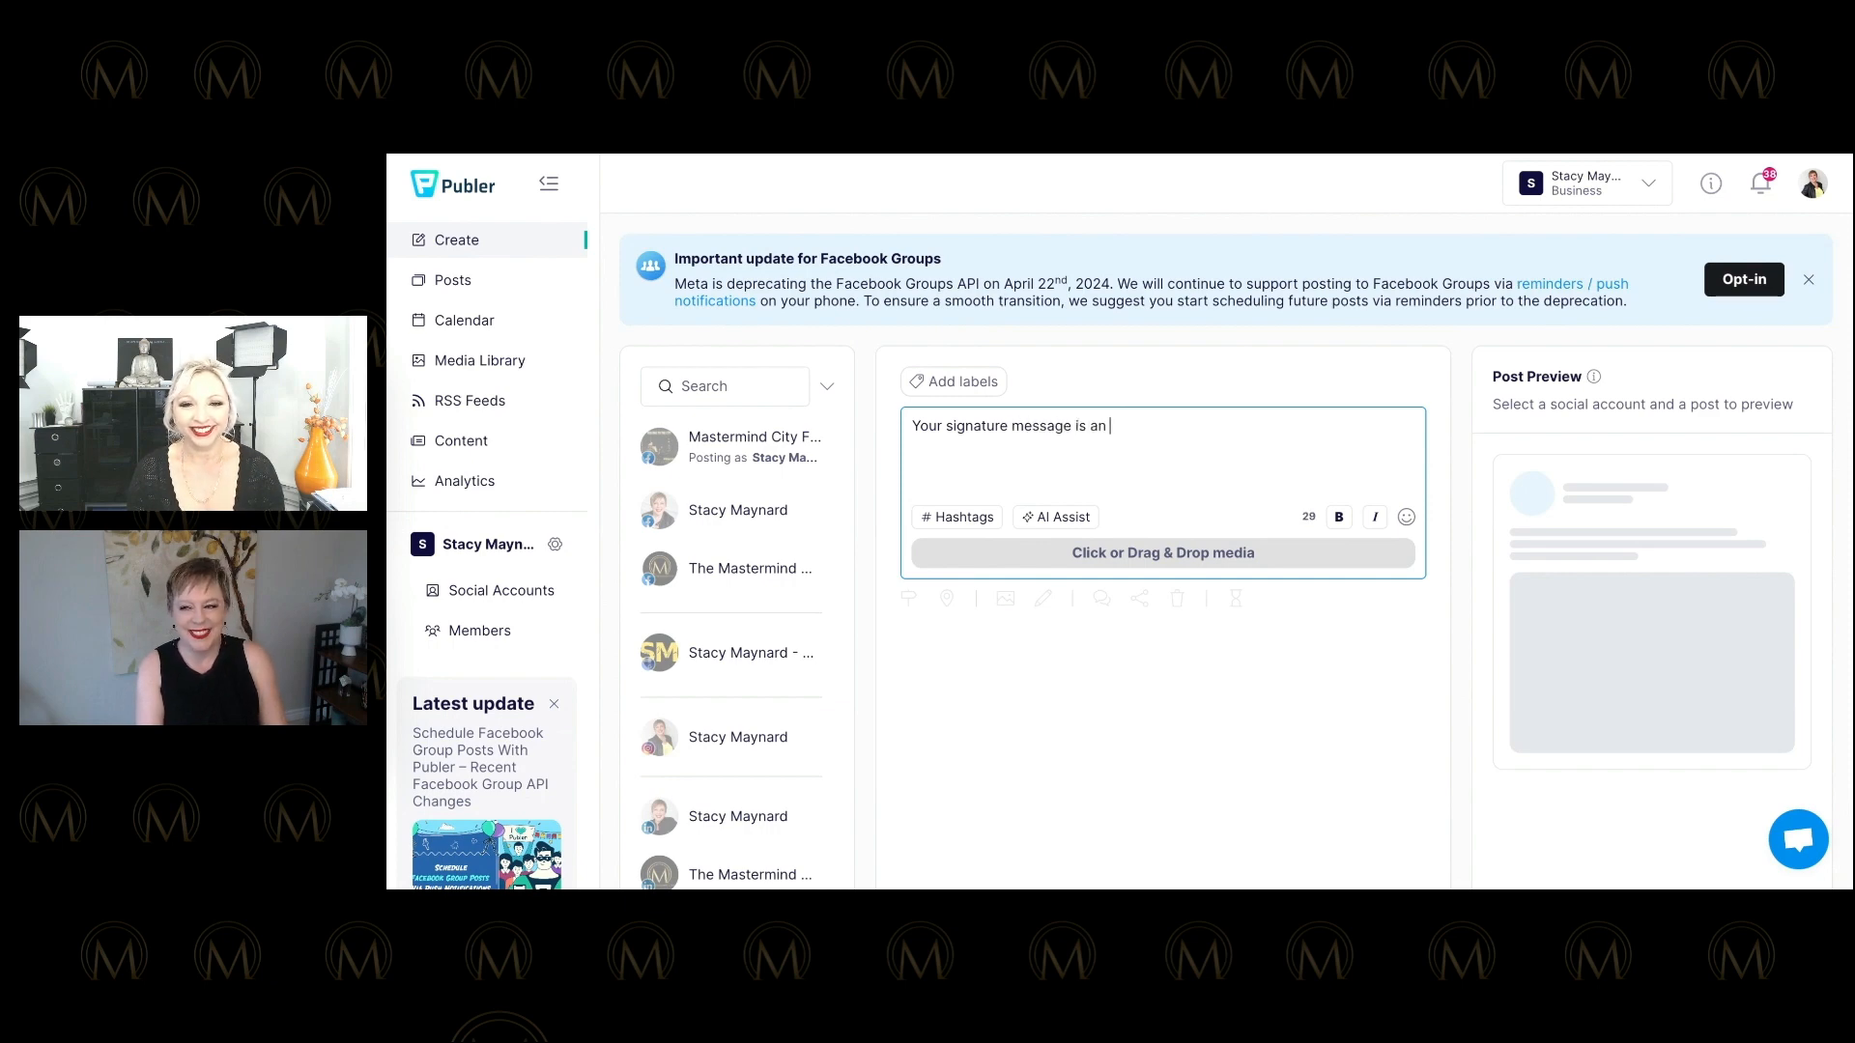
text(important)
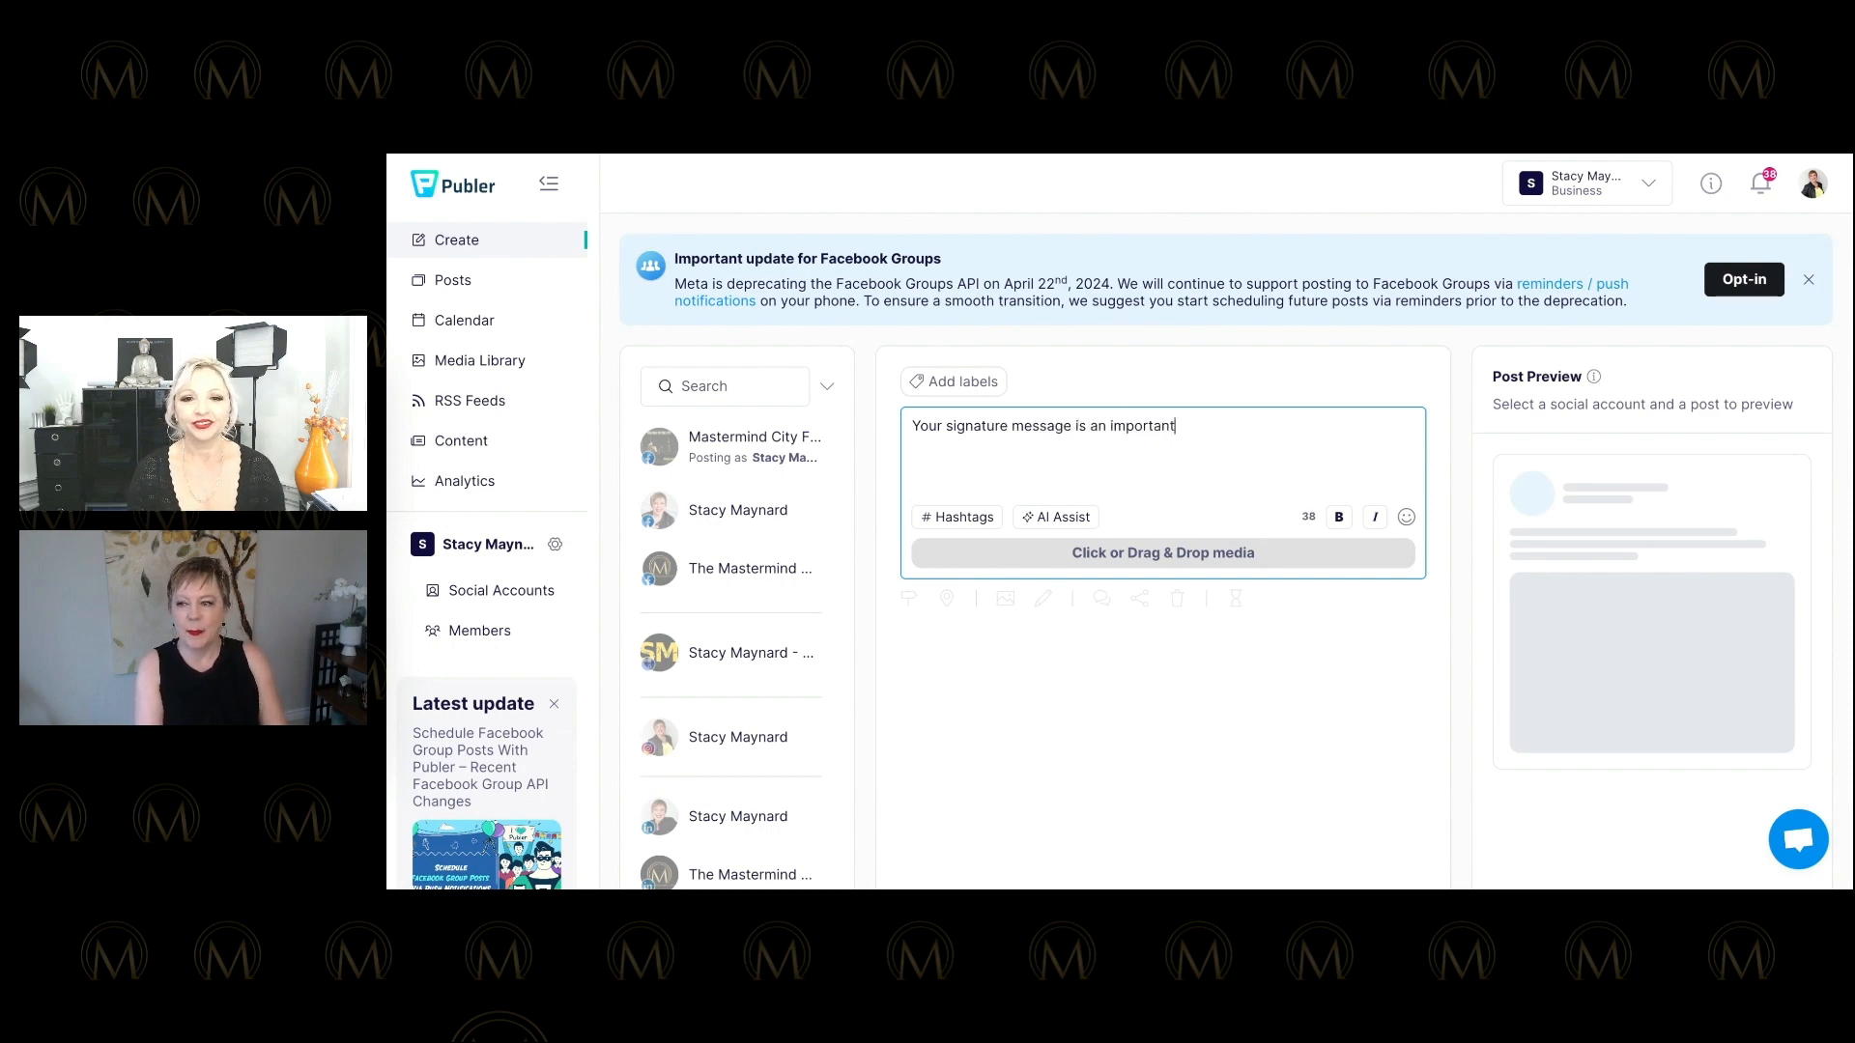
text( part)
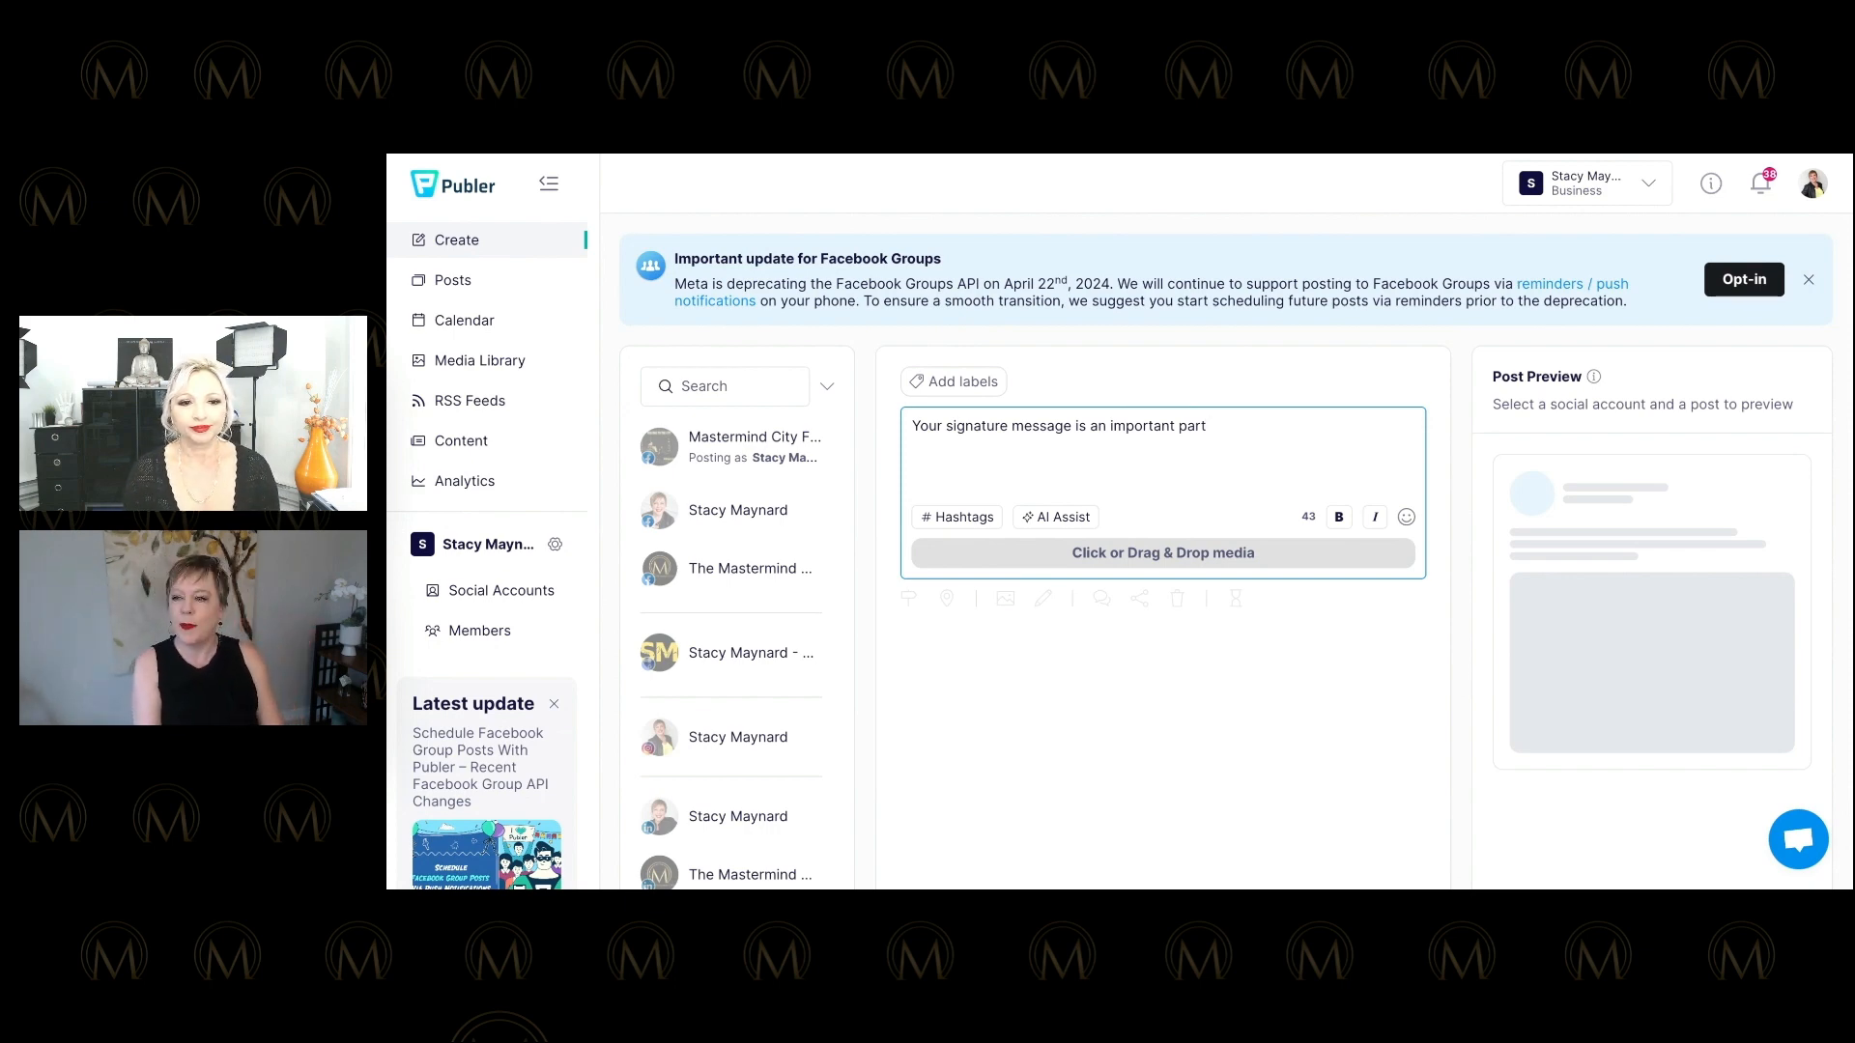
text(of your business)
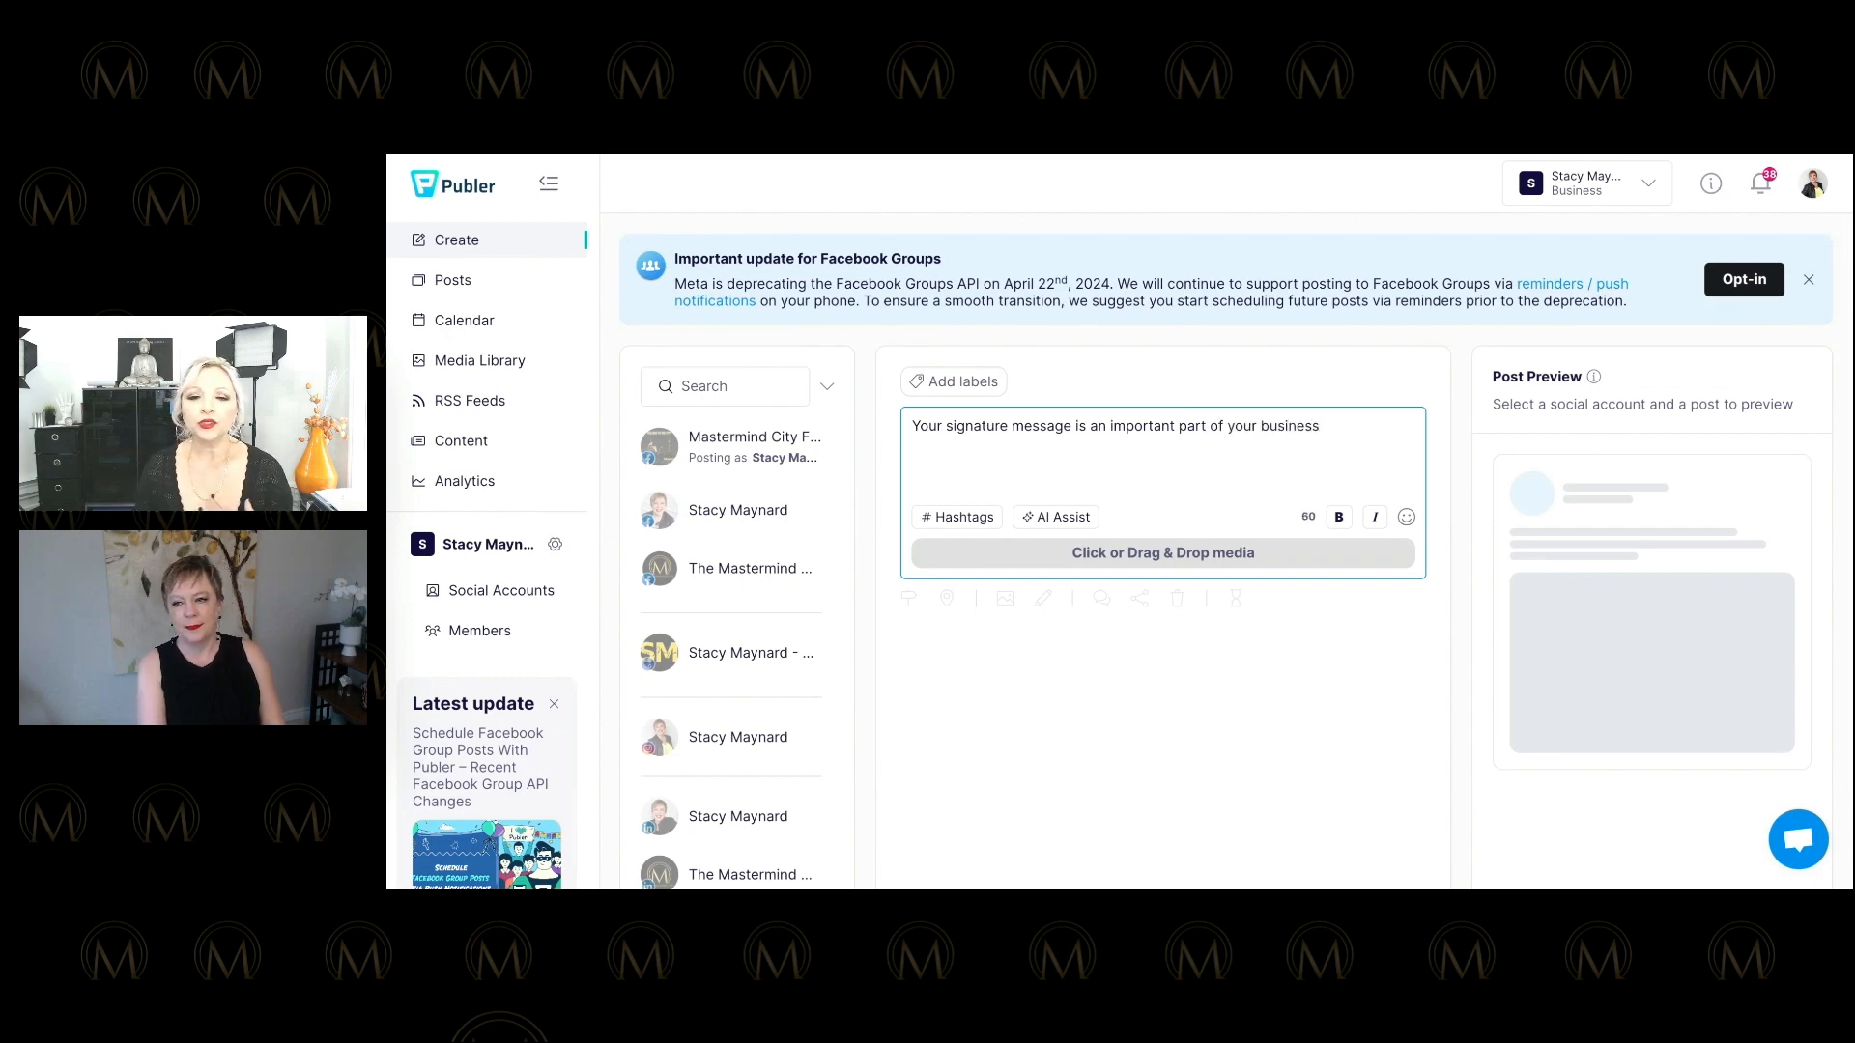
text(.  Wh)
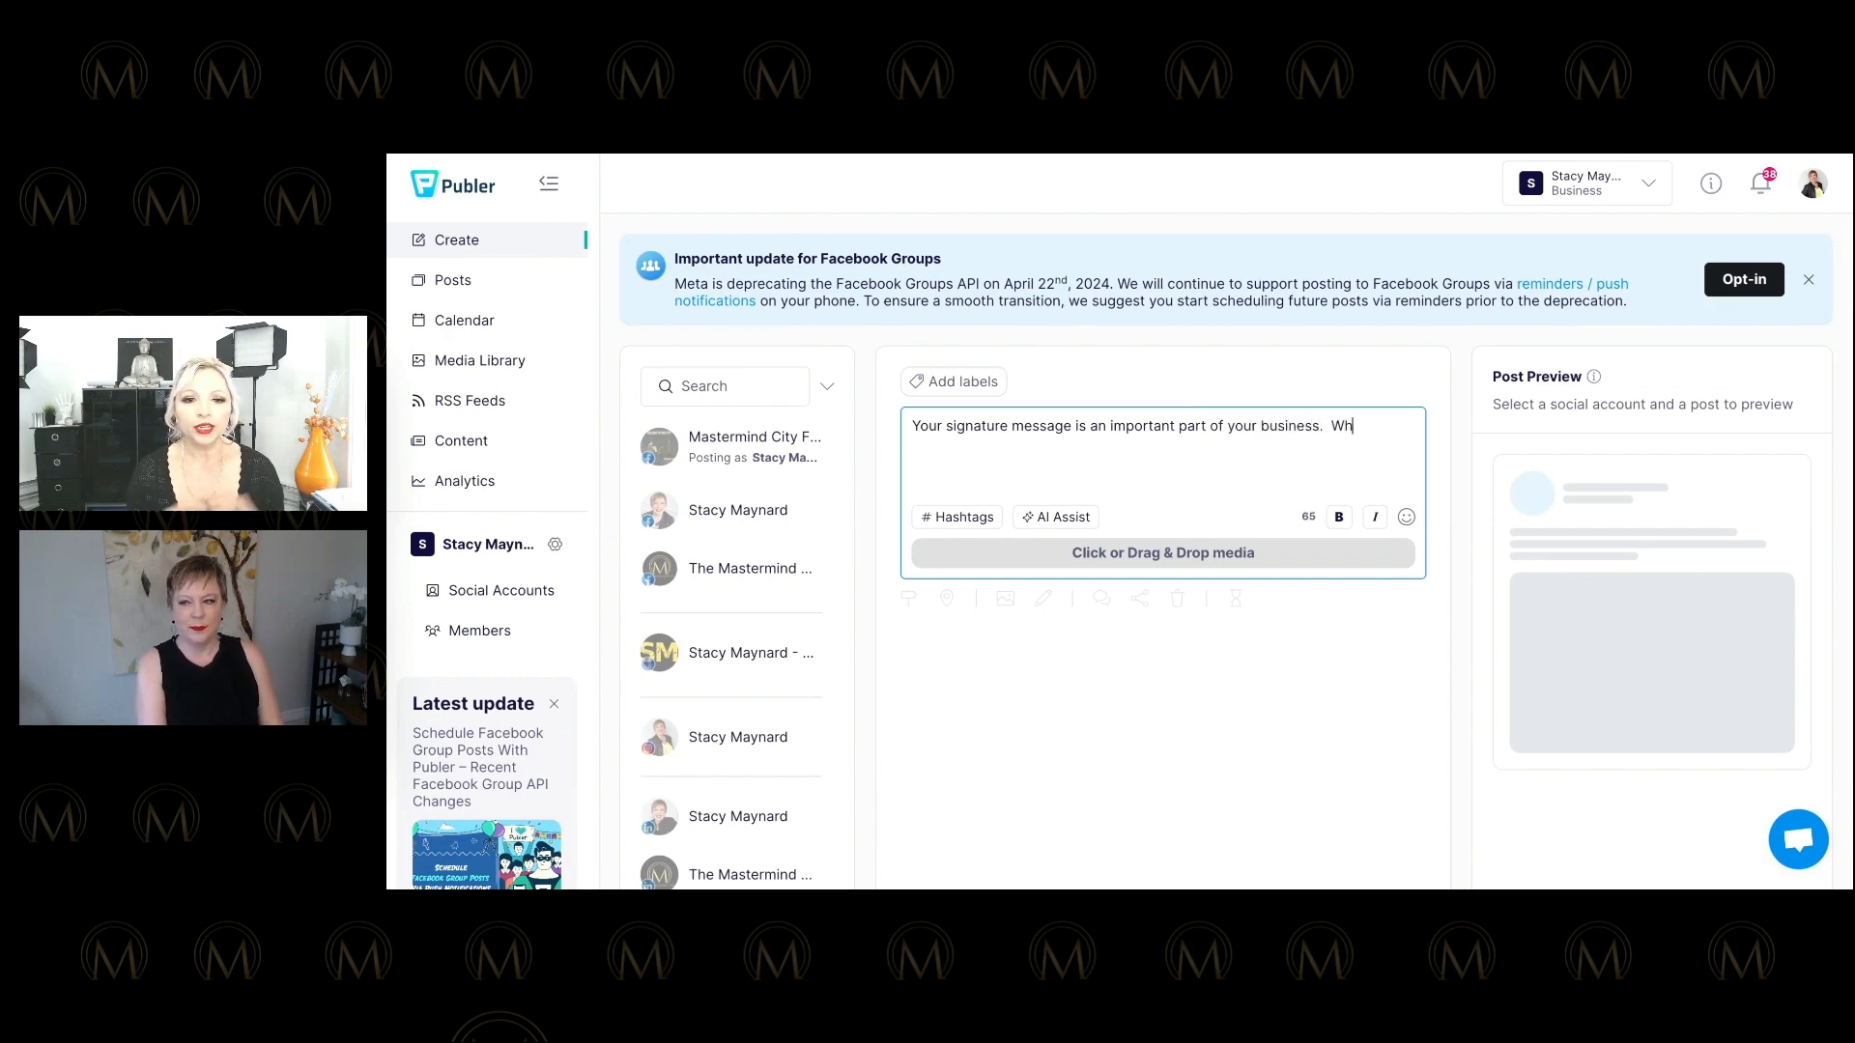
text(at is on )
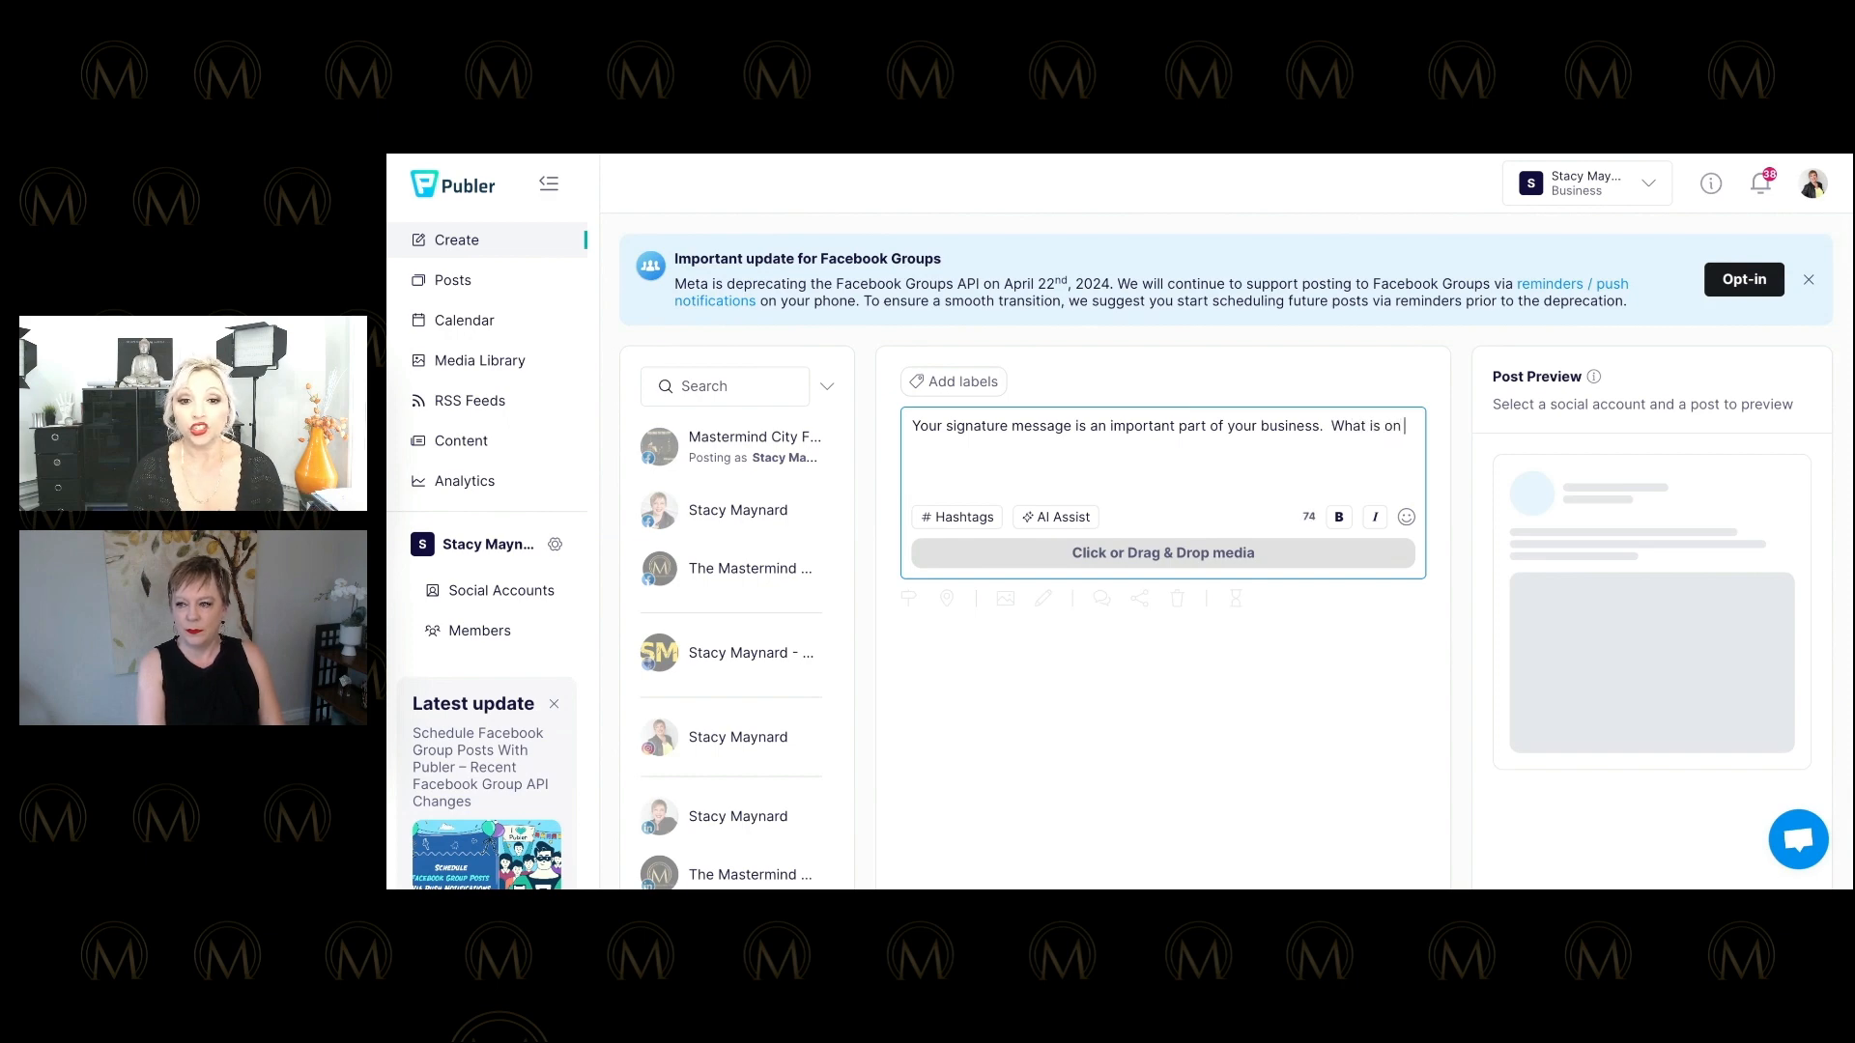
text(your shingle)
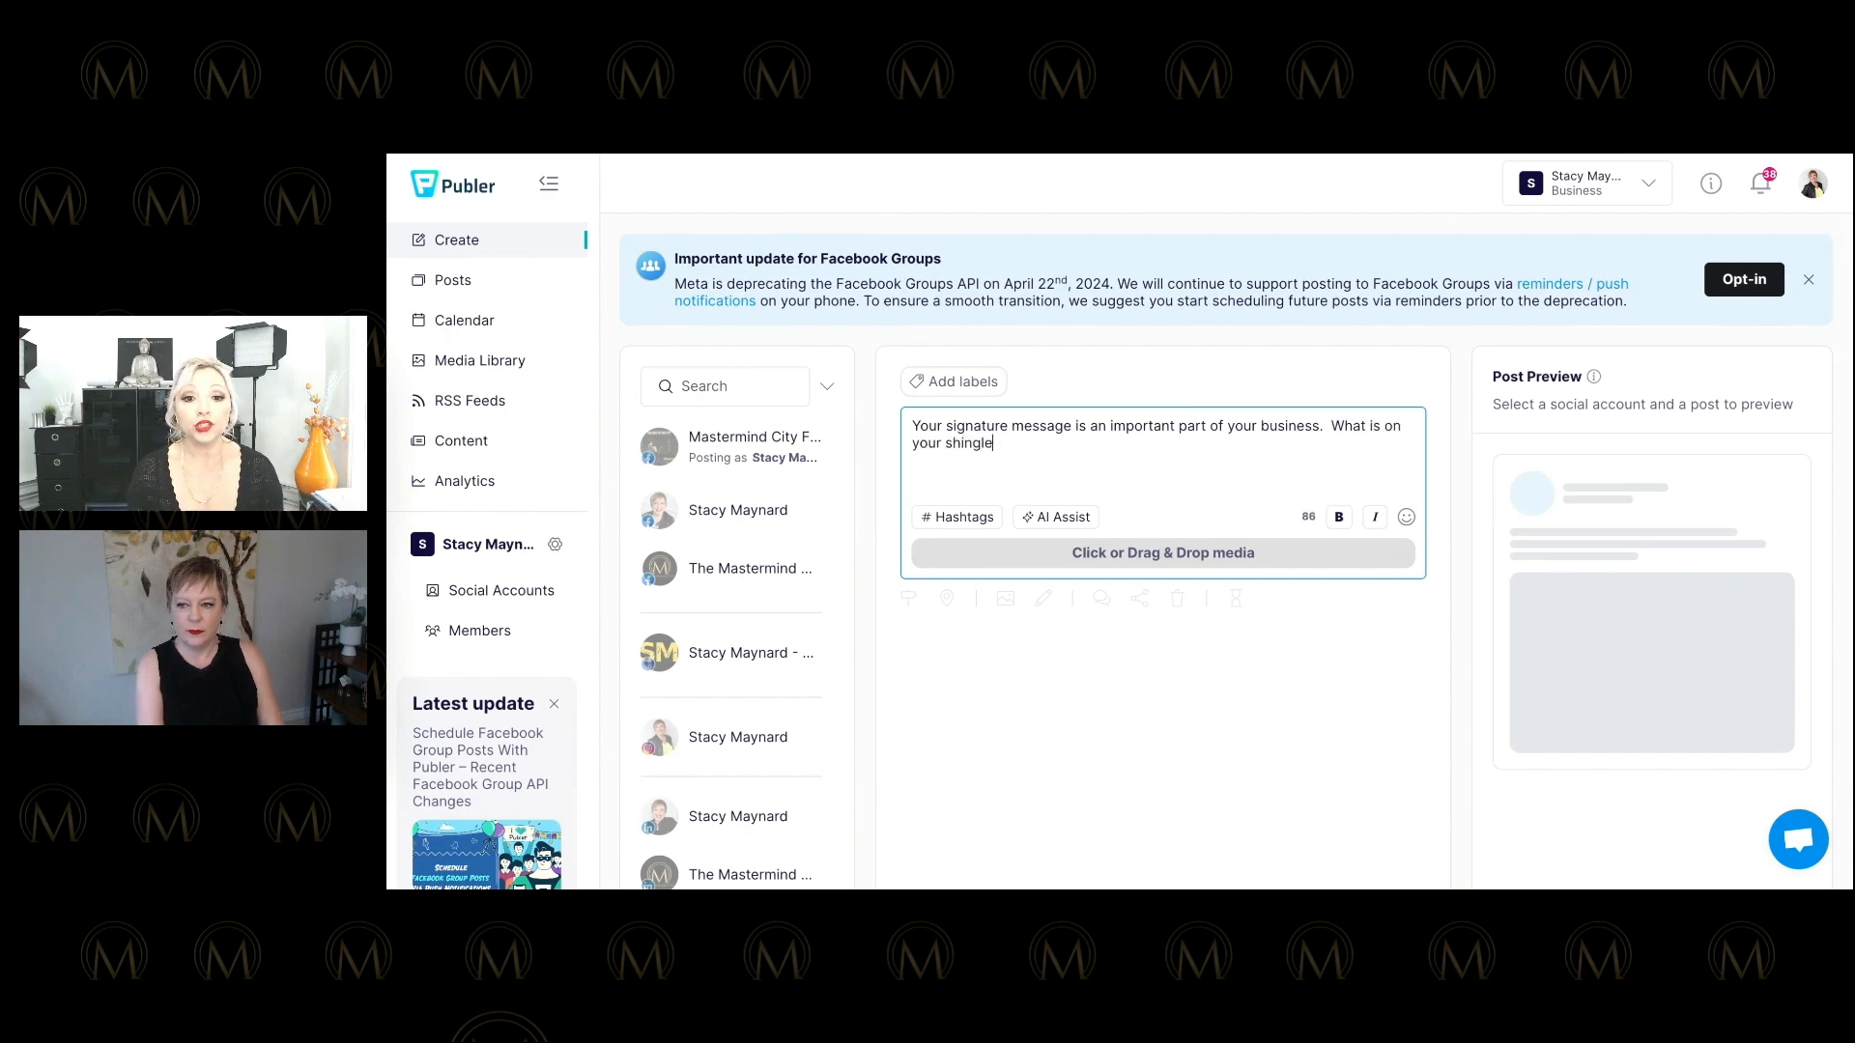
text(?  Posting )
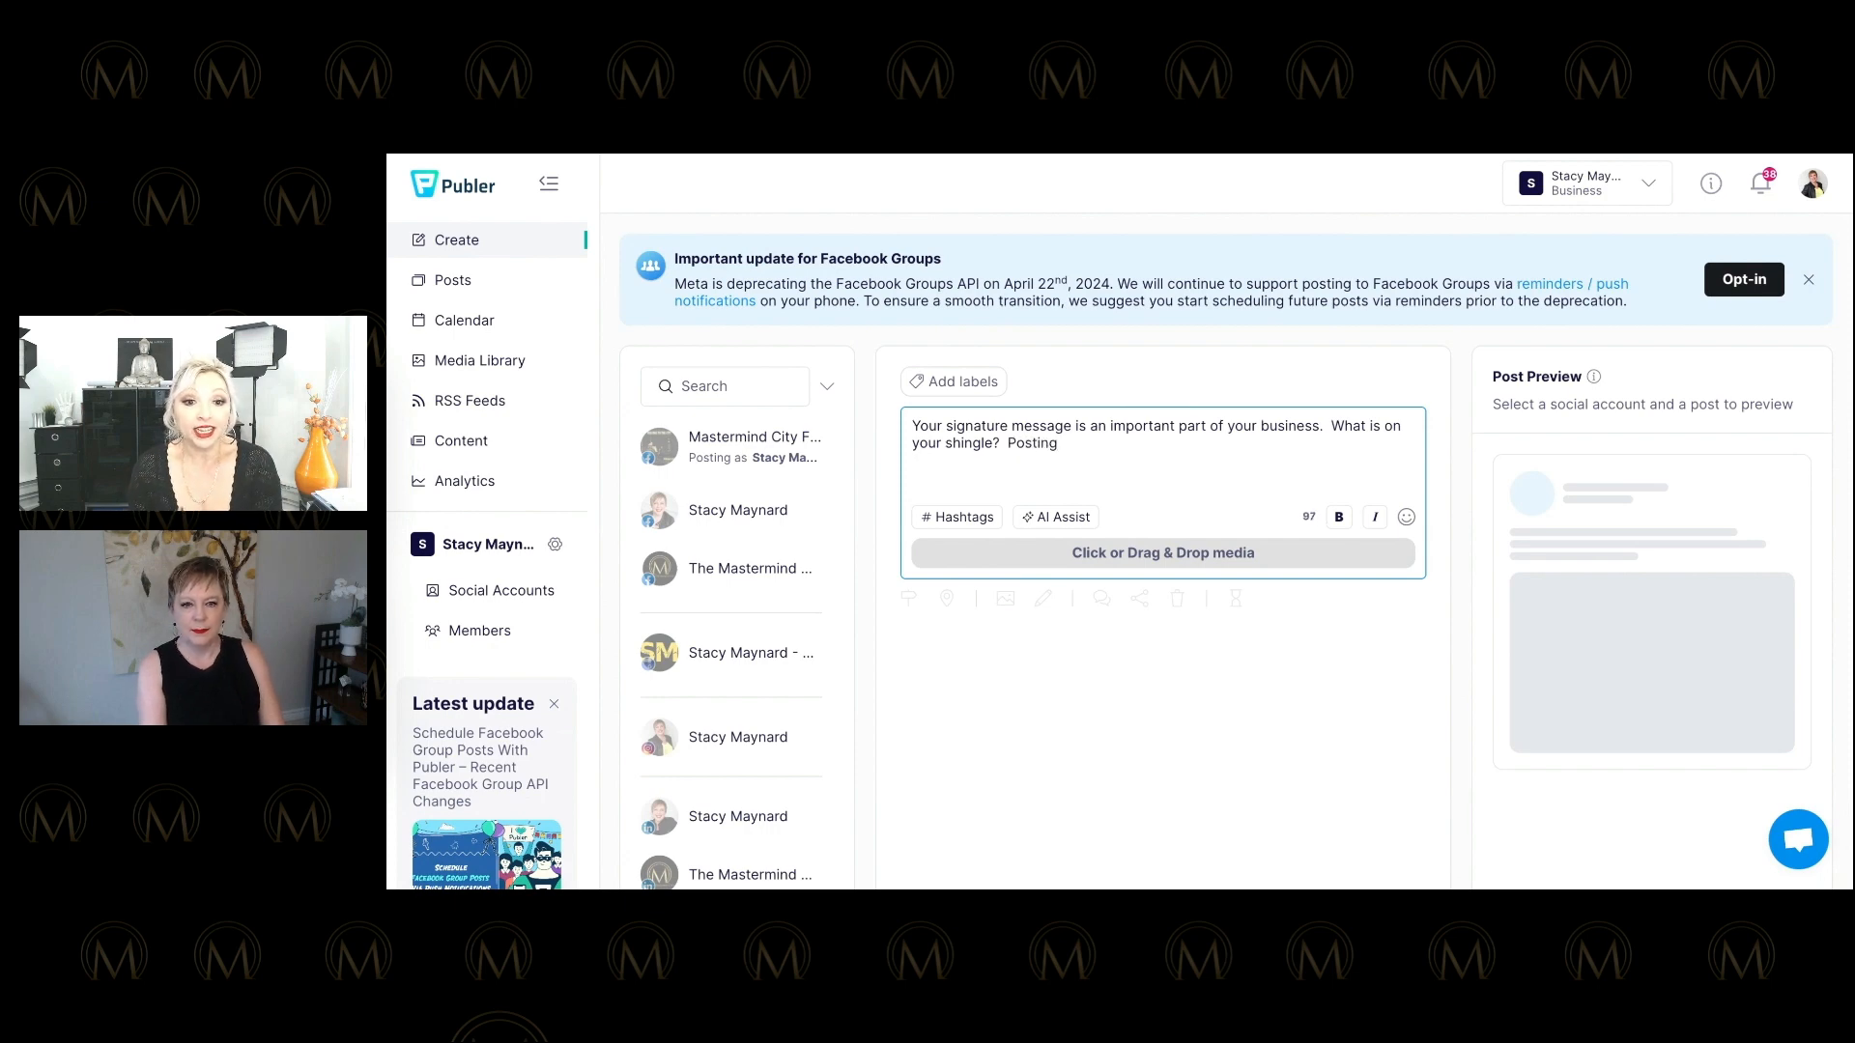
text(is re)
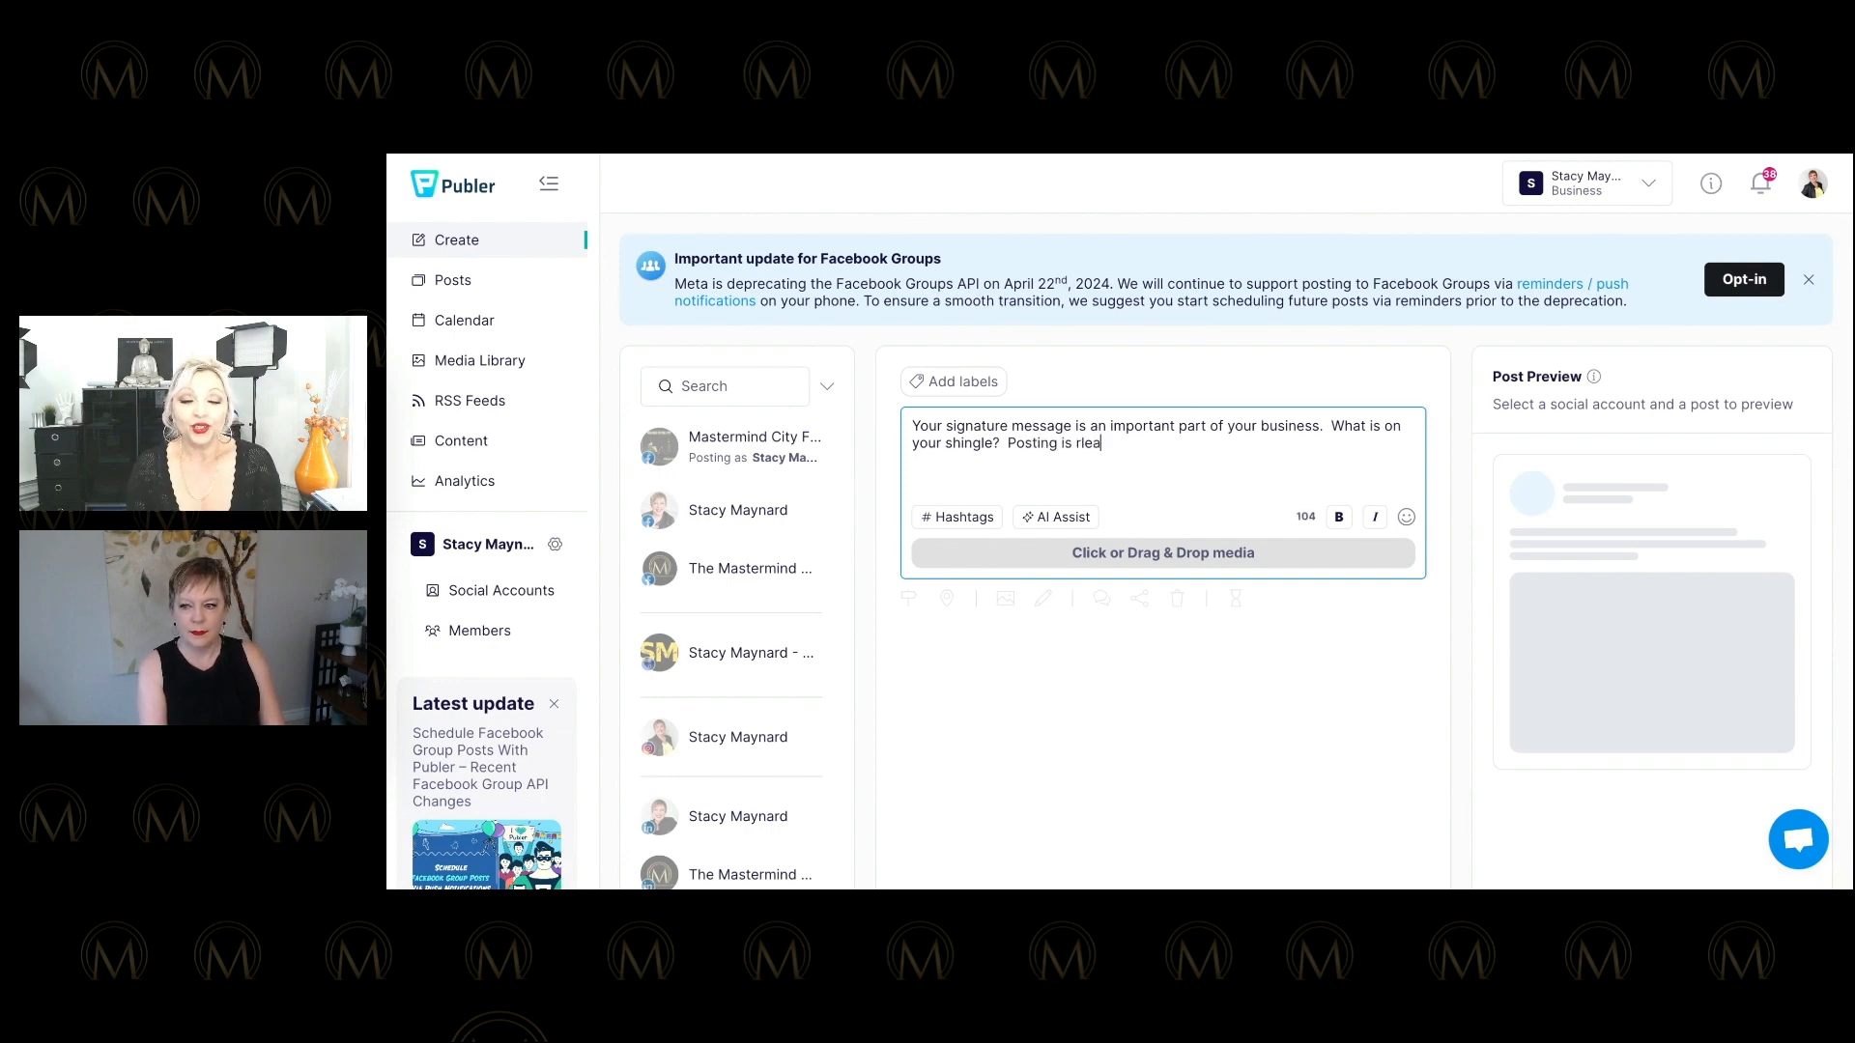
text(latd)
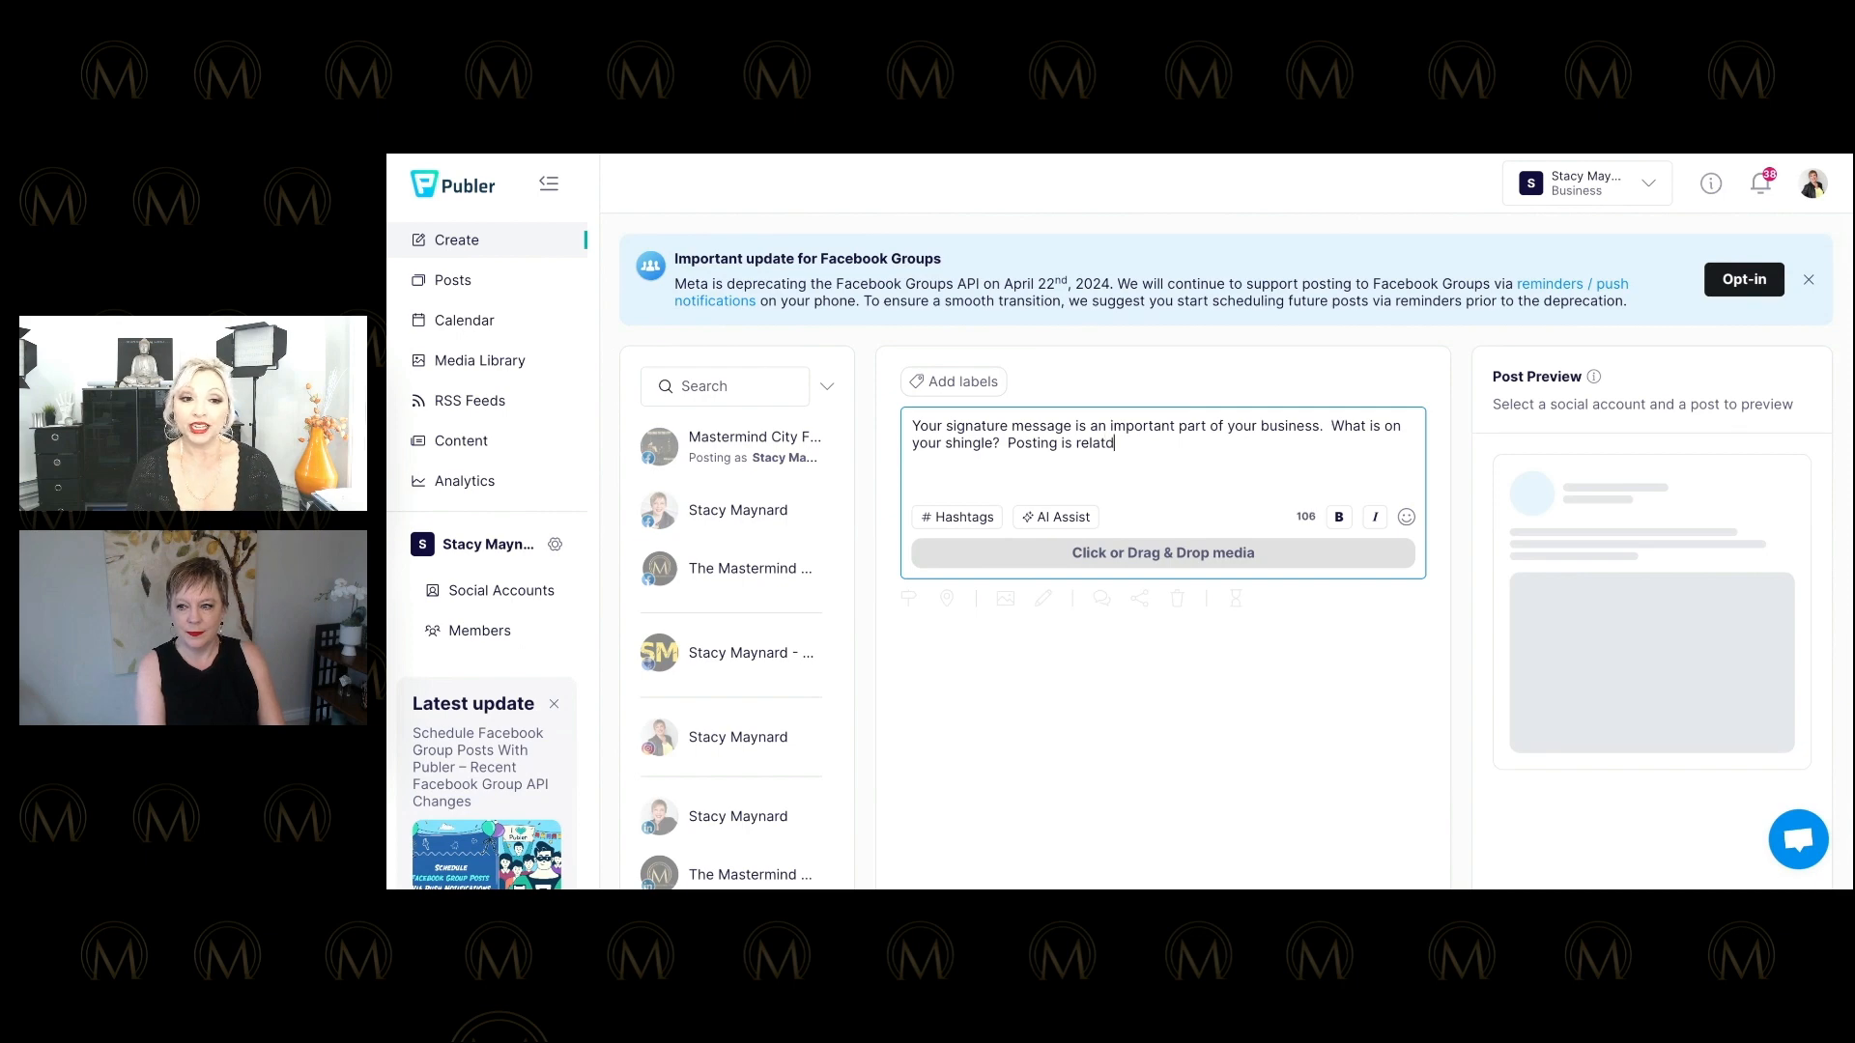
key(BackSpace)
text(e)
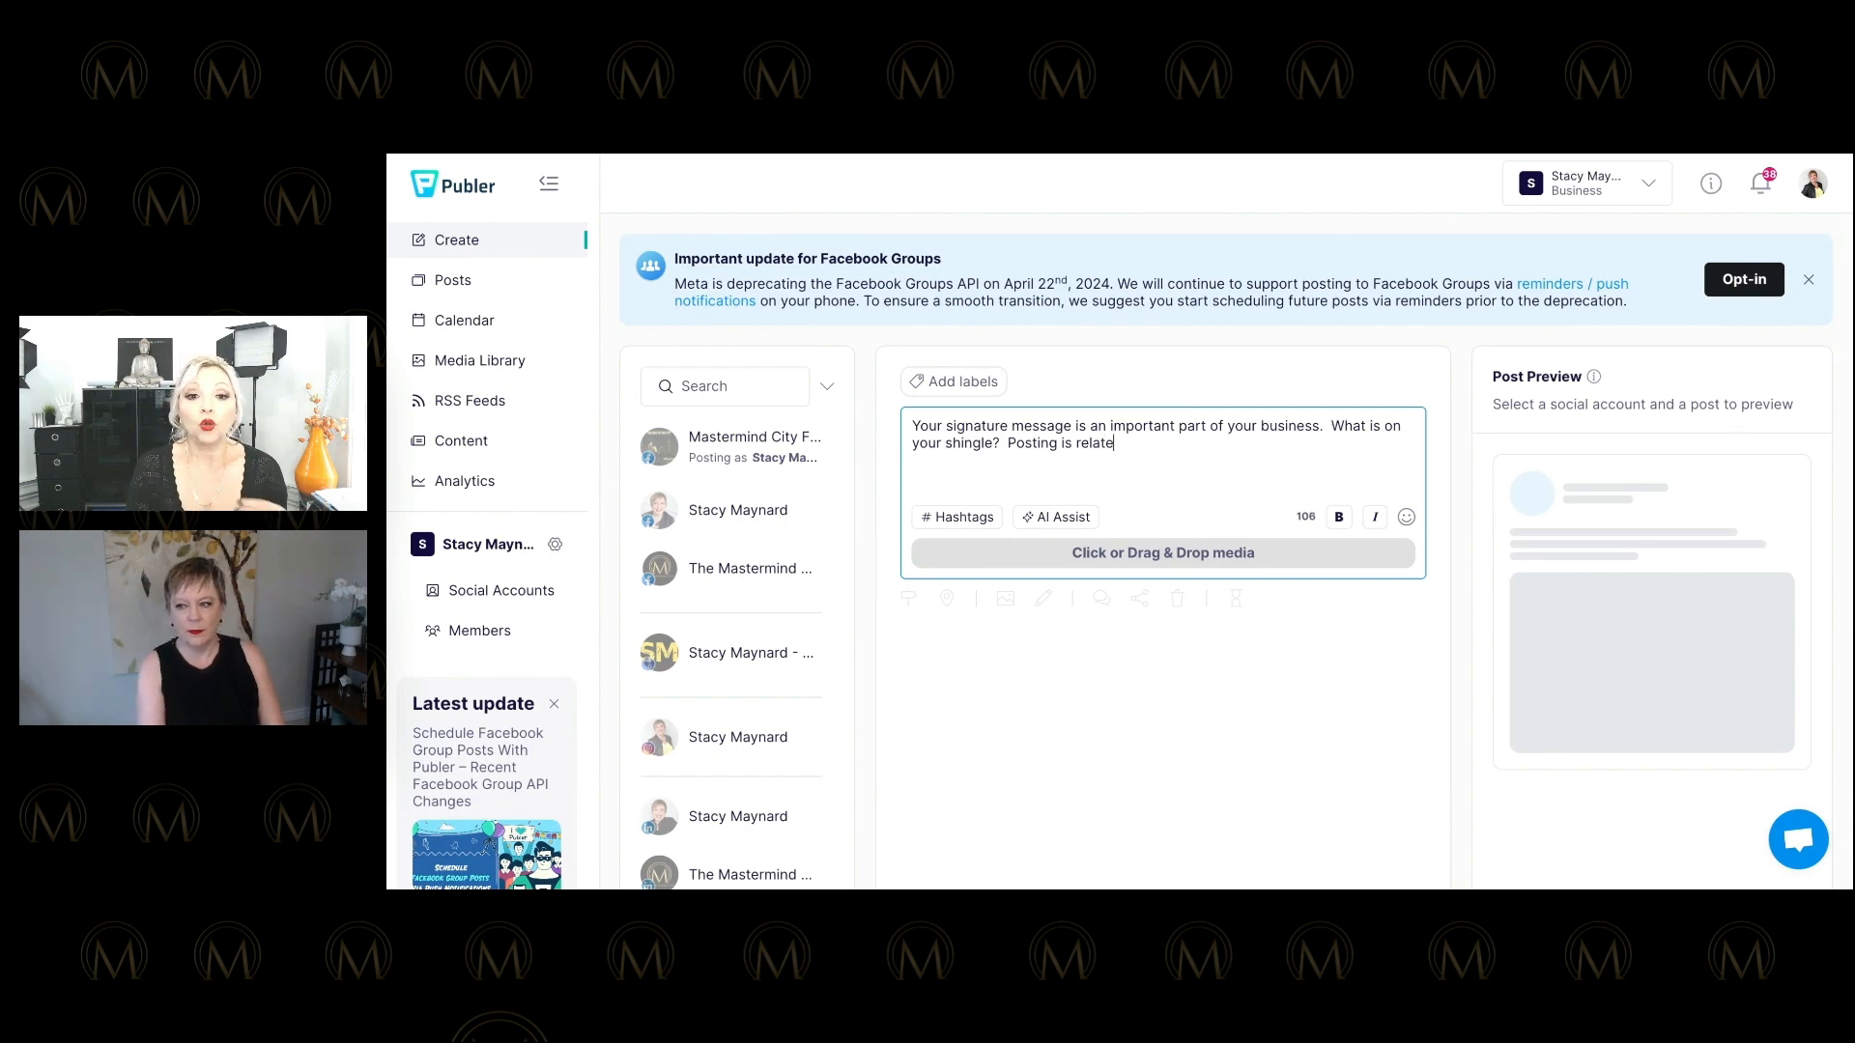
text(d to your brand message. Join us for)
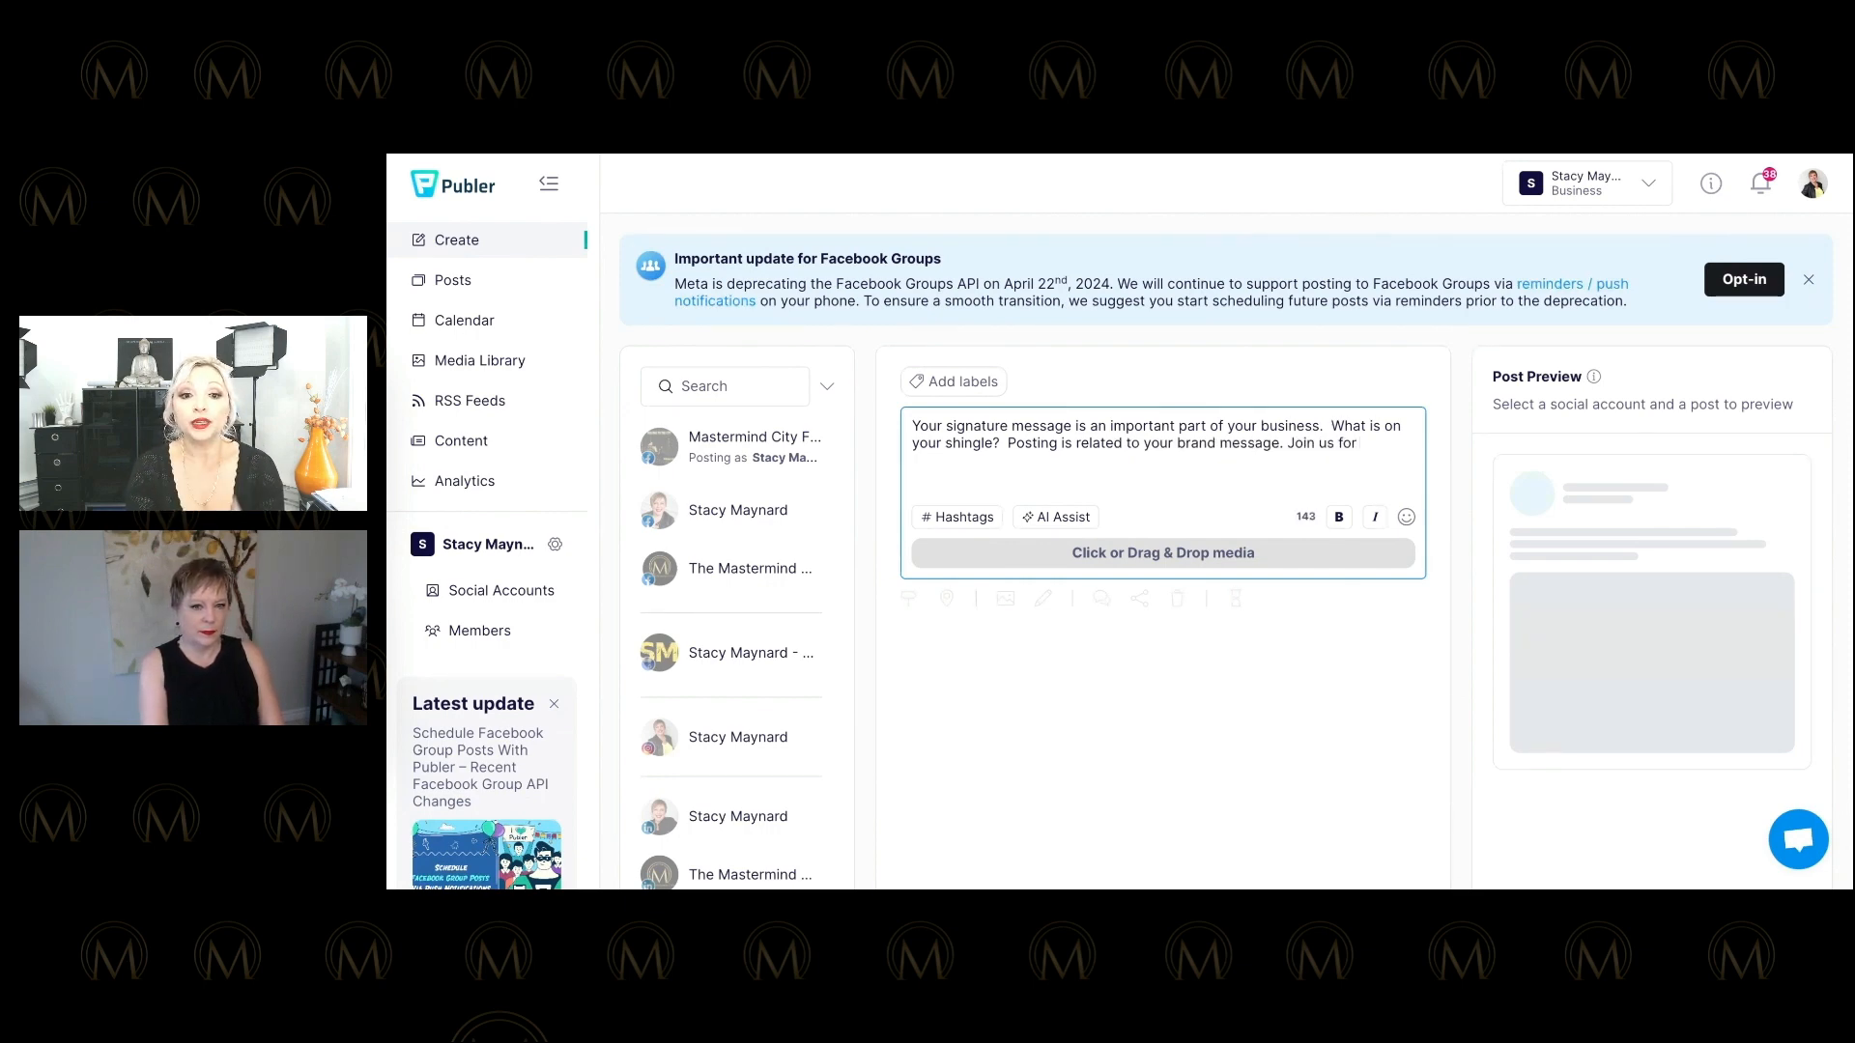
text( our upcc)
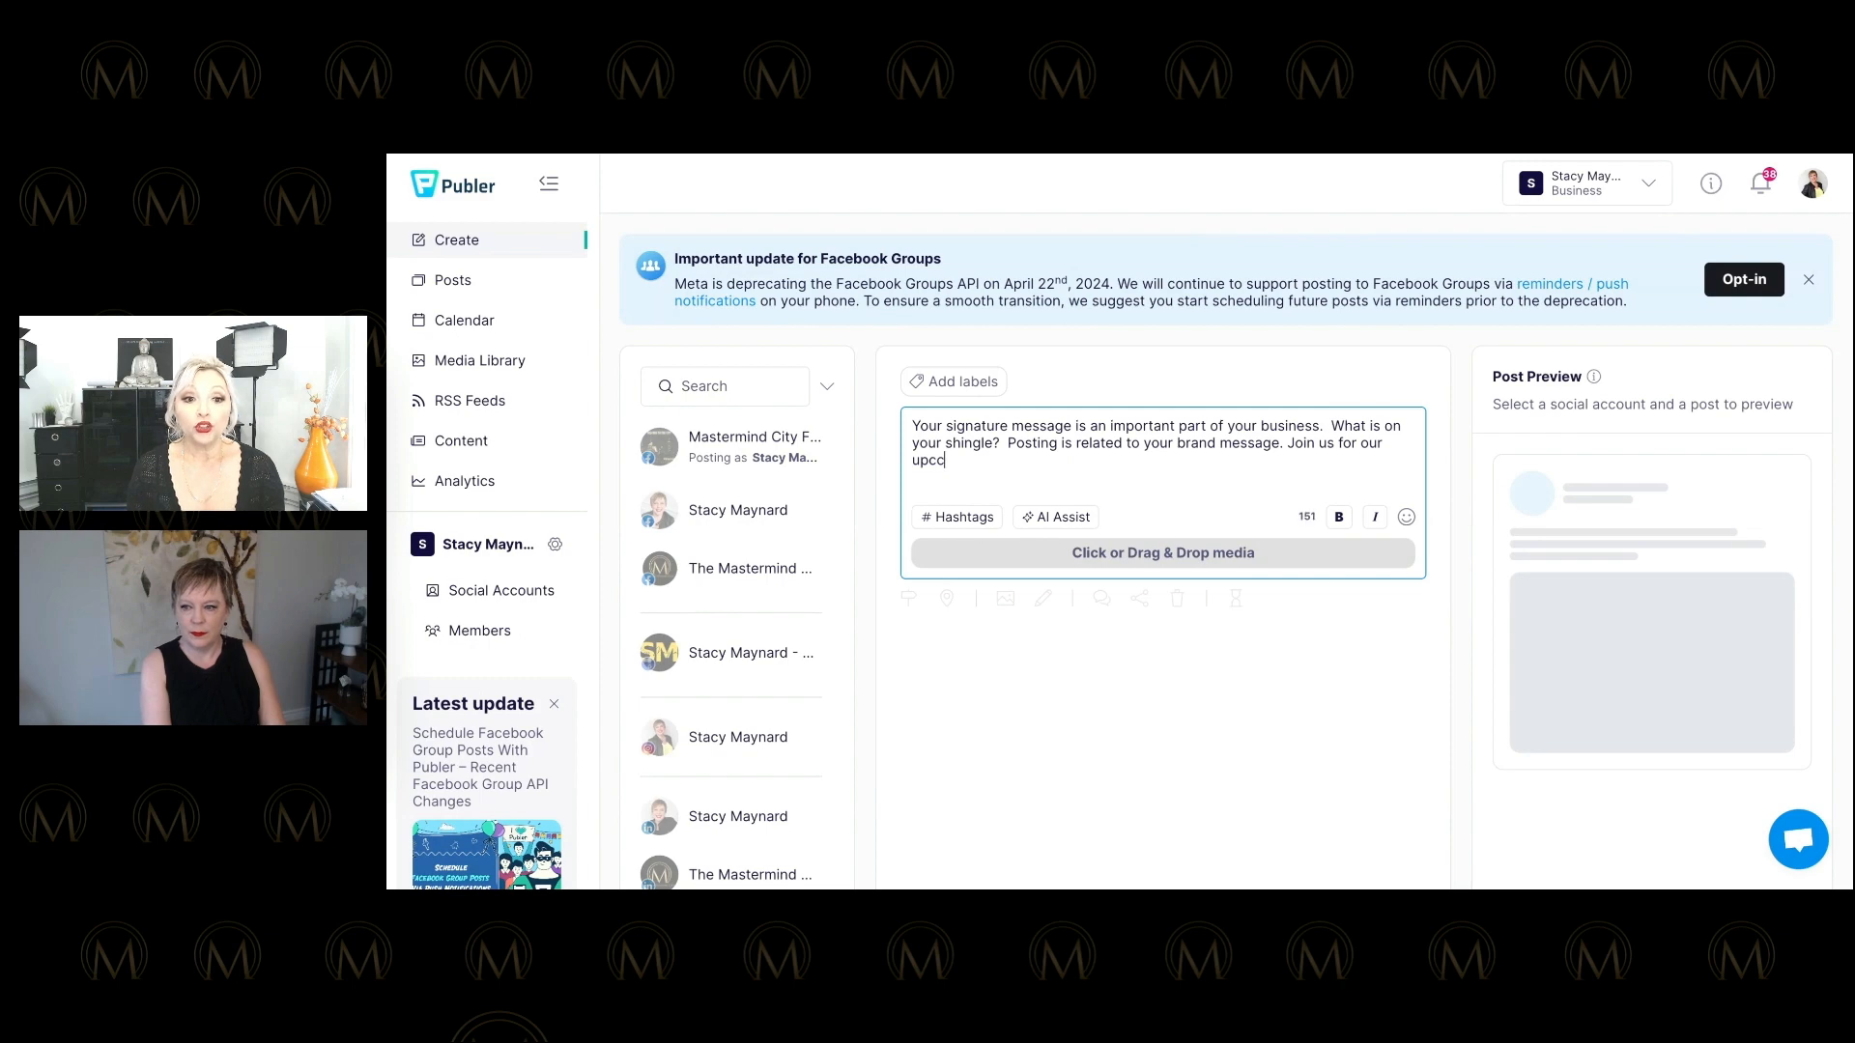
Add the upcoming workshop invitation covering branding, messaging, social media, podcasting, videos and speaking.
key(BackSpace)
text(oming workshop)
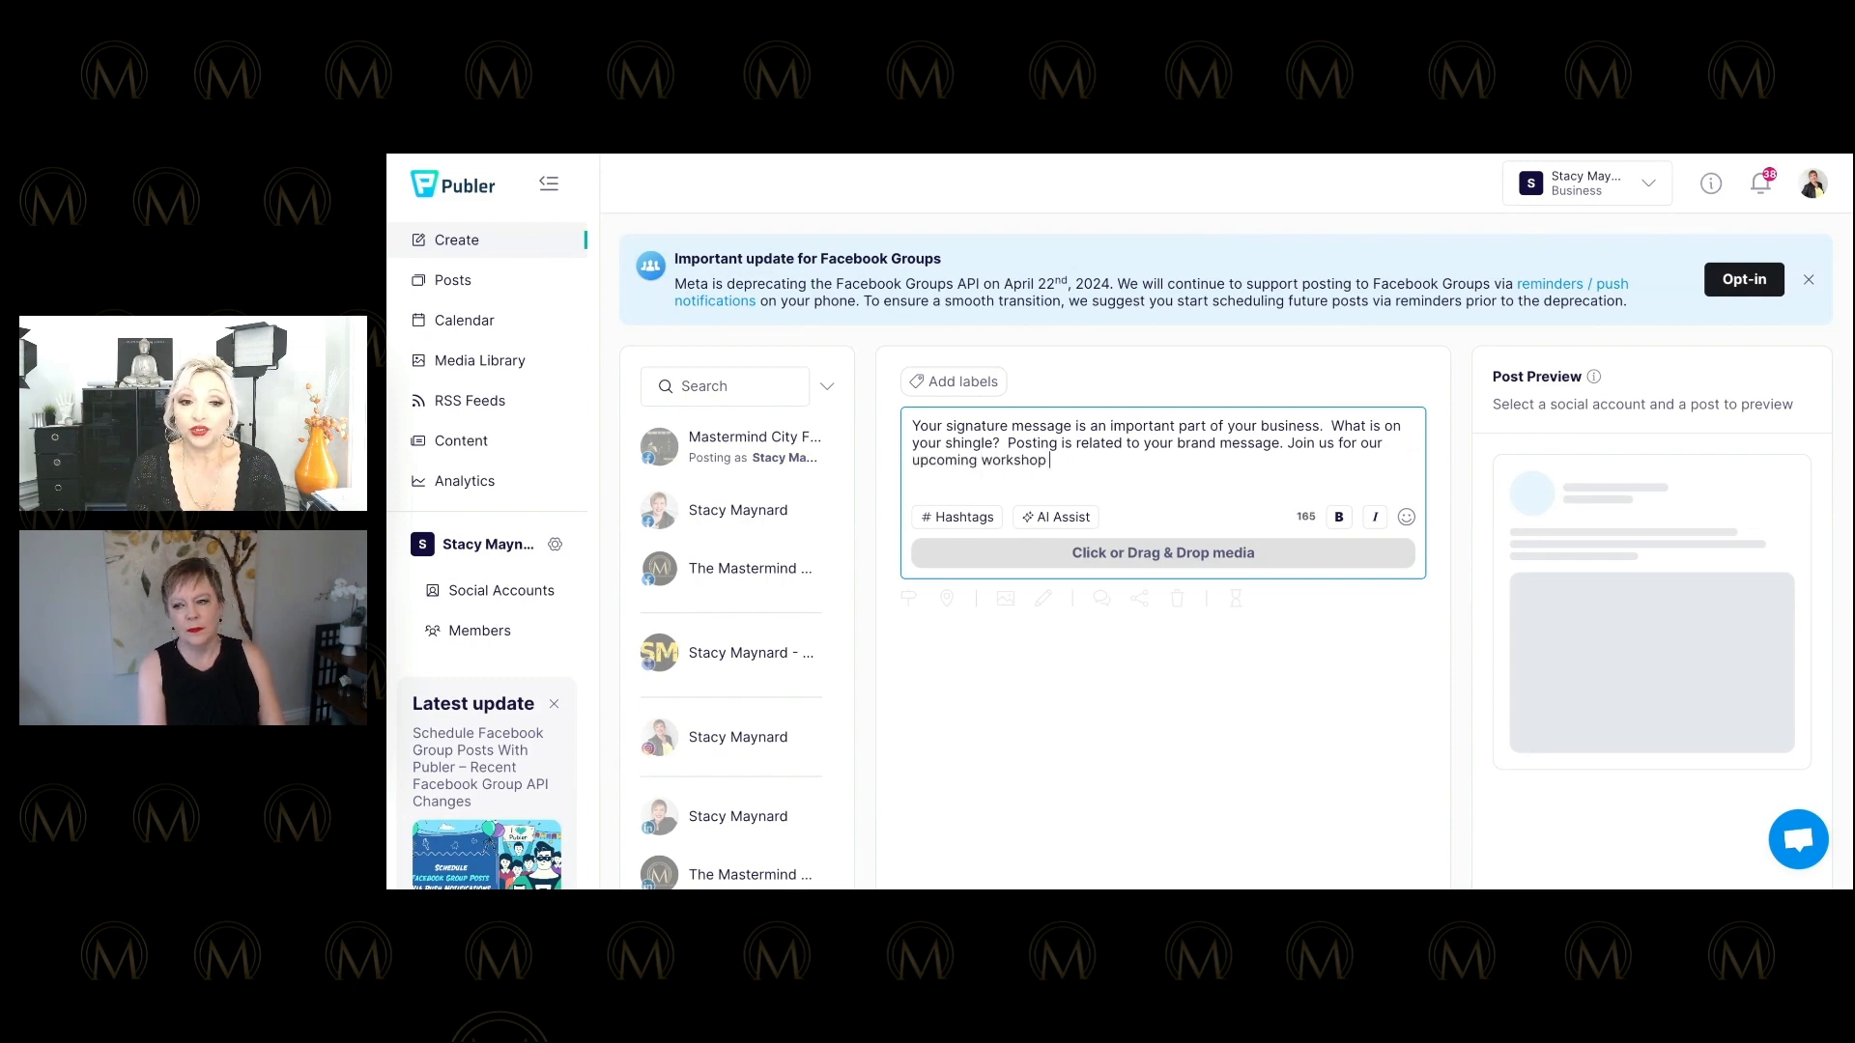
text( on this sto)
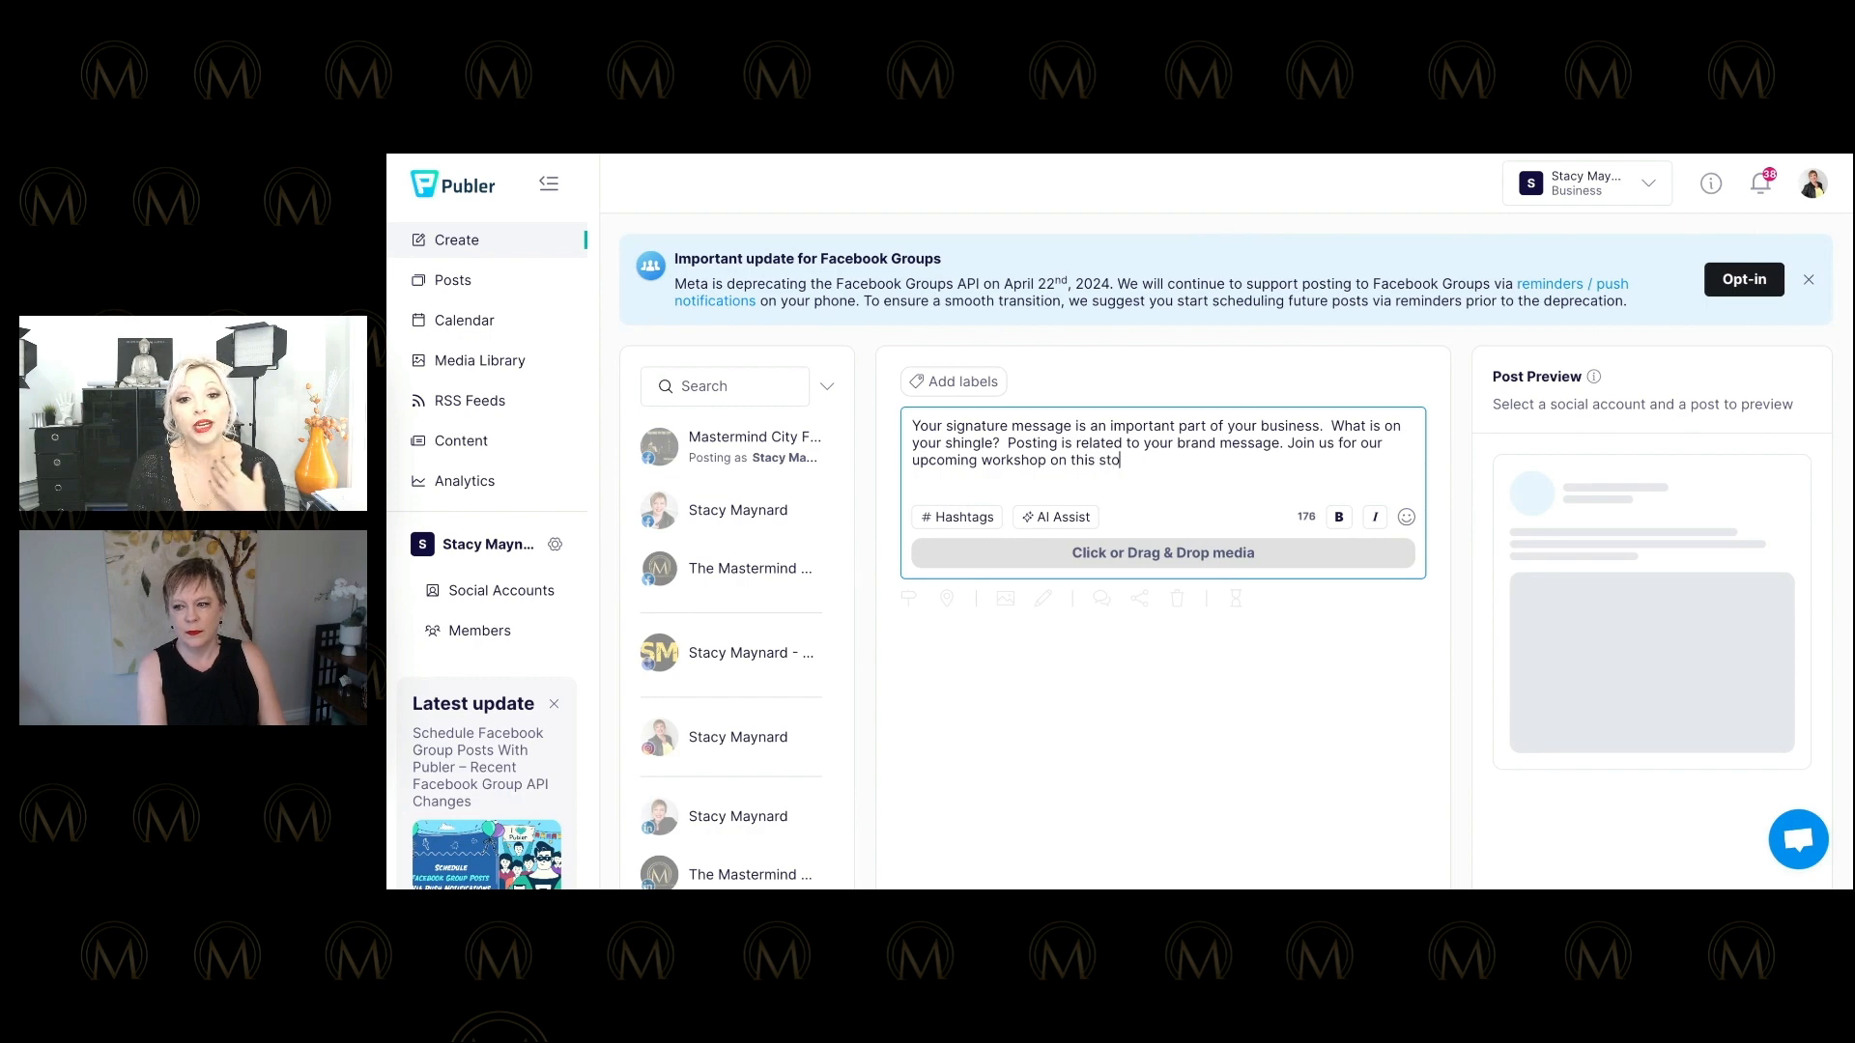
key(BackSpace)
key(BackSpace)
key(BackSpace)
text(ti)
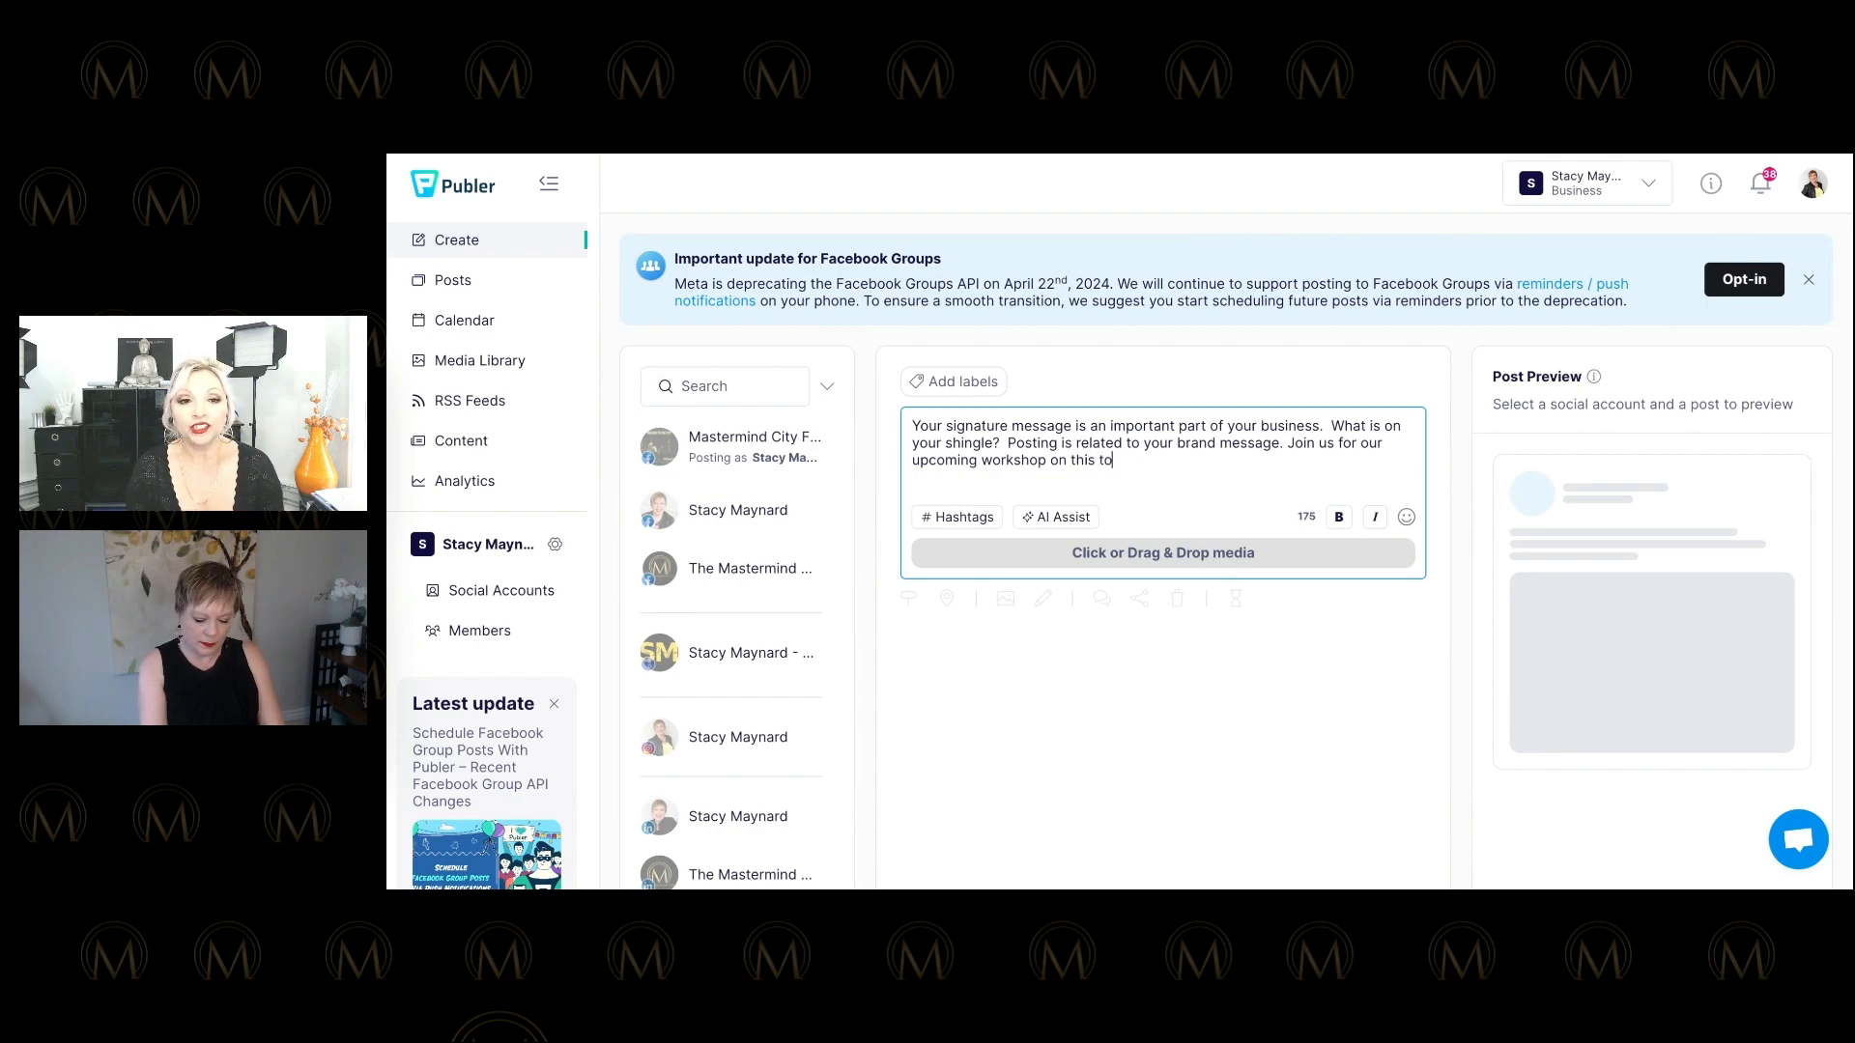
text(ay )
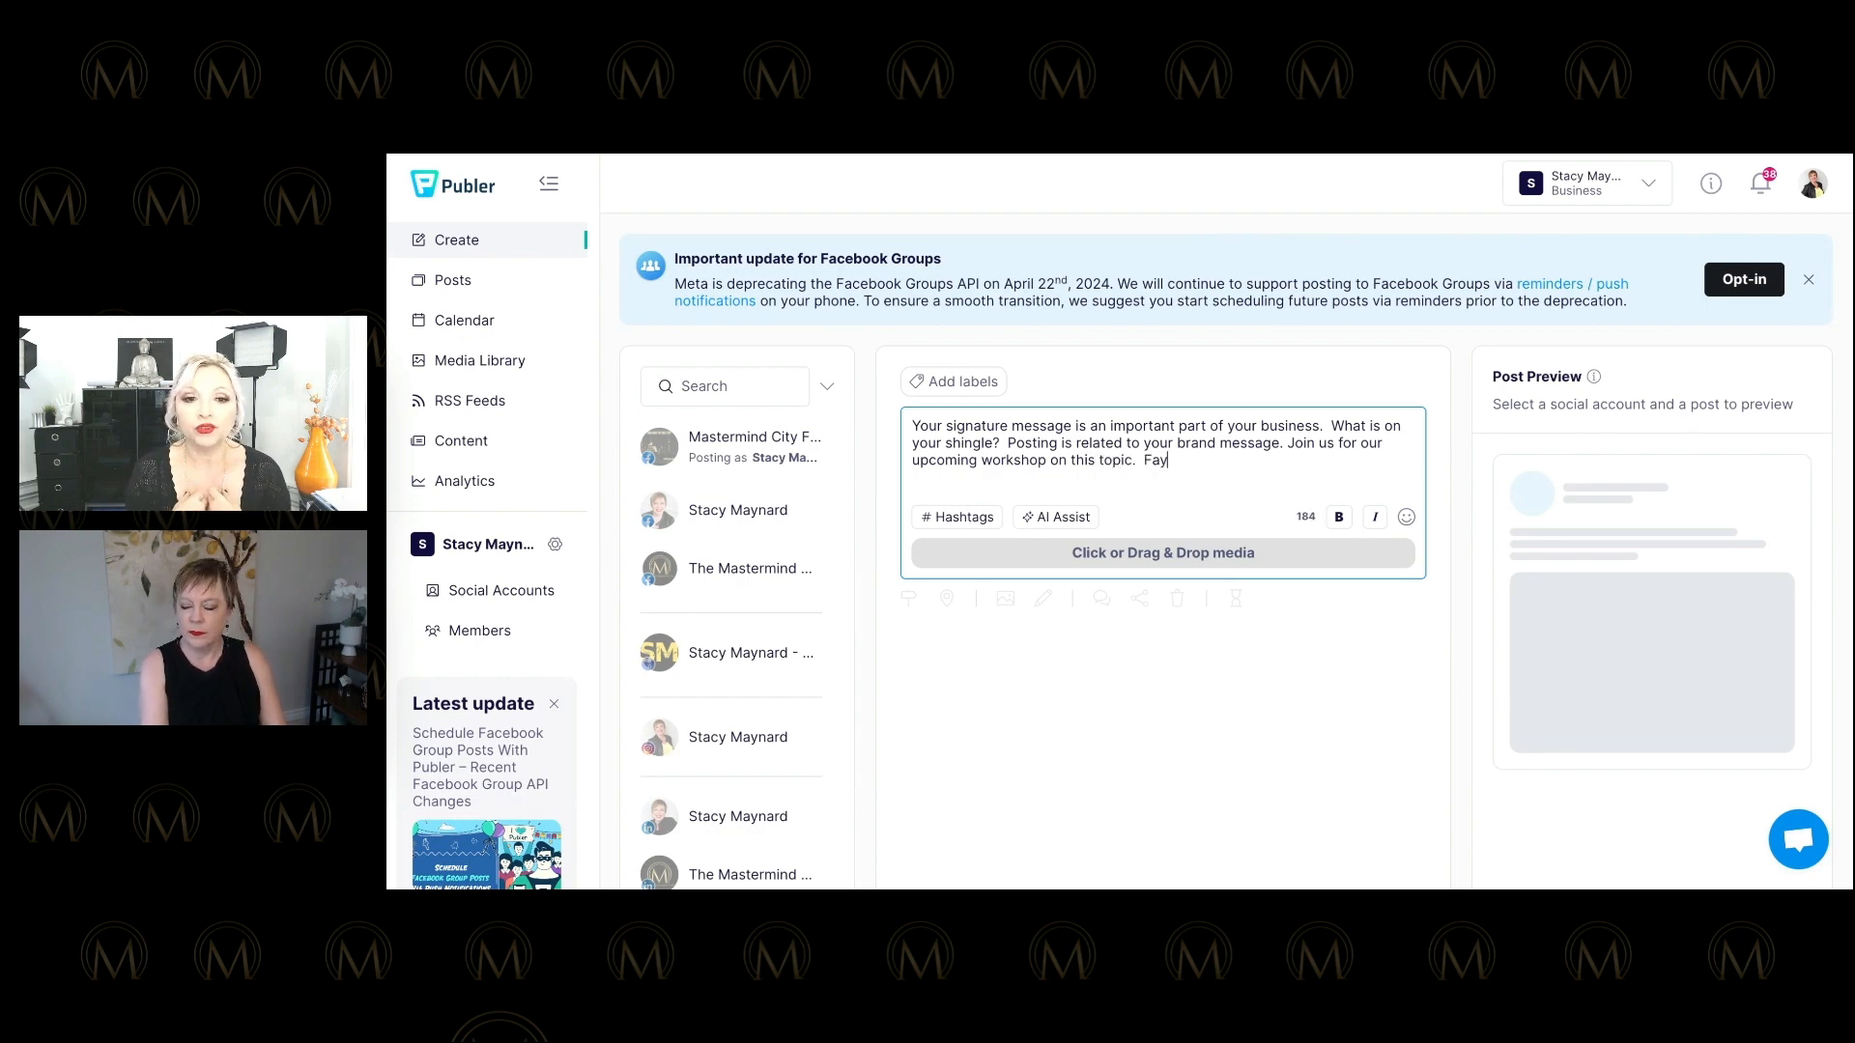
text(Chapple is g)
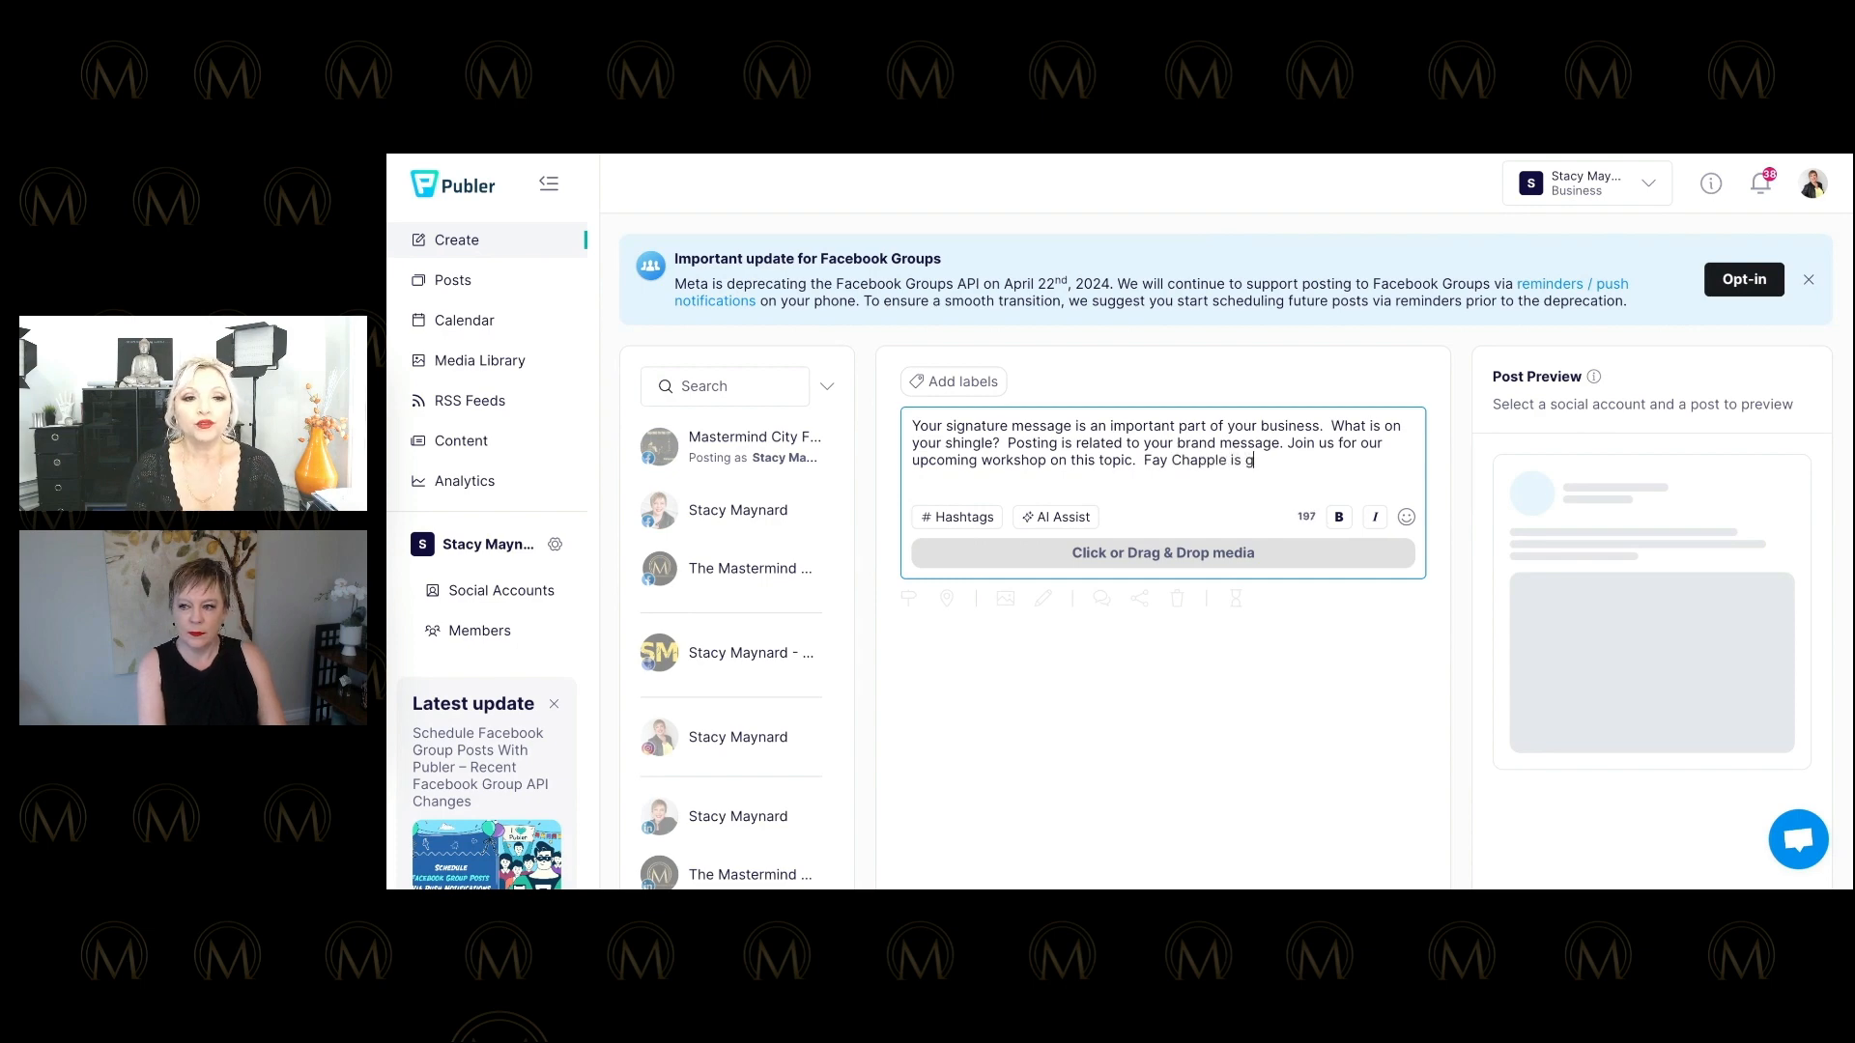
text(oing to )
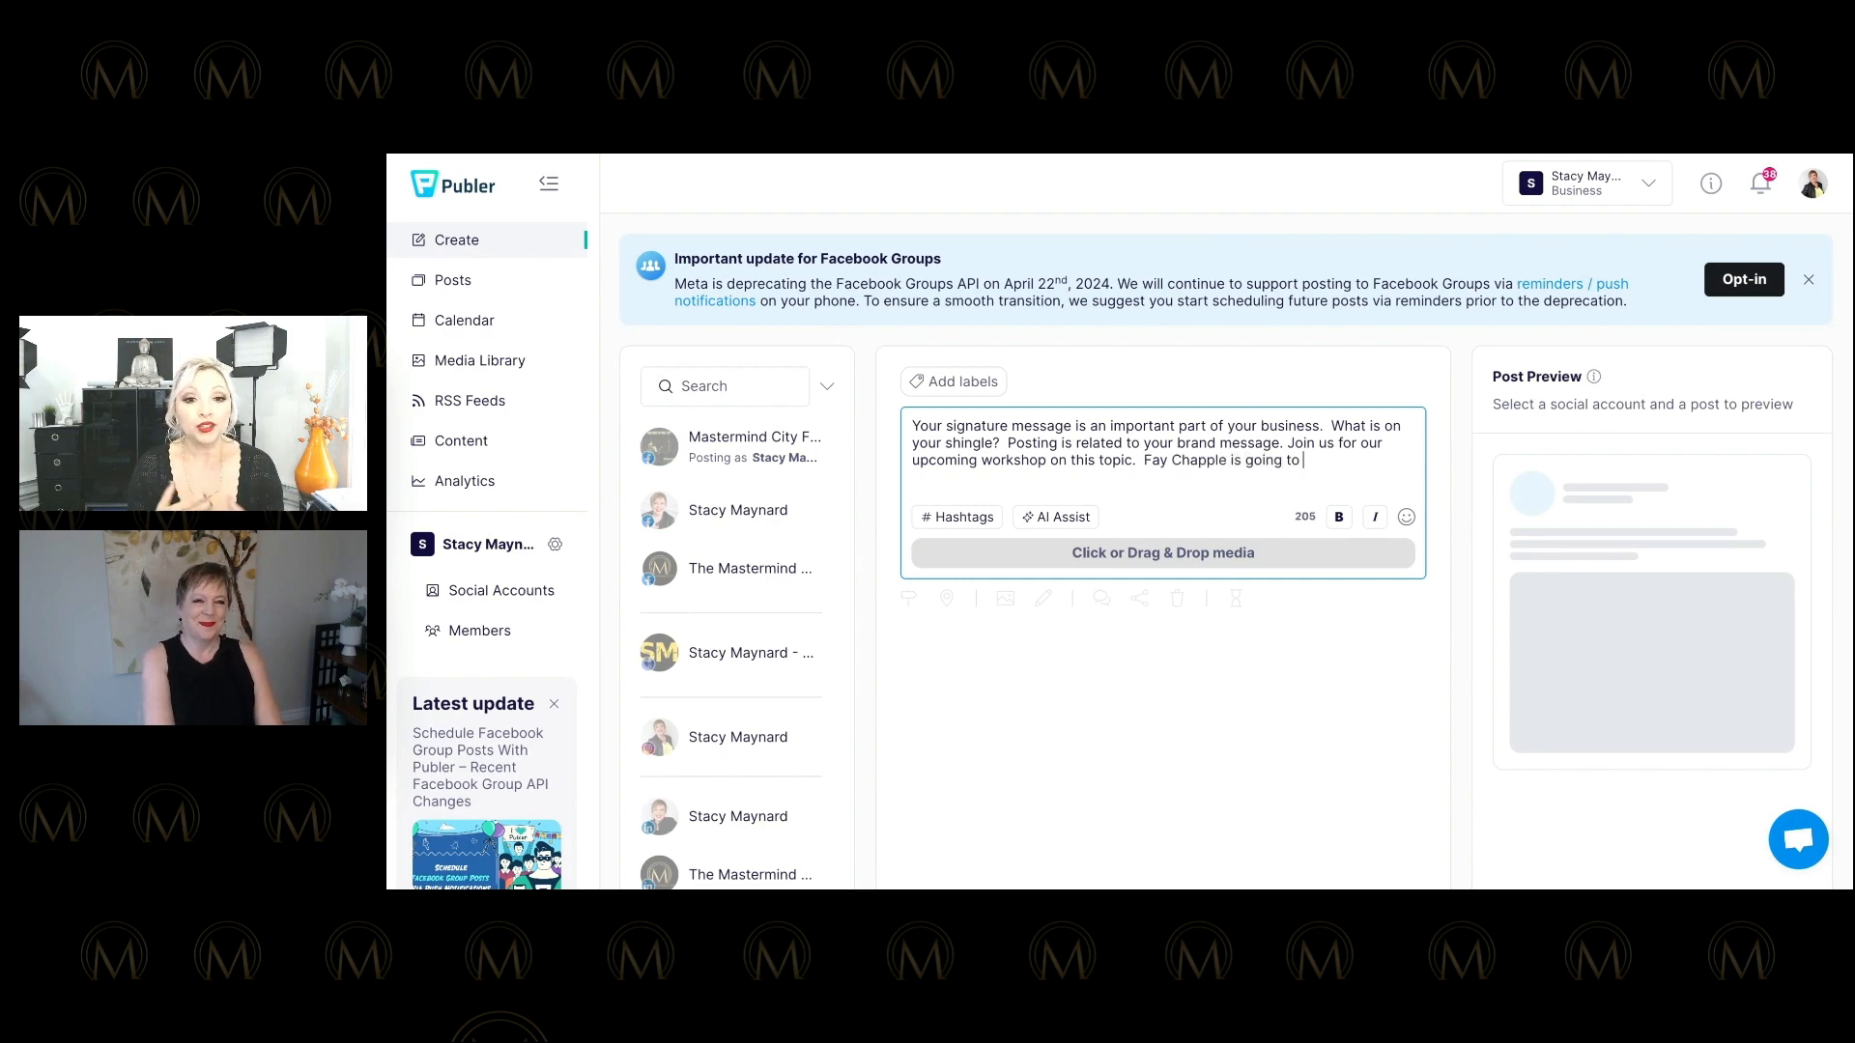
text(talk about b)
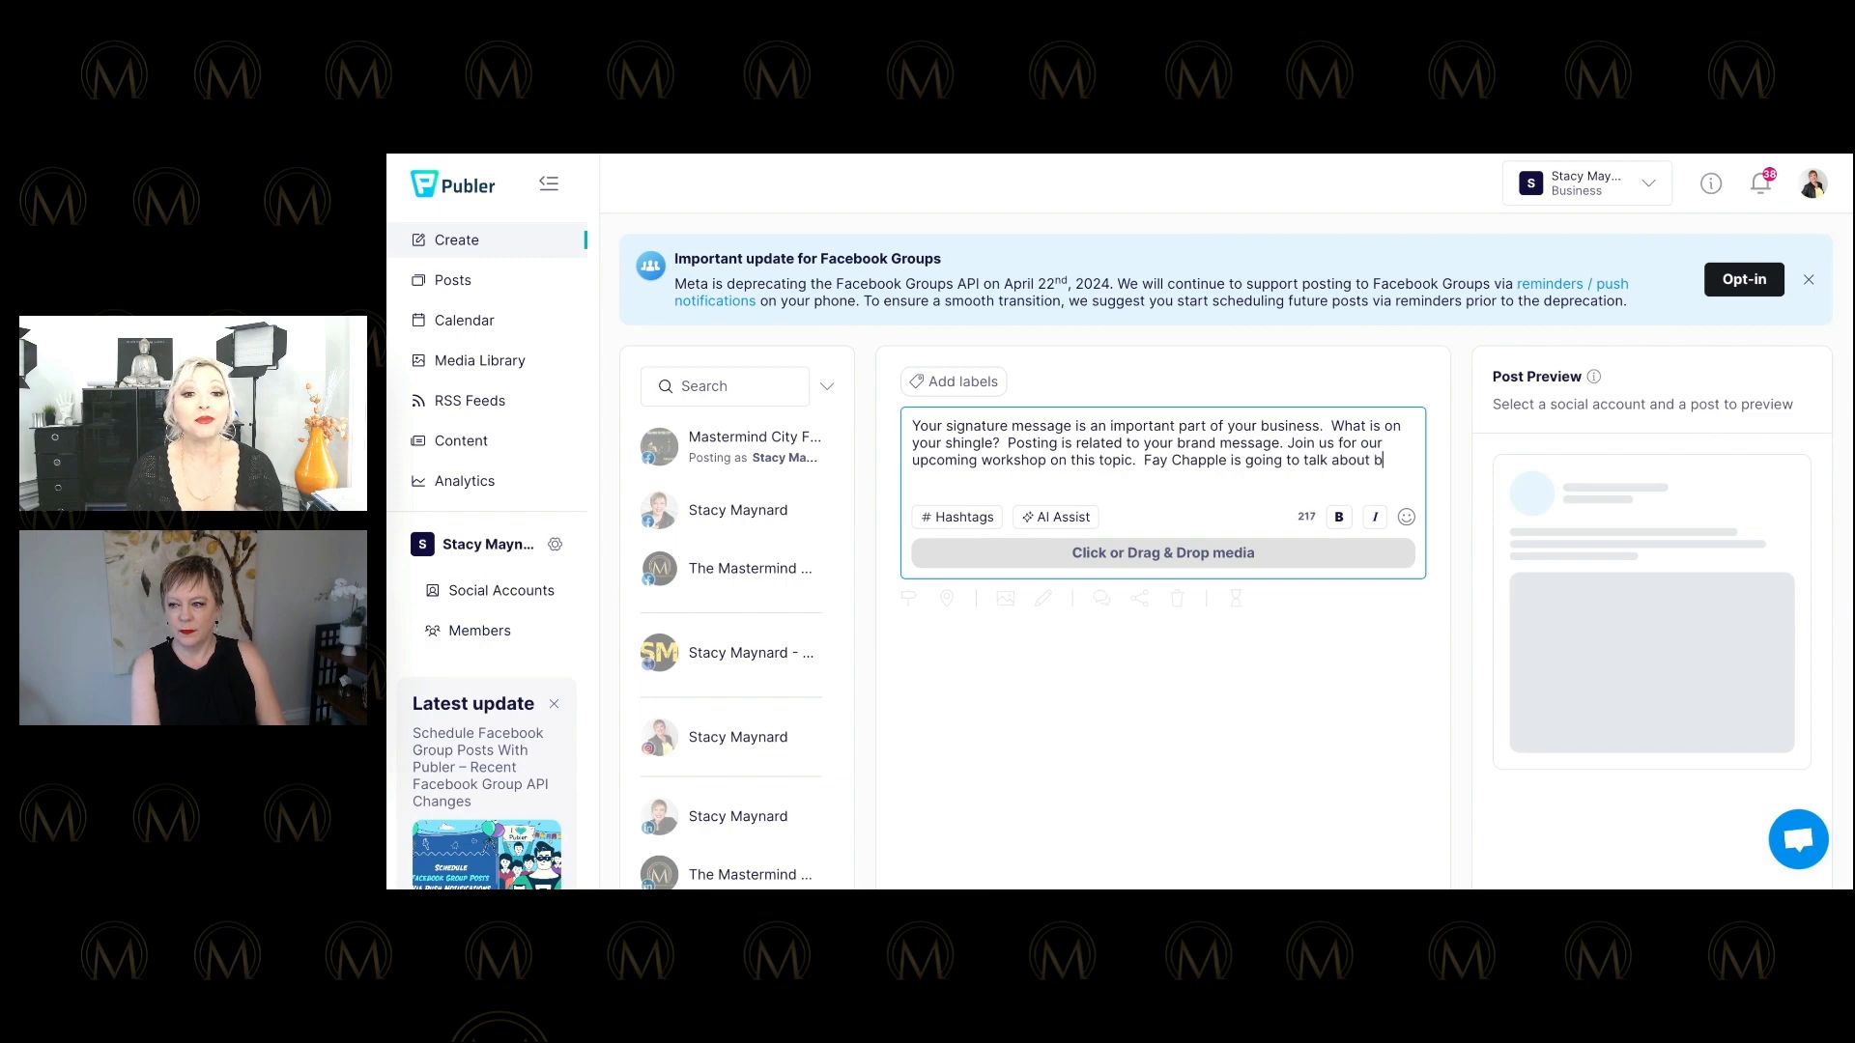
text(randing)
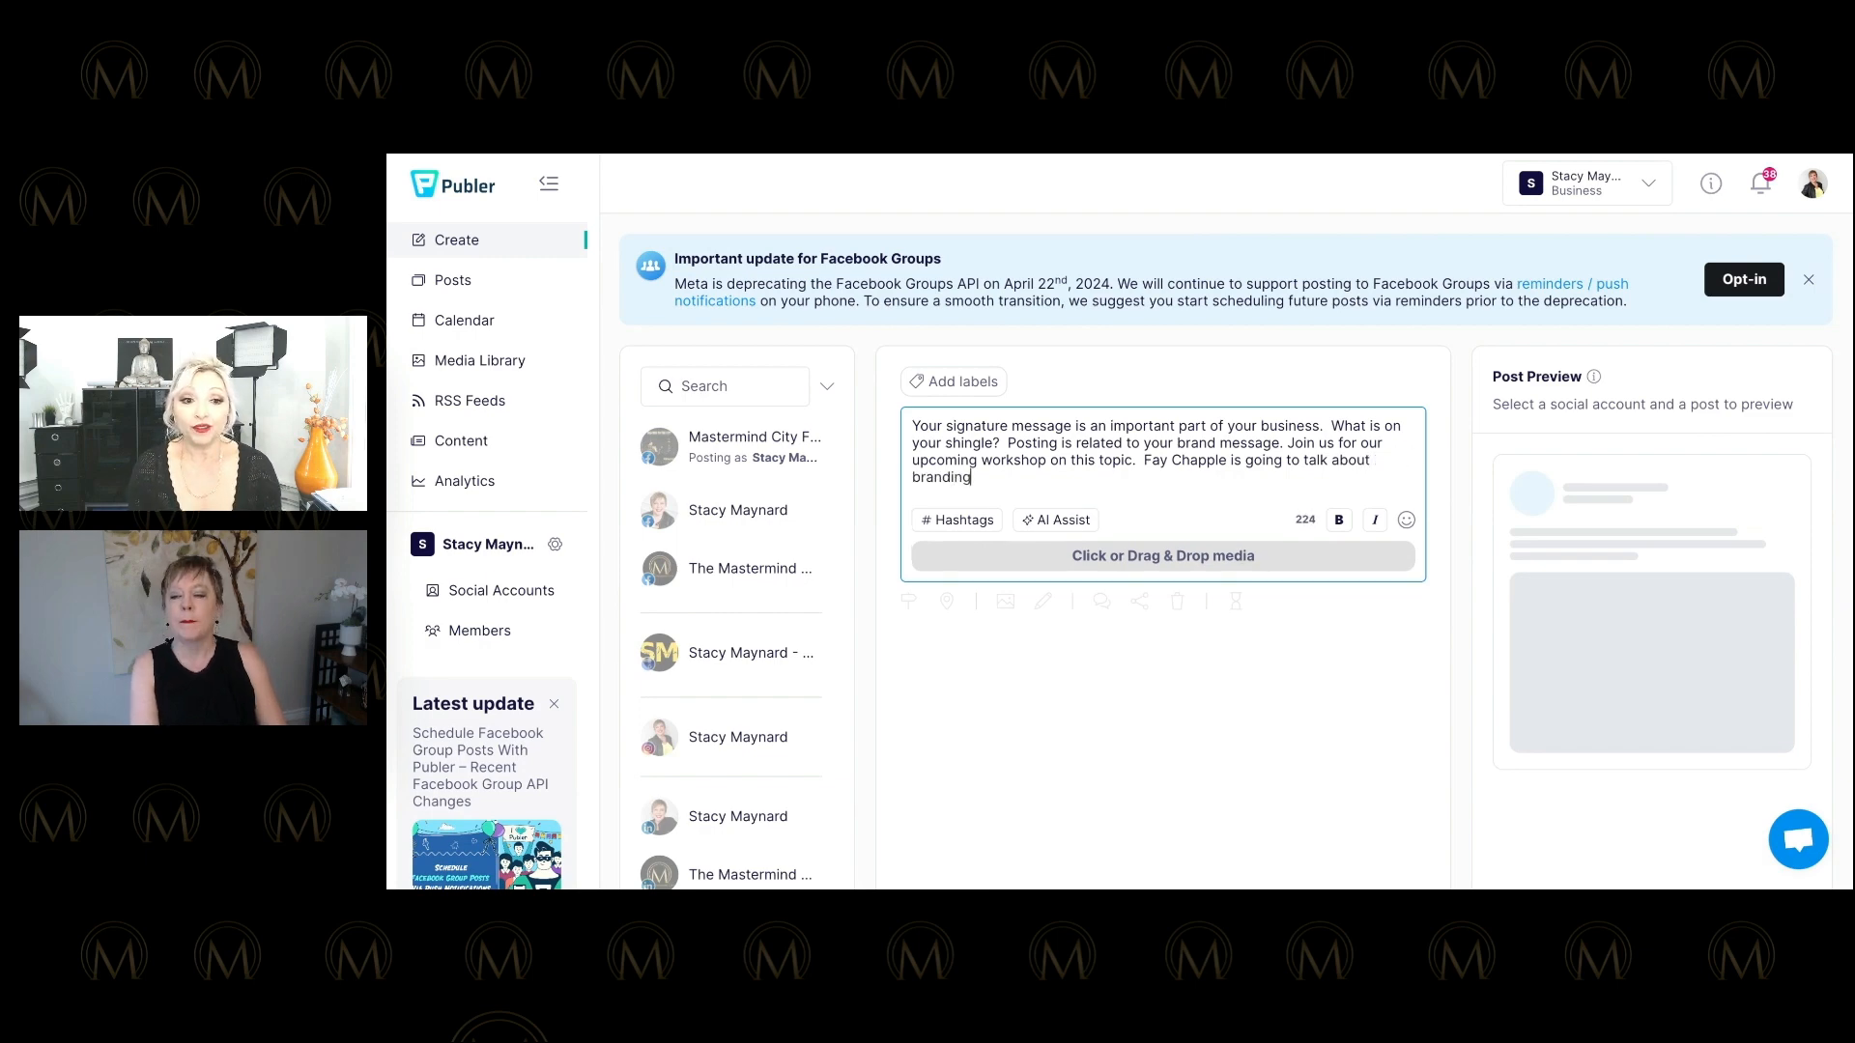
text(, messa)
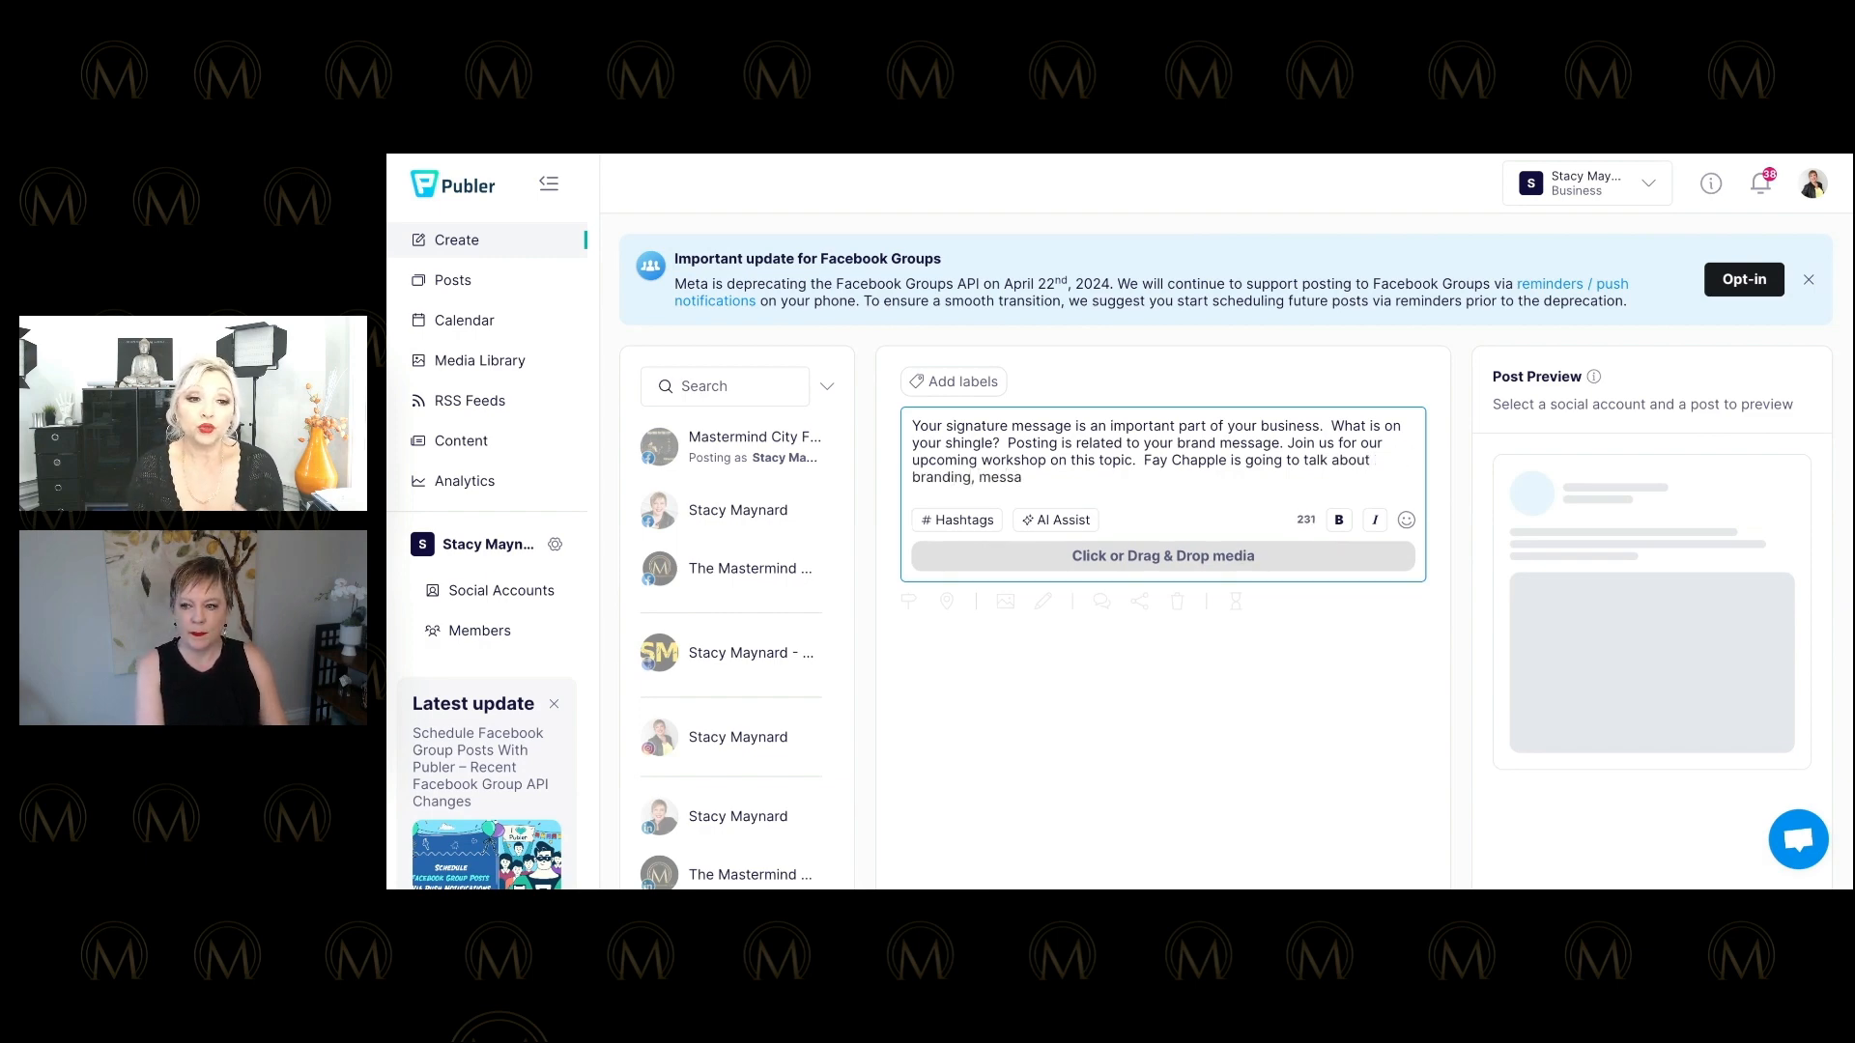
text(ing)
key(BackSpace)
key(BackSpace)
key(BackSpace)
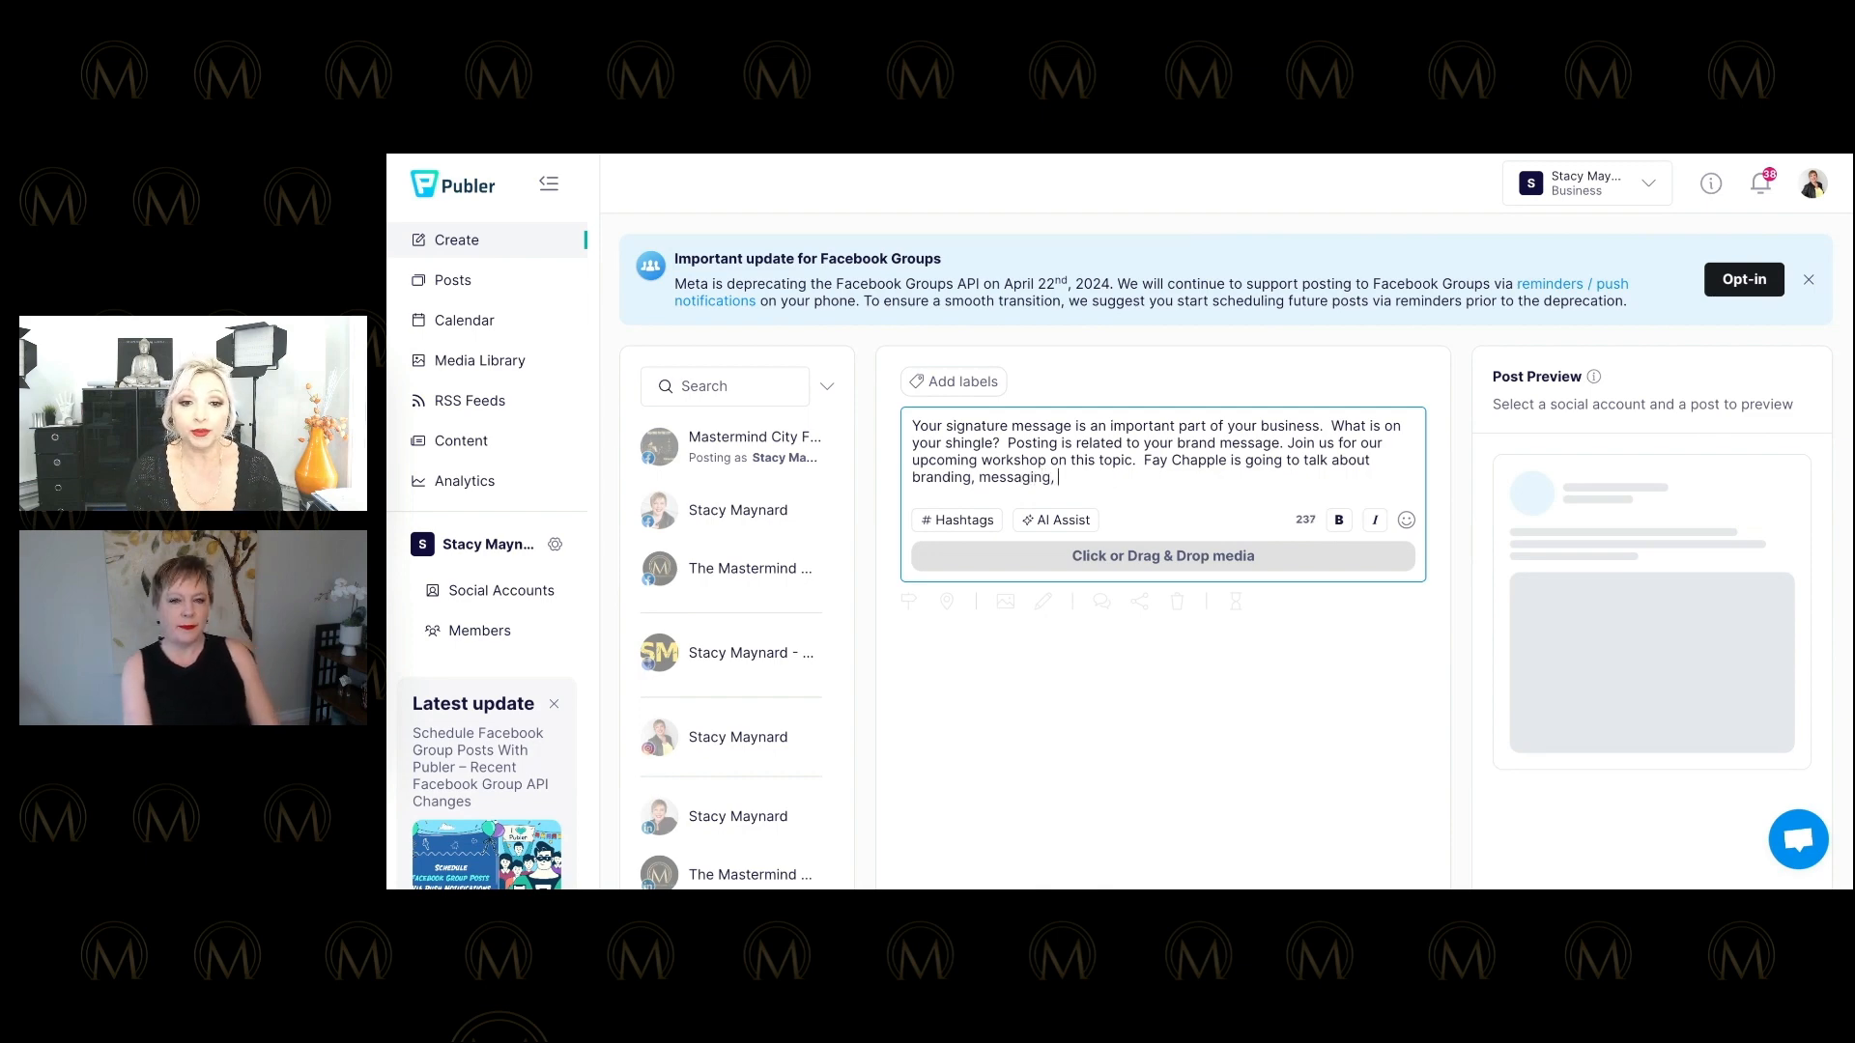
text(sp)
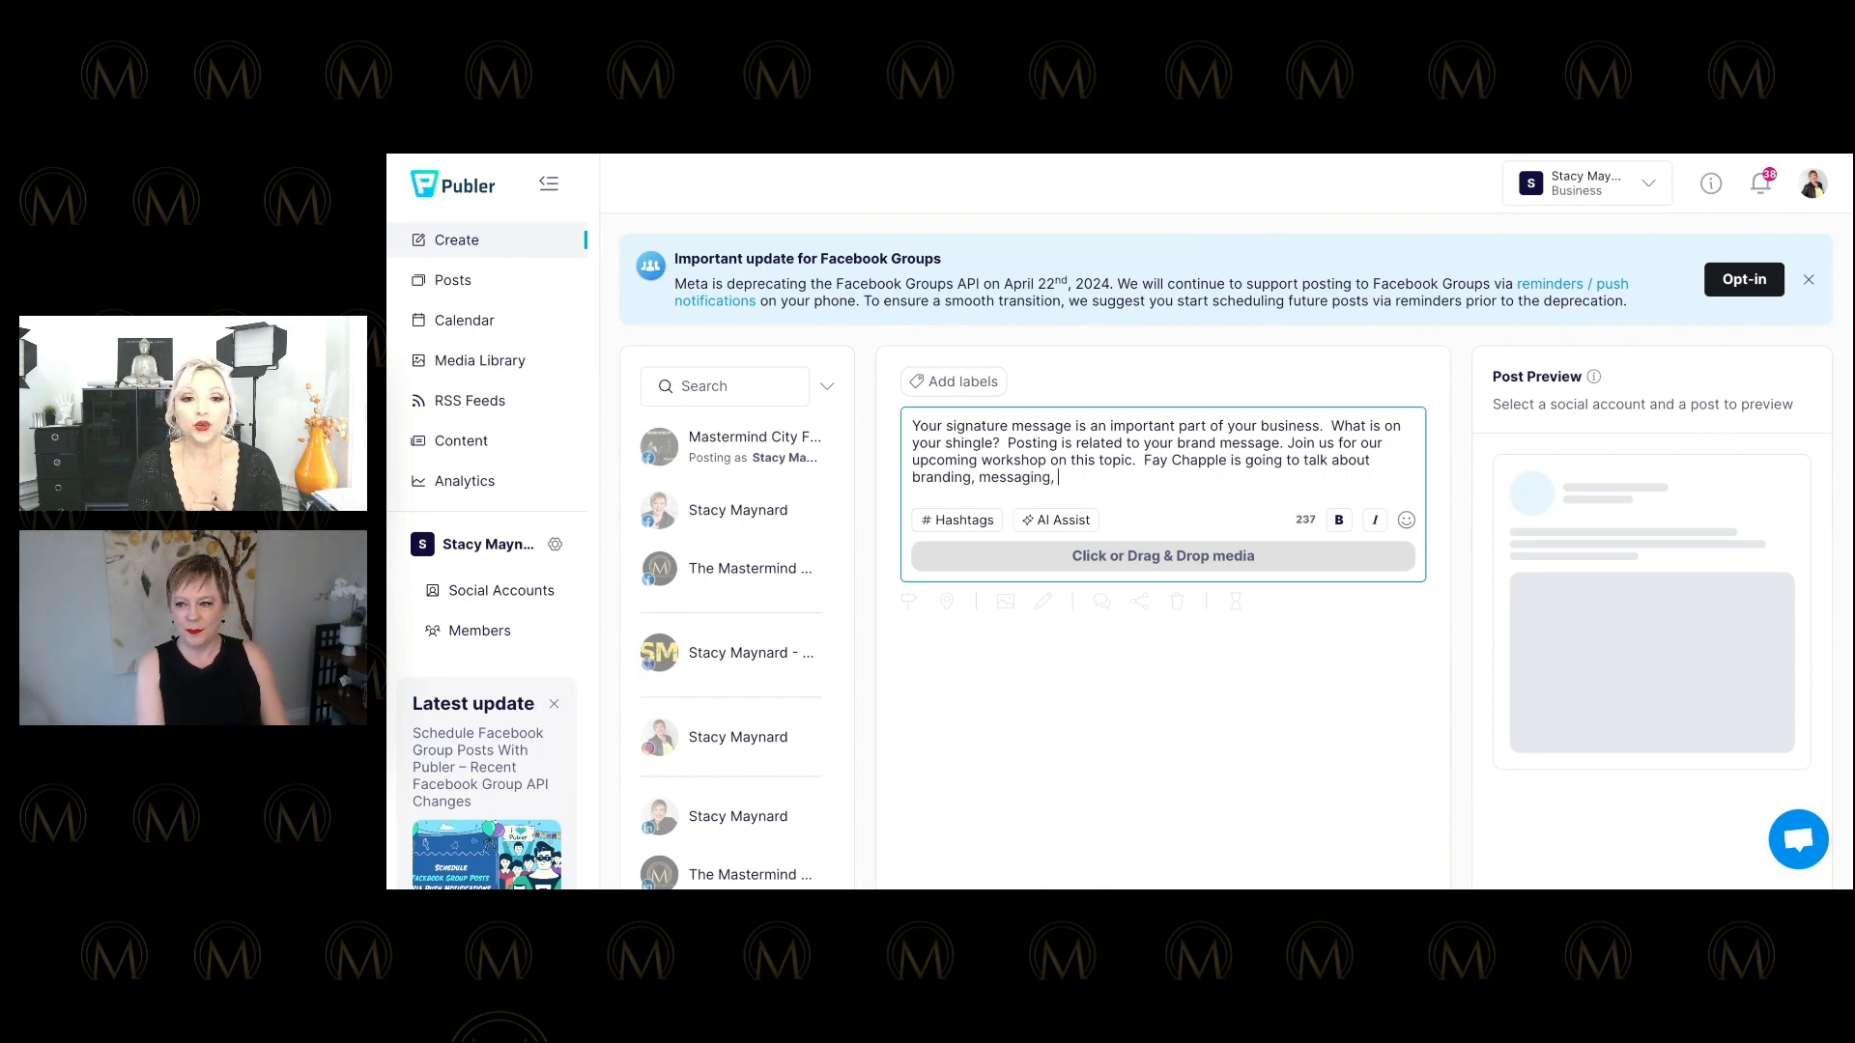
key(BackSpace)
key(BackSpace)
text(.  THis)
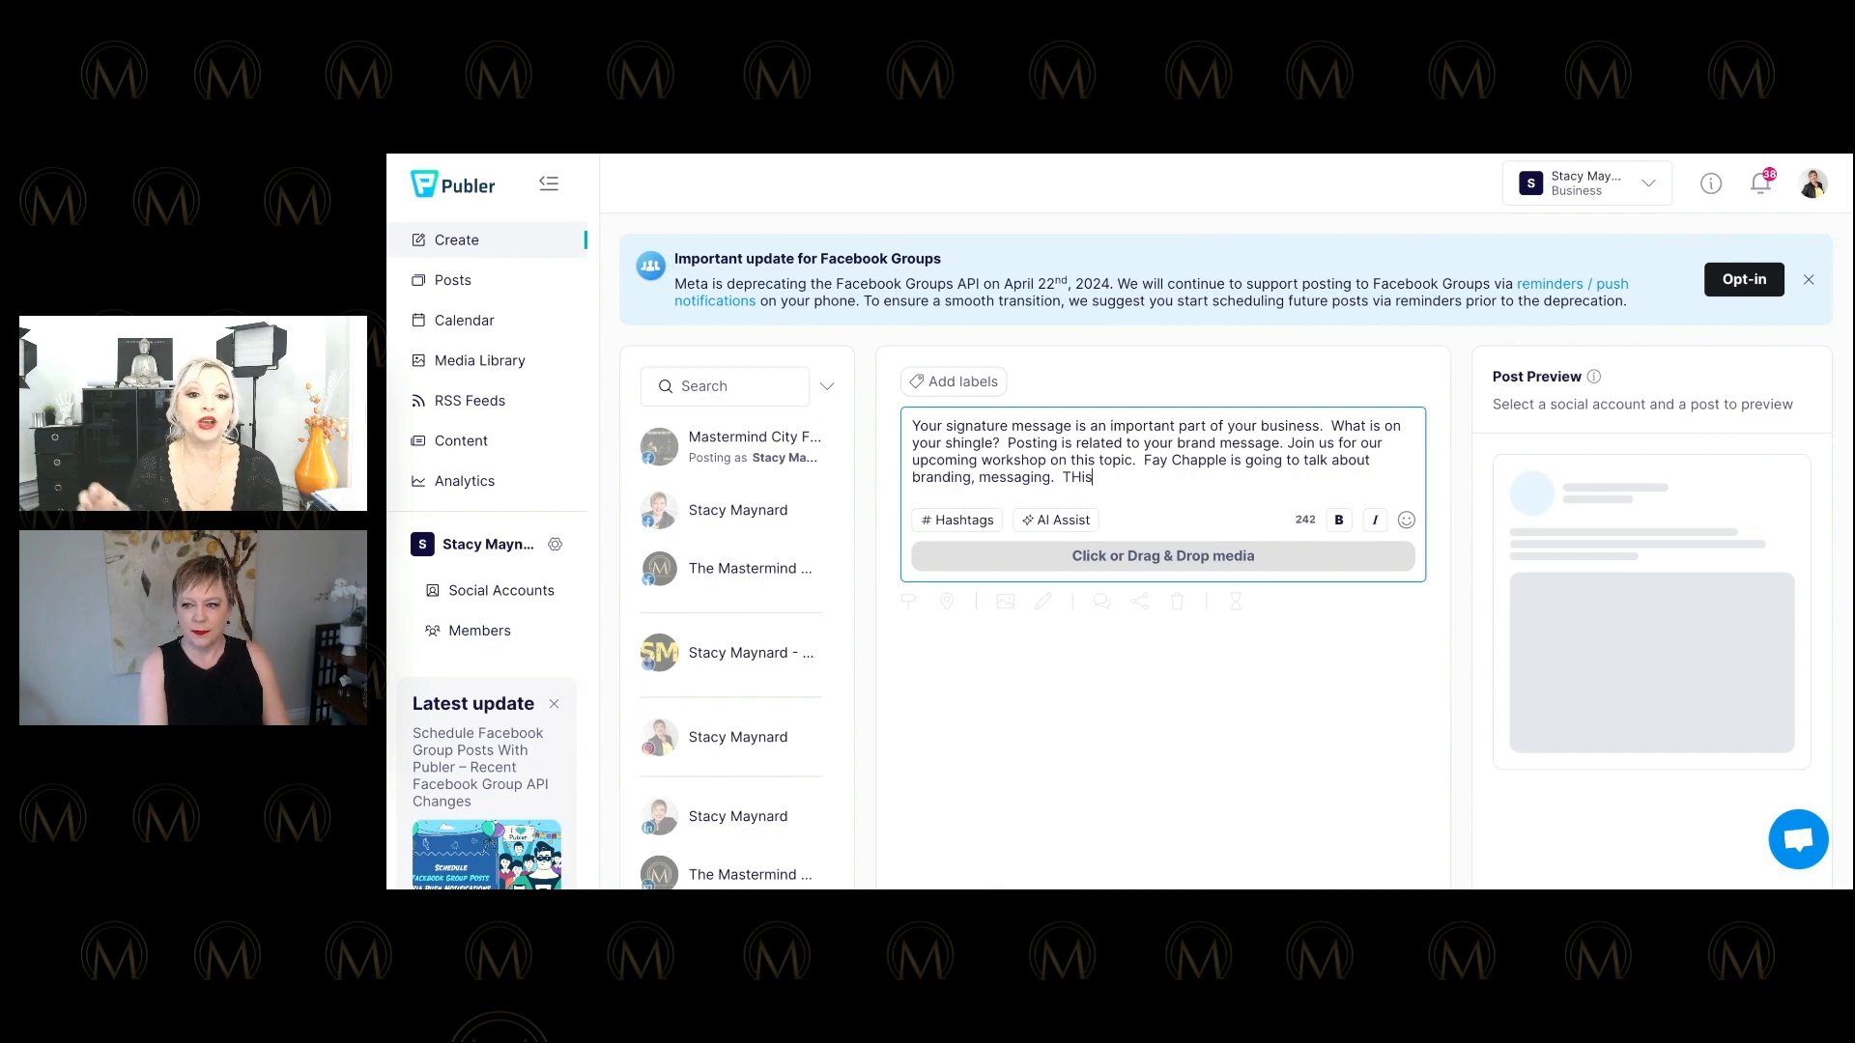
key(BackSpace)
key(BackSpace)
key(BackSpace)
text(his will)
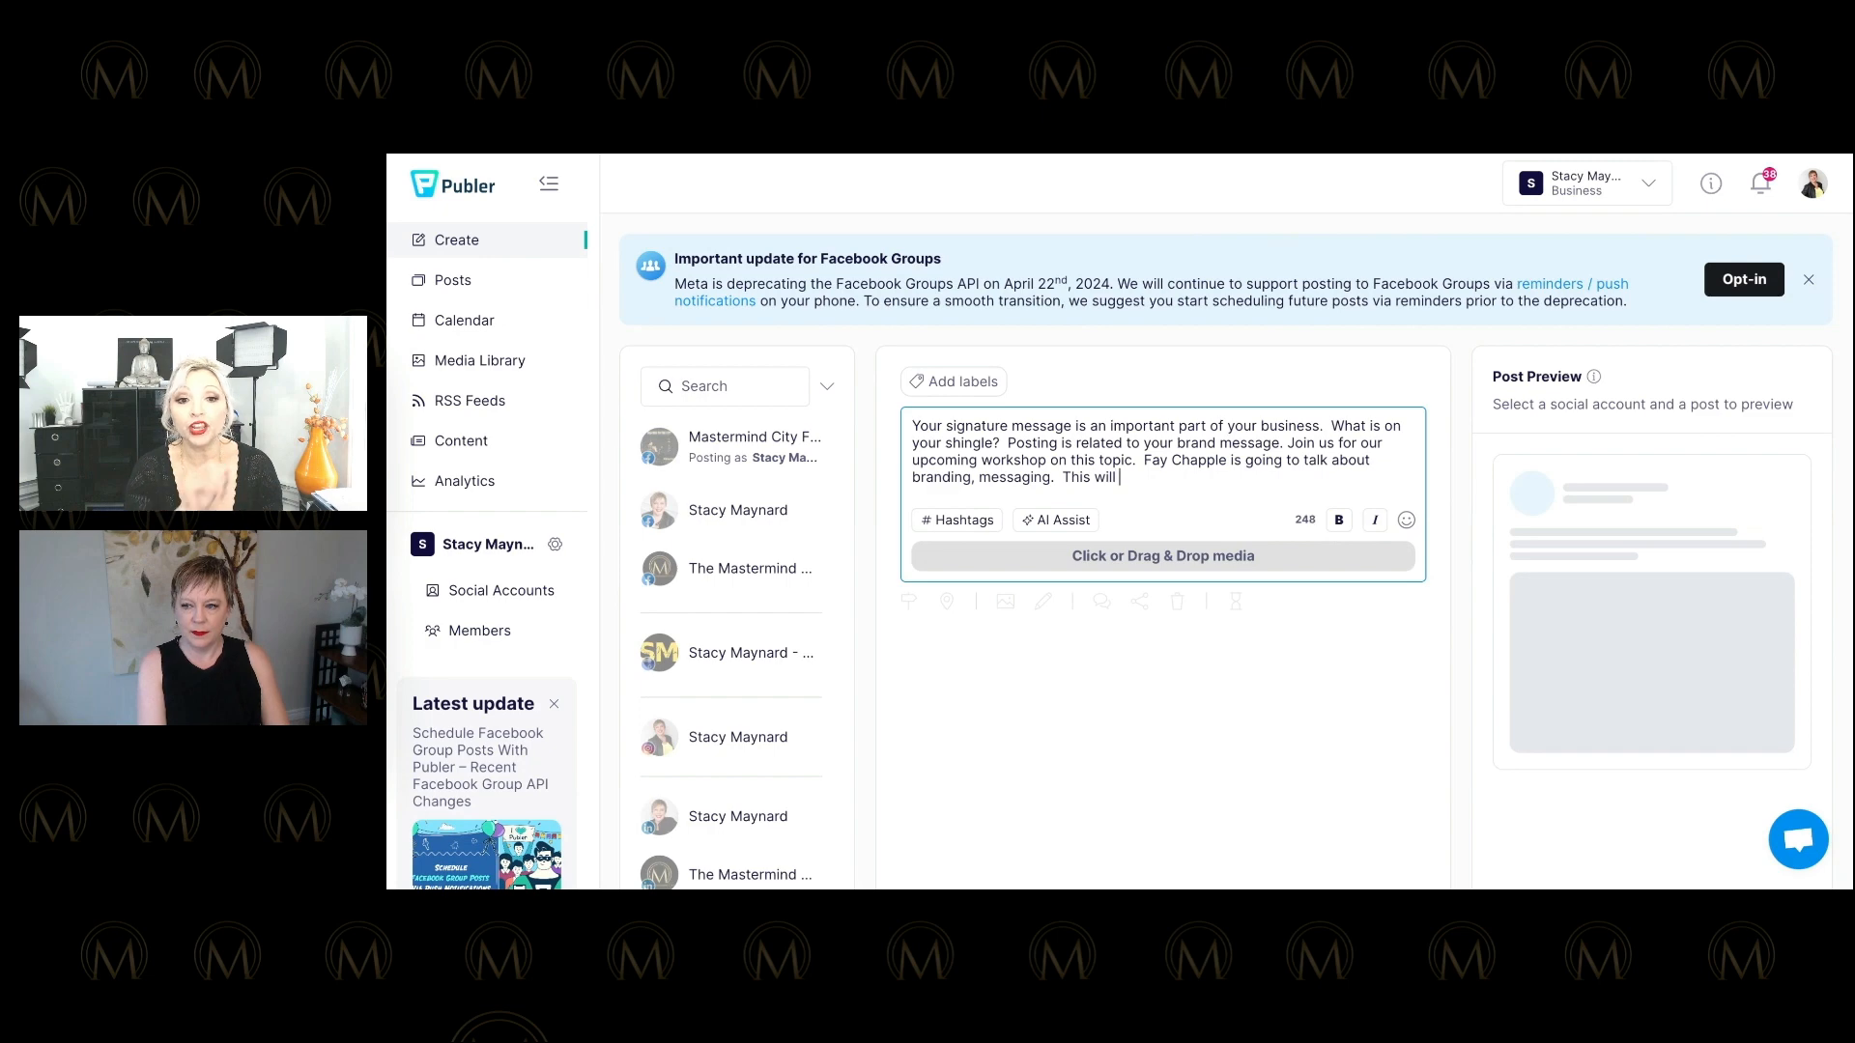
text( take you throu)
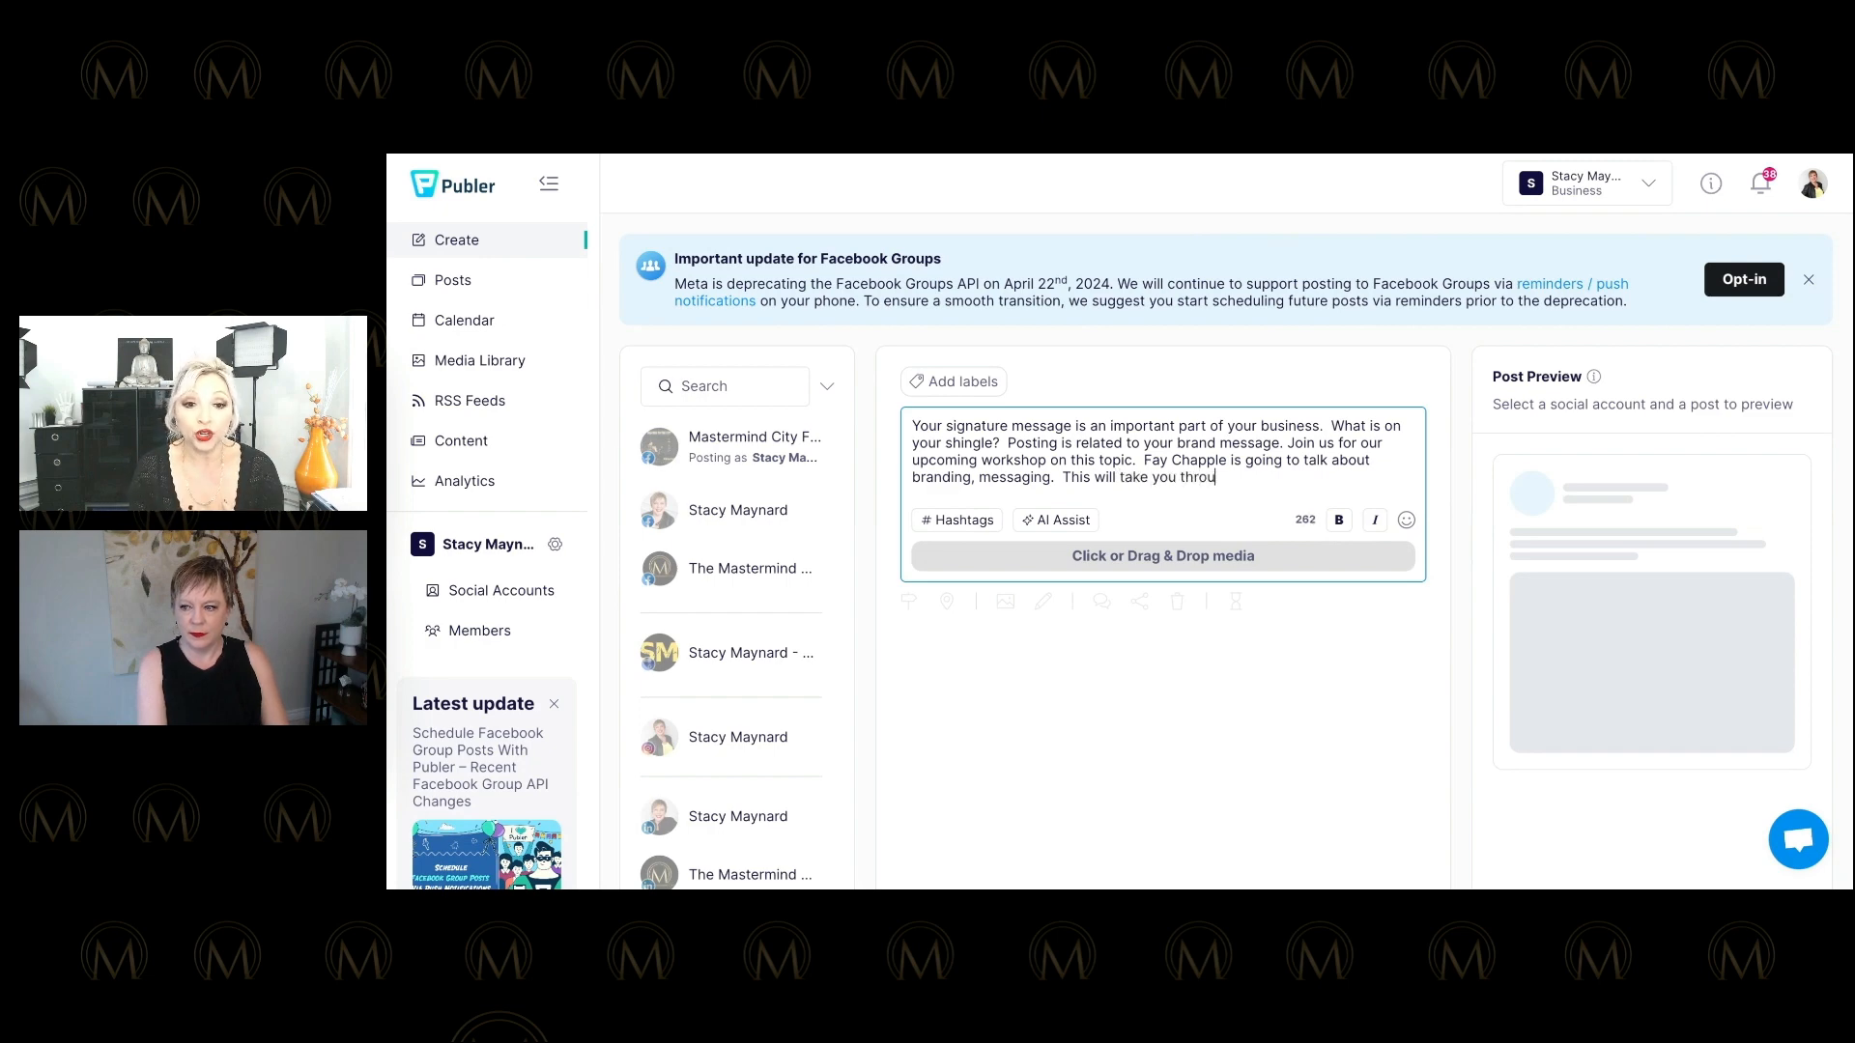
text(gh your )
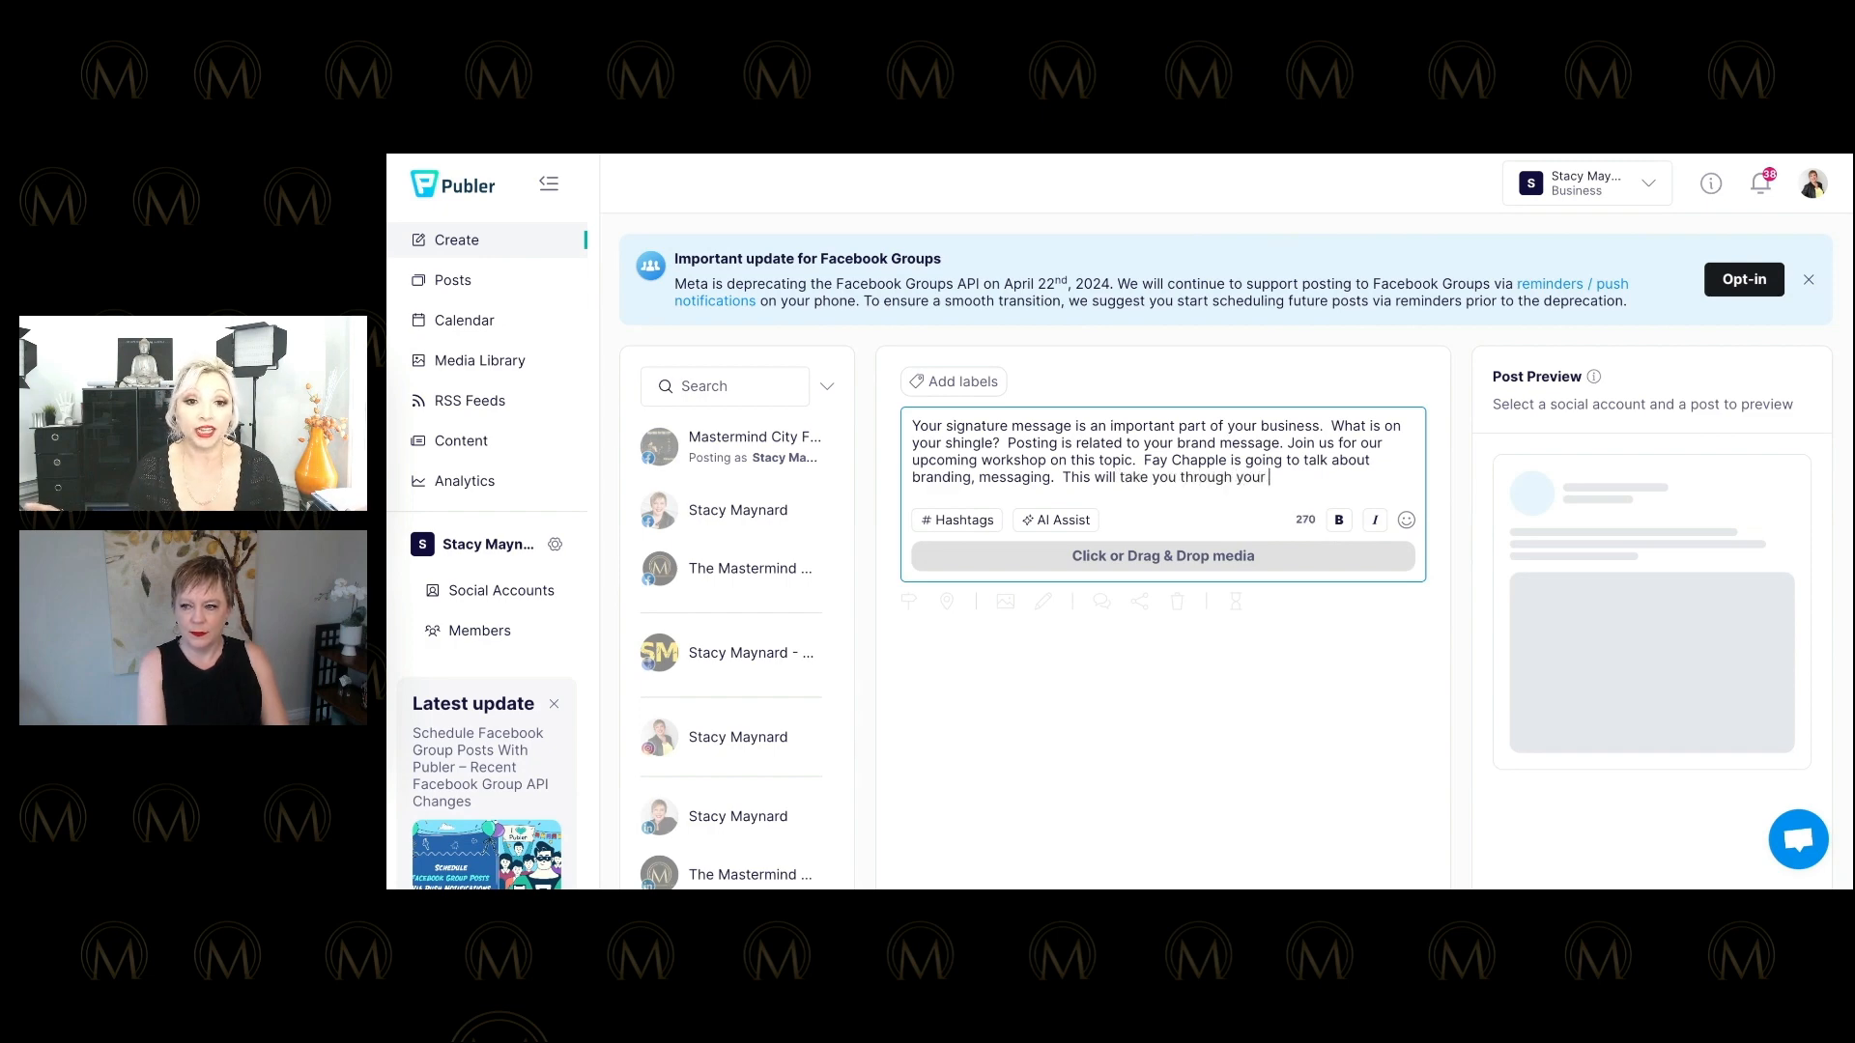
text(social med)
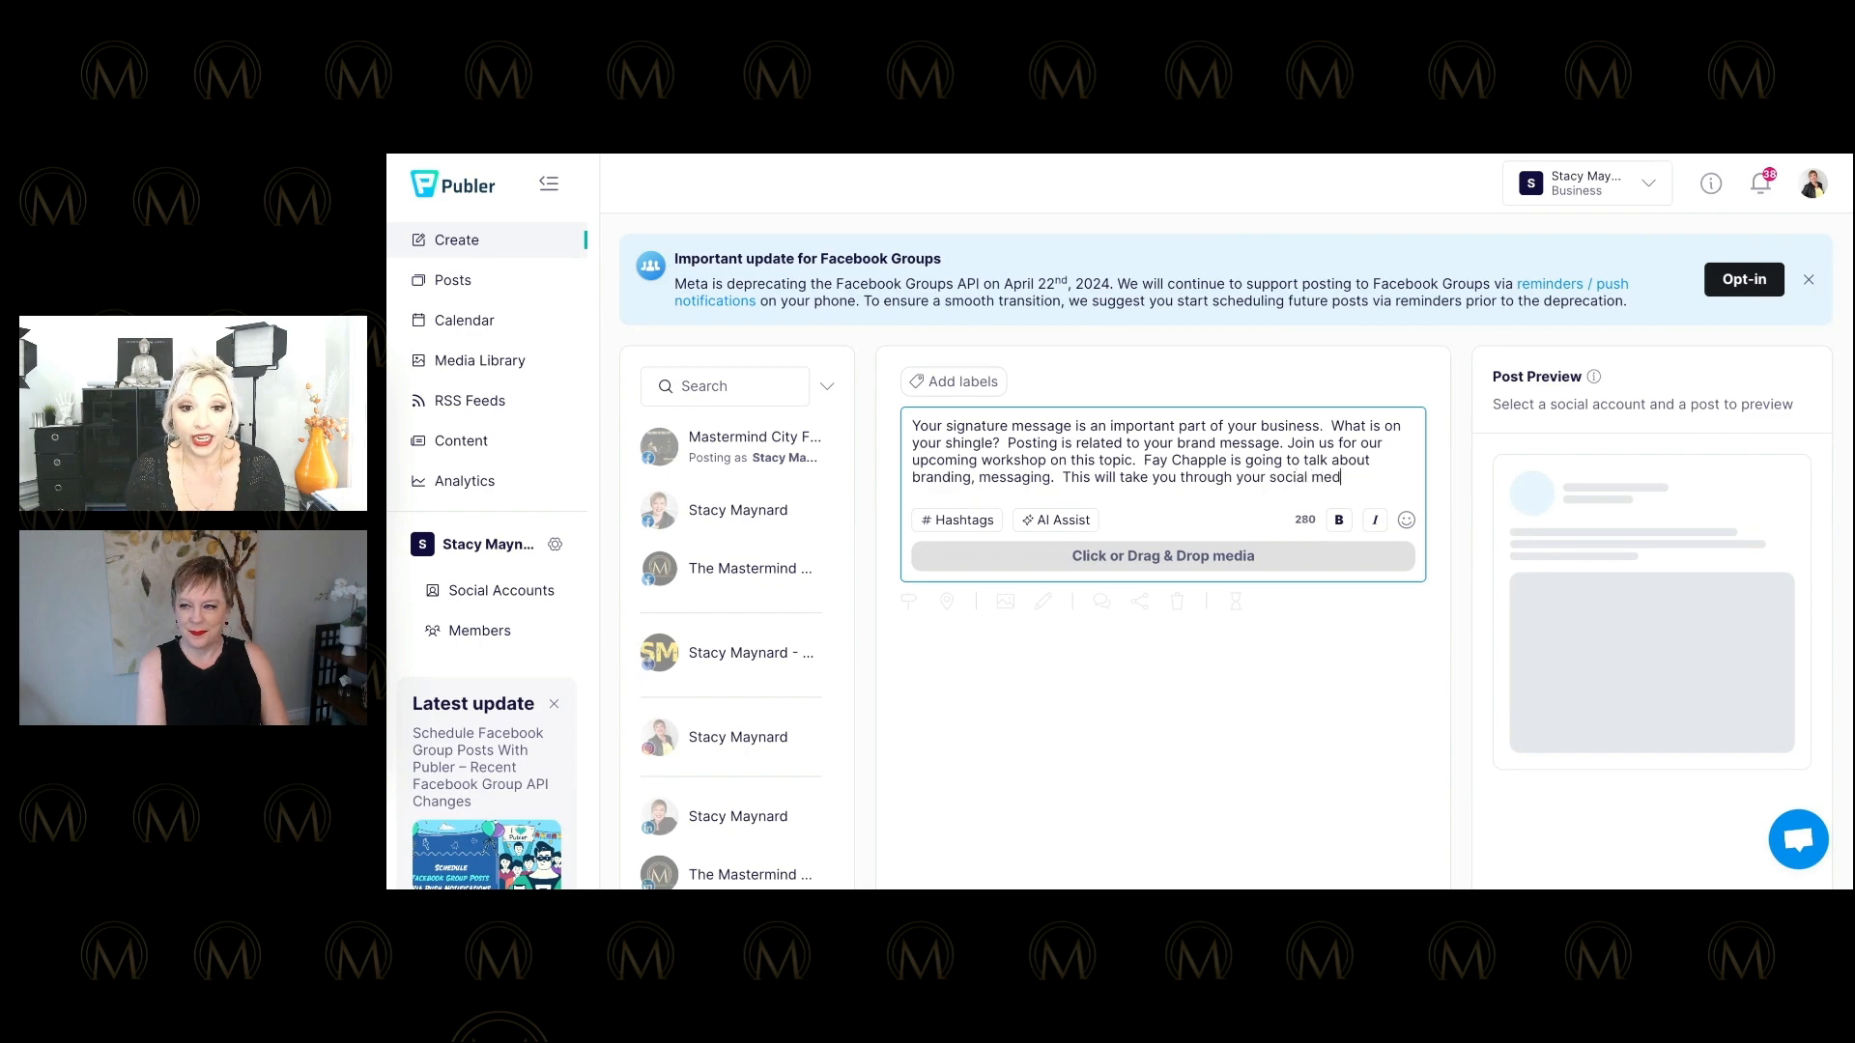
text(ia, pod)
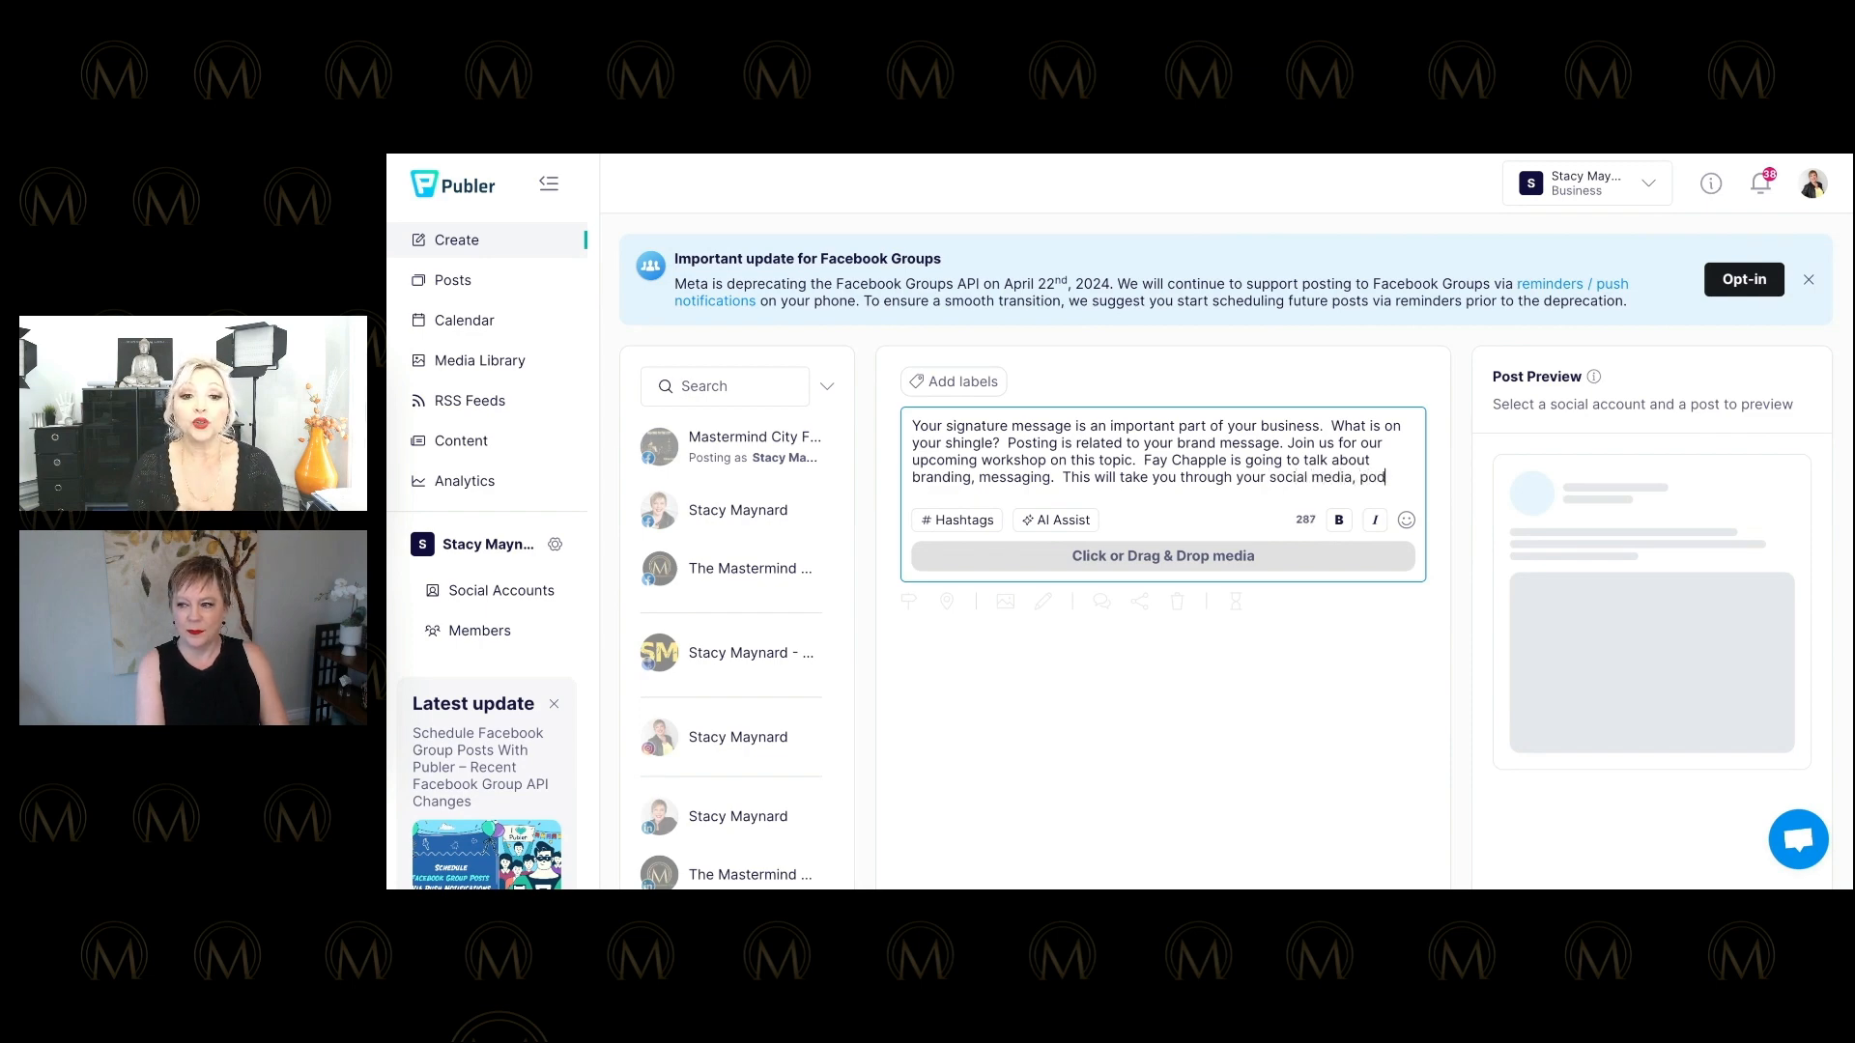
text(casting, videos, )
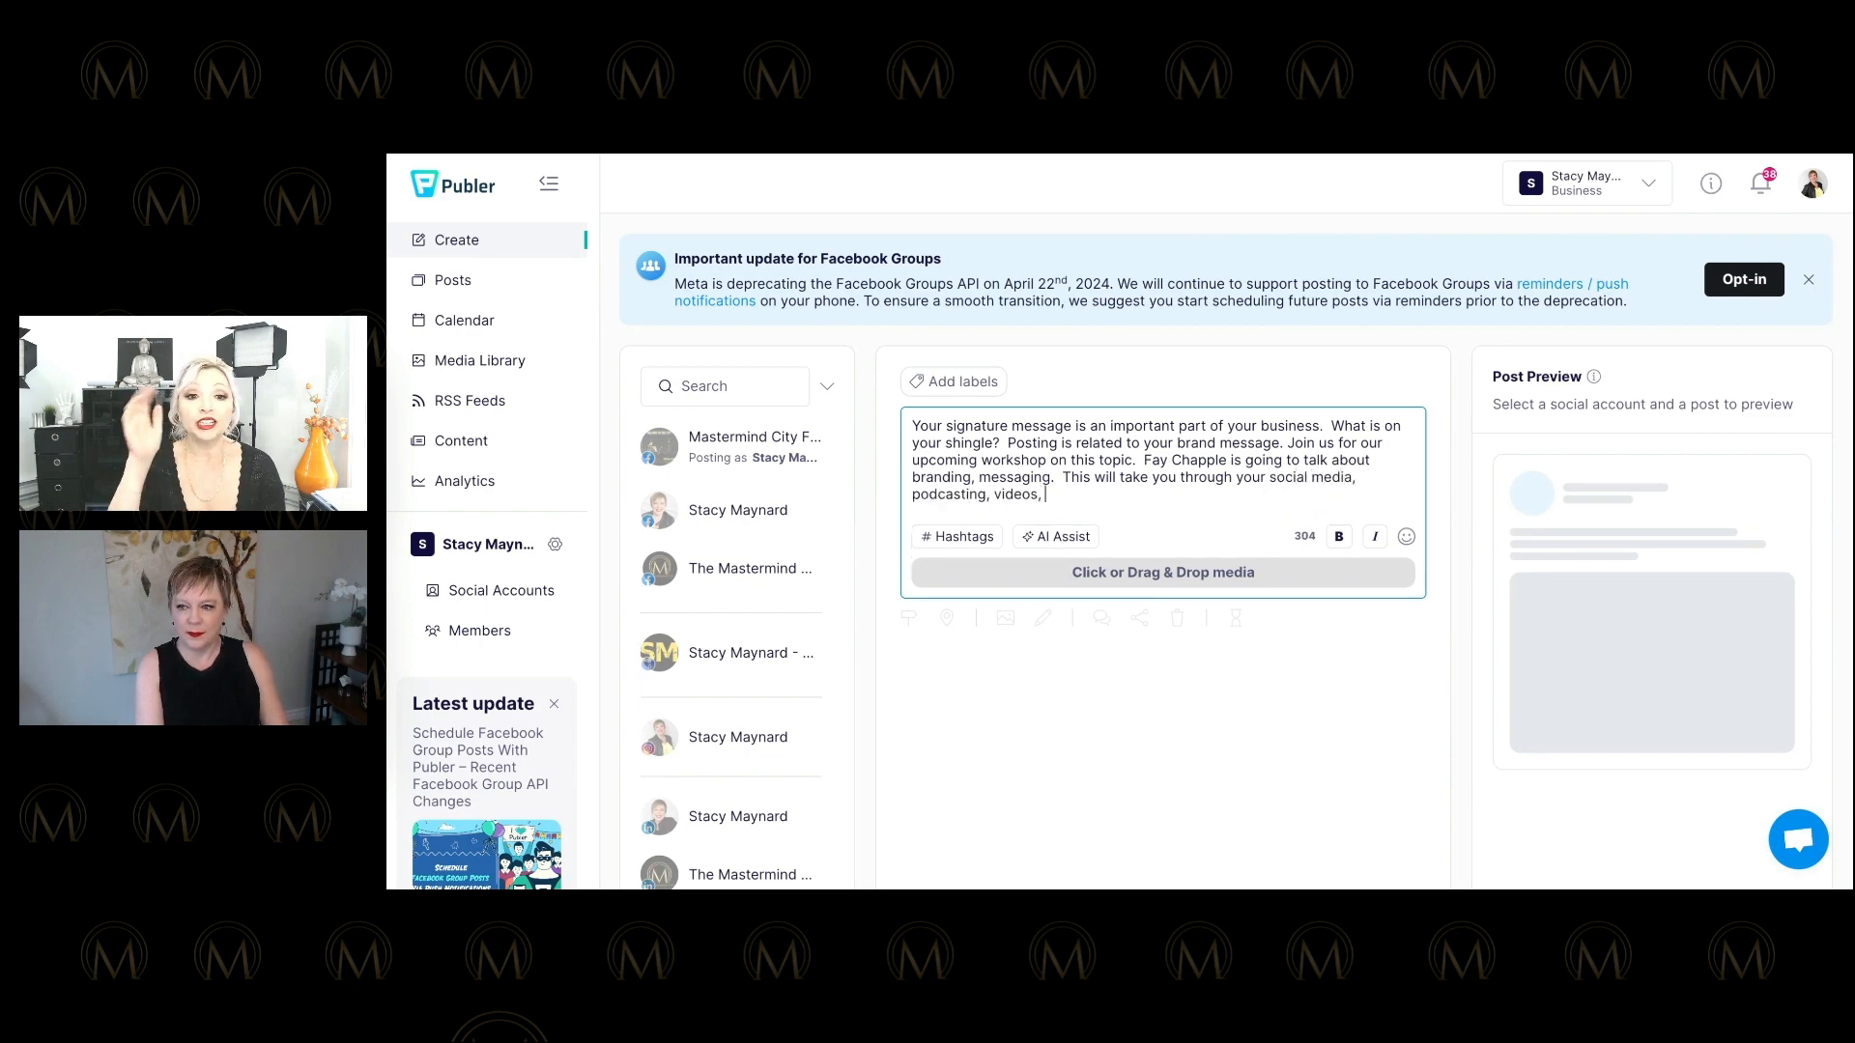
text(speaking,etc.)
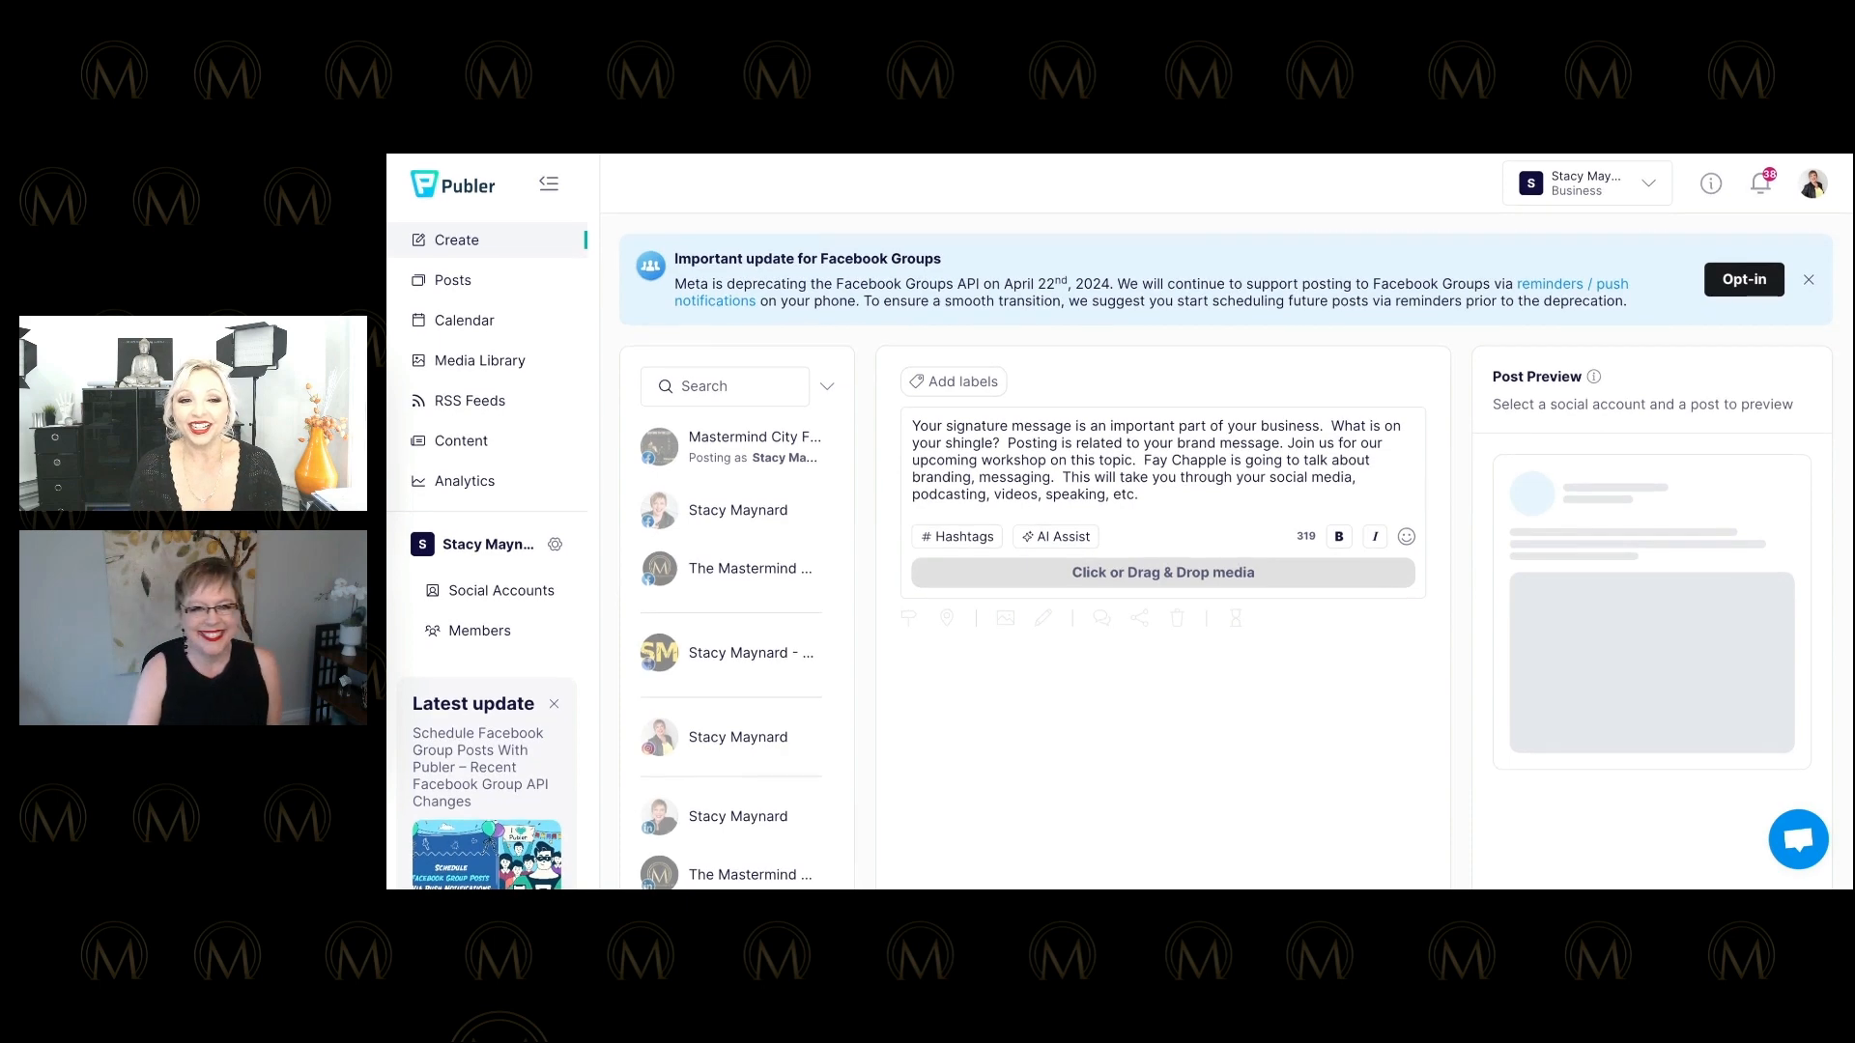
scroll(1163, 551, down, 1)
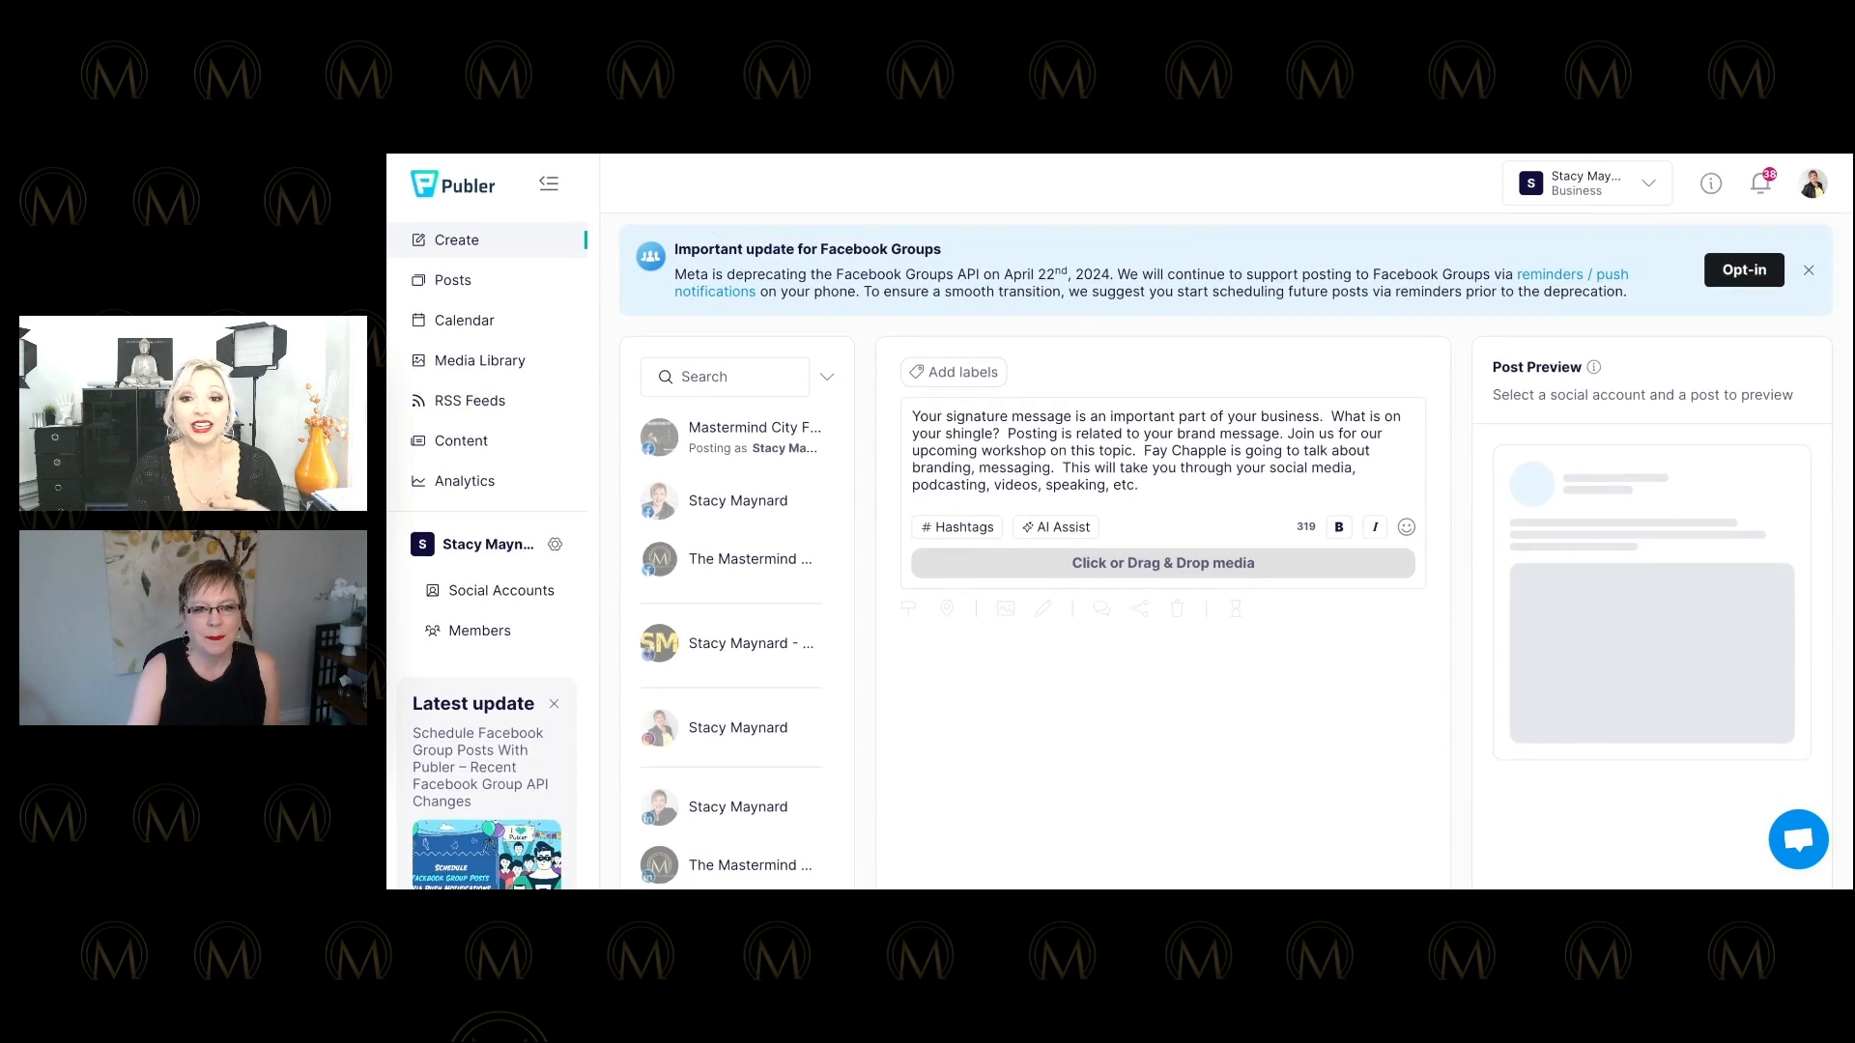
scroll(1163, 550, up, 1)
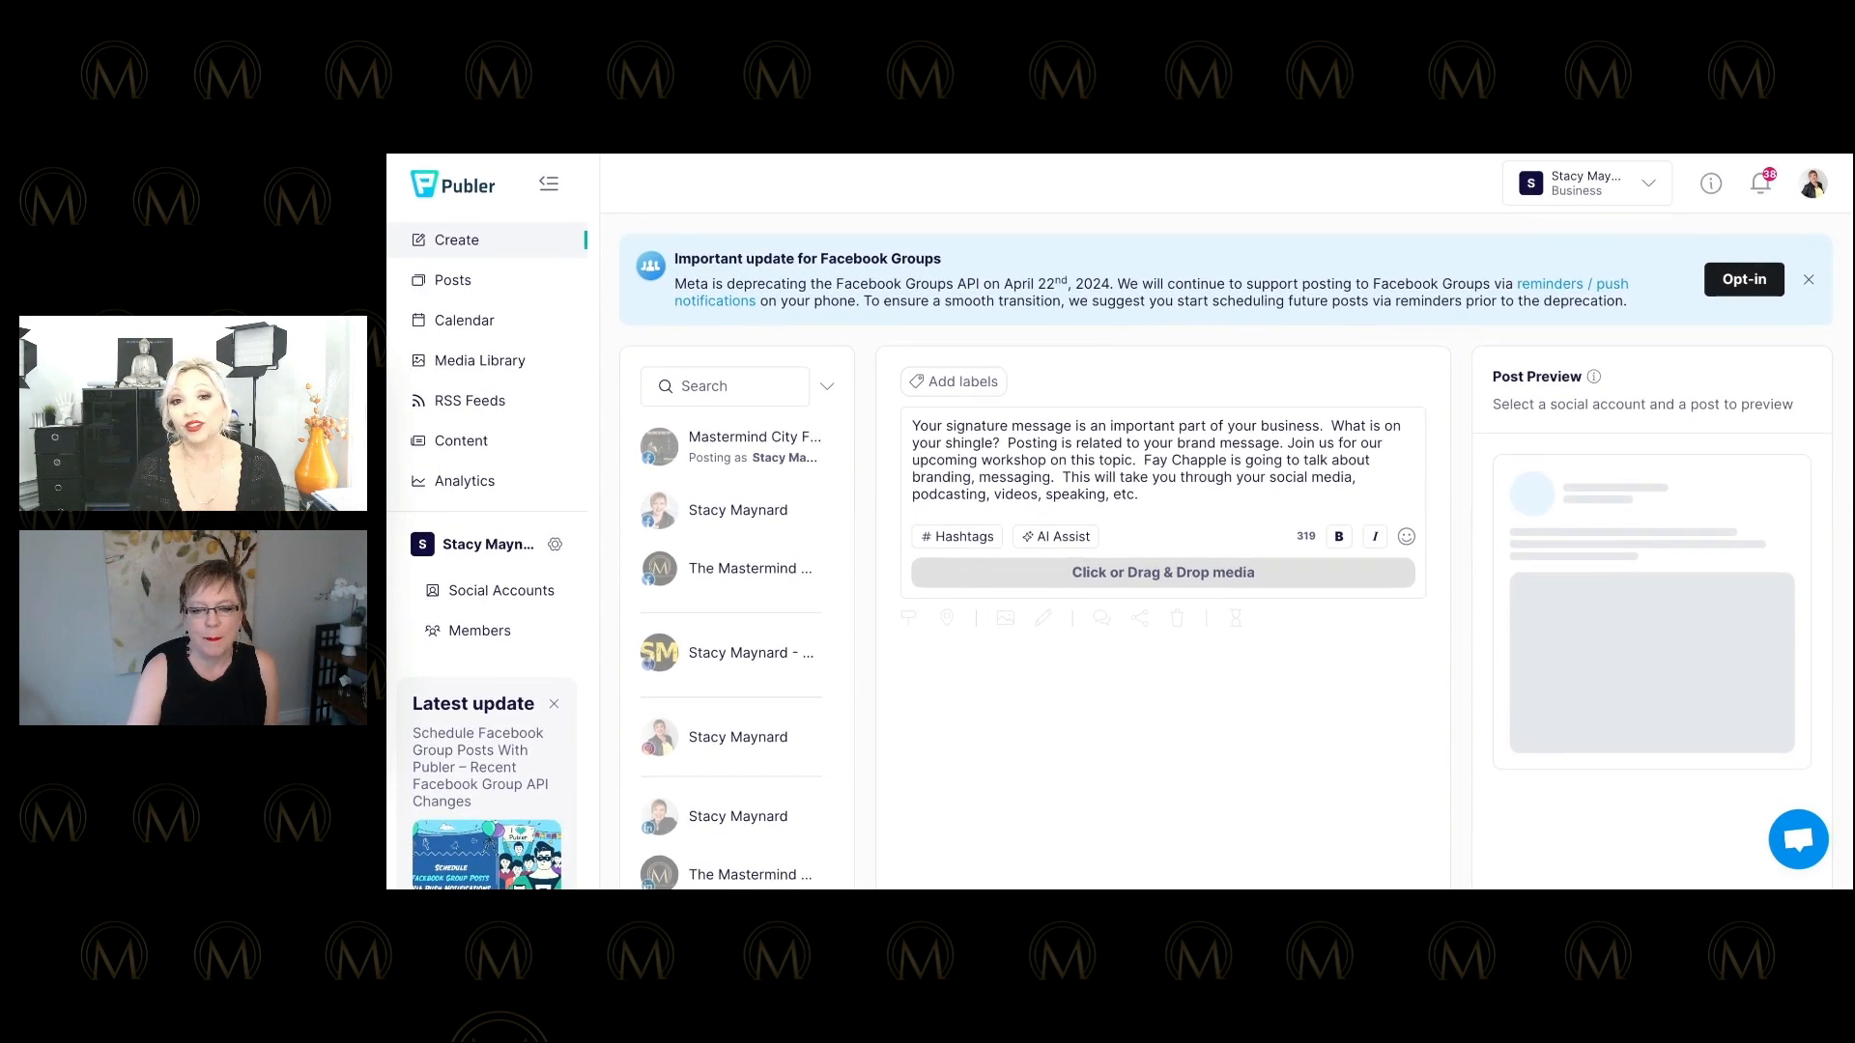
scroll(1163, 551, down, 1)
scroll(1163, 551, up, 1)
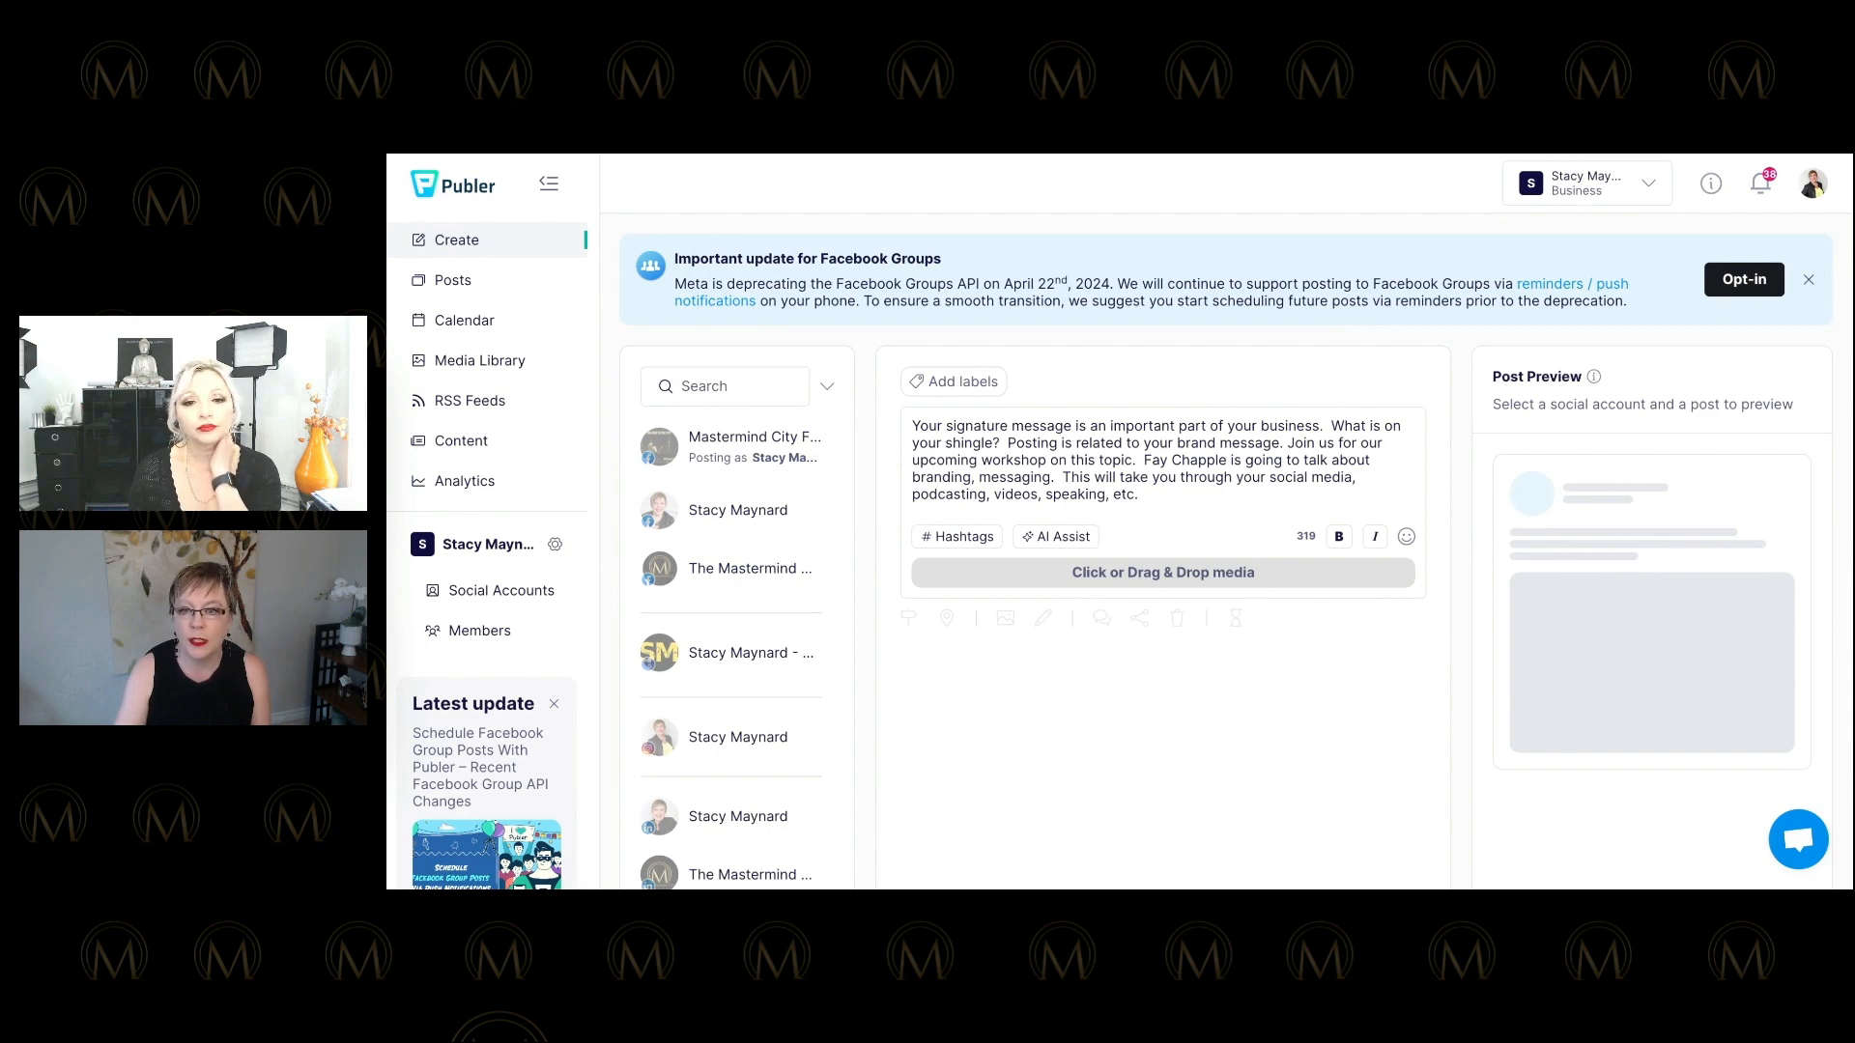
Attach the 'Changes in Social Media' image and select the three Facebook accounts.
drag(390, 280, 1017, 454)
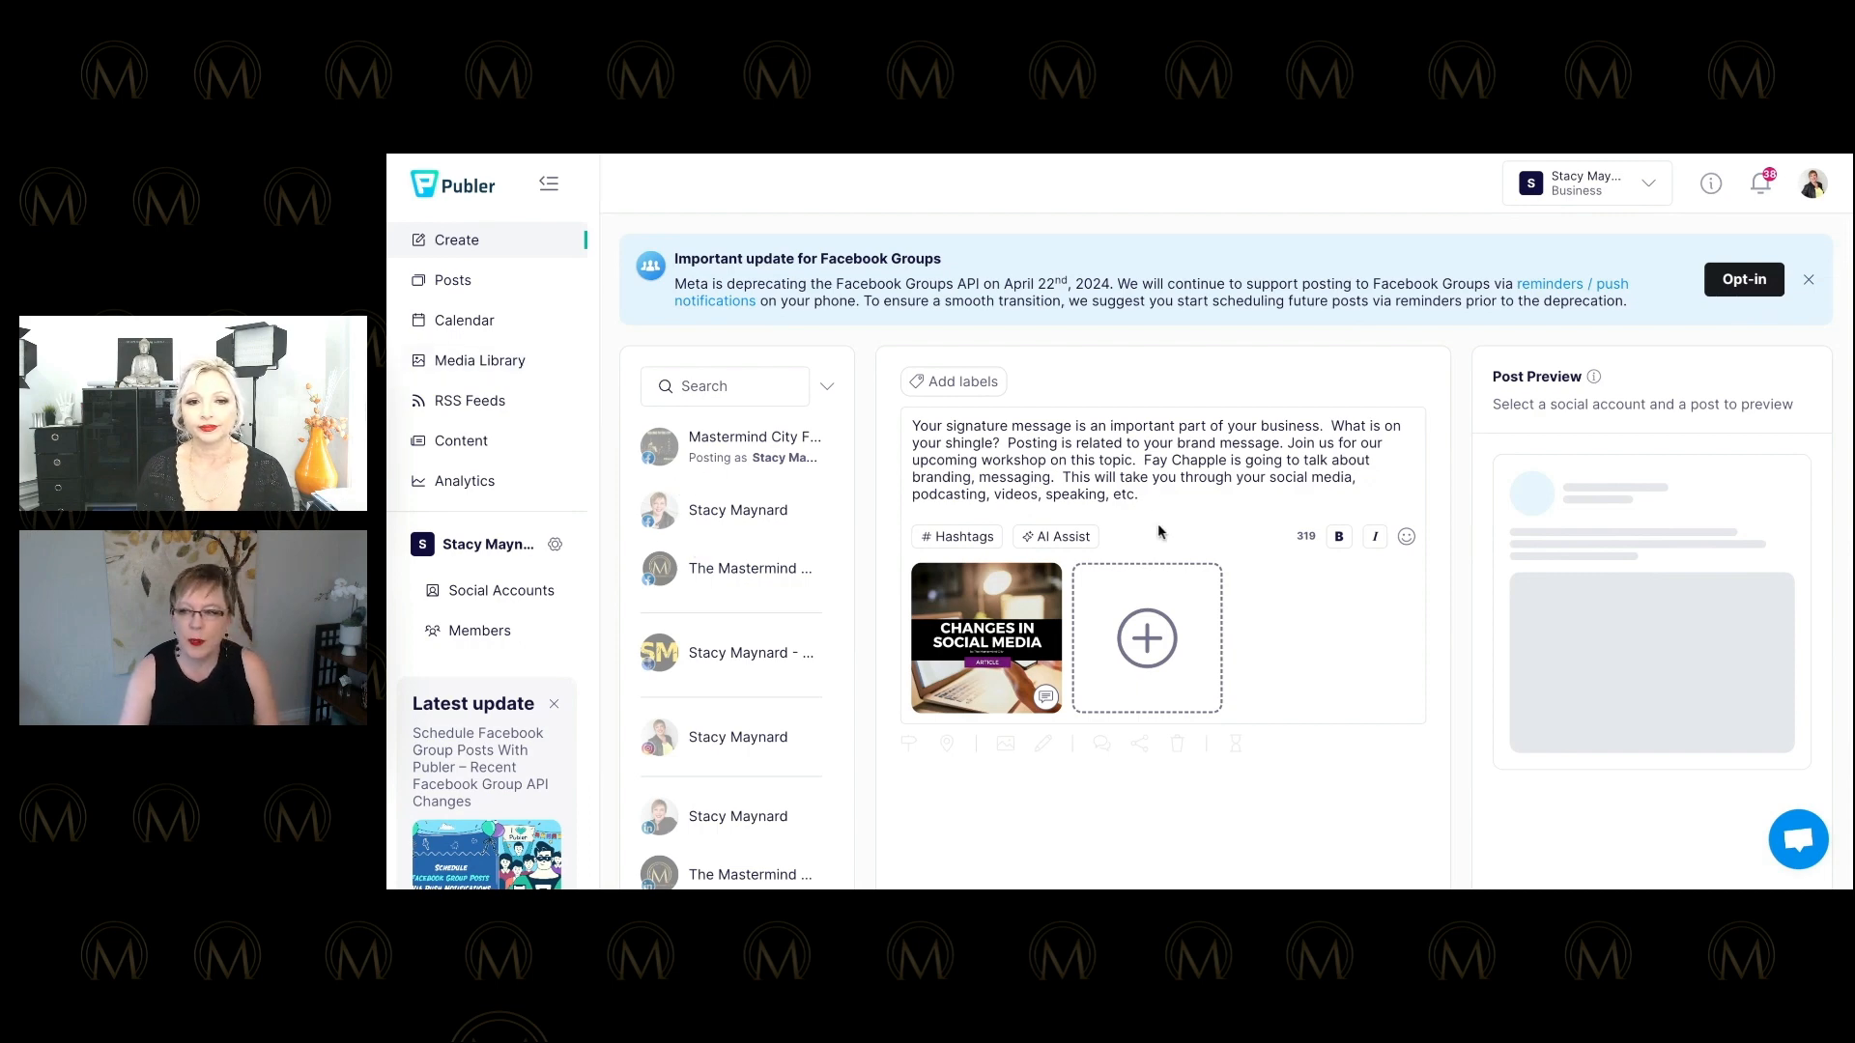
click(718, 458)
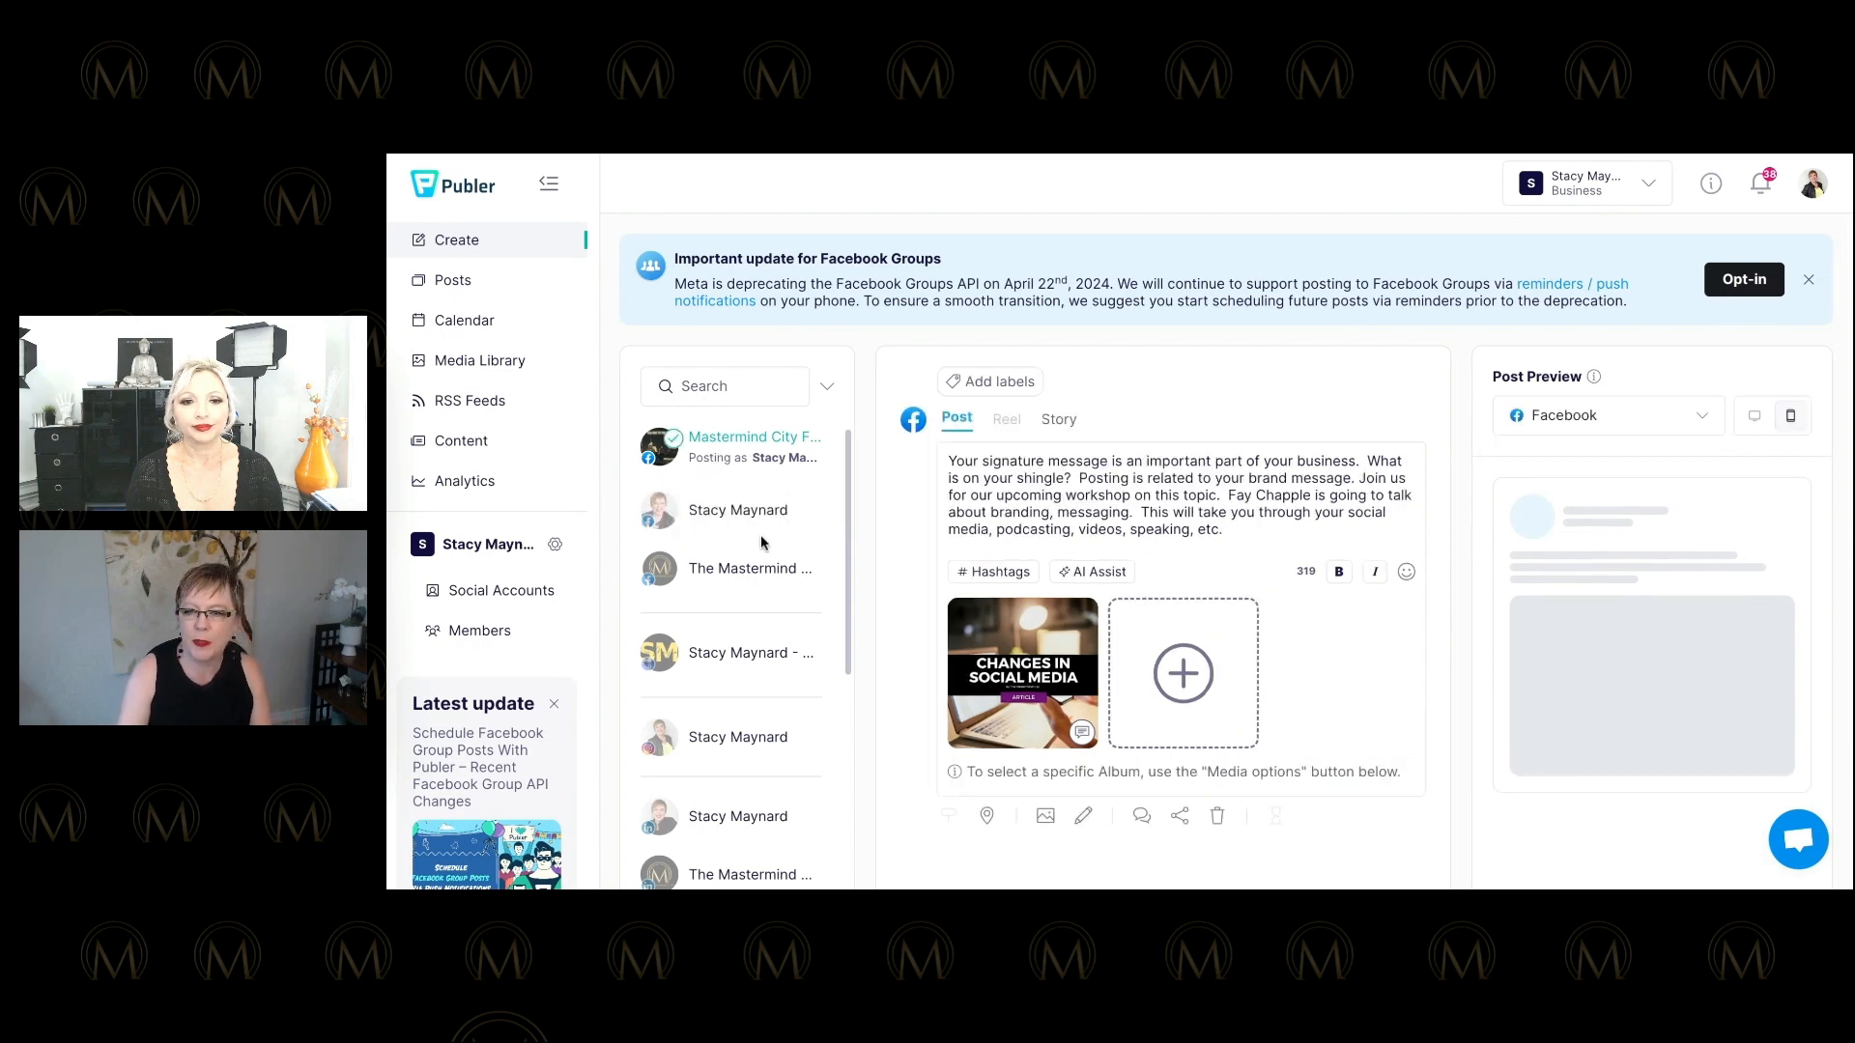
click(720, 522)
scroll(719, 521, down, 2)
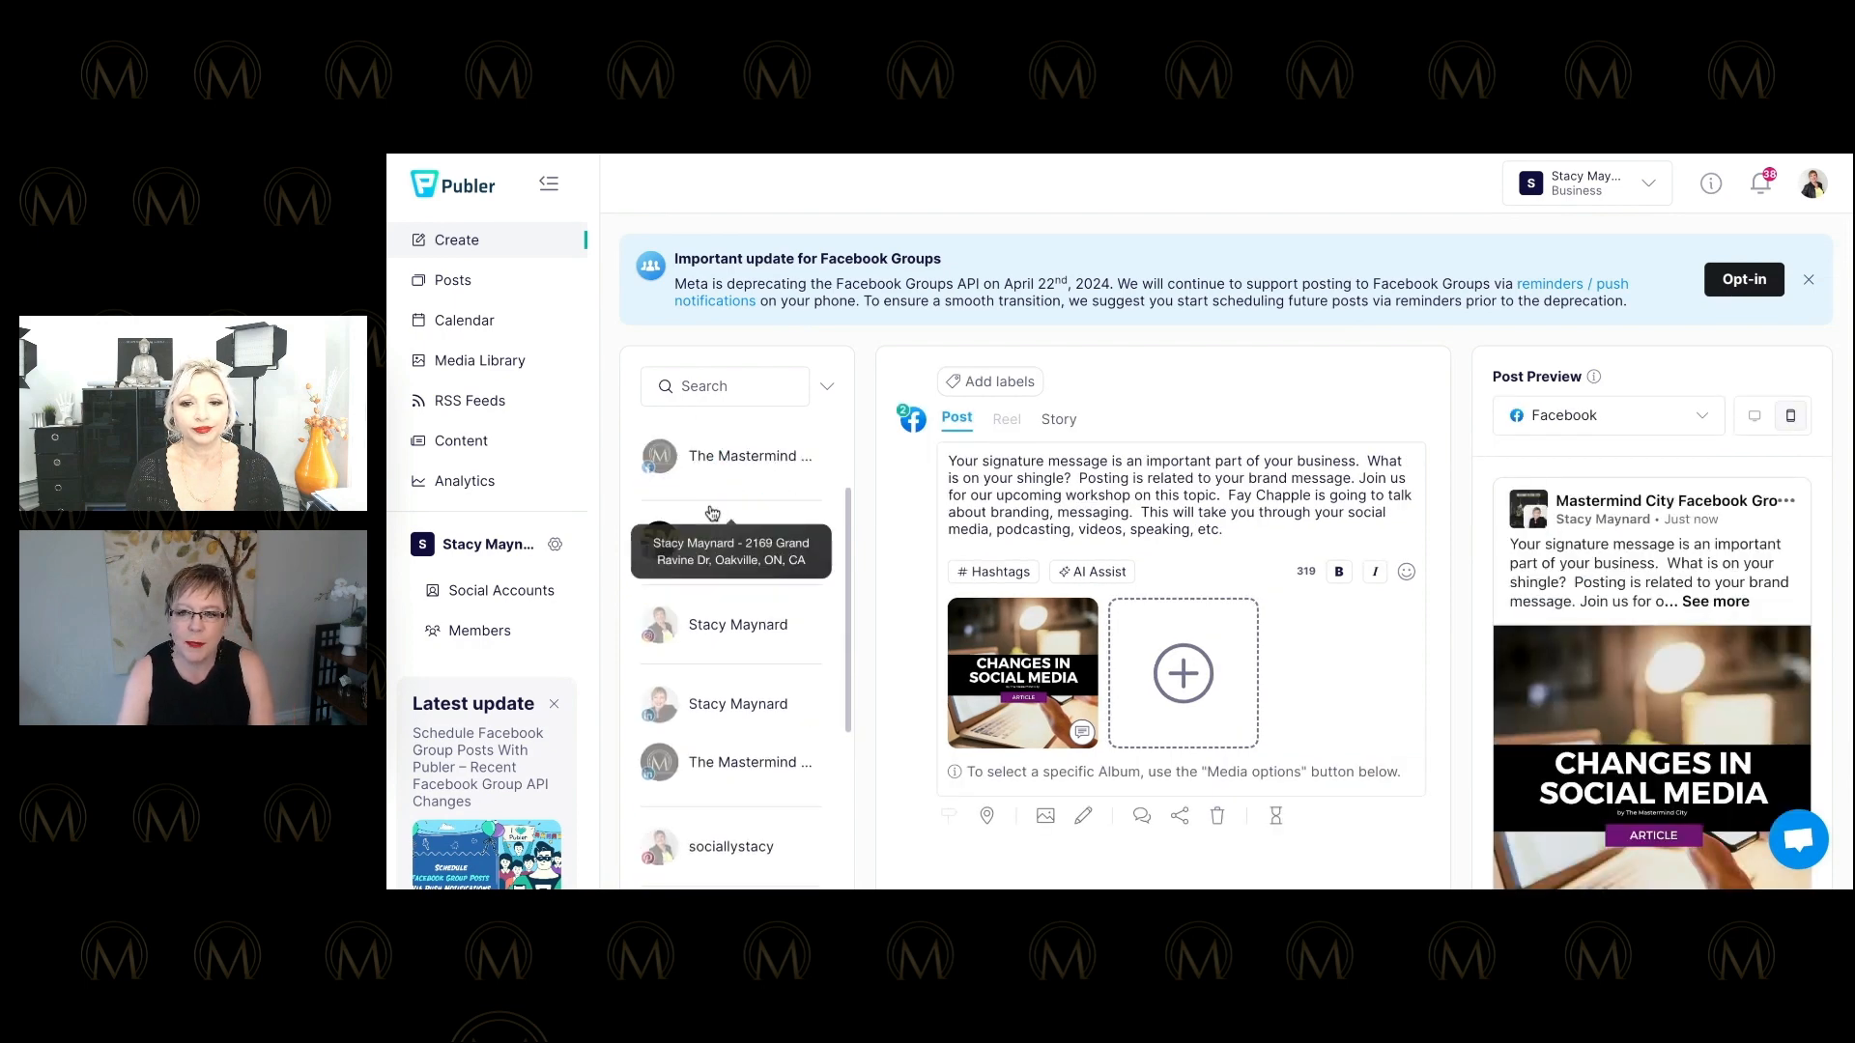
click(720, 470)
Select the Instagram, two LinkedIn, Pinterest, TikTok, X and YouTube accounts.
scroll(712, 507, down, 3)
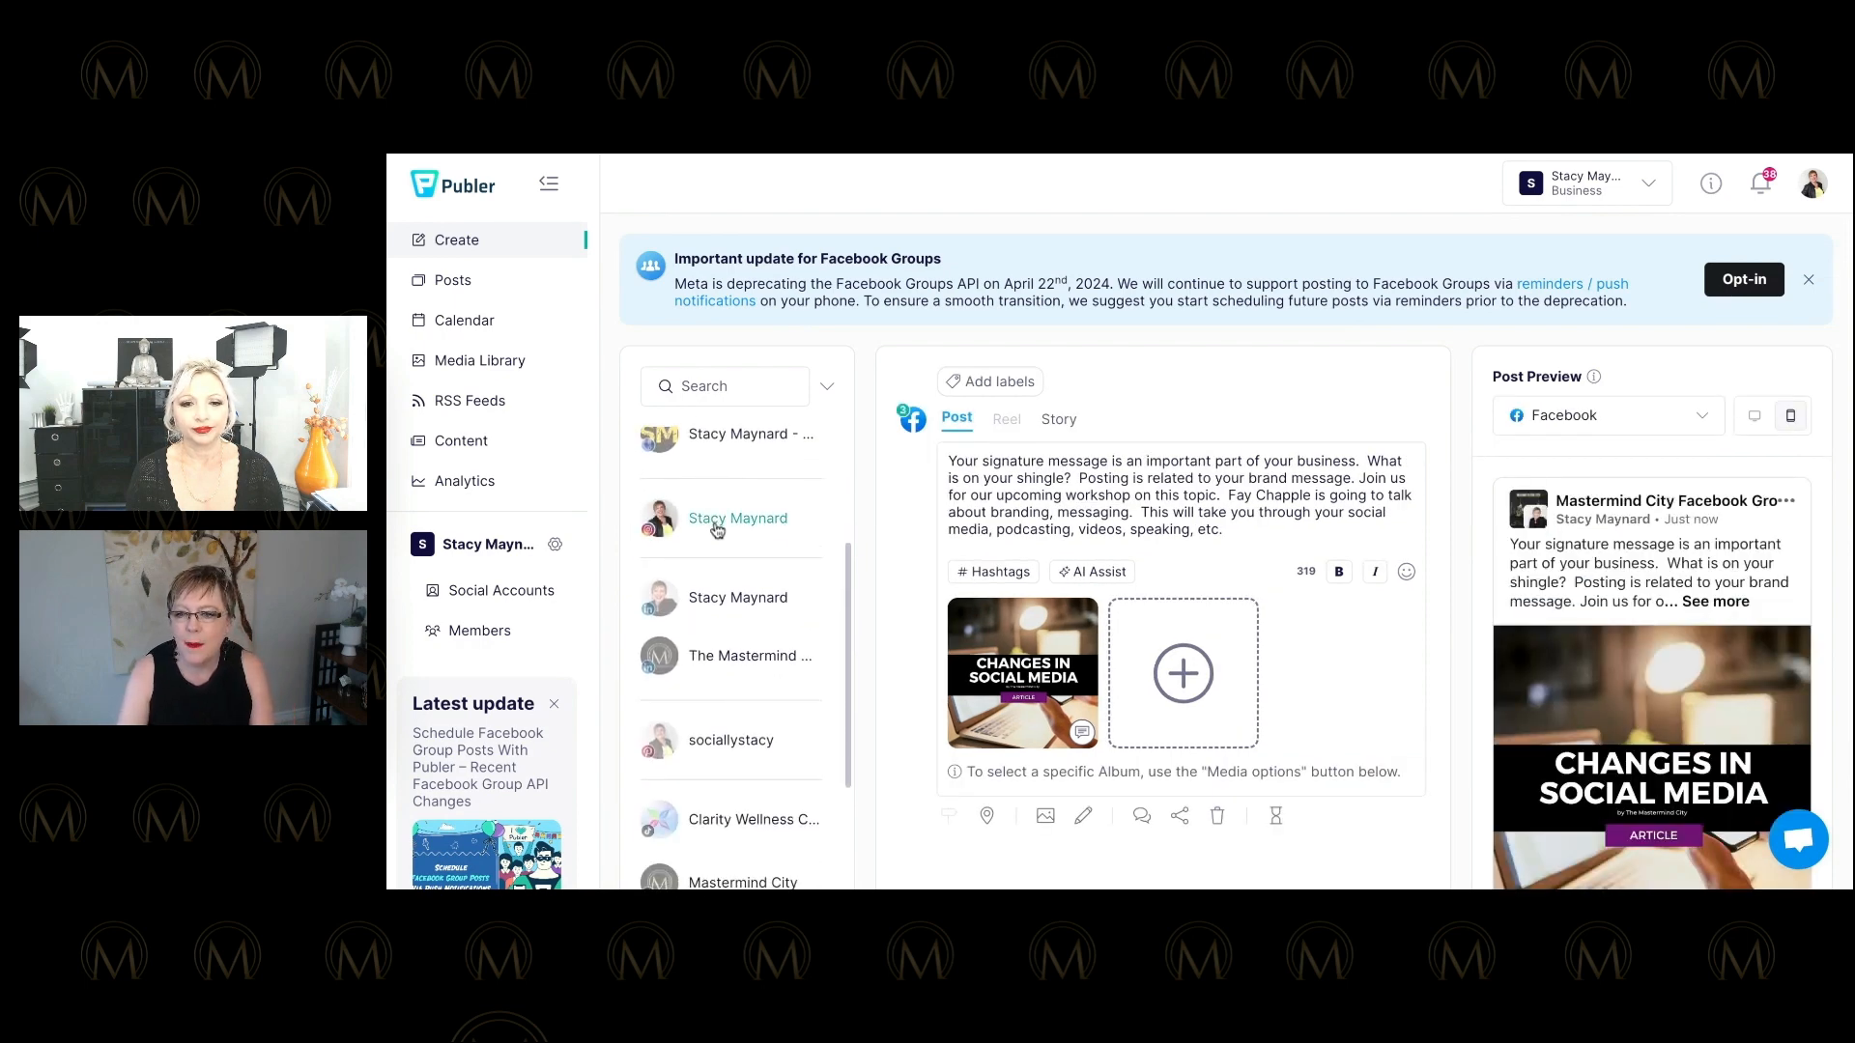
click(714, 518)
scroll(716, 526, down, 2)
click(715, 494)
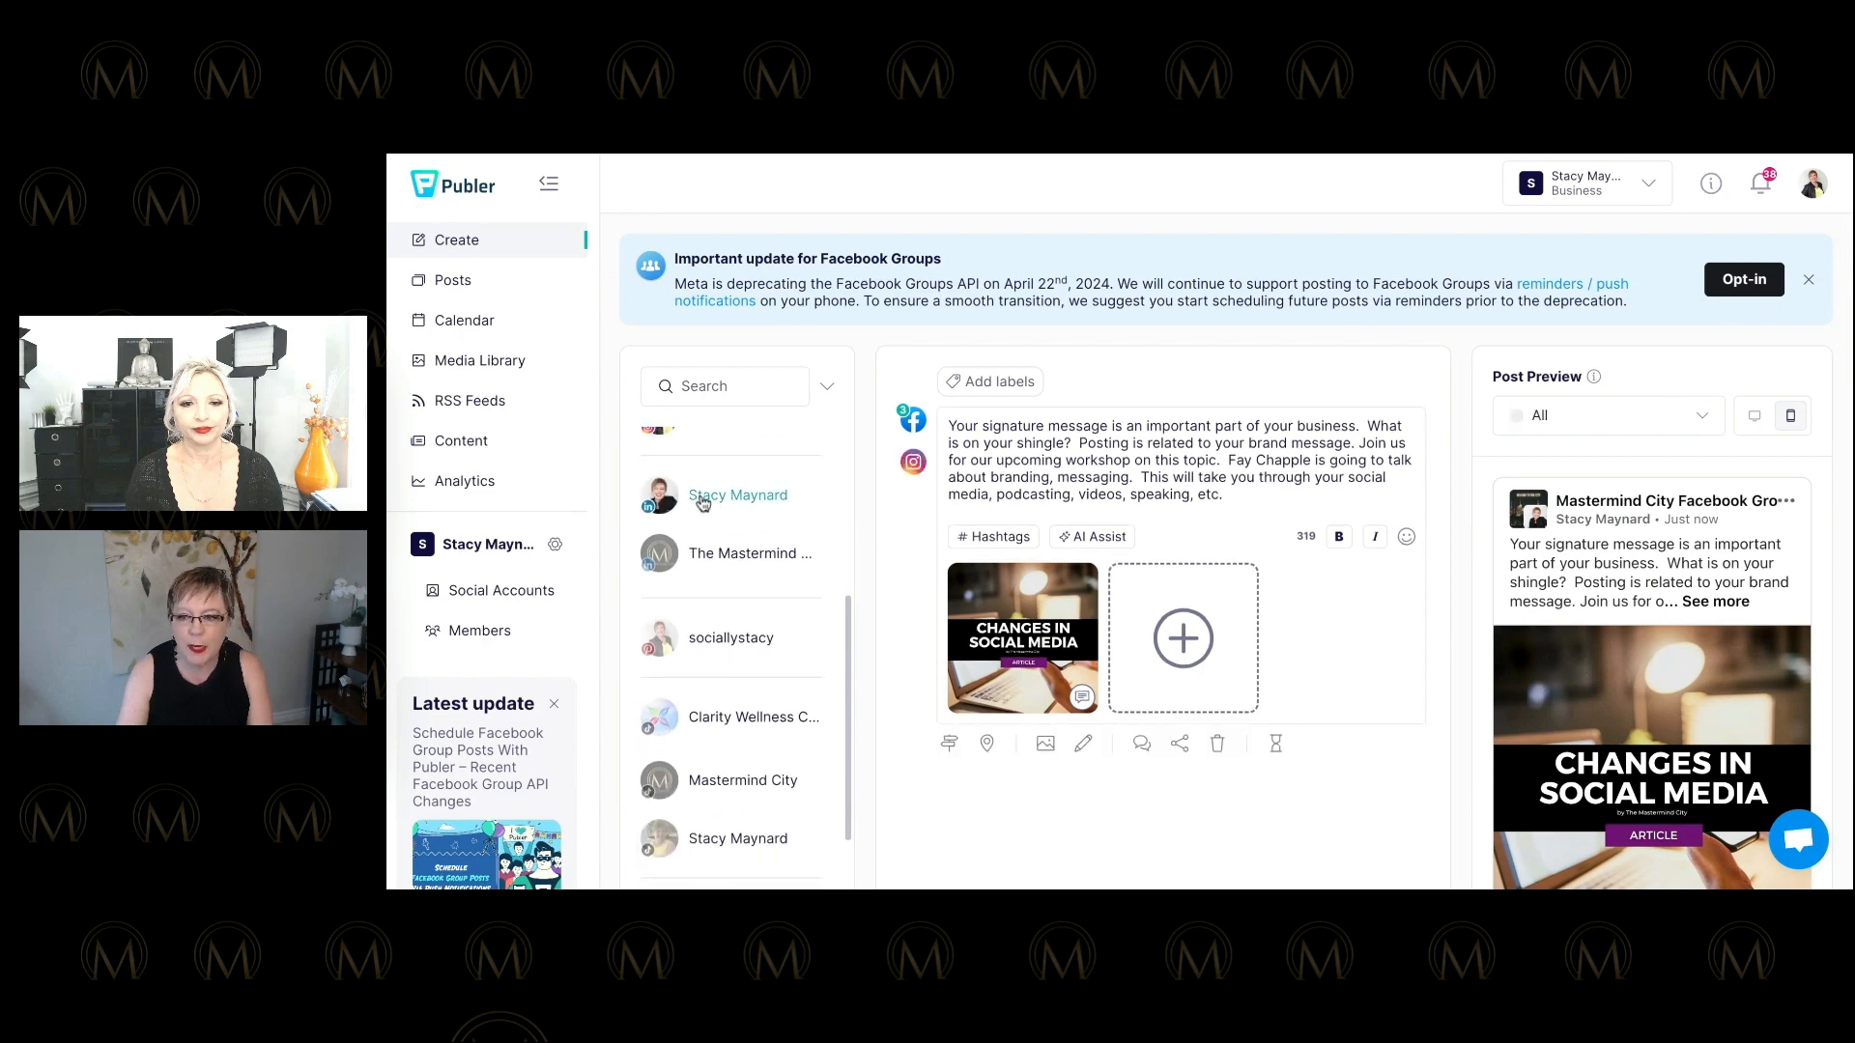
click(720, 552)
scroll(726, 528, down, 3)
click(729, 504)
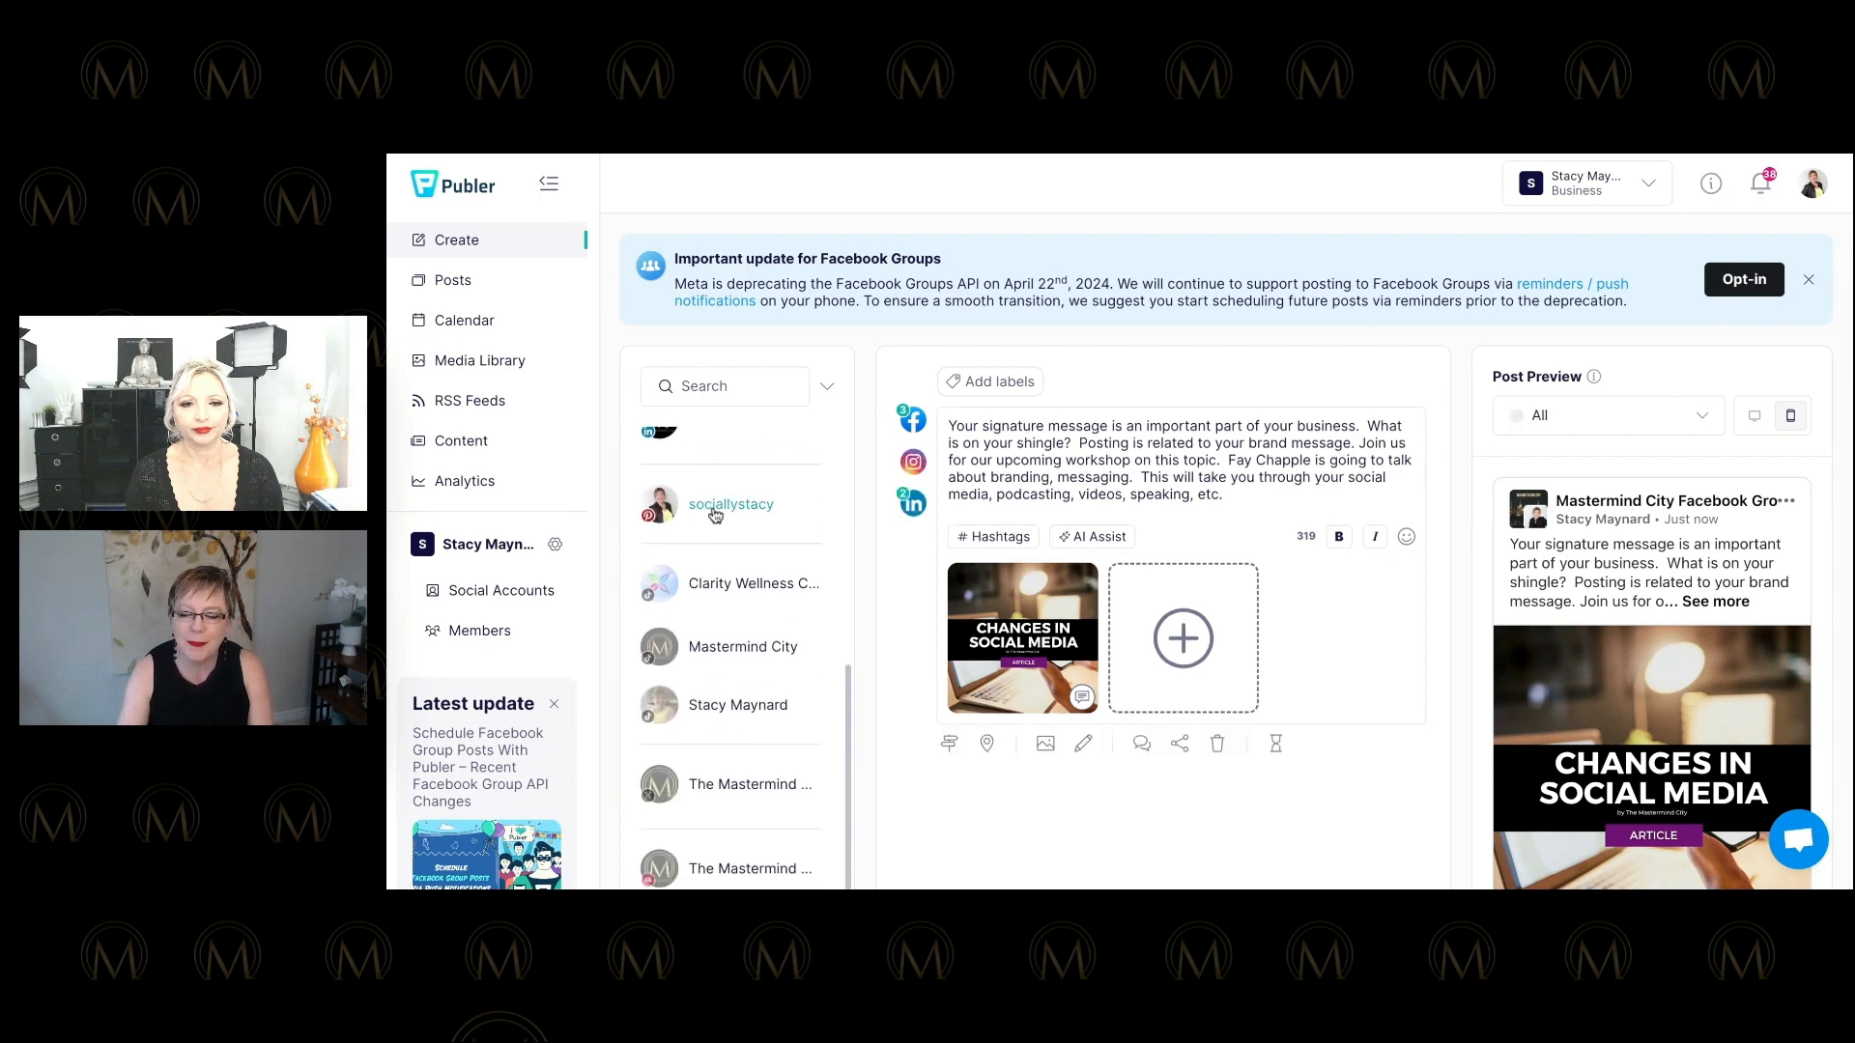
scroll(739, 509, down, 1)
click(744, 510)
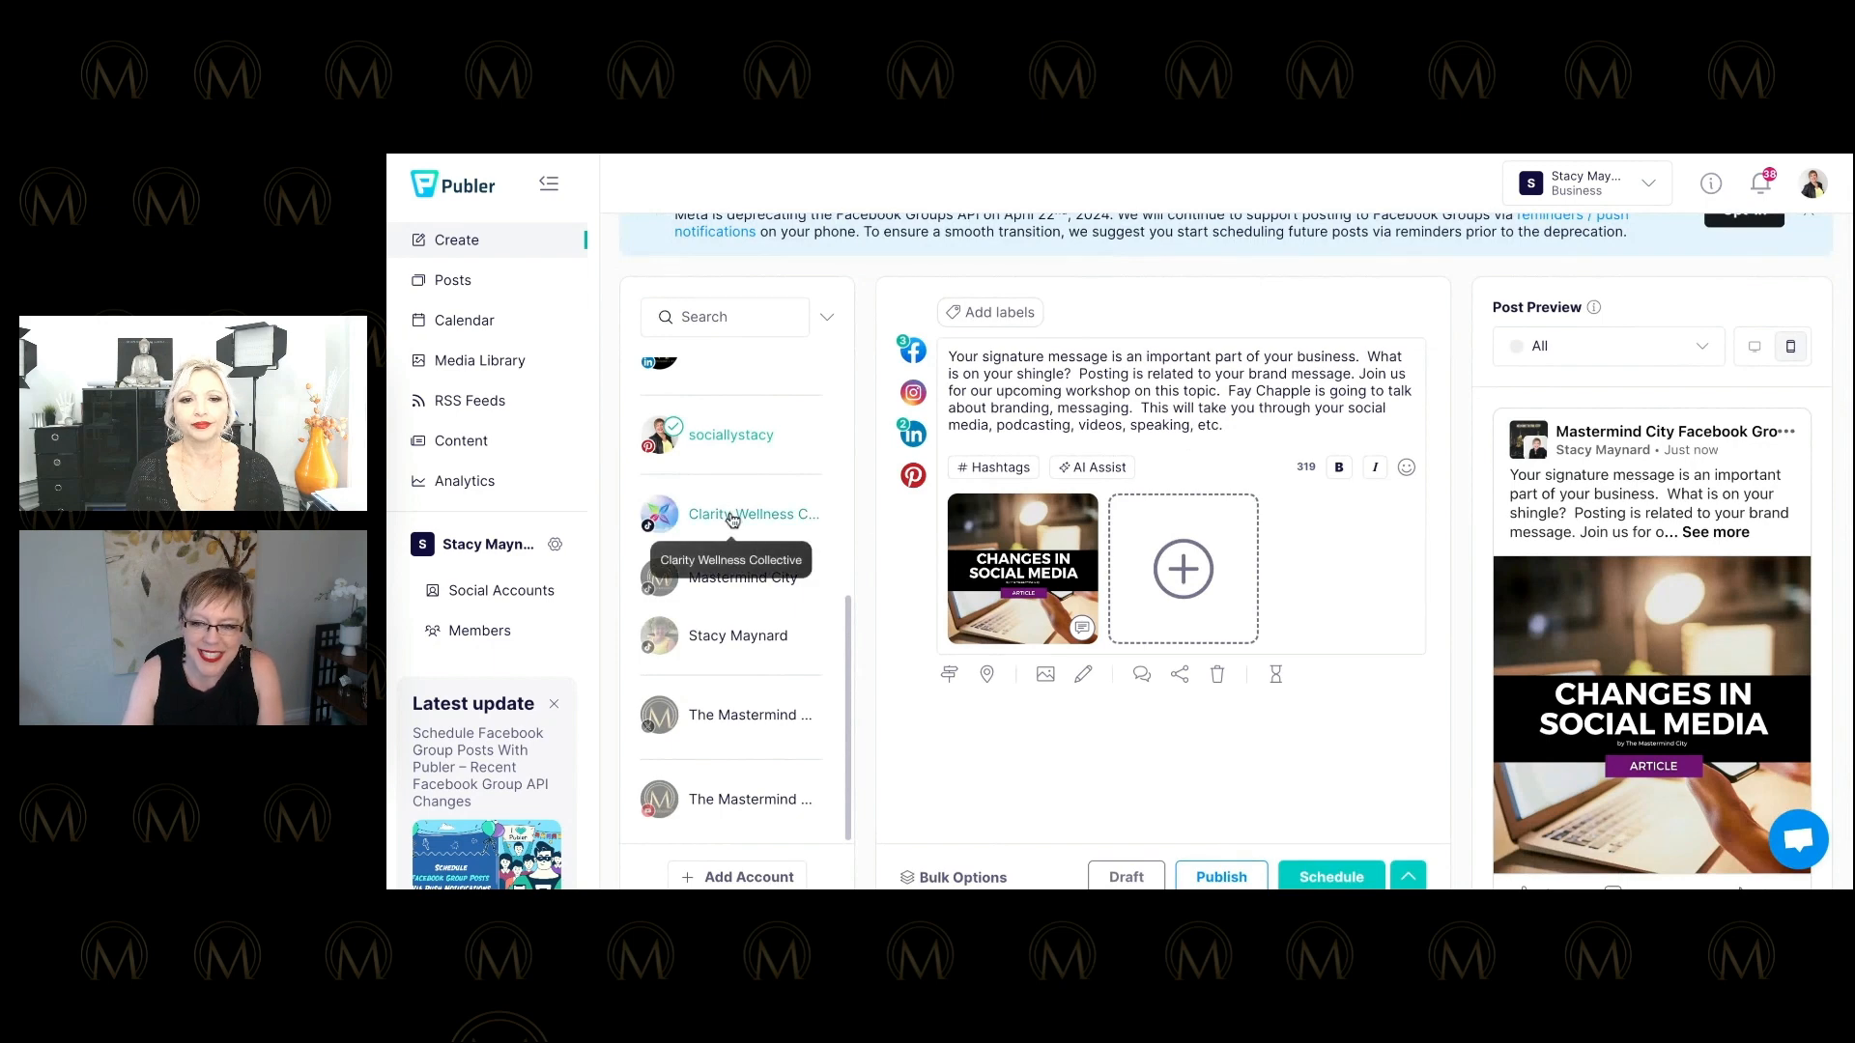
click(720, 633)
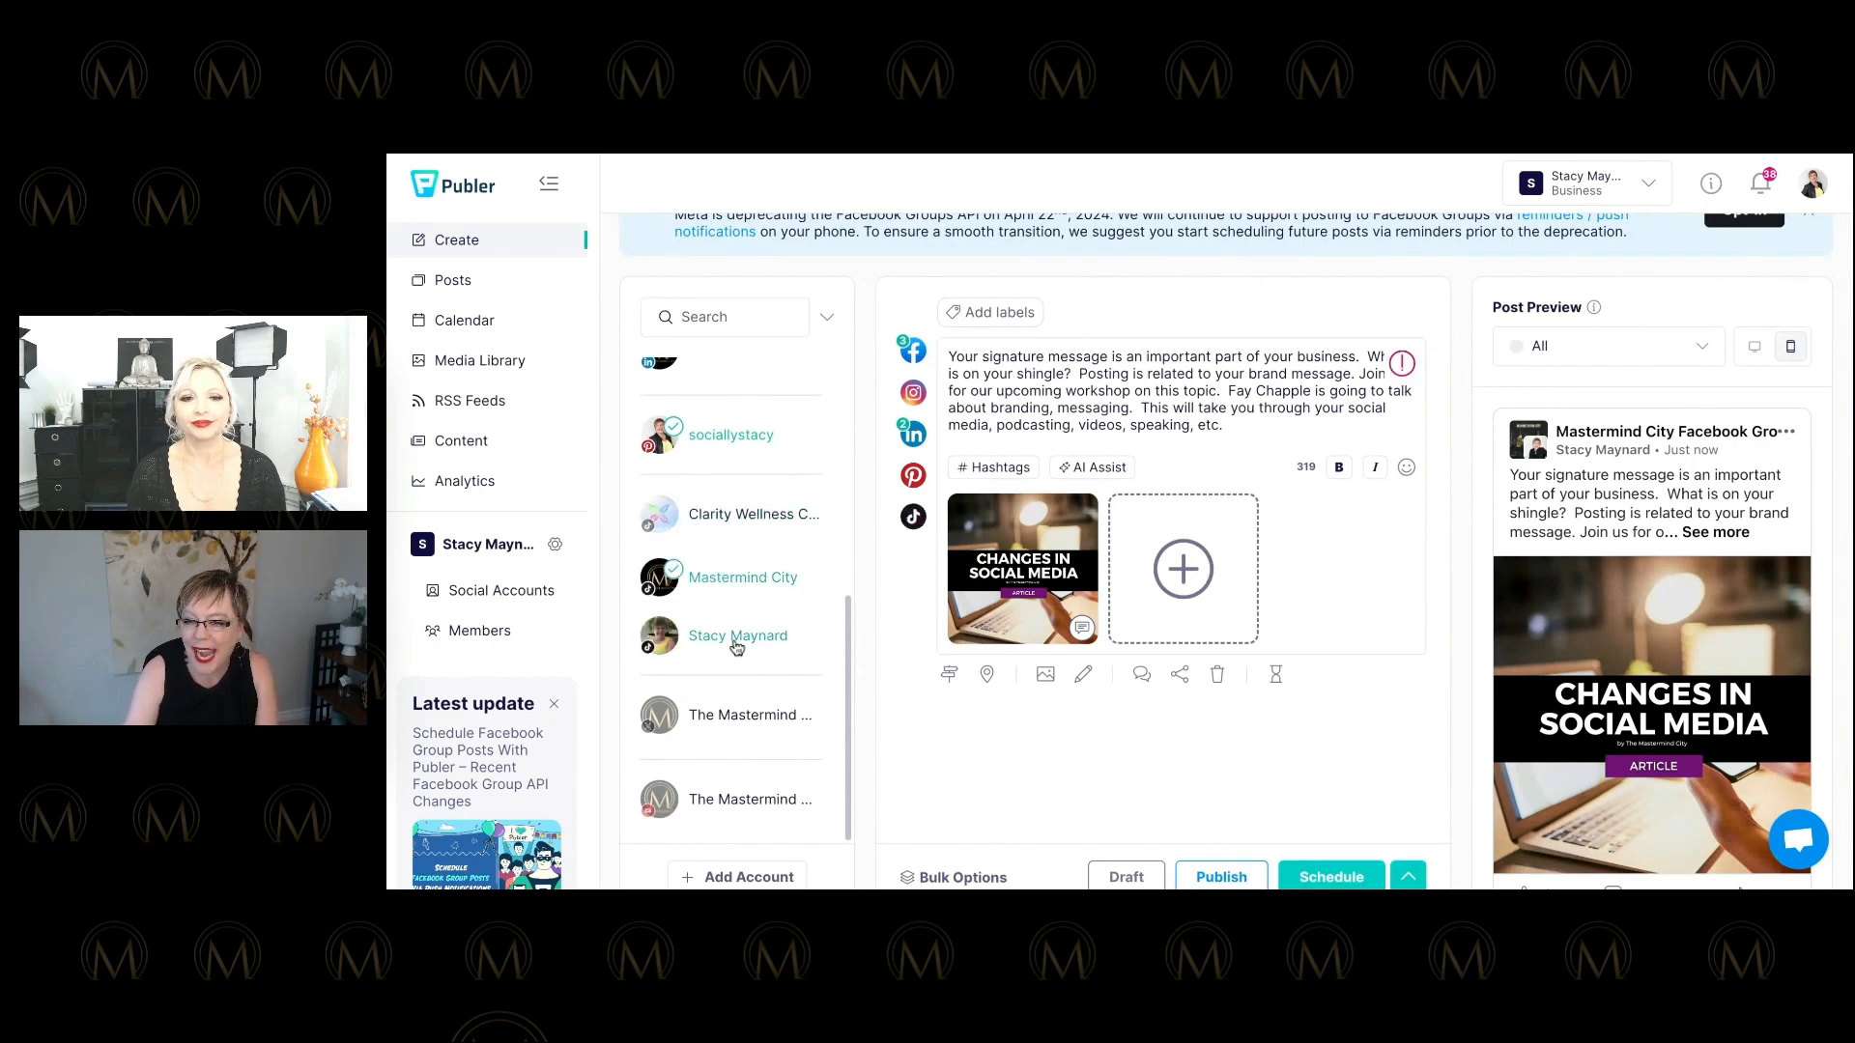
click(717, 686)
scroll(719, 715, down, 1)
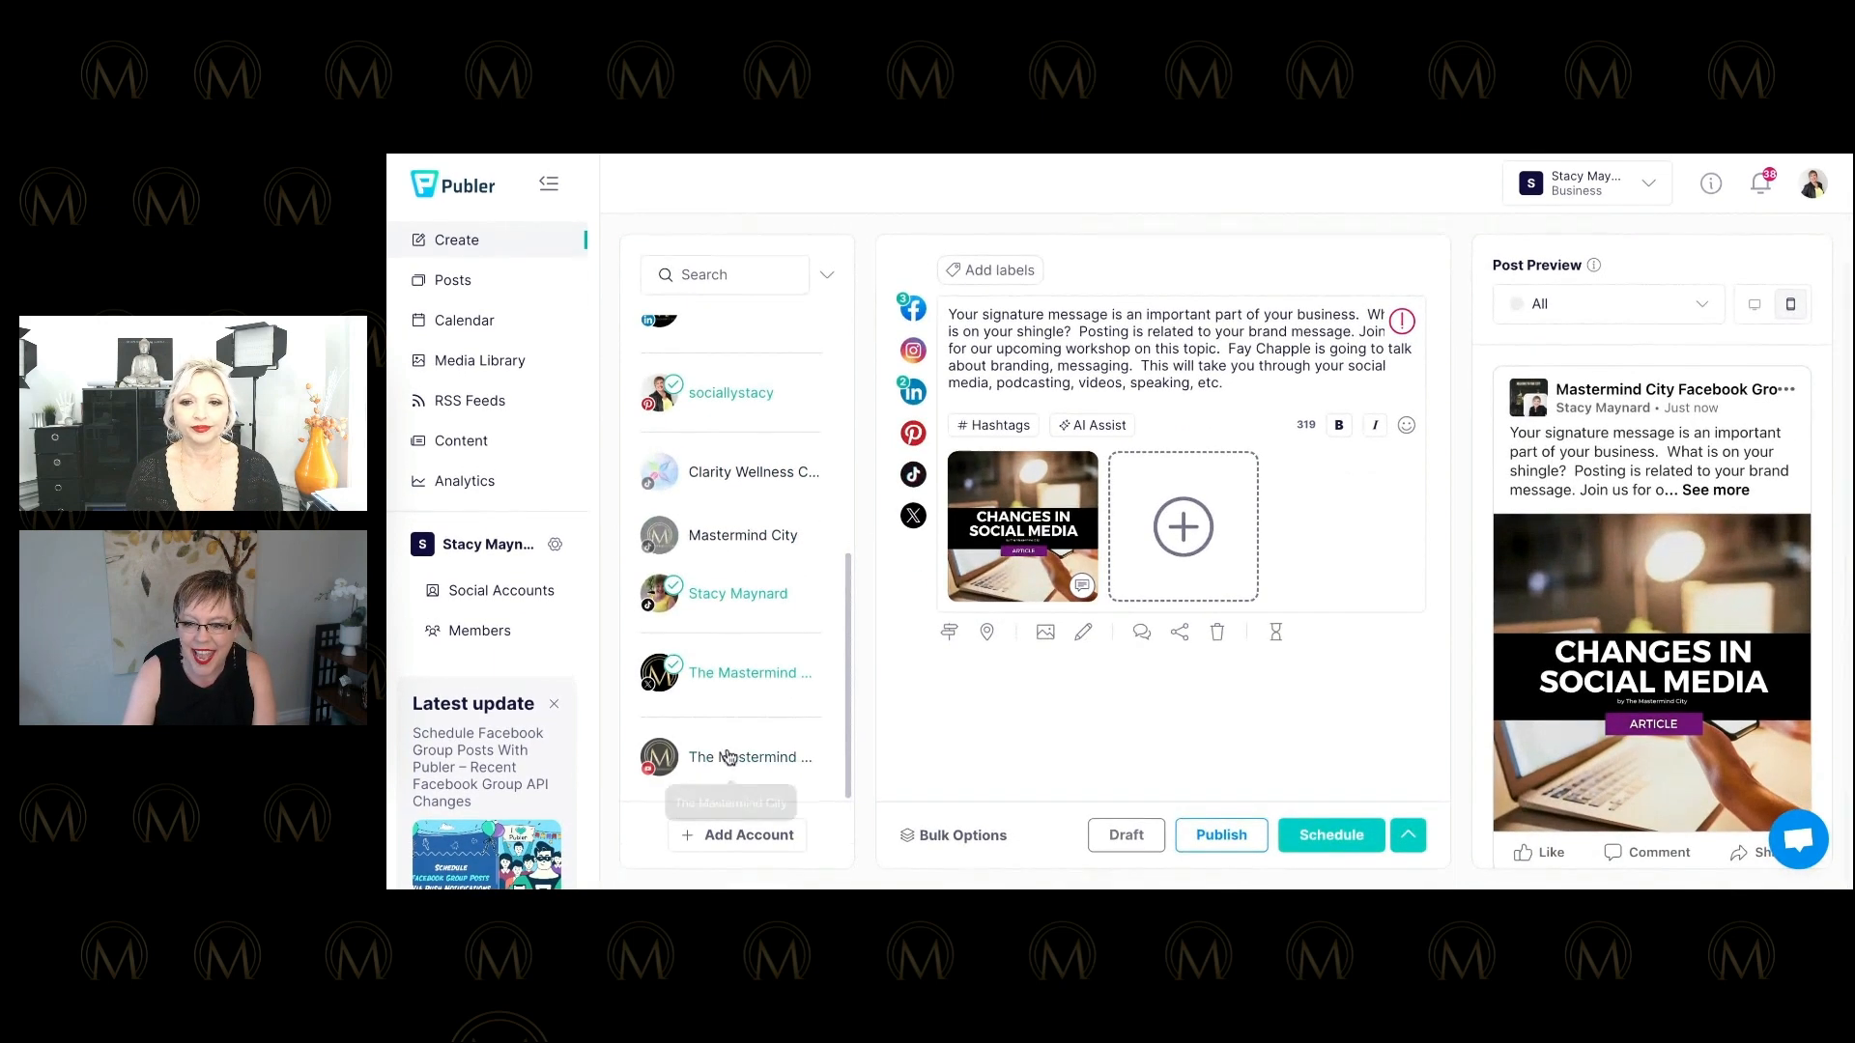
click(729, 758)
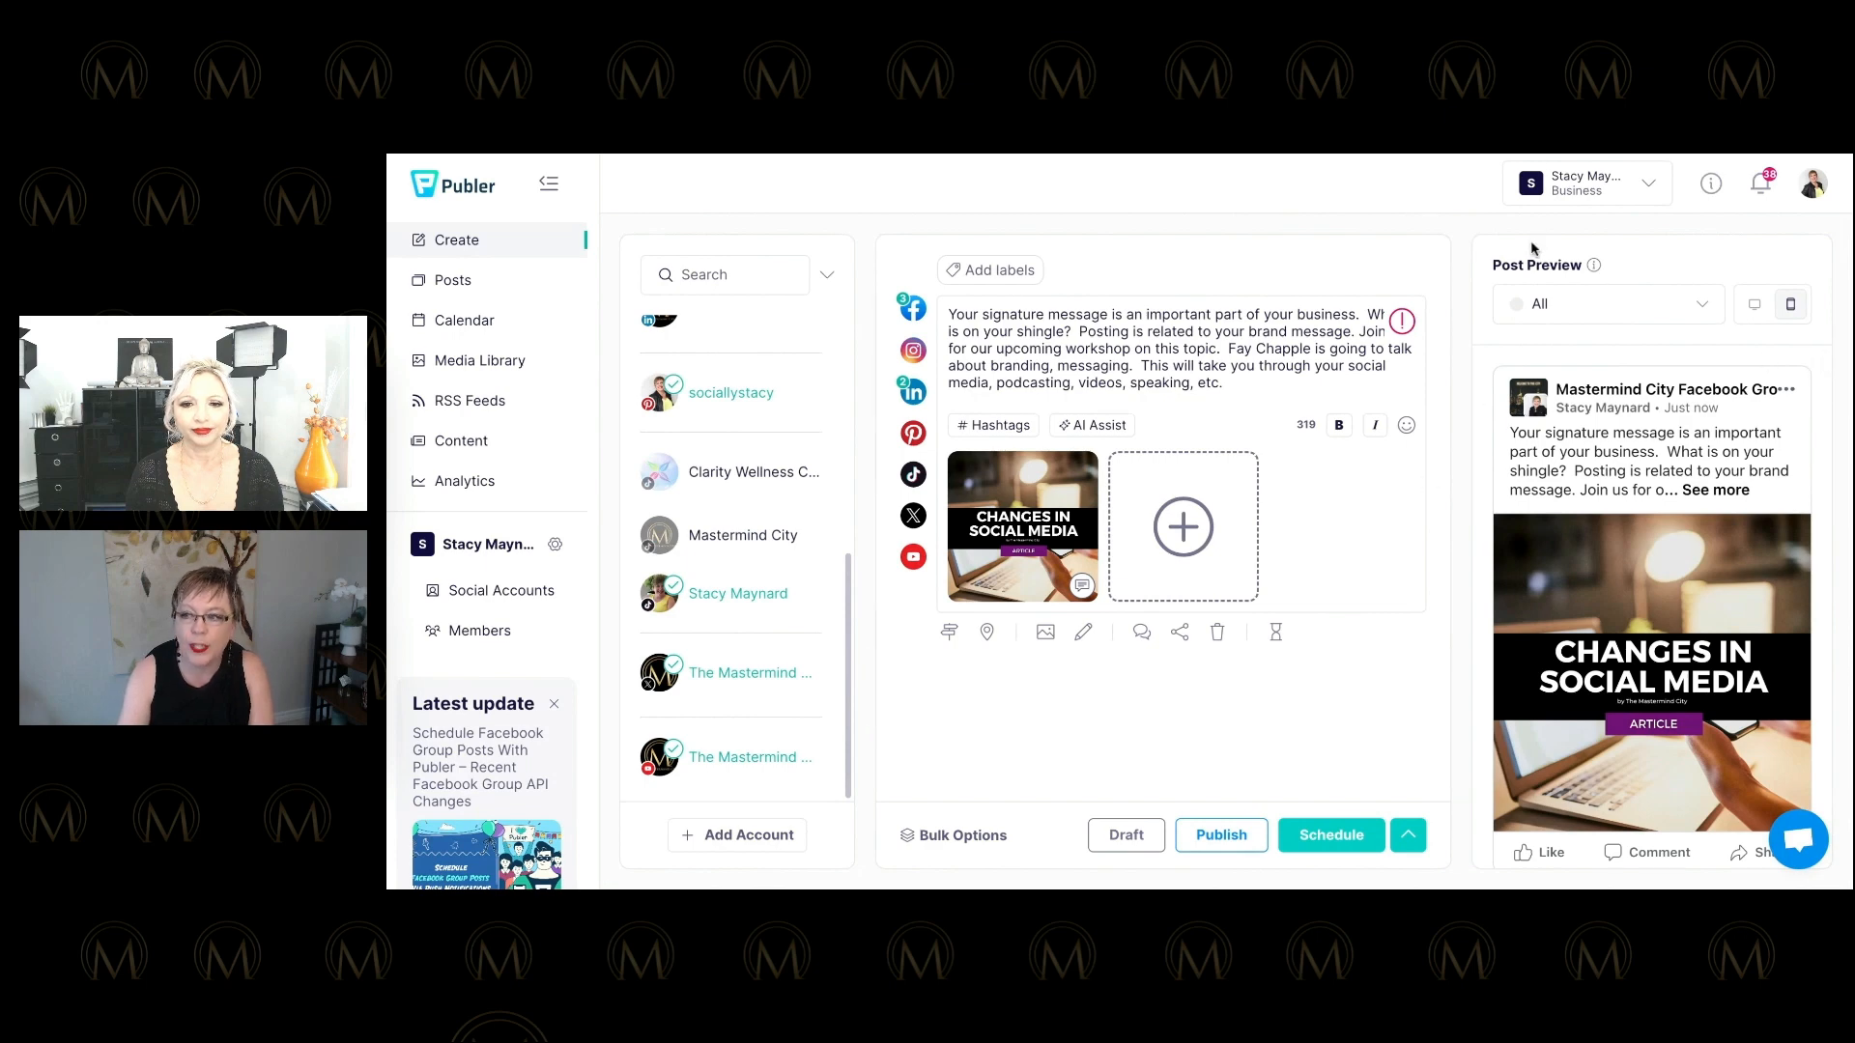
Preview the post as Facebook, Instagram, Twitter and TikTok, then split it into per-network copies.
click(1564, 311)
click(1550, 399)
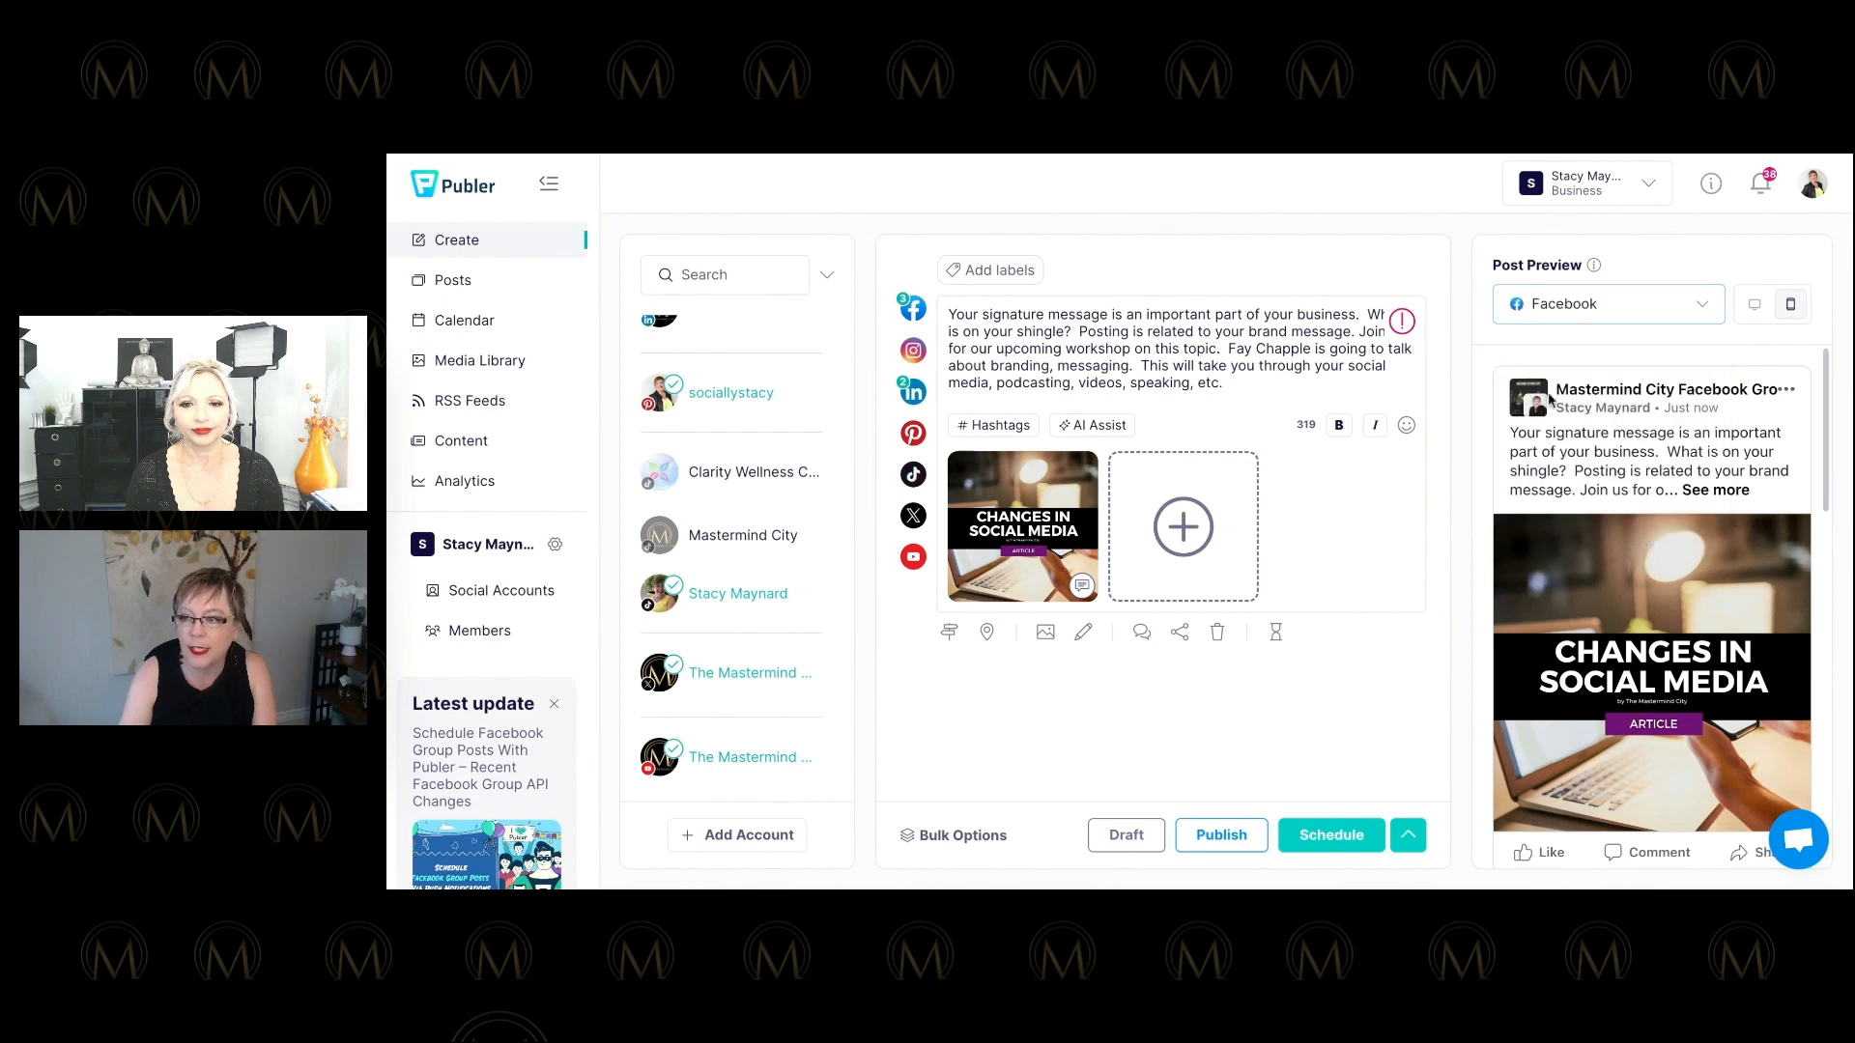
click(1550, 309)
click(1543, 452)
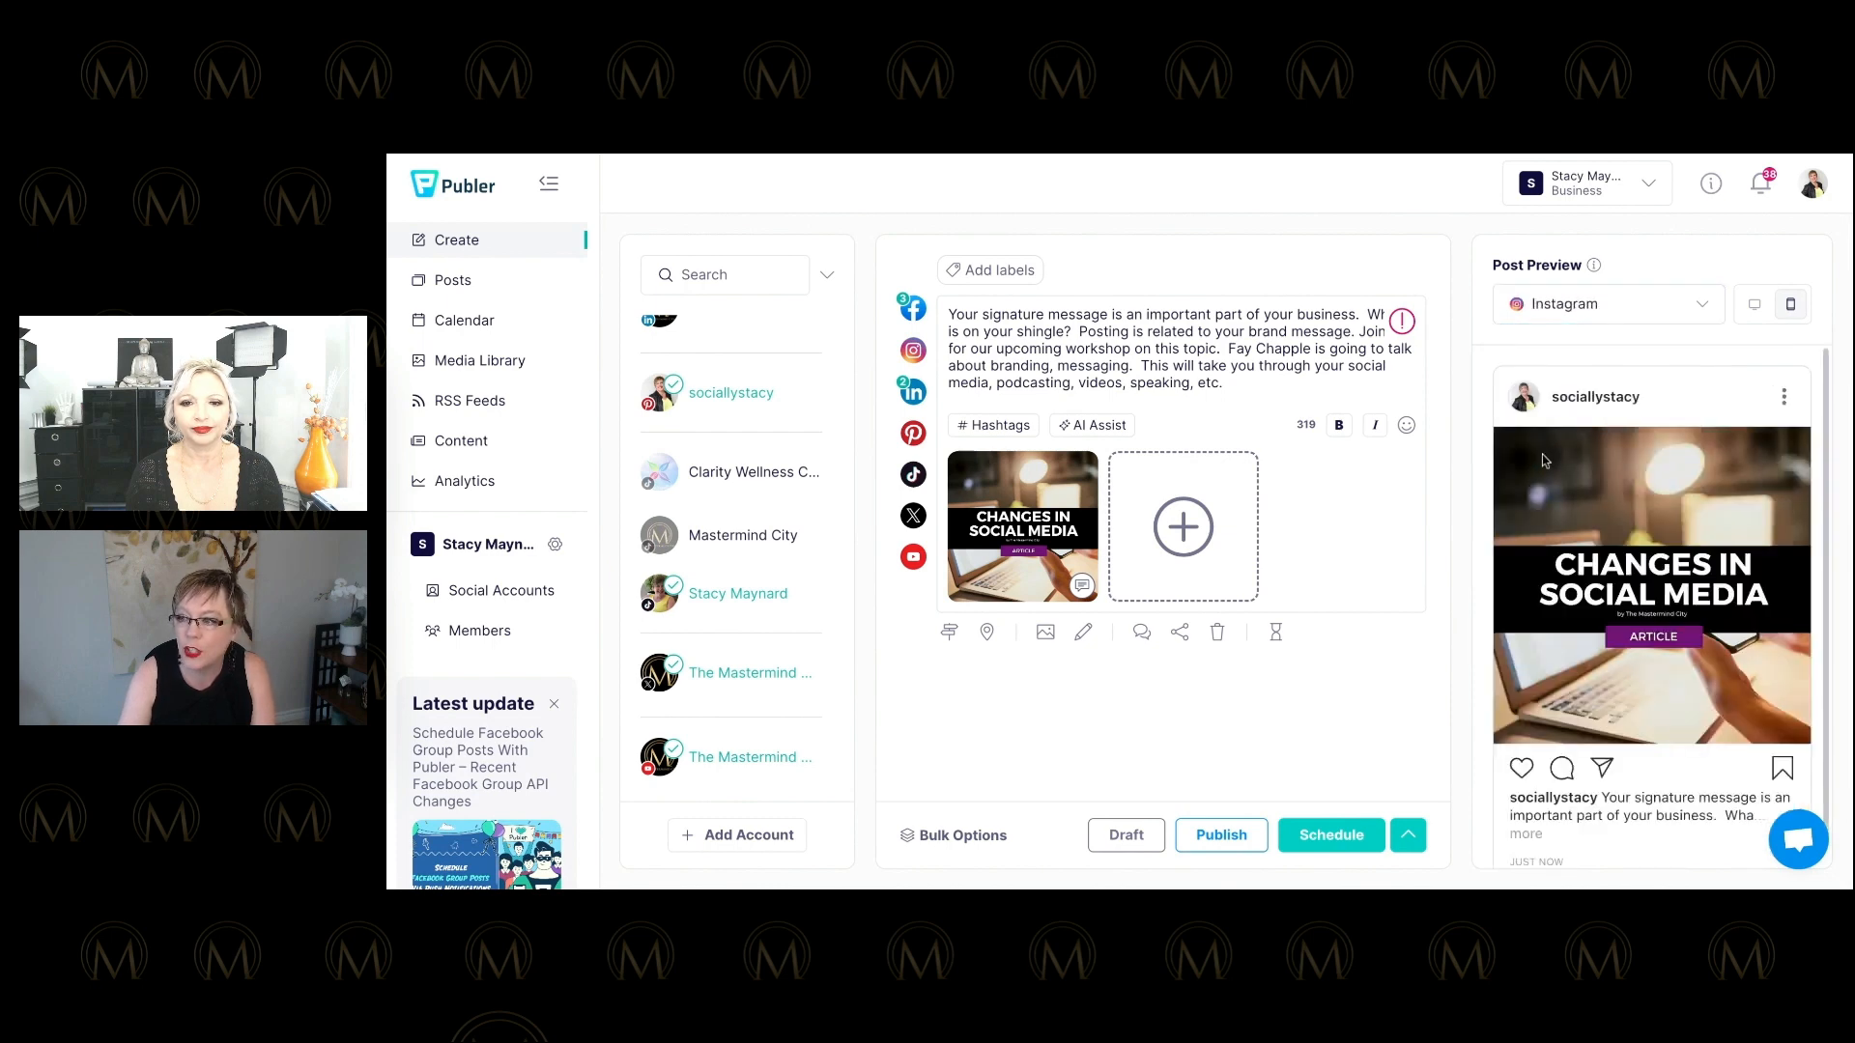
click(1565, 303)
scroll(1552, 396, down, 3)
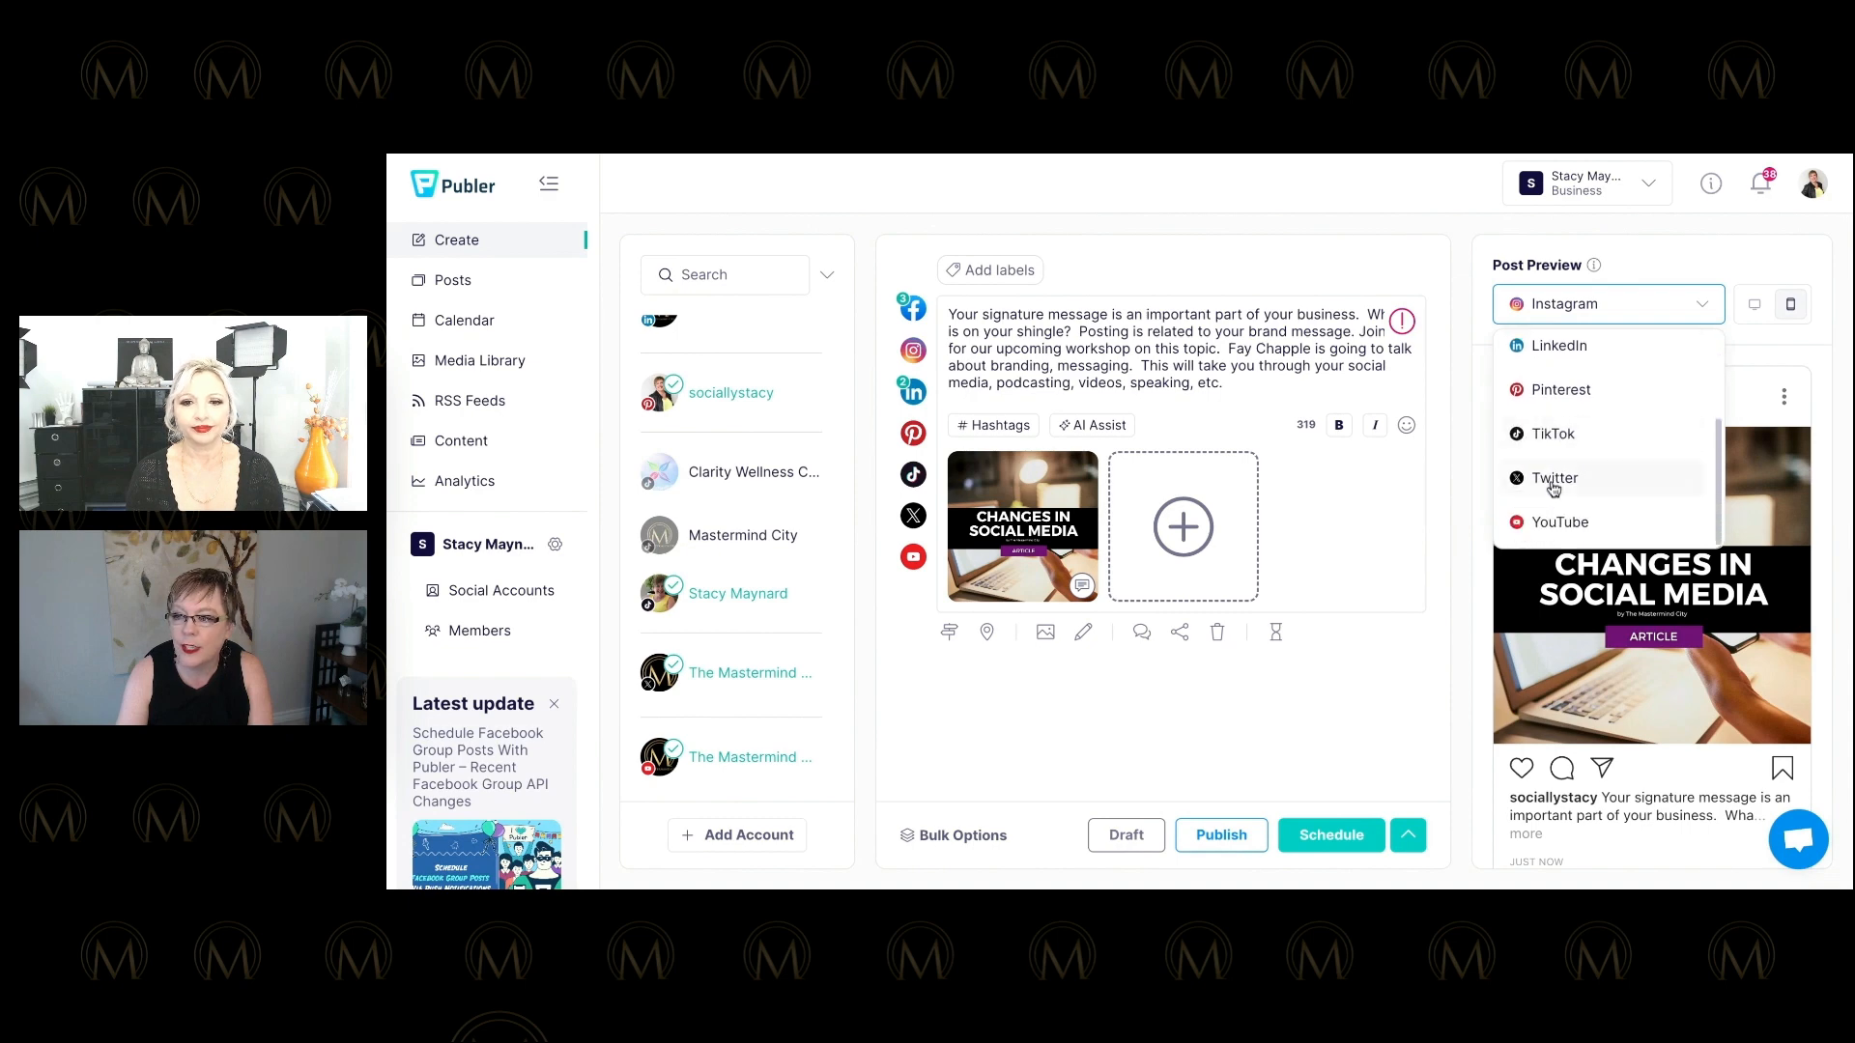
click(1554, 479)
click(1550, 303)
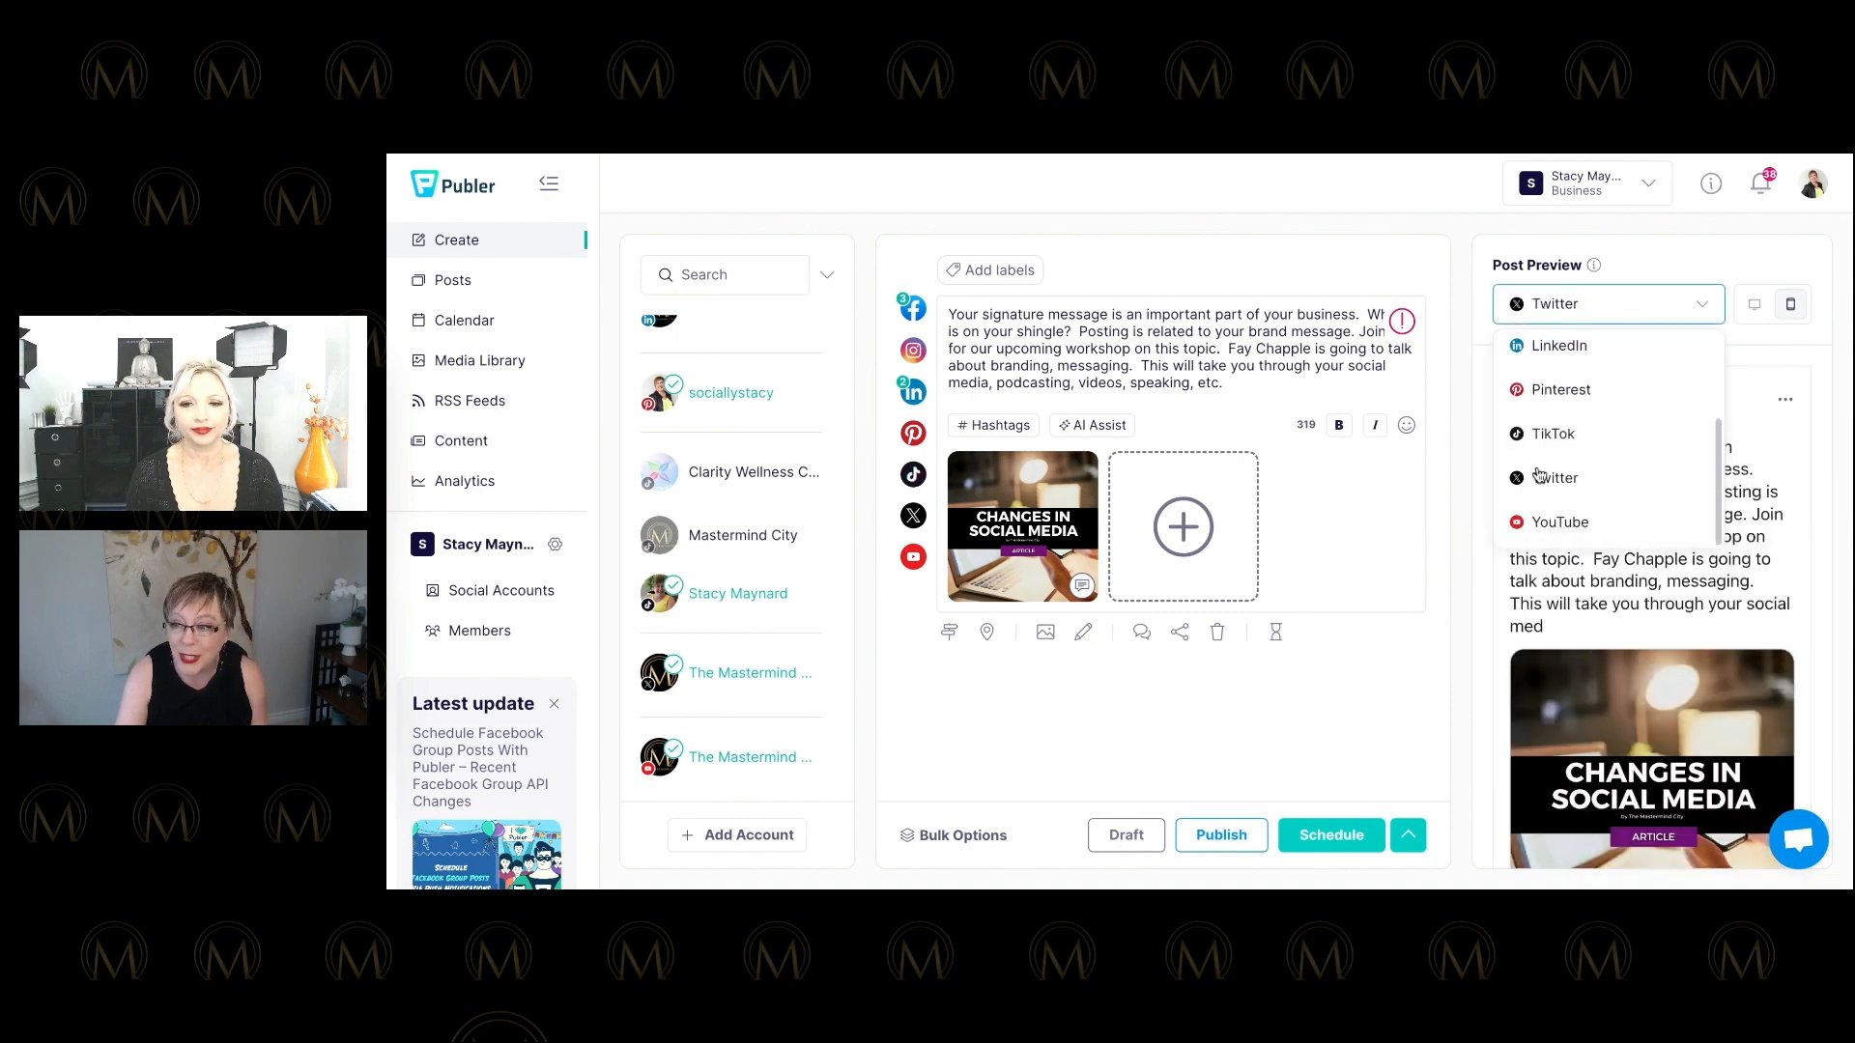
click(1543, 444)
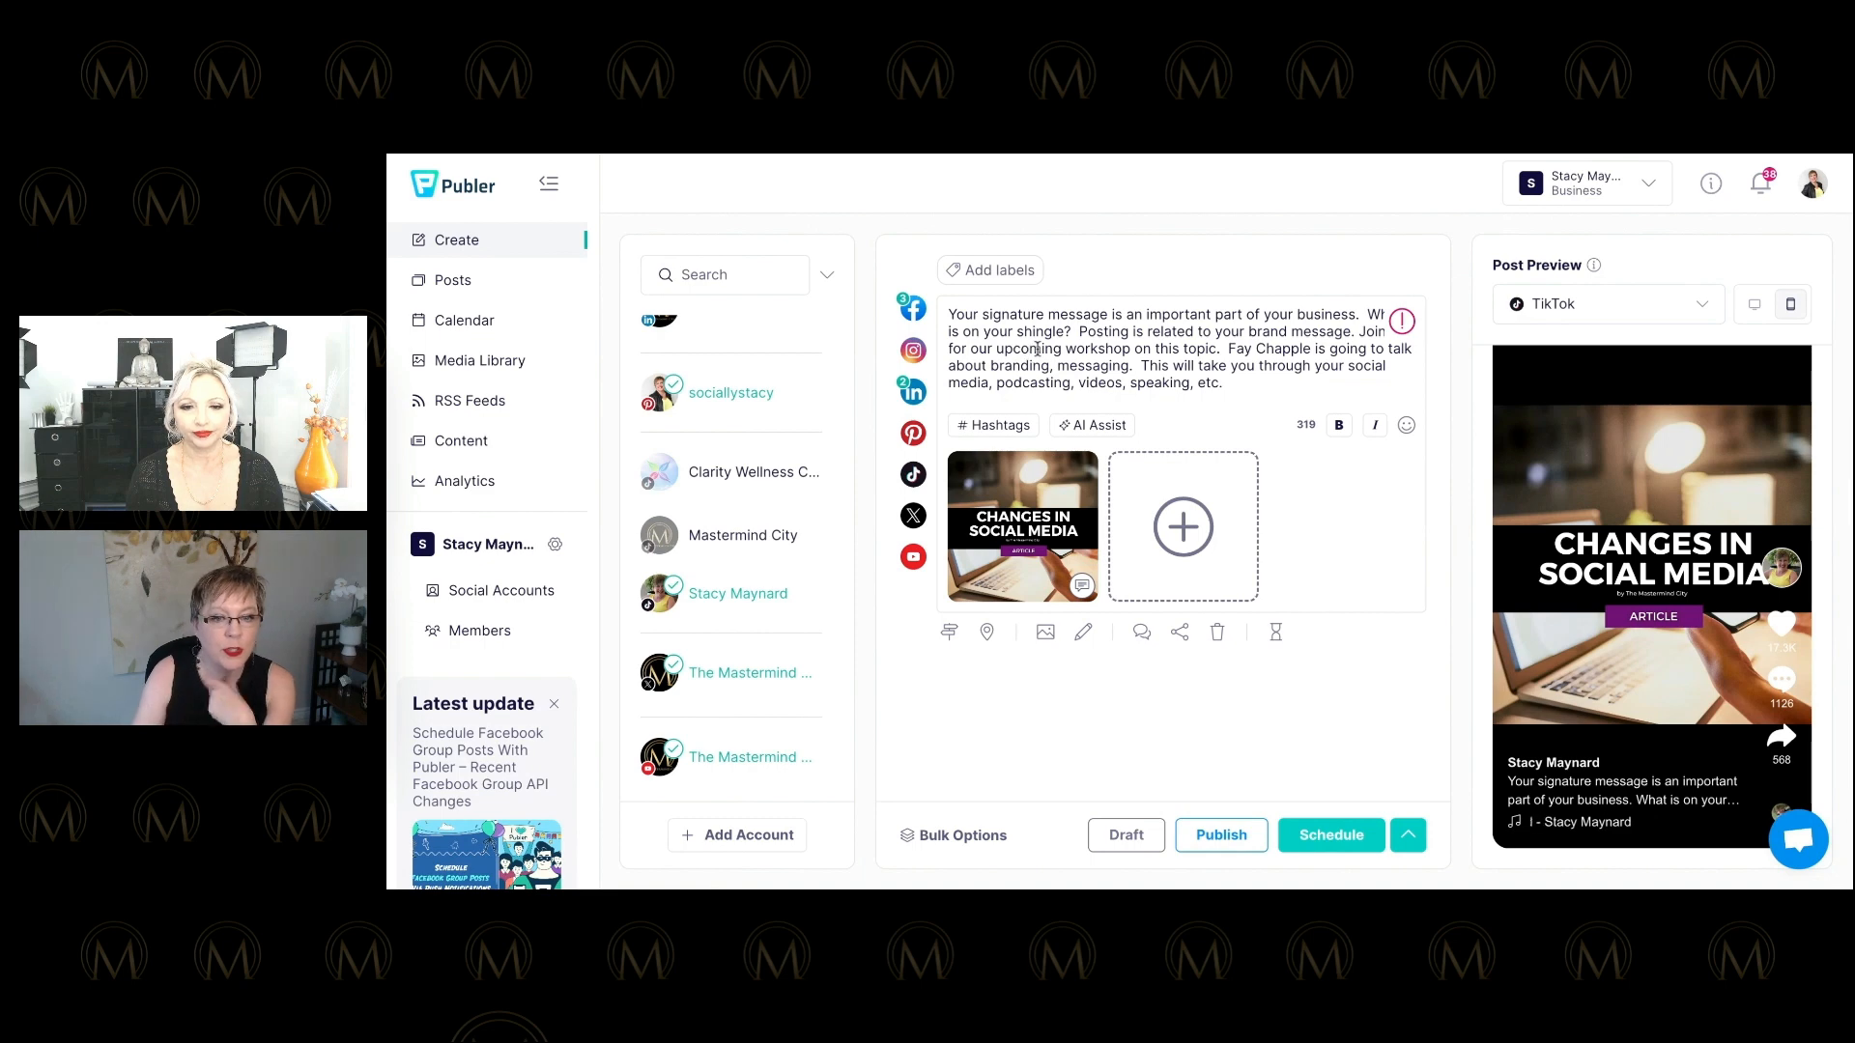
mouse_move(1402, 323)
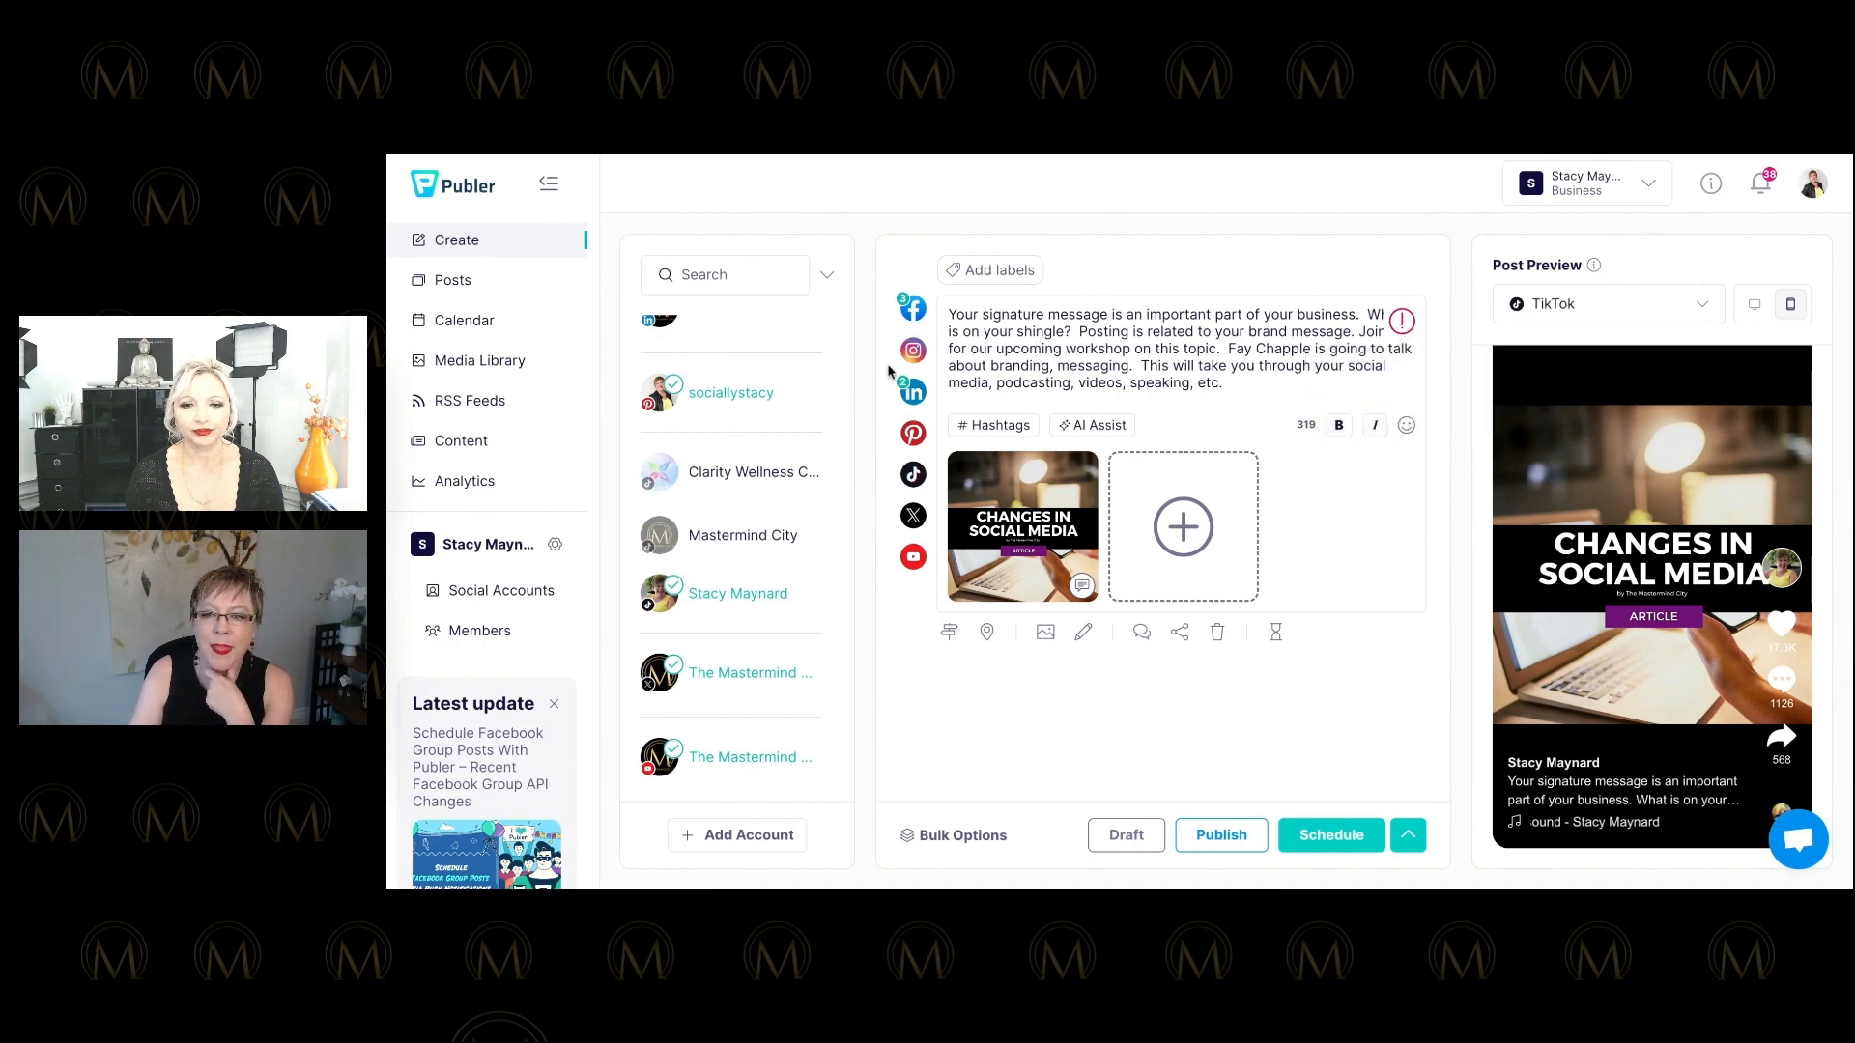
click(949, 632)
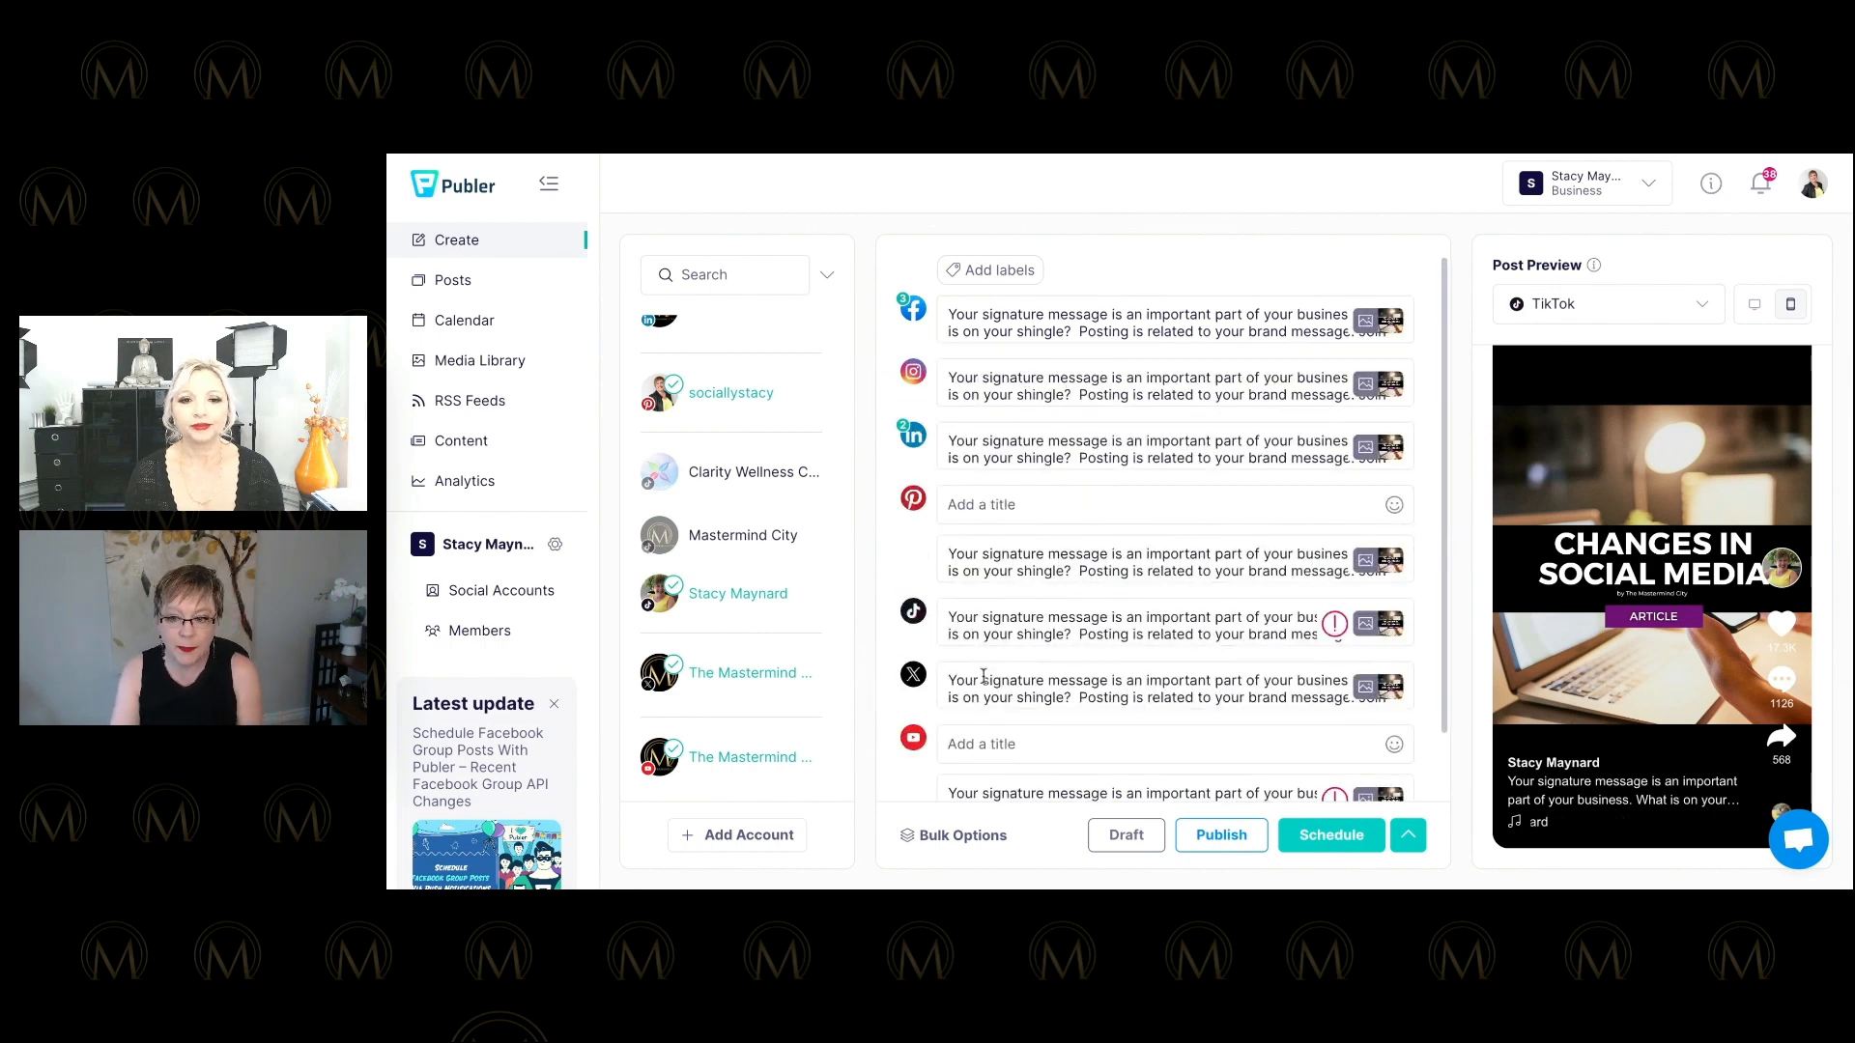
Delete the X version's last sentence so it ends 'branding, messaging.', then merge back into one post.
click(984, 688)
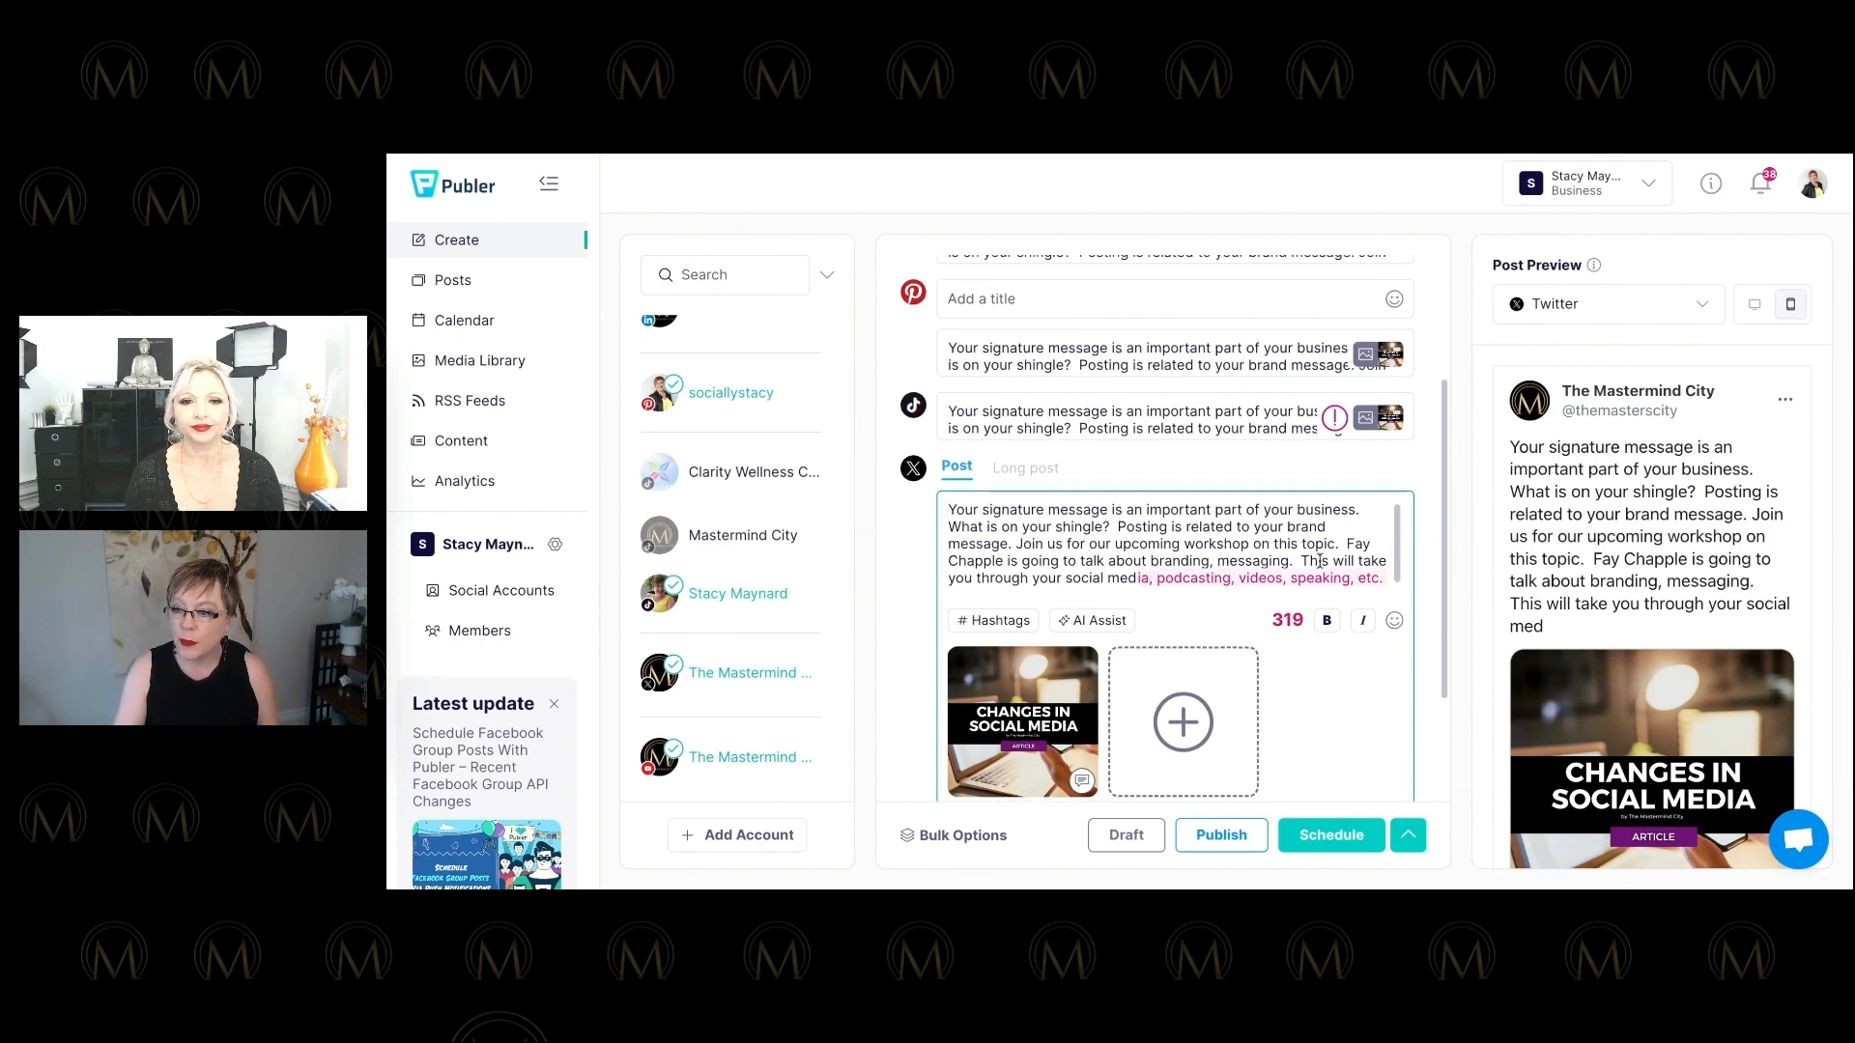
drag(1299, 561, 1381, 588)
key(BackSpace)
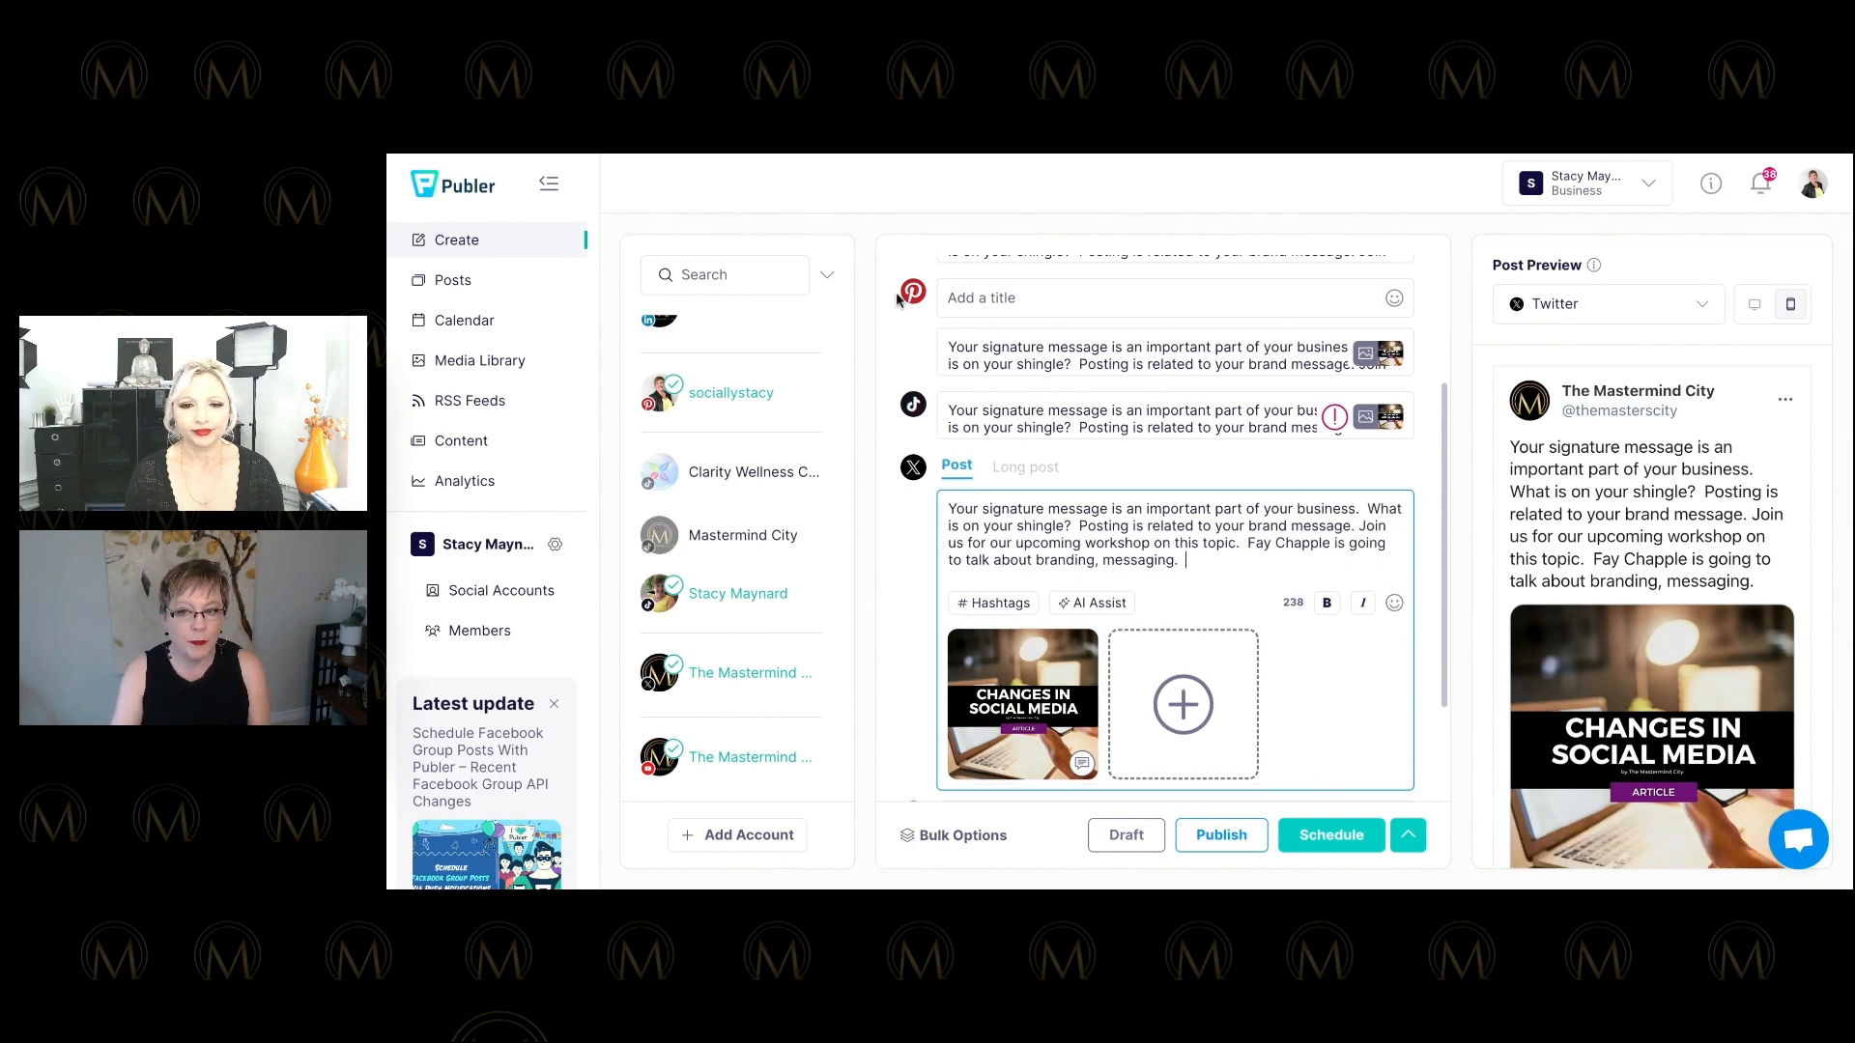
scroll(925, 350, up, 5)
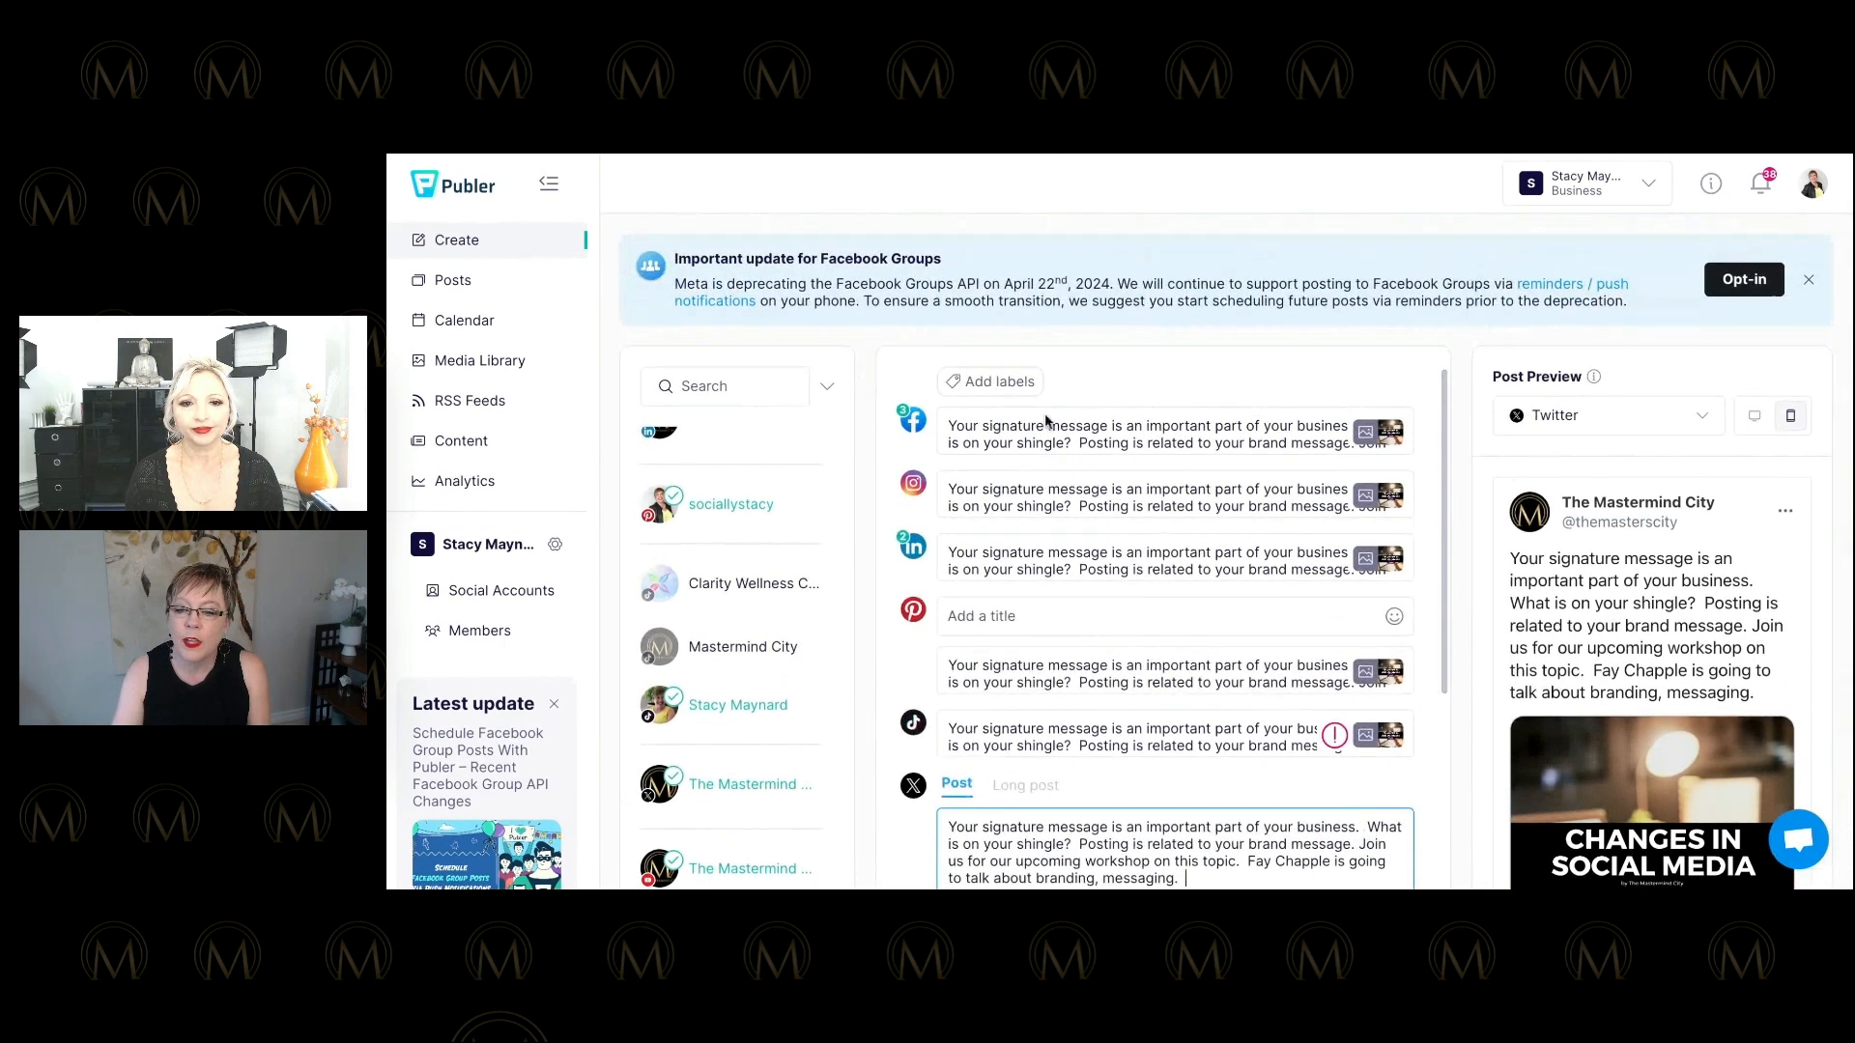
scroll(1047, 418, down, 5)
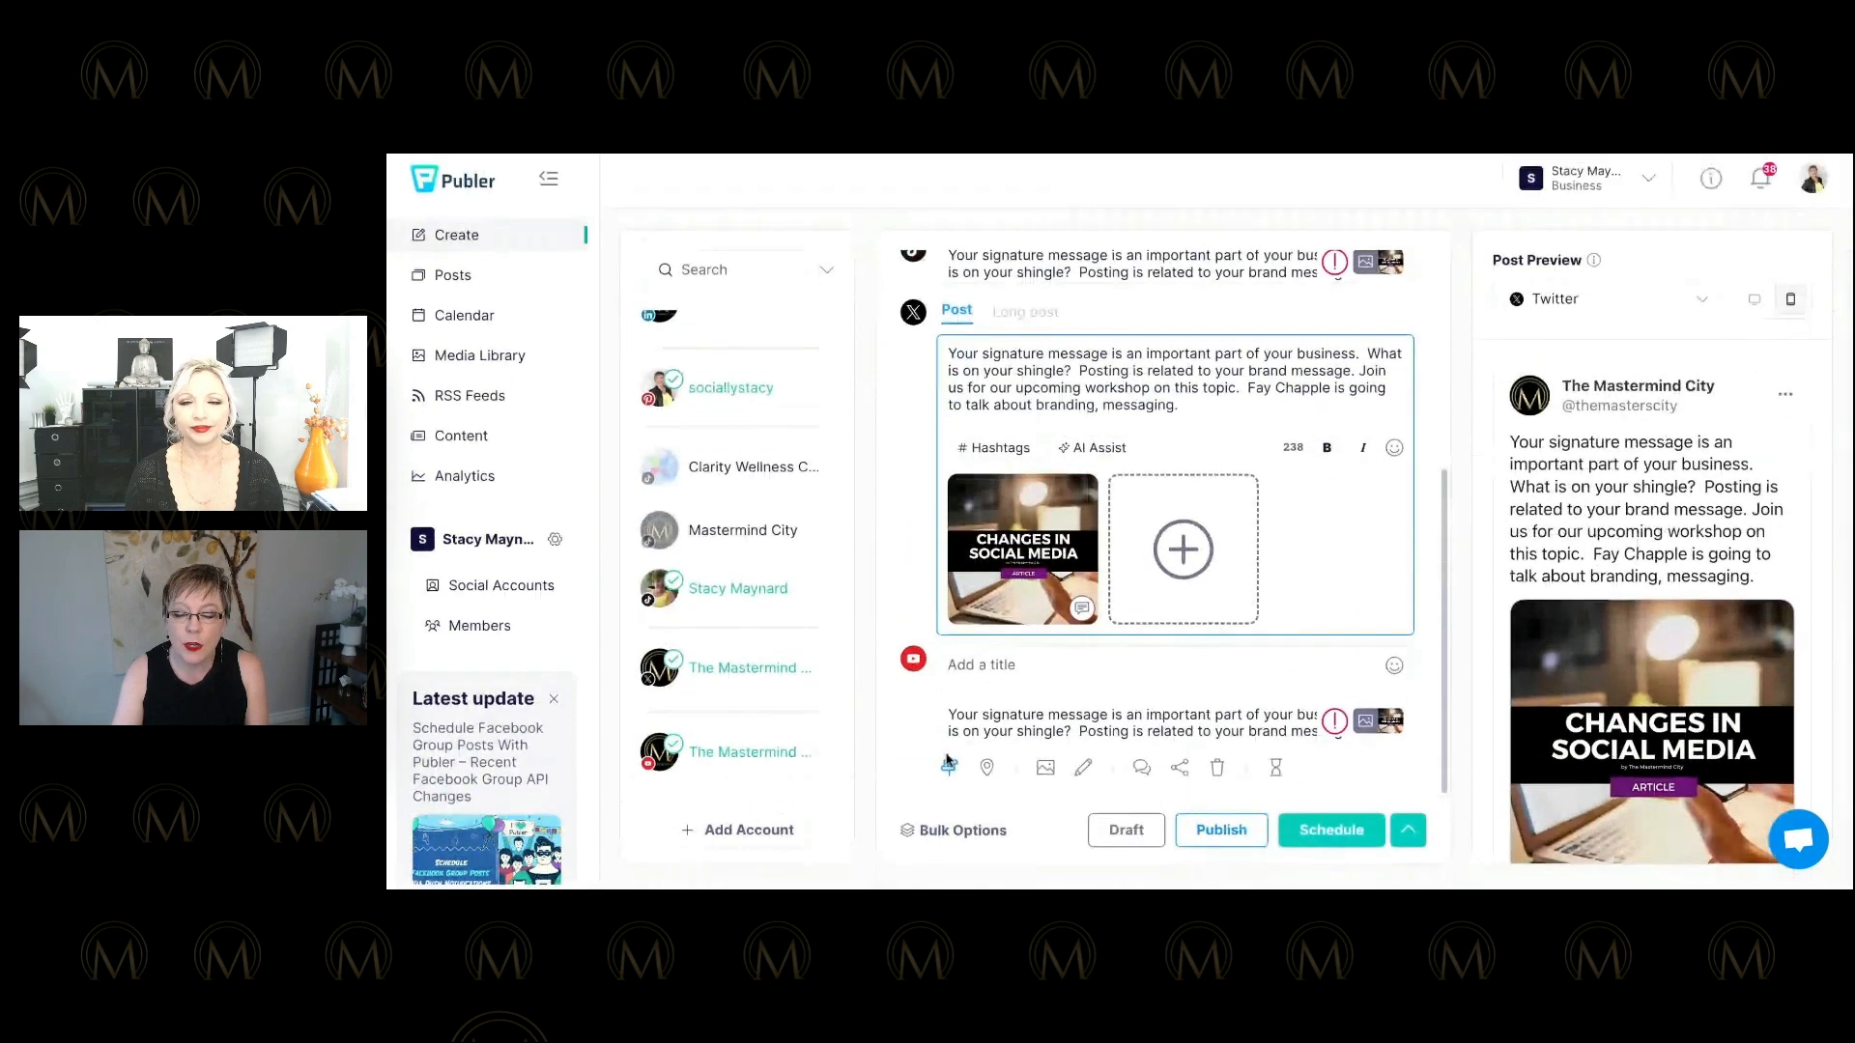
click(949, 764)
scroll(1072, 488, up, 2)
click(1171, 476)
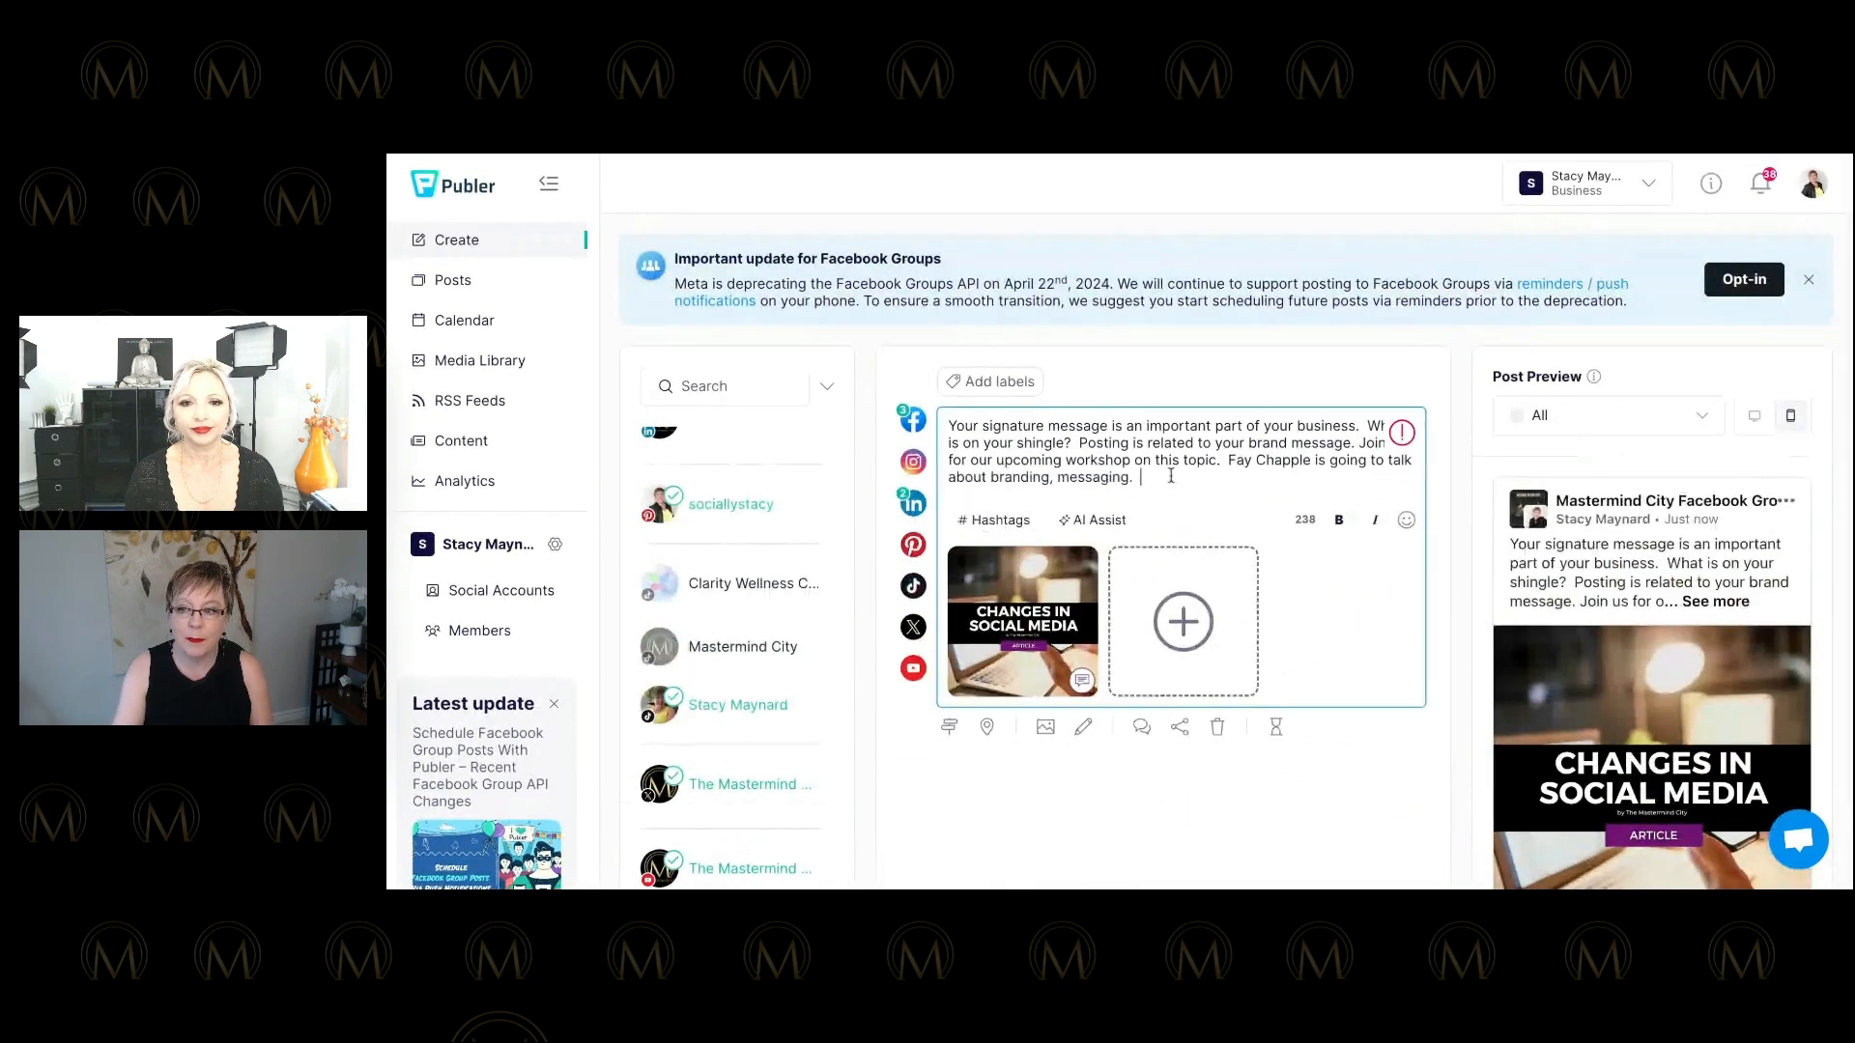
Search the hashtag suggestions for the keyword 'branding'.
text(#)
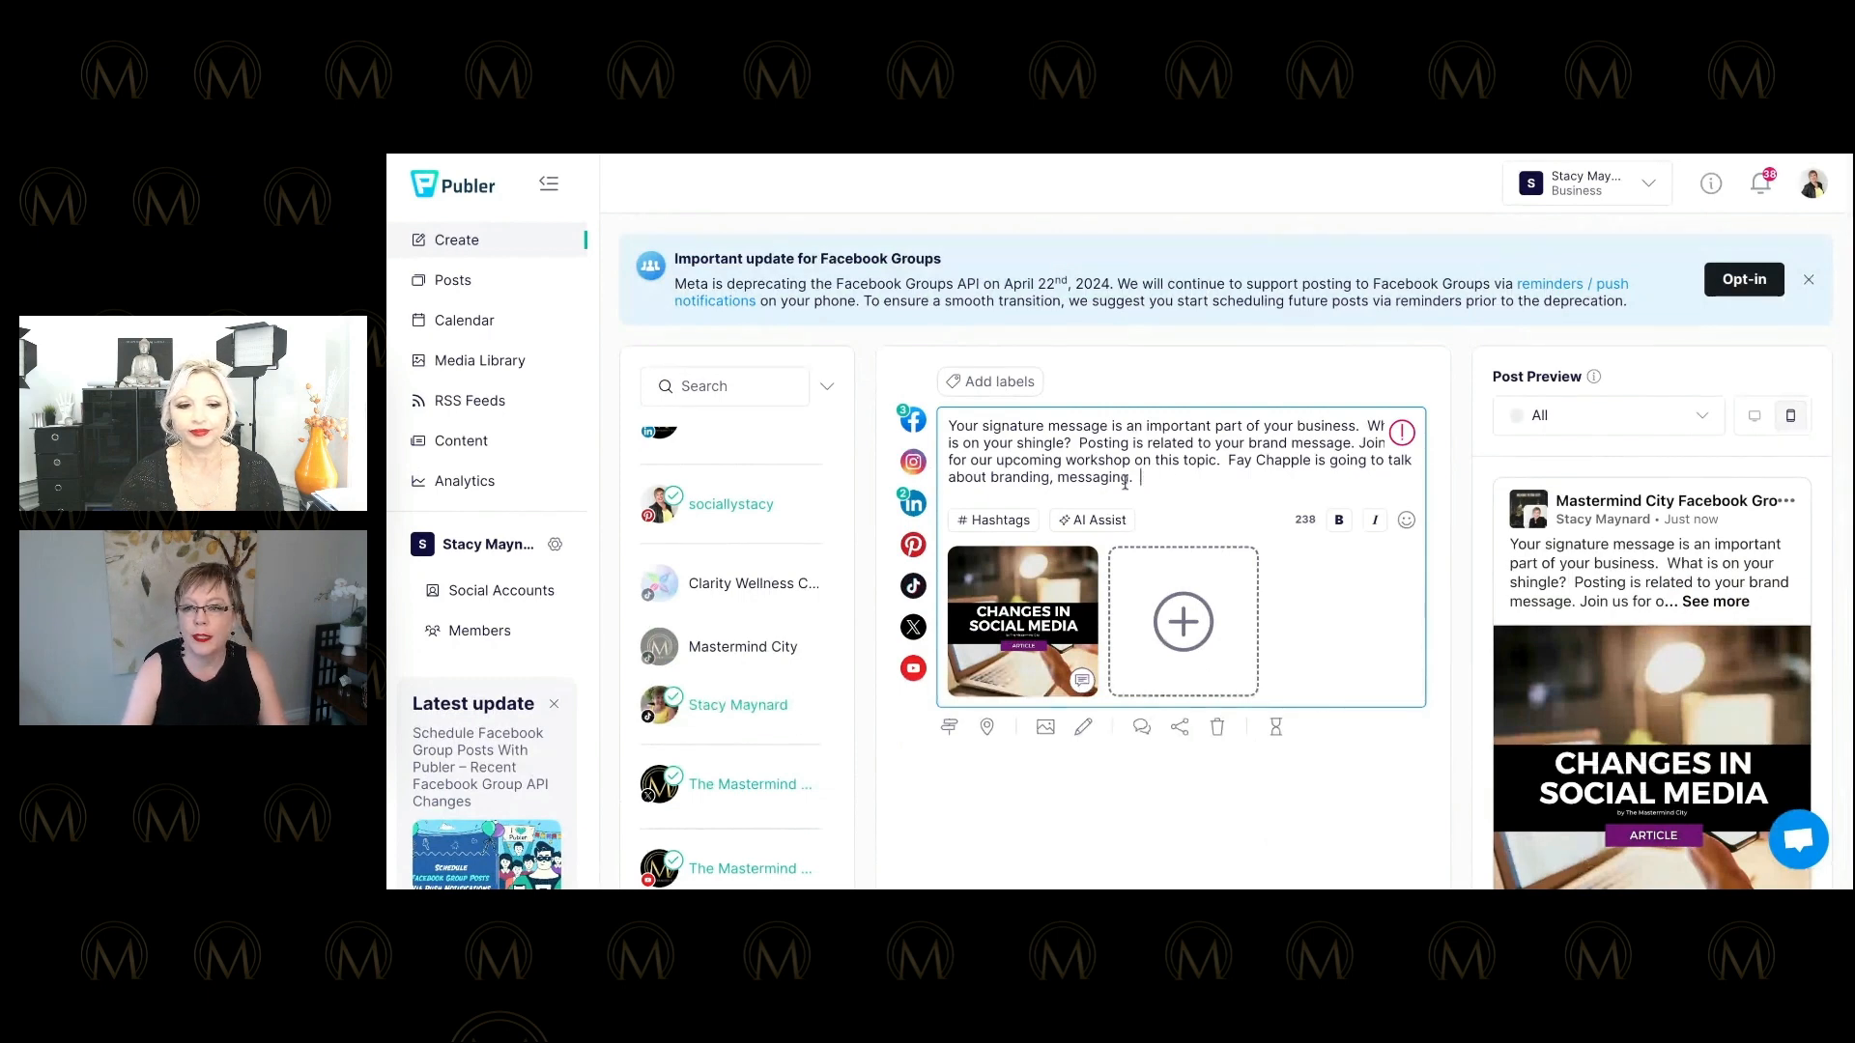
click(995, 520)
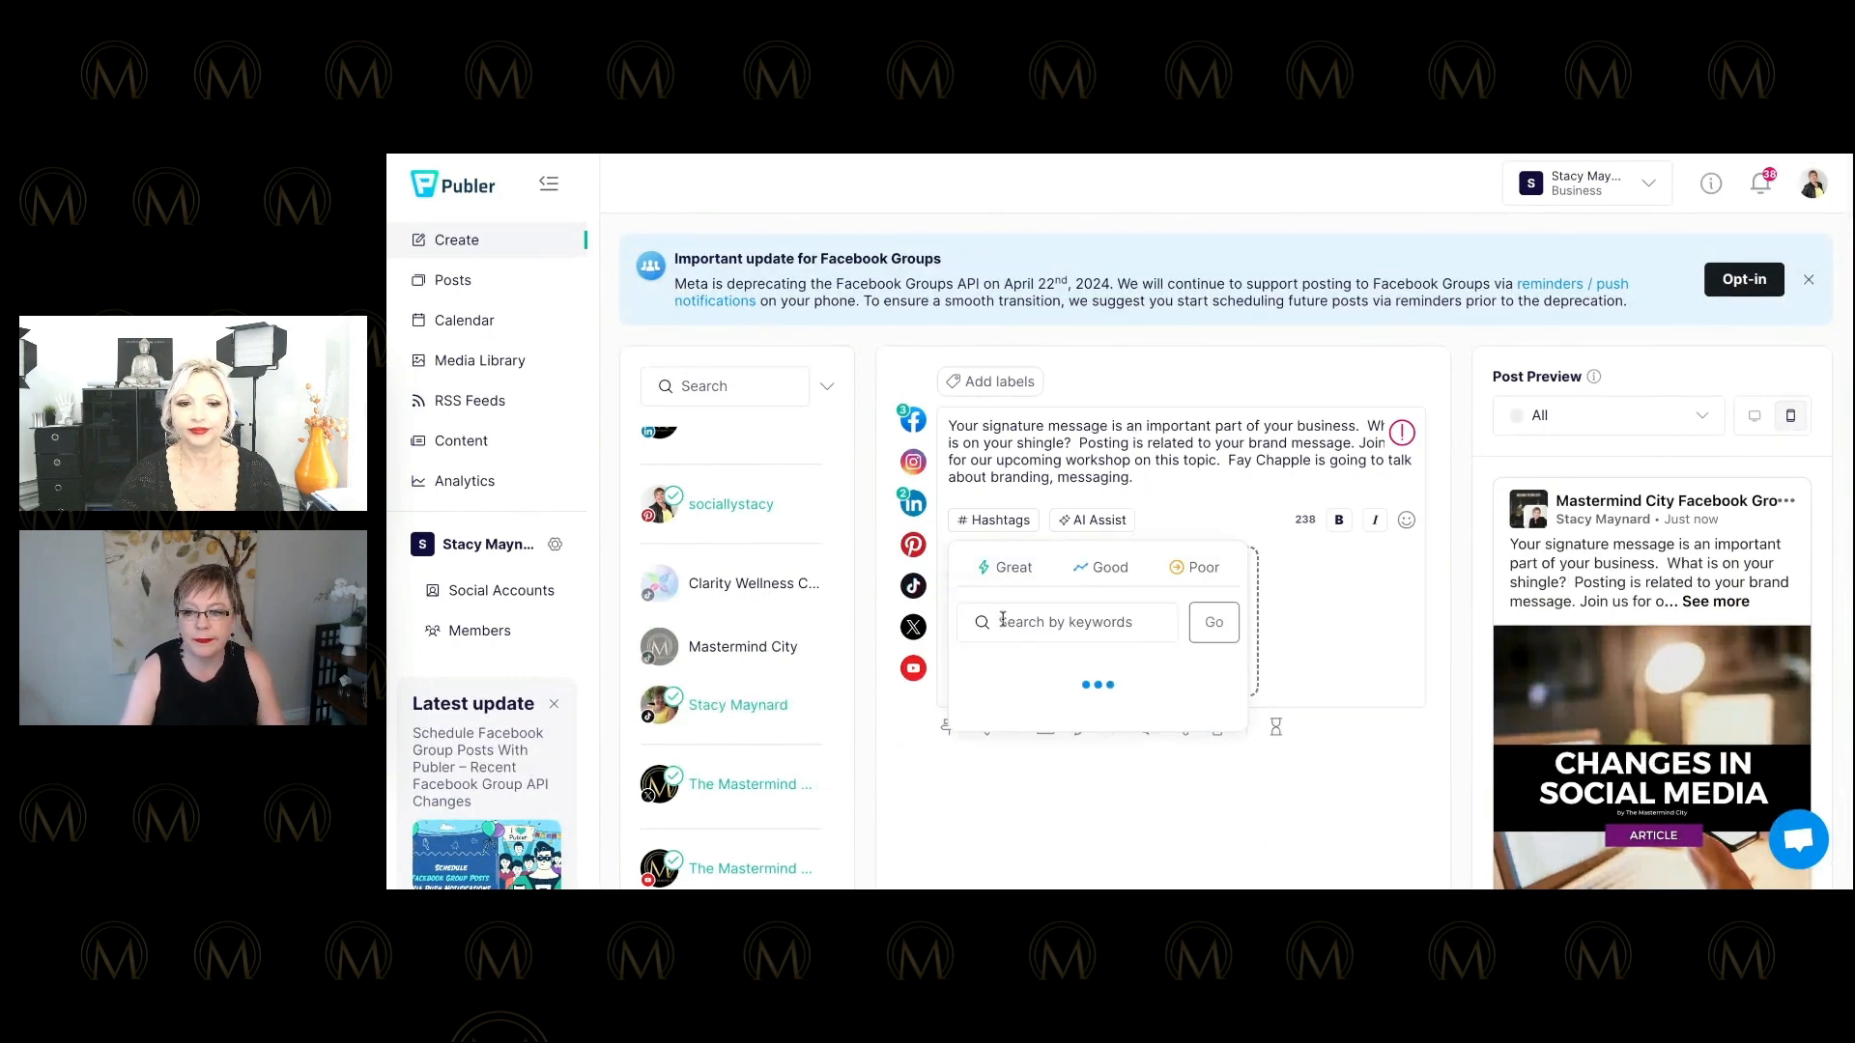
text(messaging)
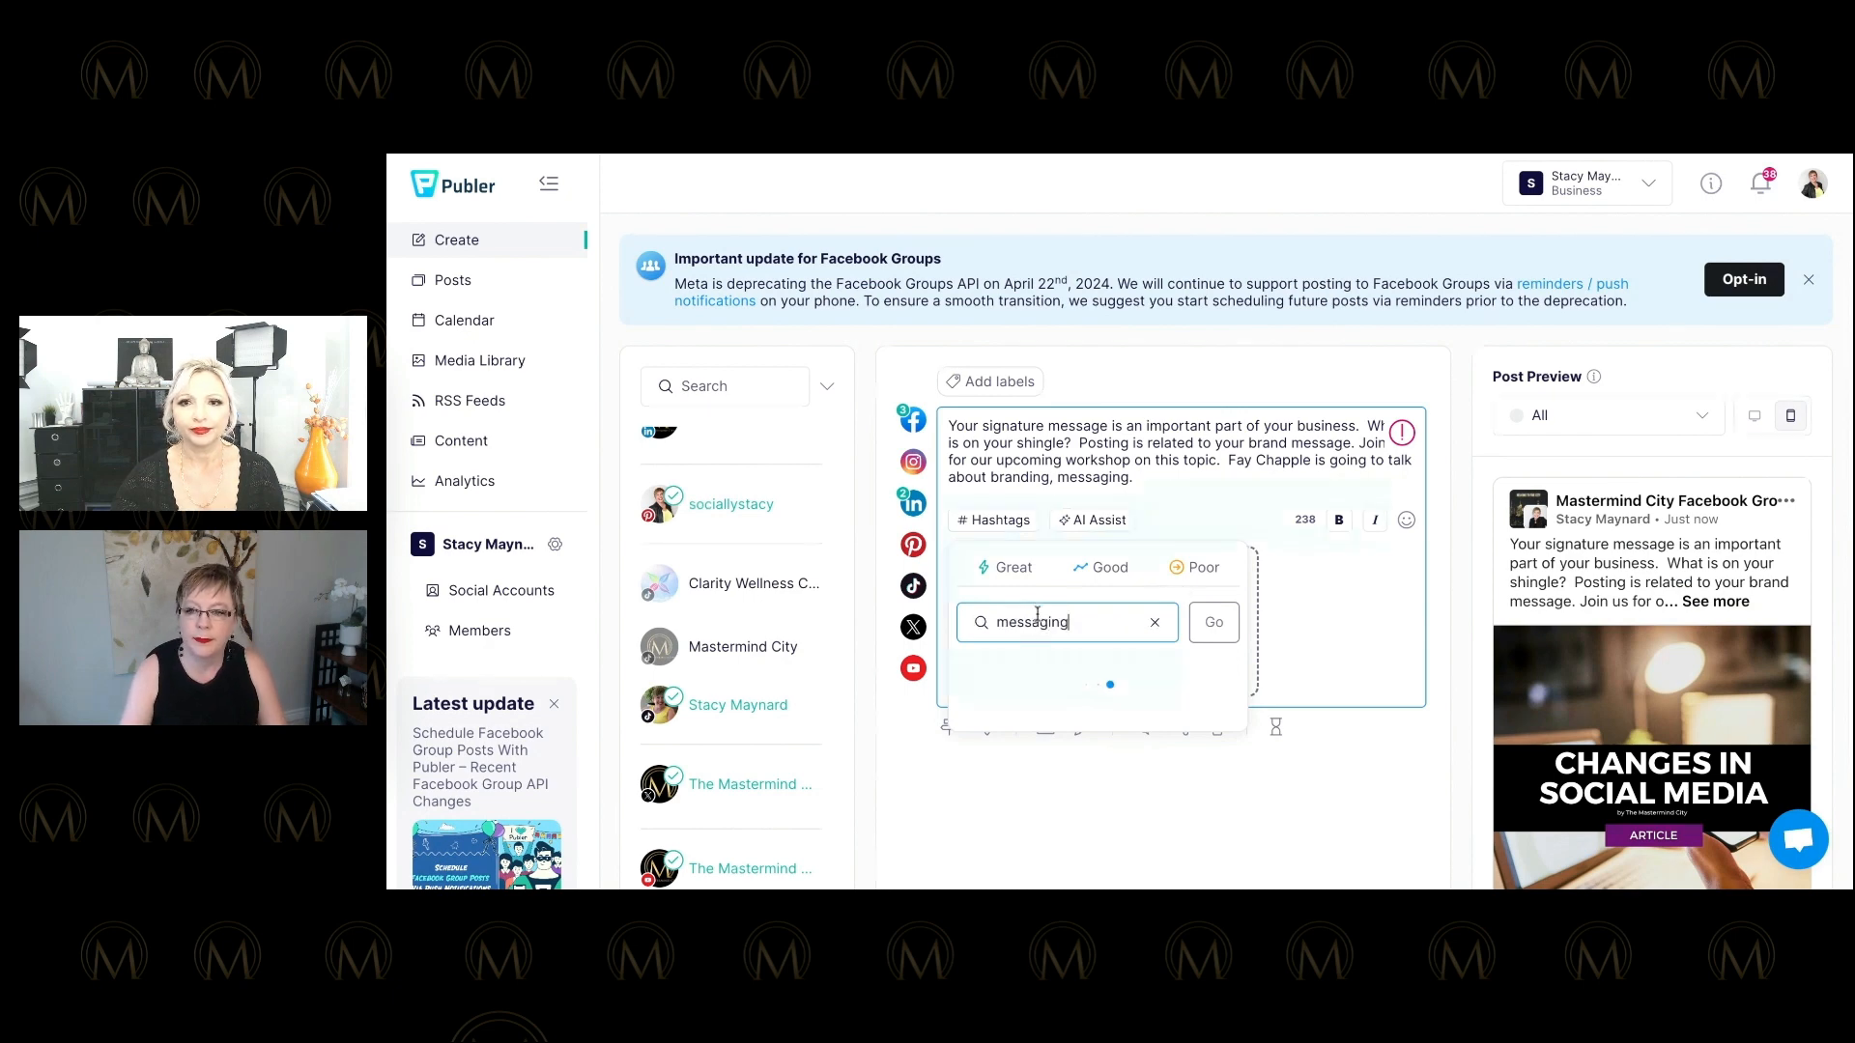
scroll(1095, 652, down, 3)
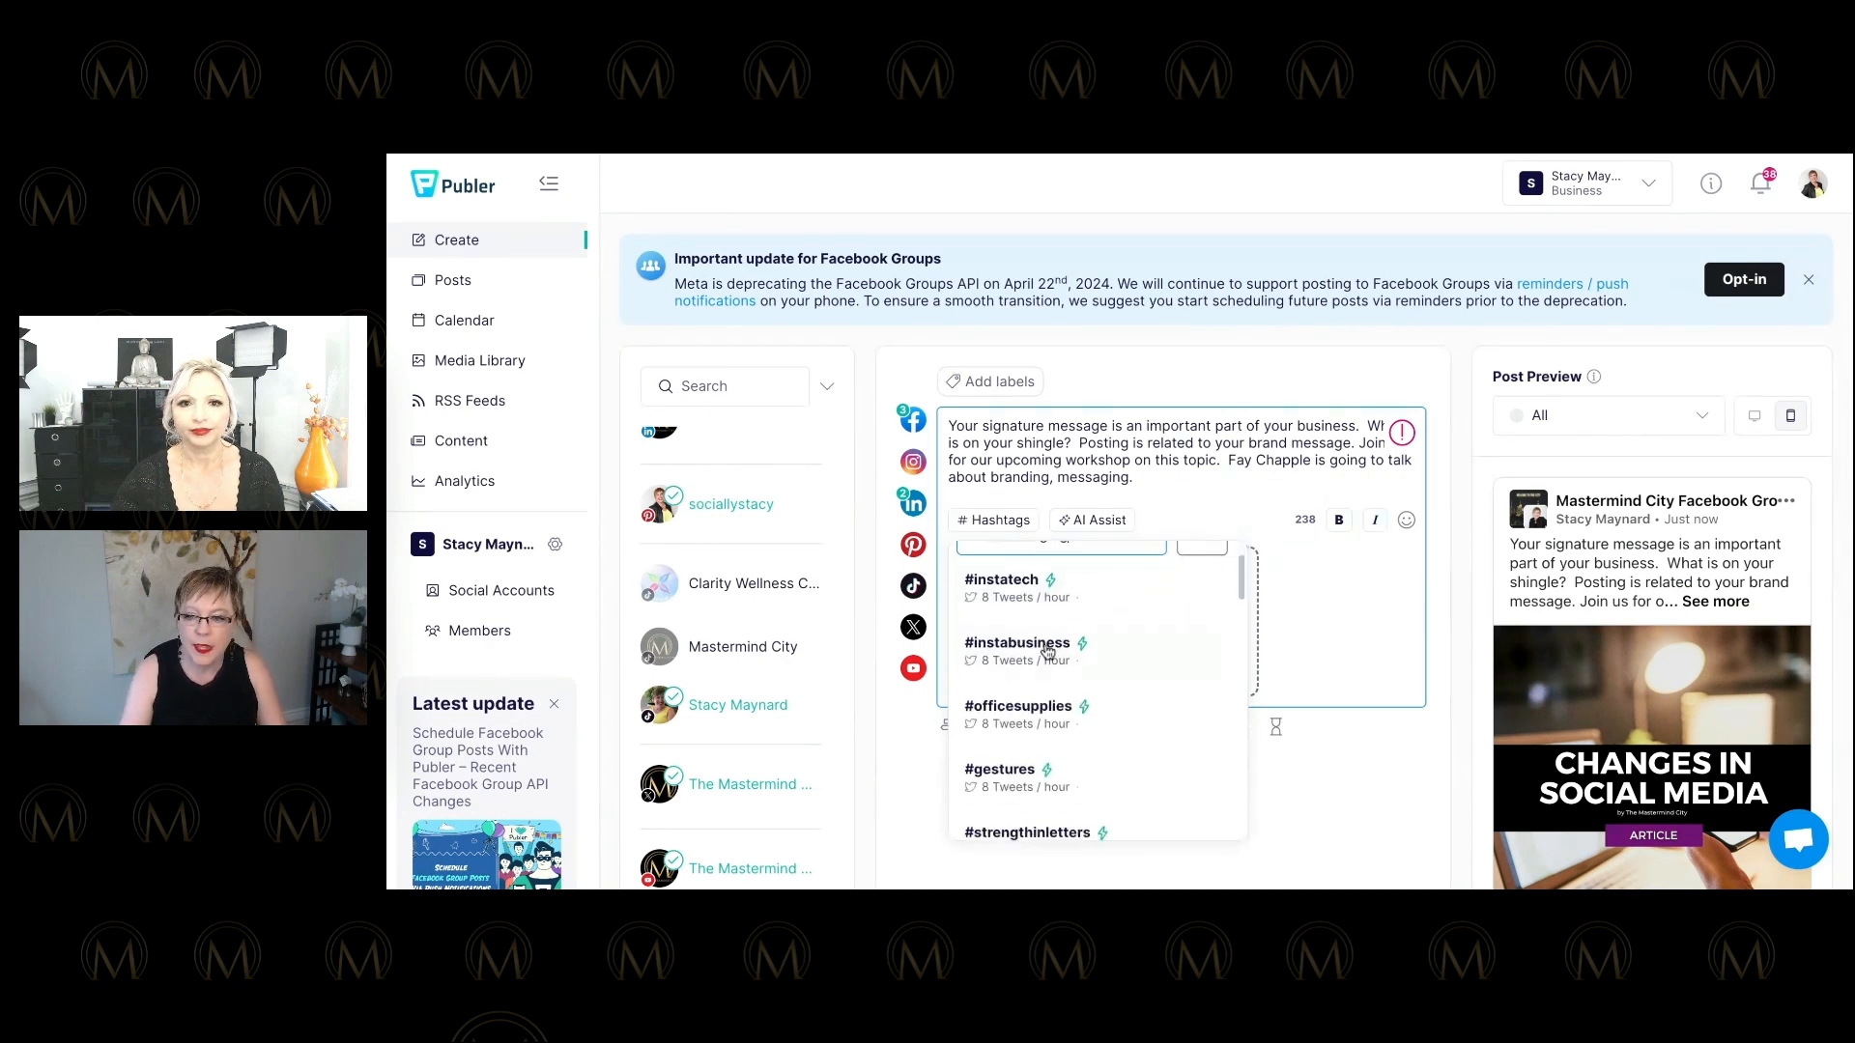
scroll(1031, 653, up, 3)
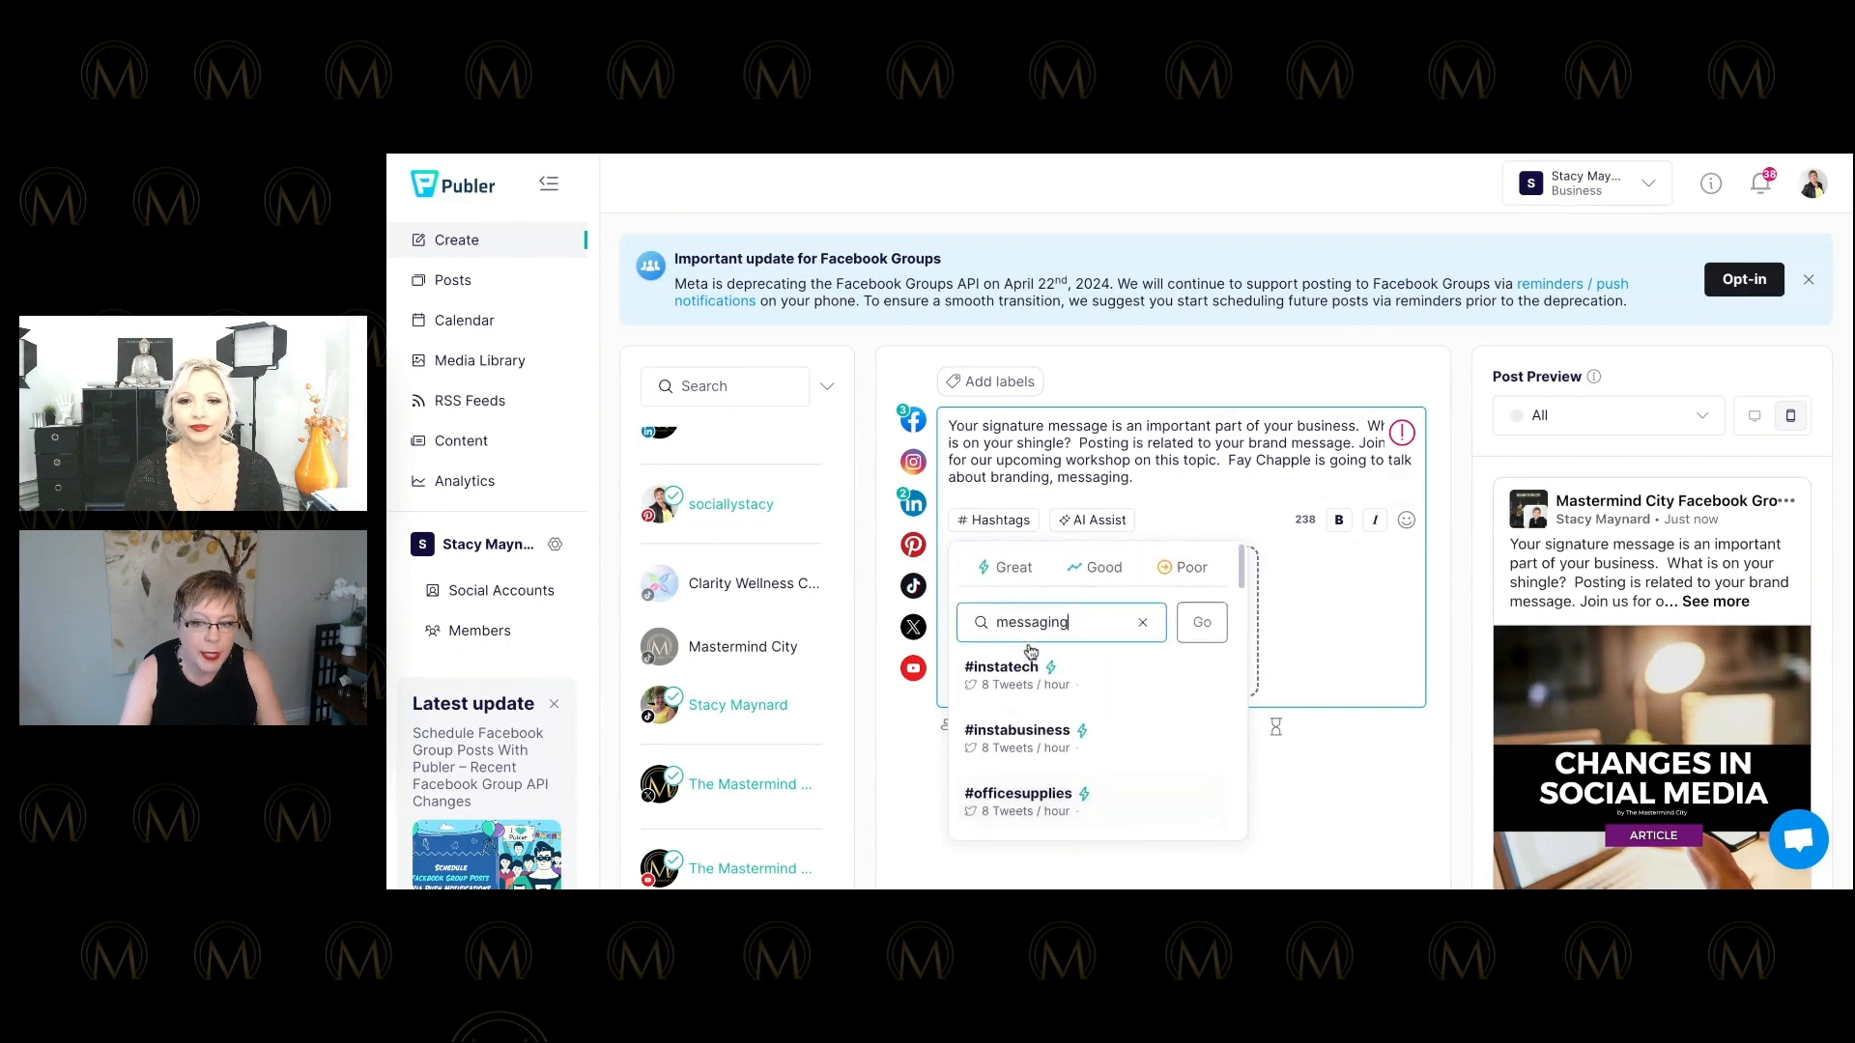
drag(1073, 626, 917, 627)
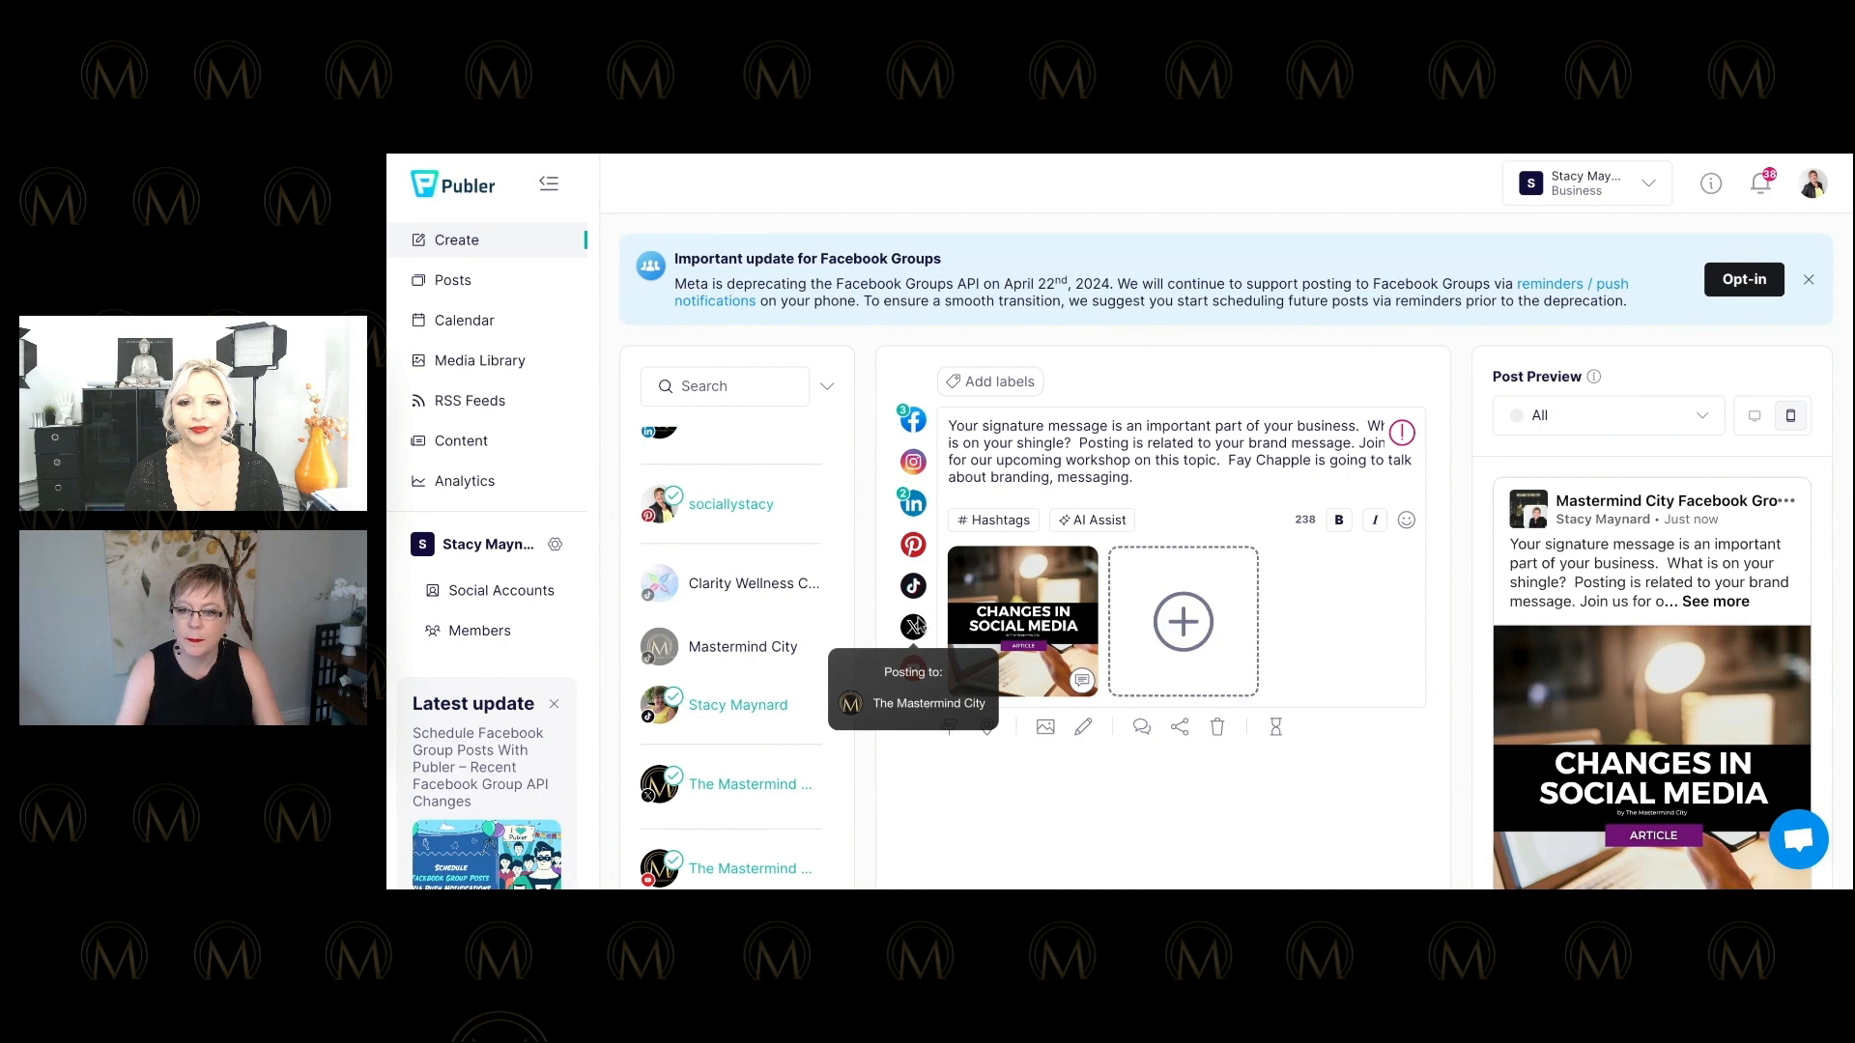
click(995, 522)
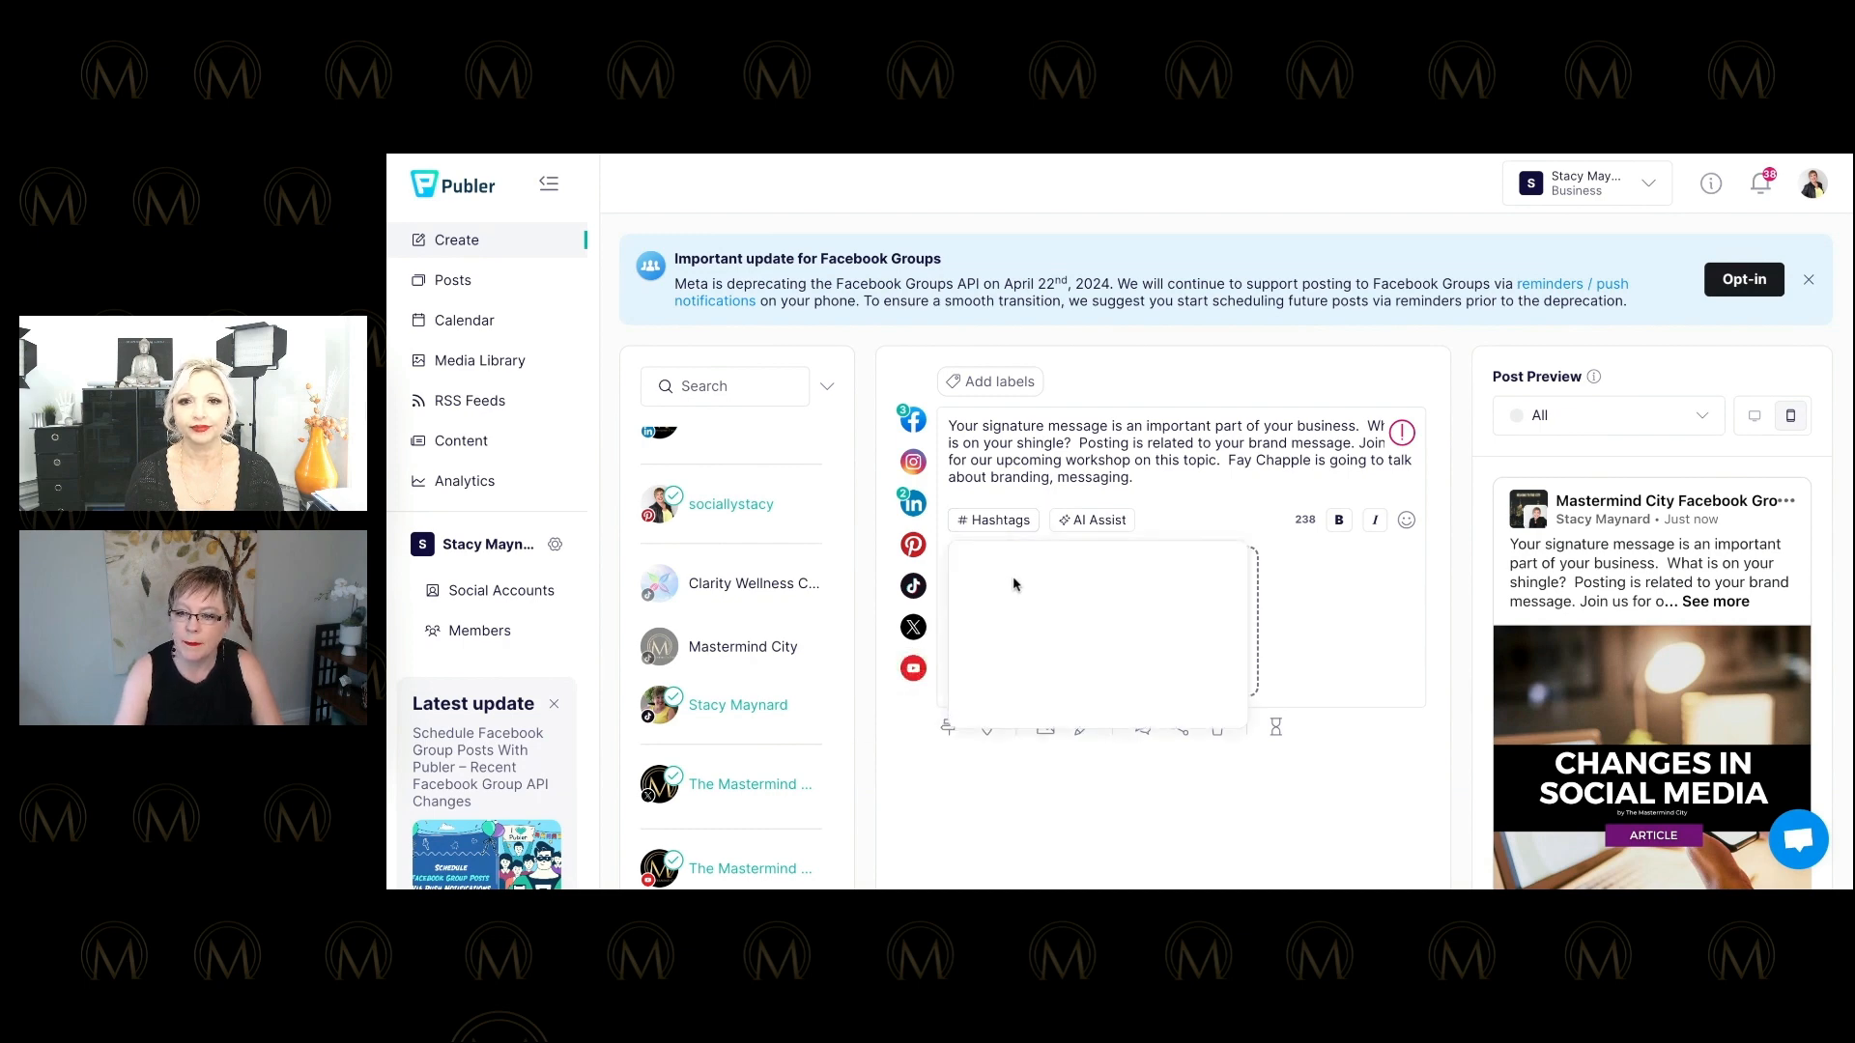
click(1024, 461)
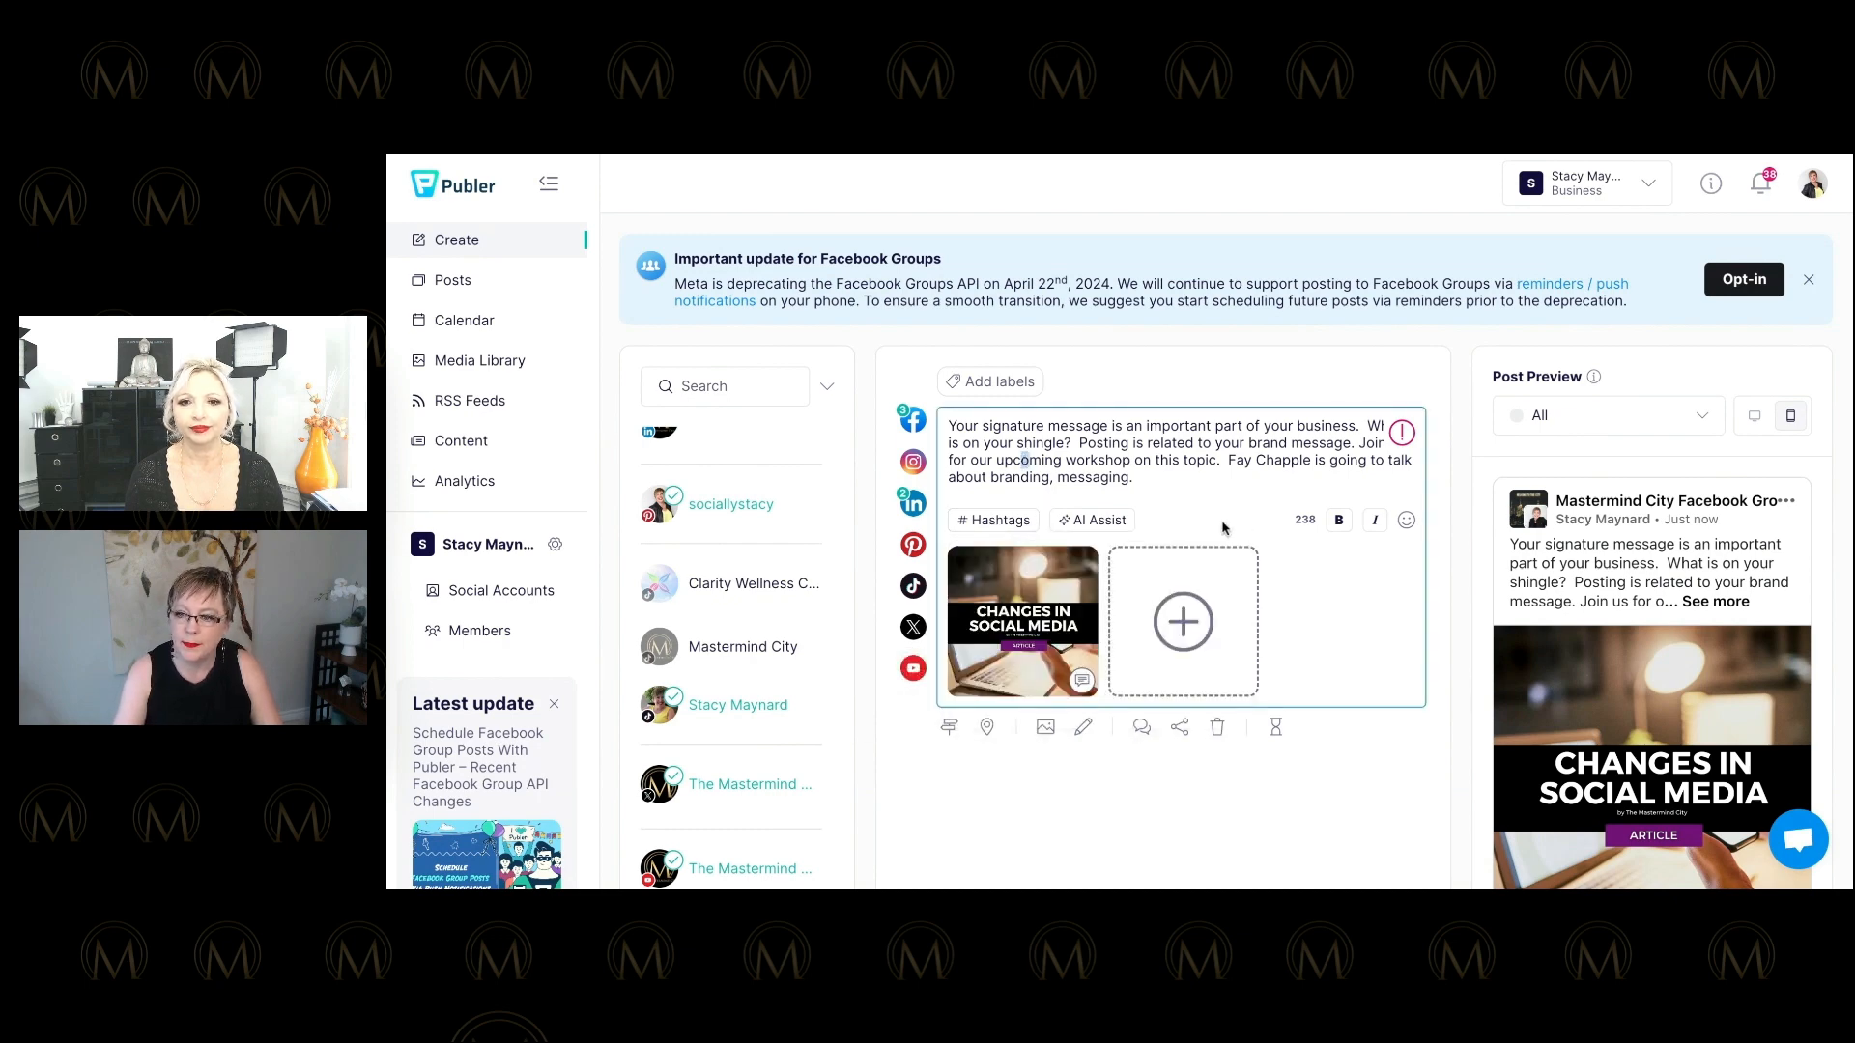
click(973, 526)
click(1017, 623)
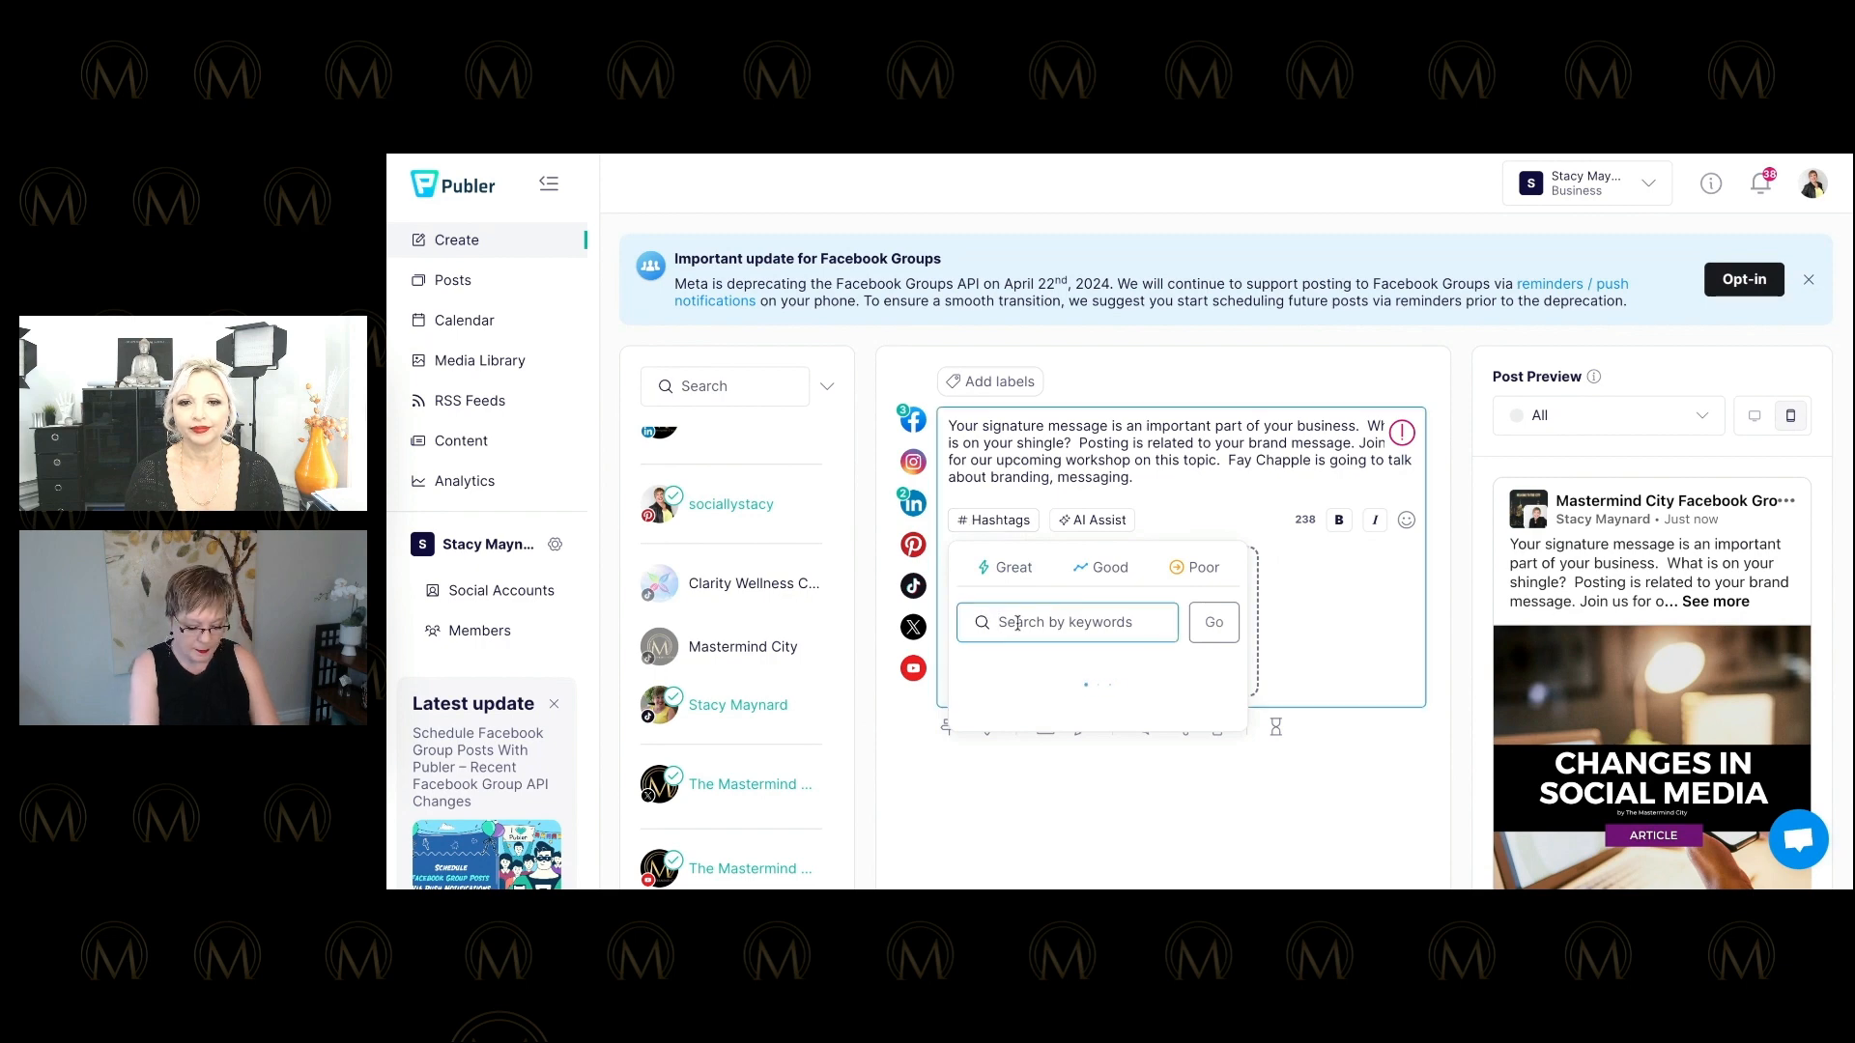
text(branding)
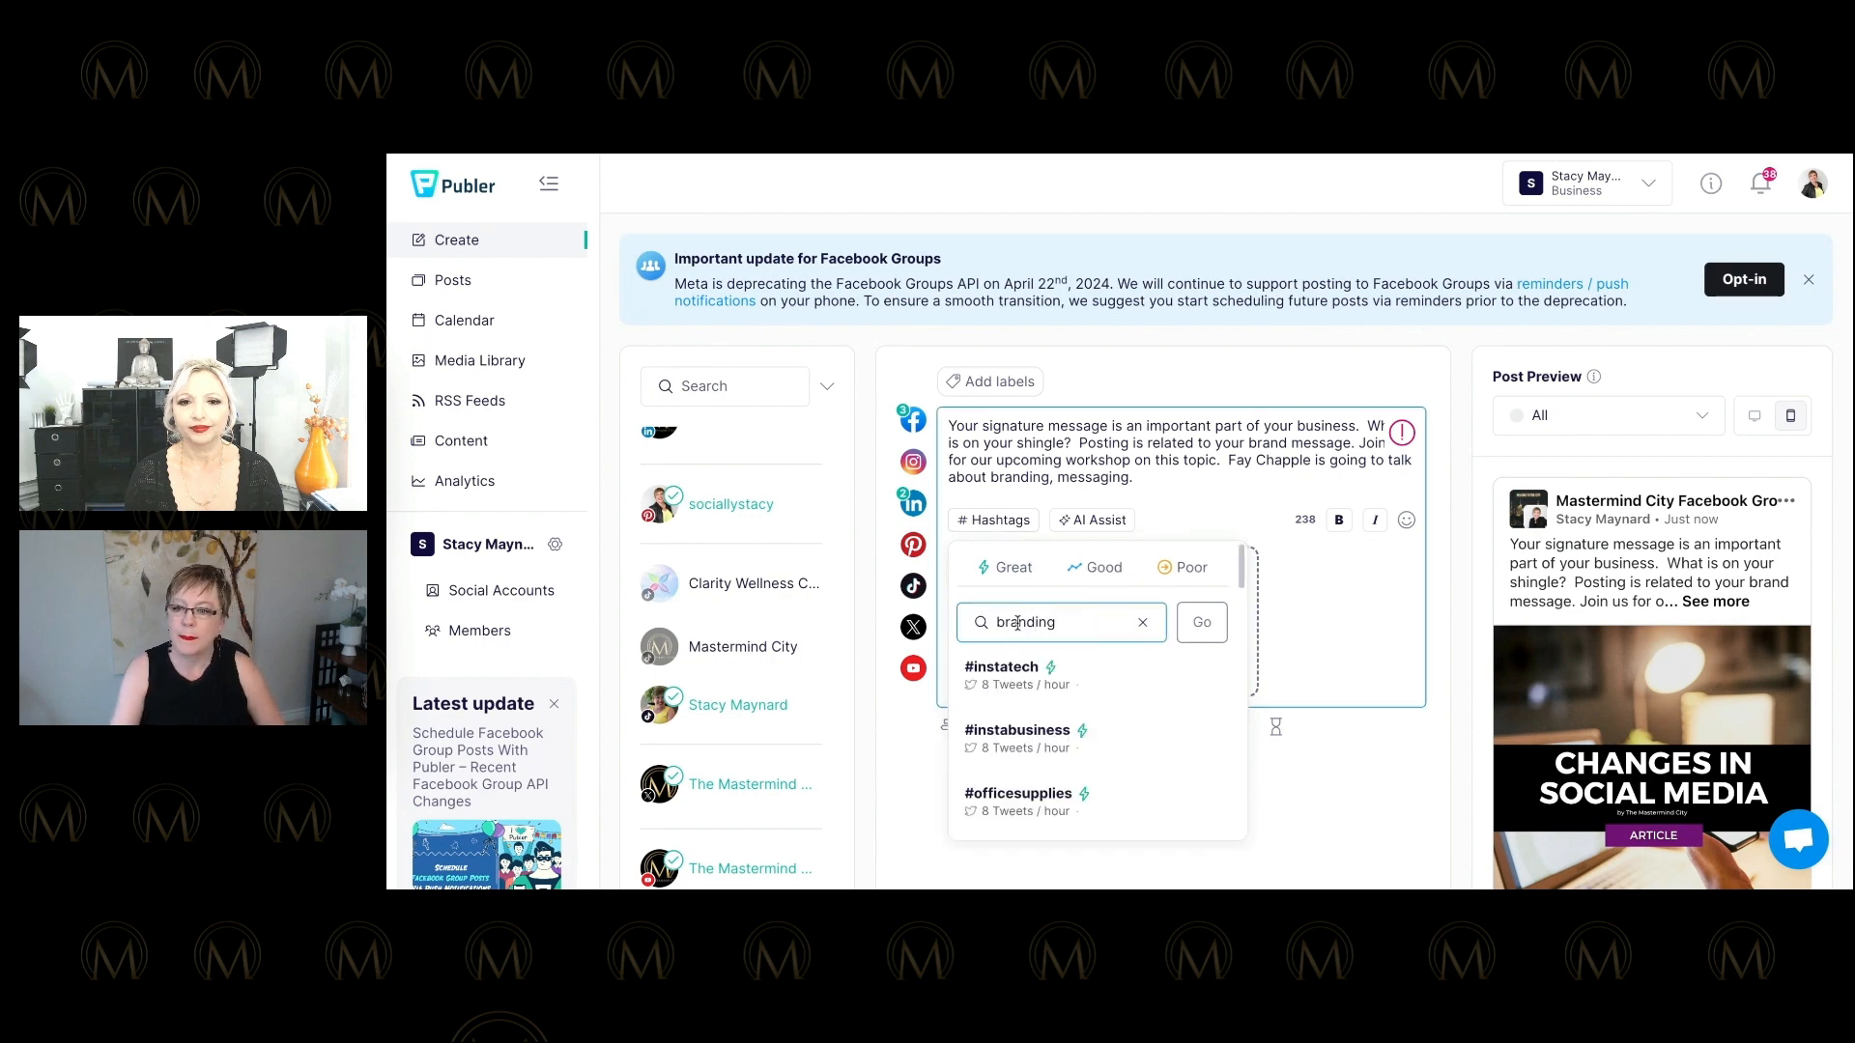
click(1201, 622)
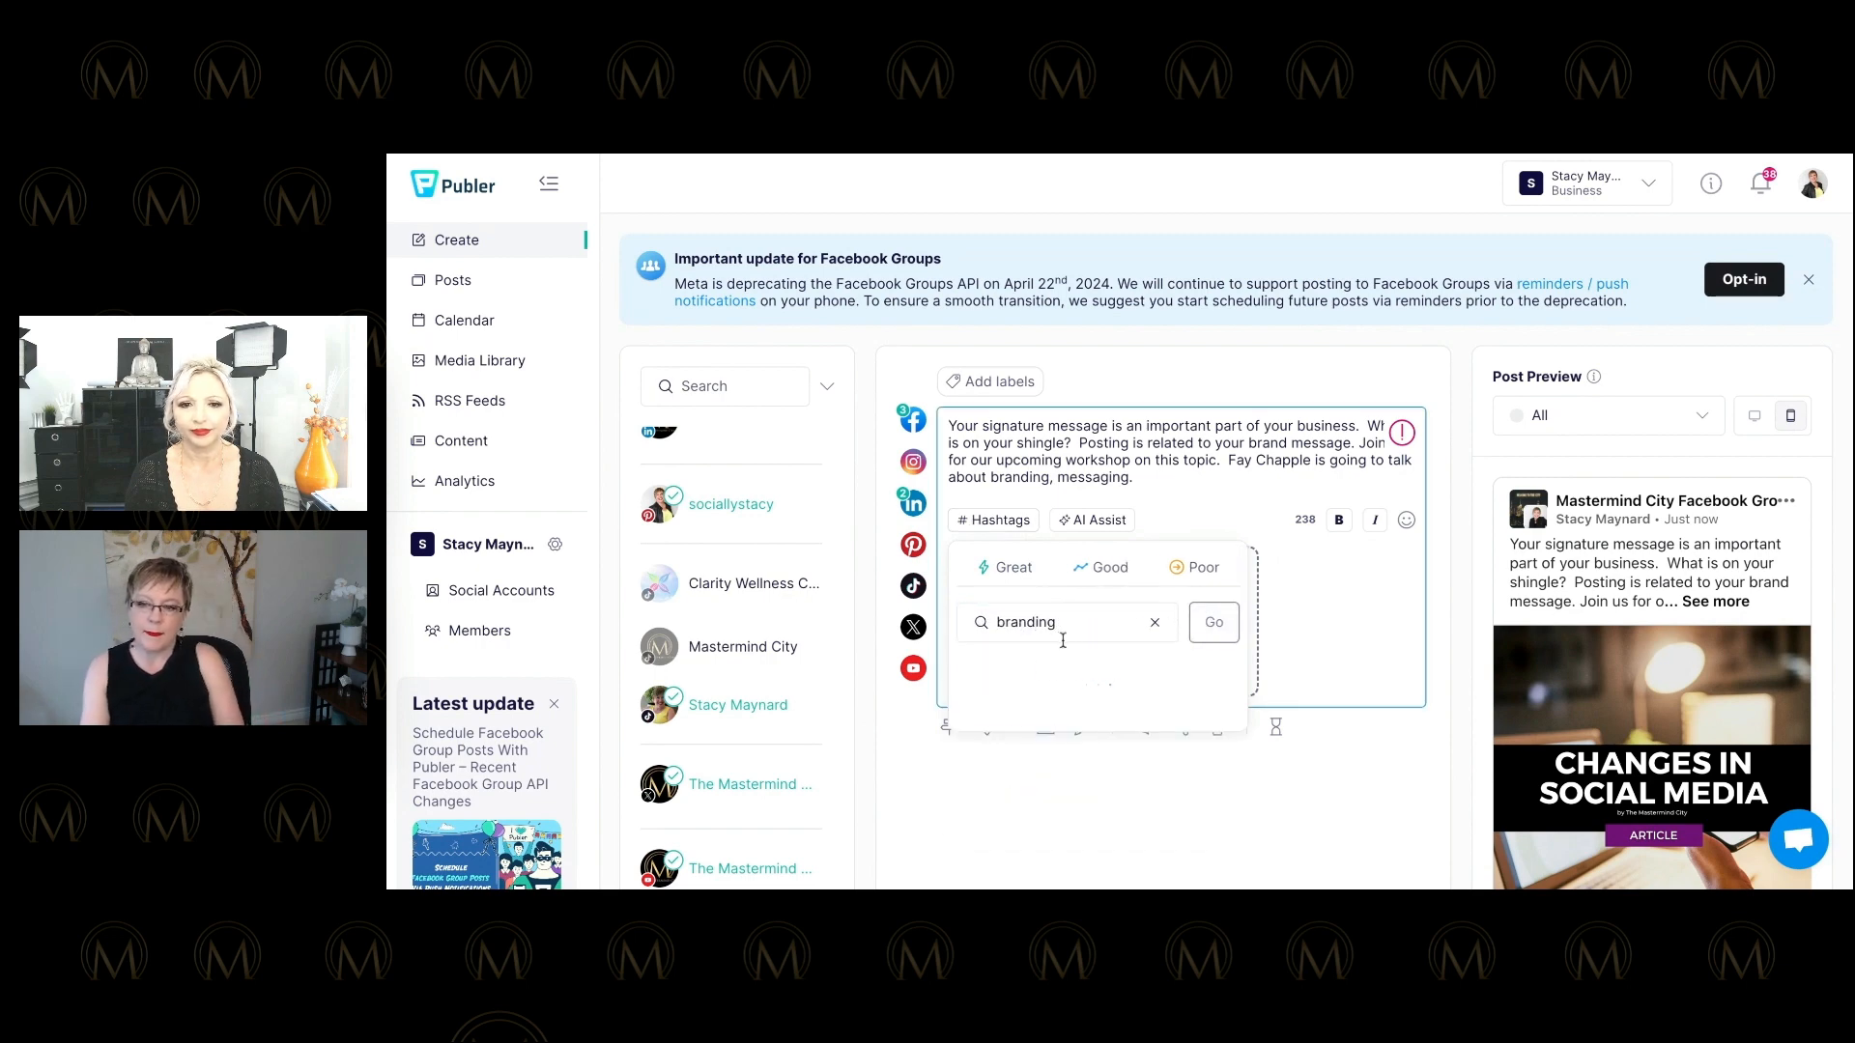
Insert #personalbrand, #digitalbranding and #socialmedia from the suggestions into the post.
scroll(1108, 720, down, 1)
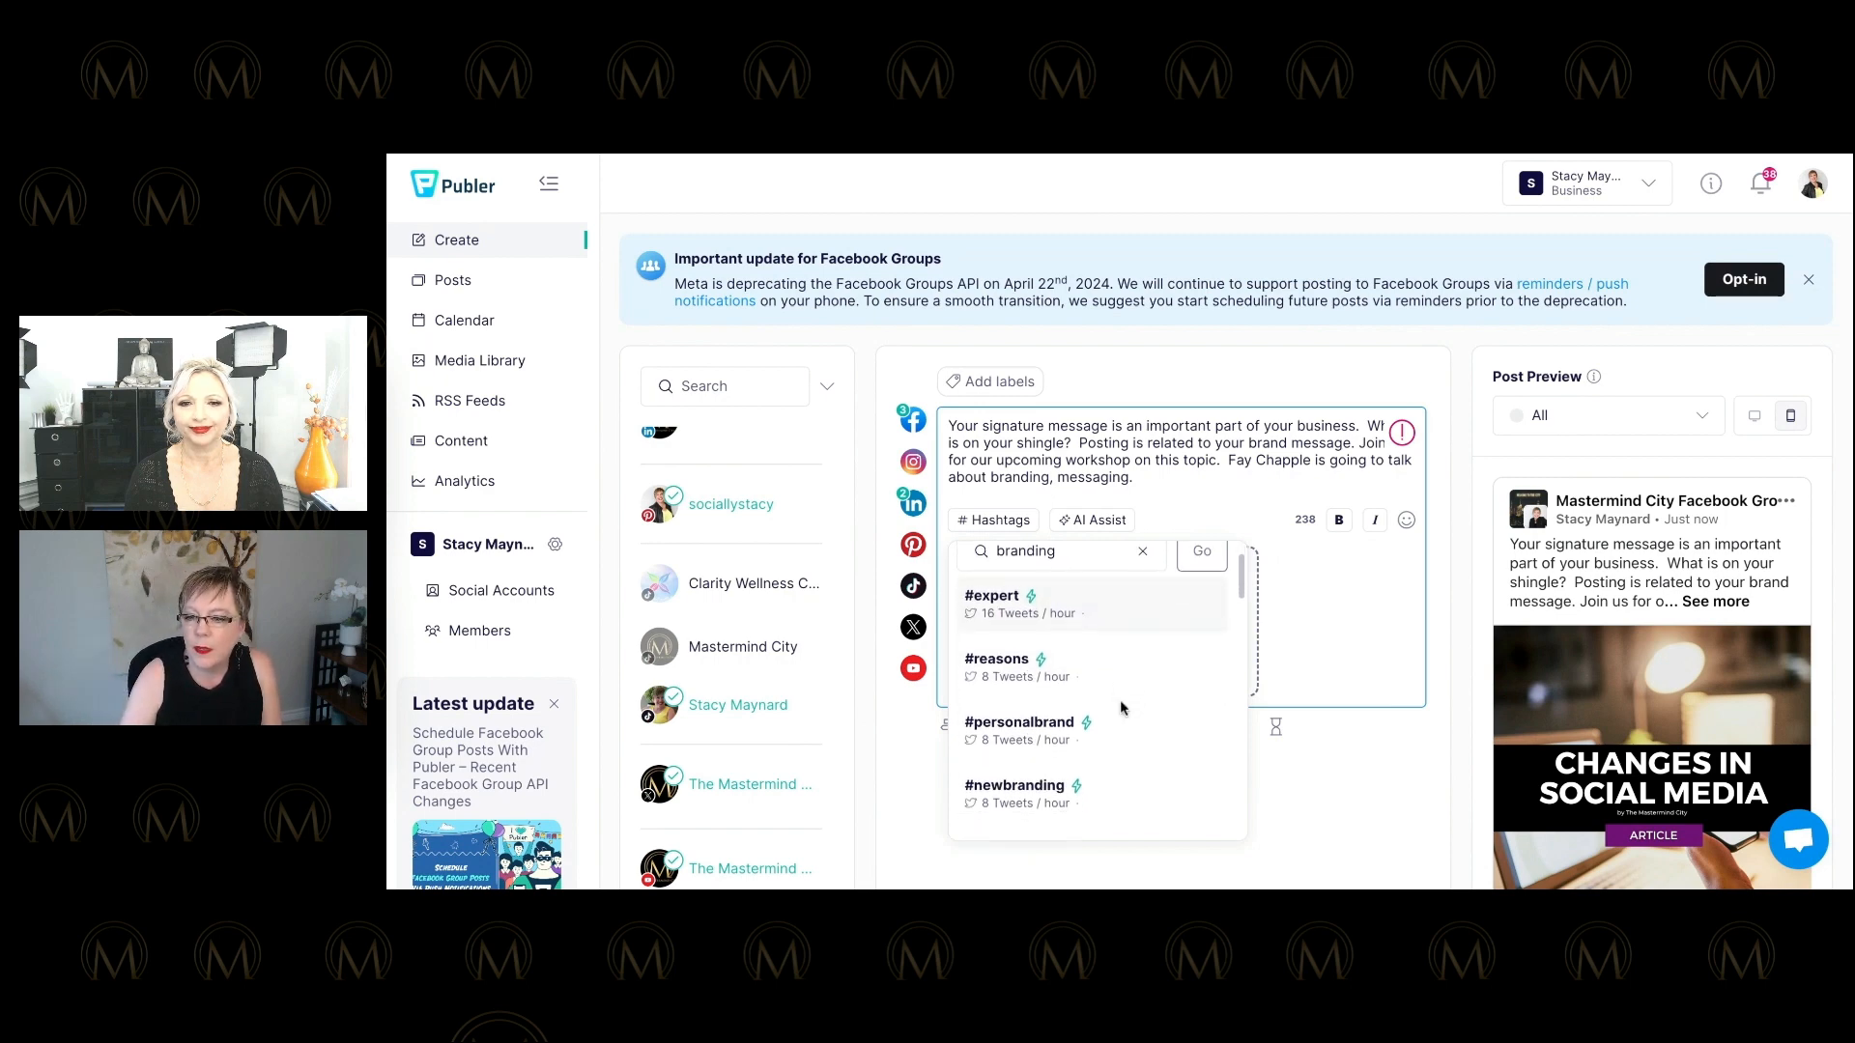
click(1036, 726)
scroll(1070, 700, down, 1)
scroll(1070, 701, down, 3)
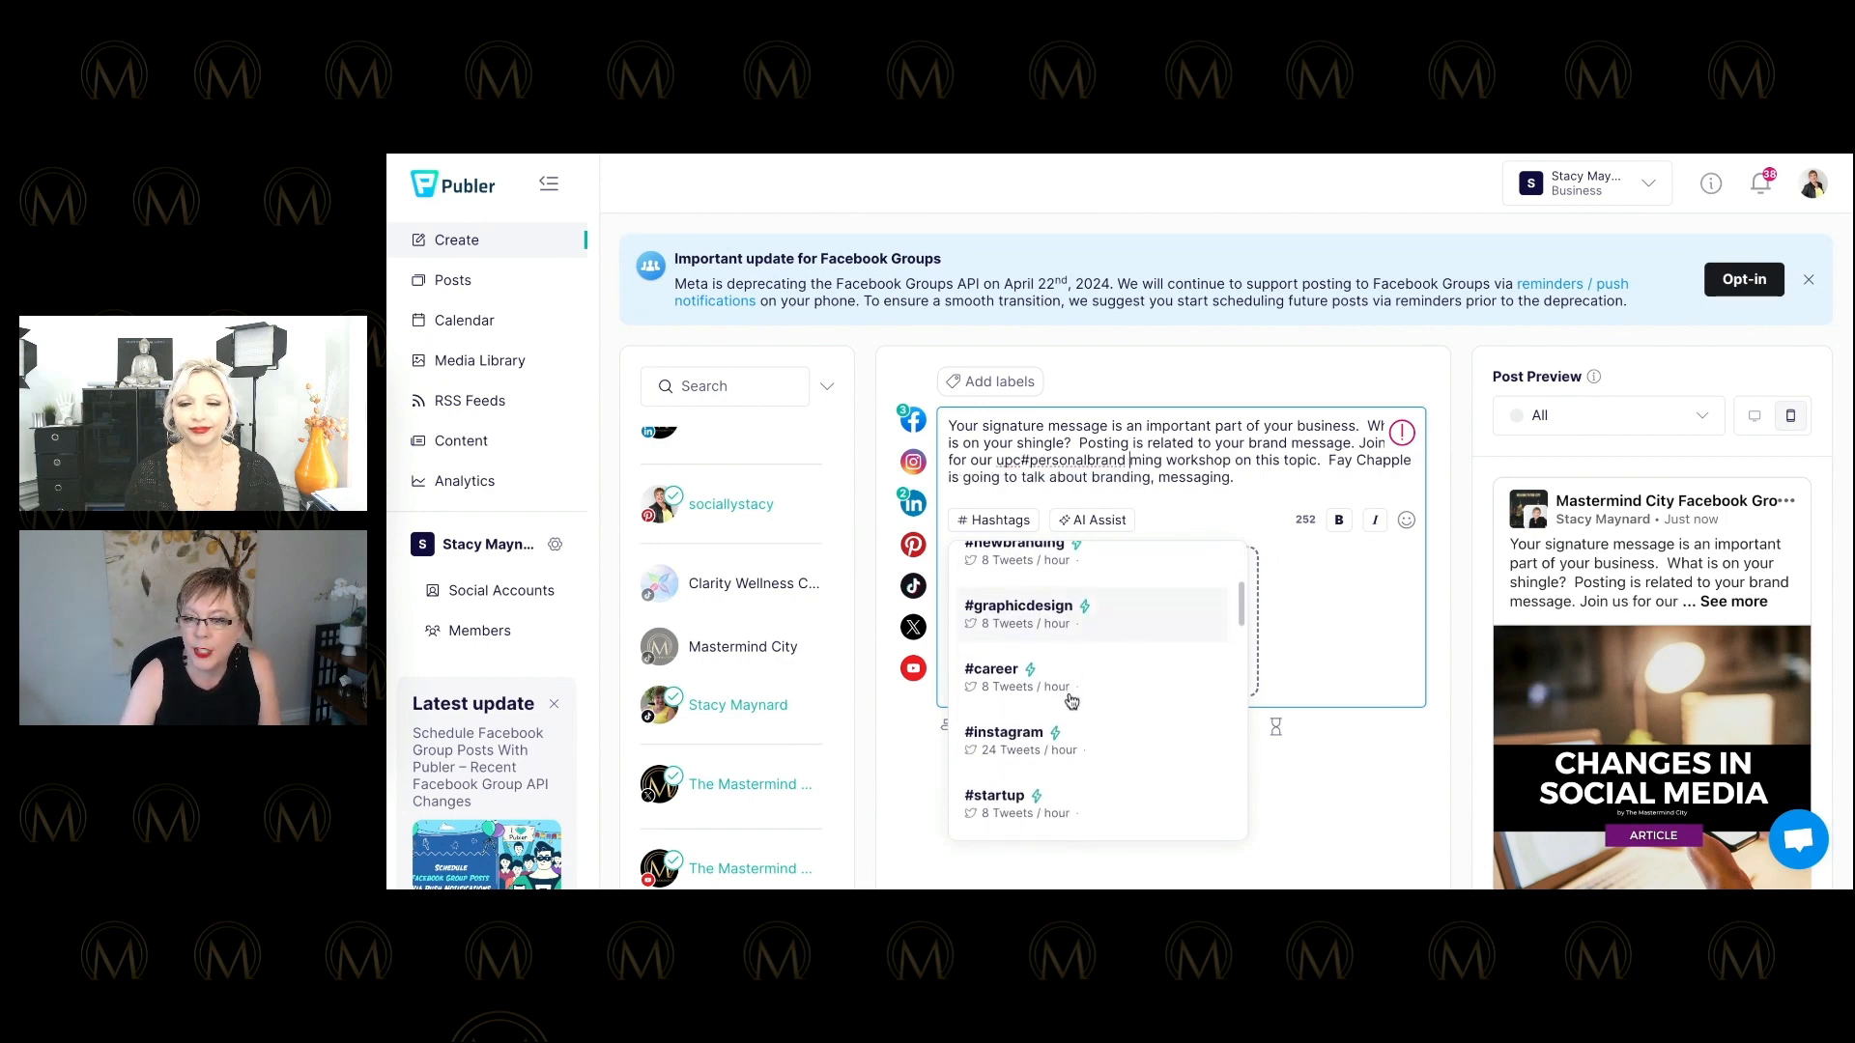
scroll(1039, 695, down, 1)
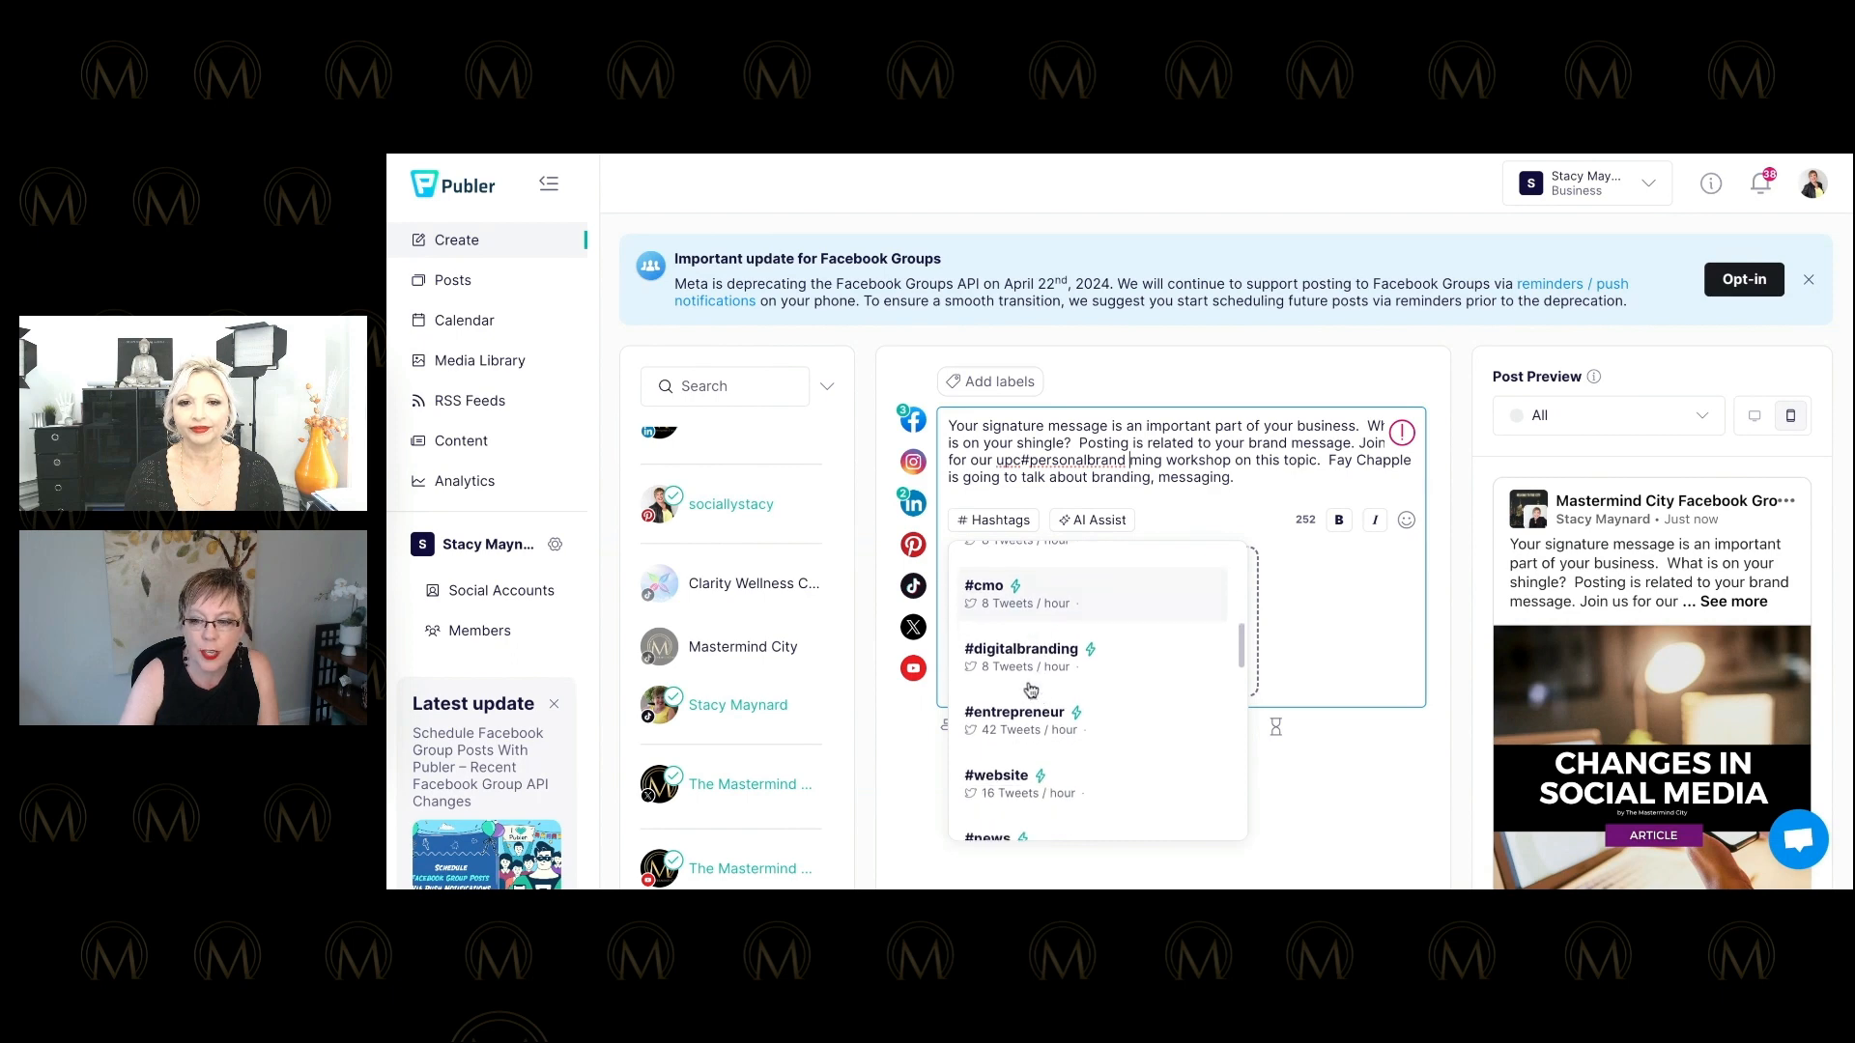
click(1022, 682)
scroll(1022, 715, down, 2)
scroll(1024, 712, down, 3)
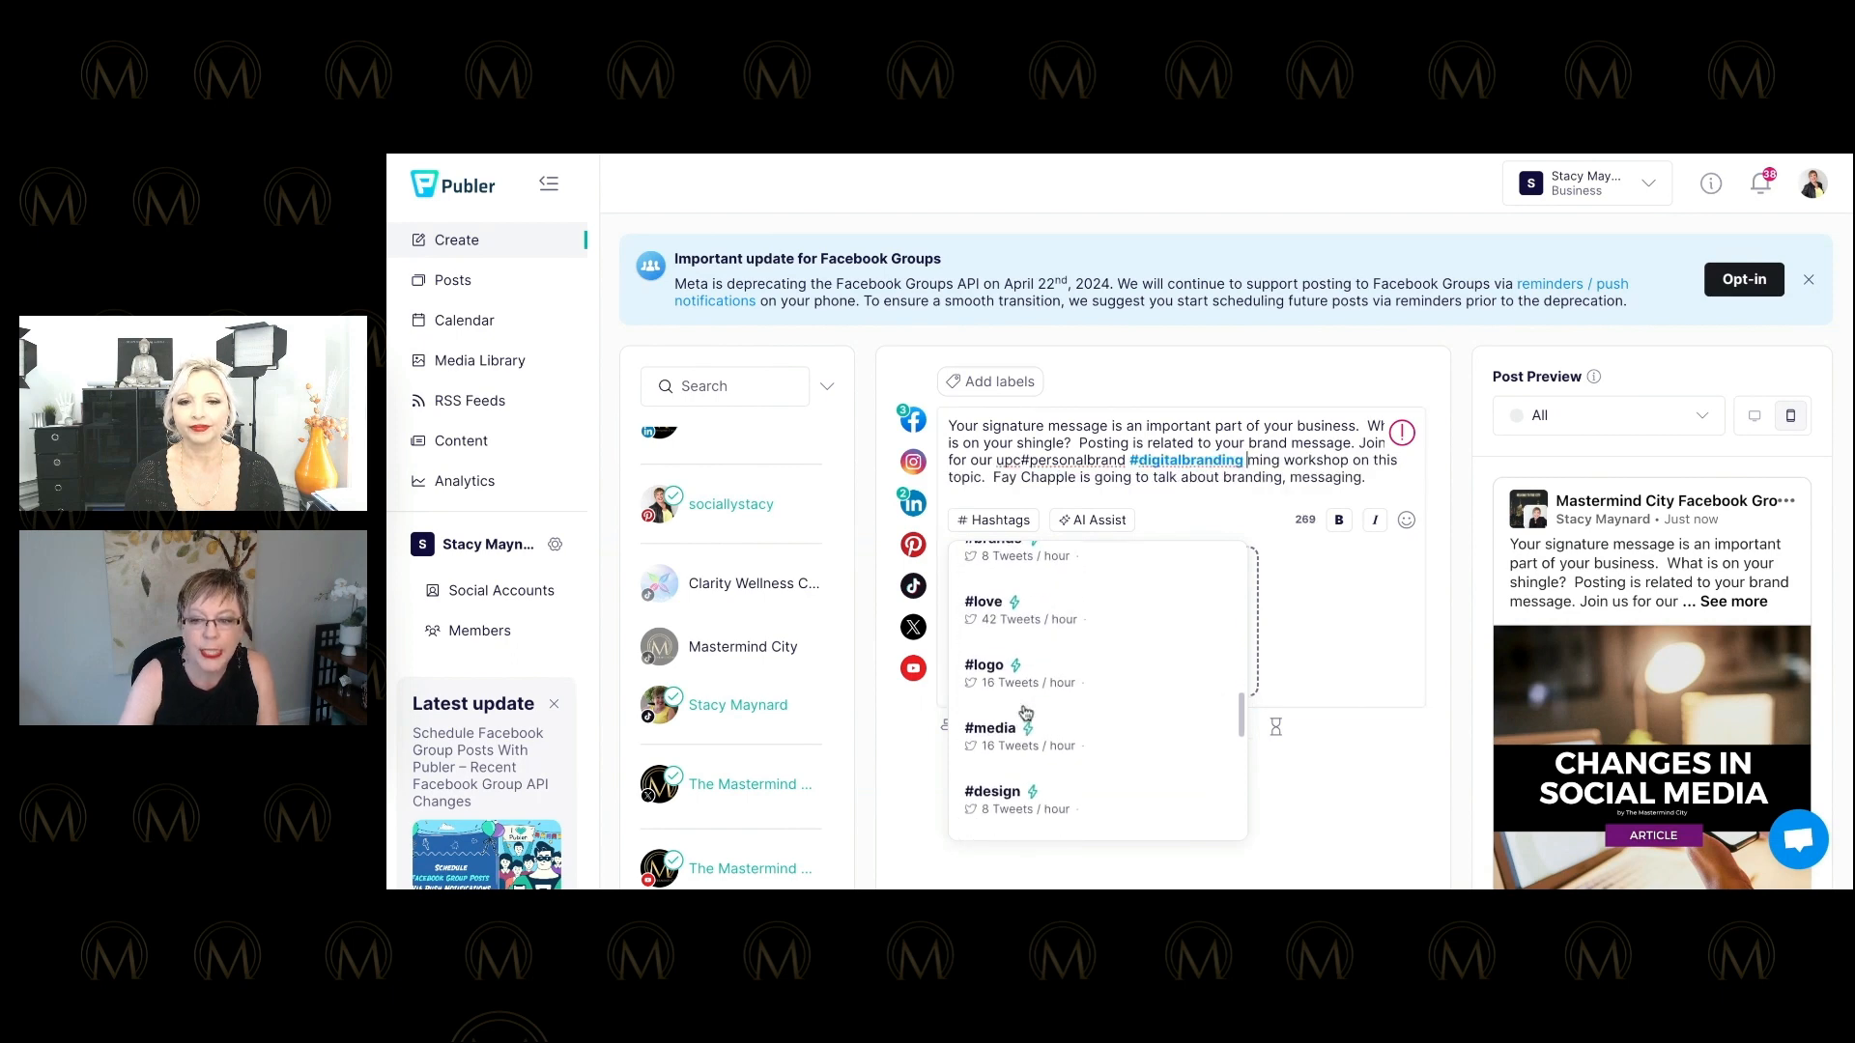
scroll(1014, 715, down, 1)
scroll(1012, 710, down, 2)
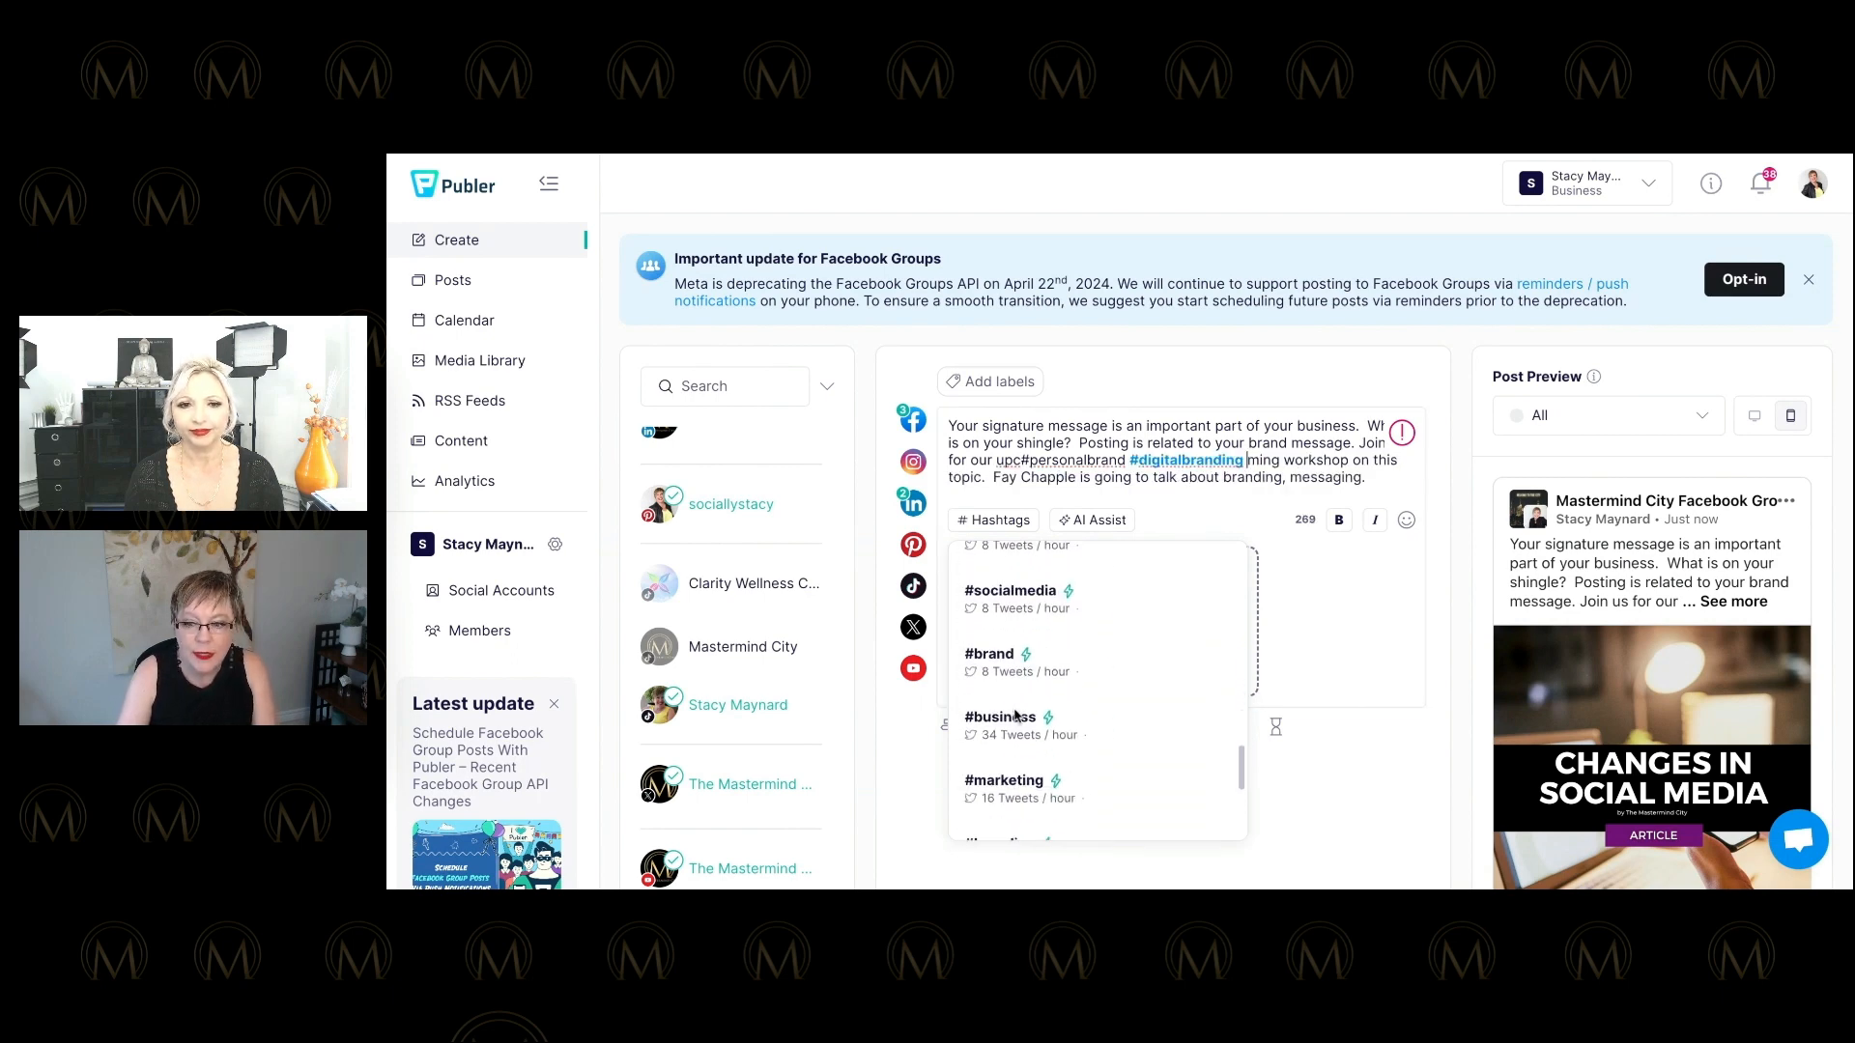
click(1014, 601)
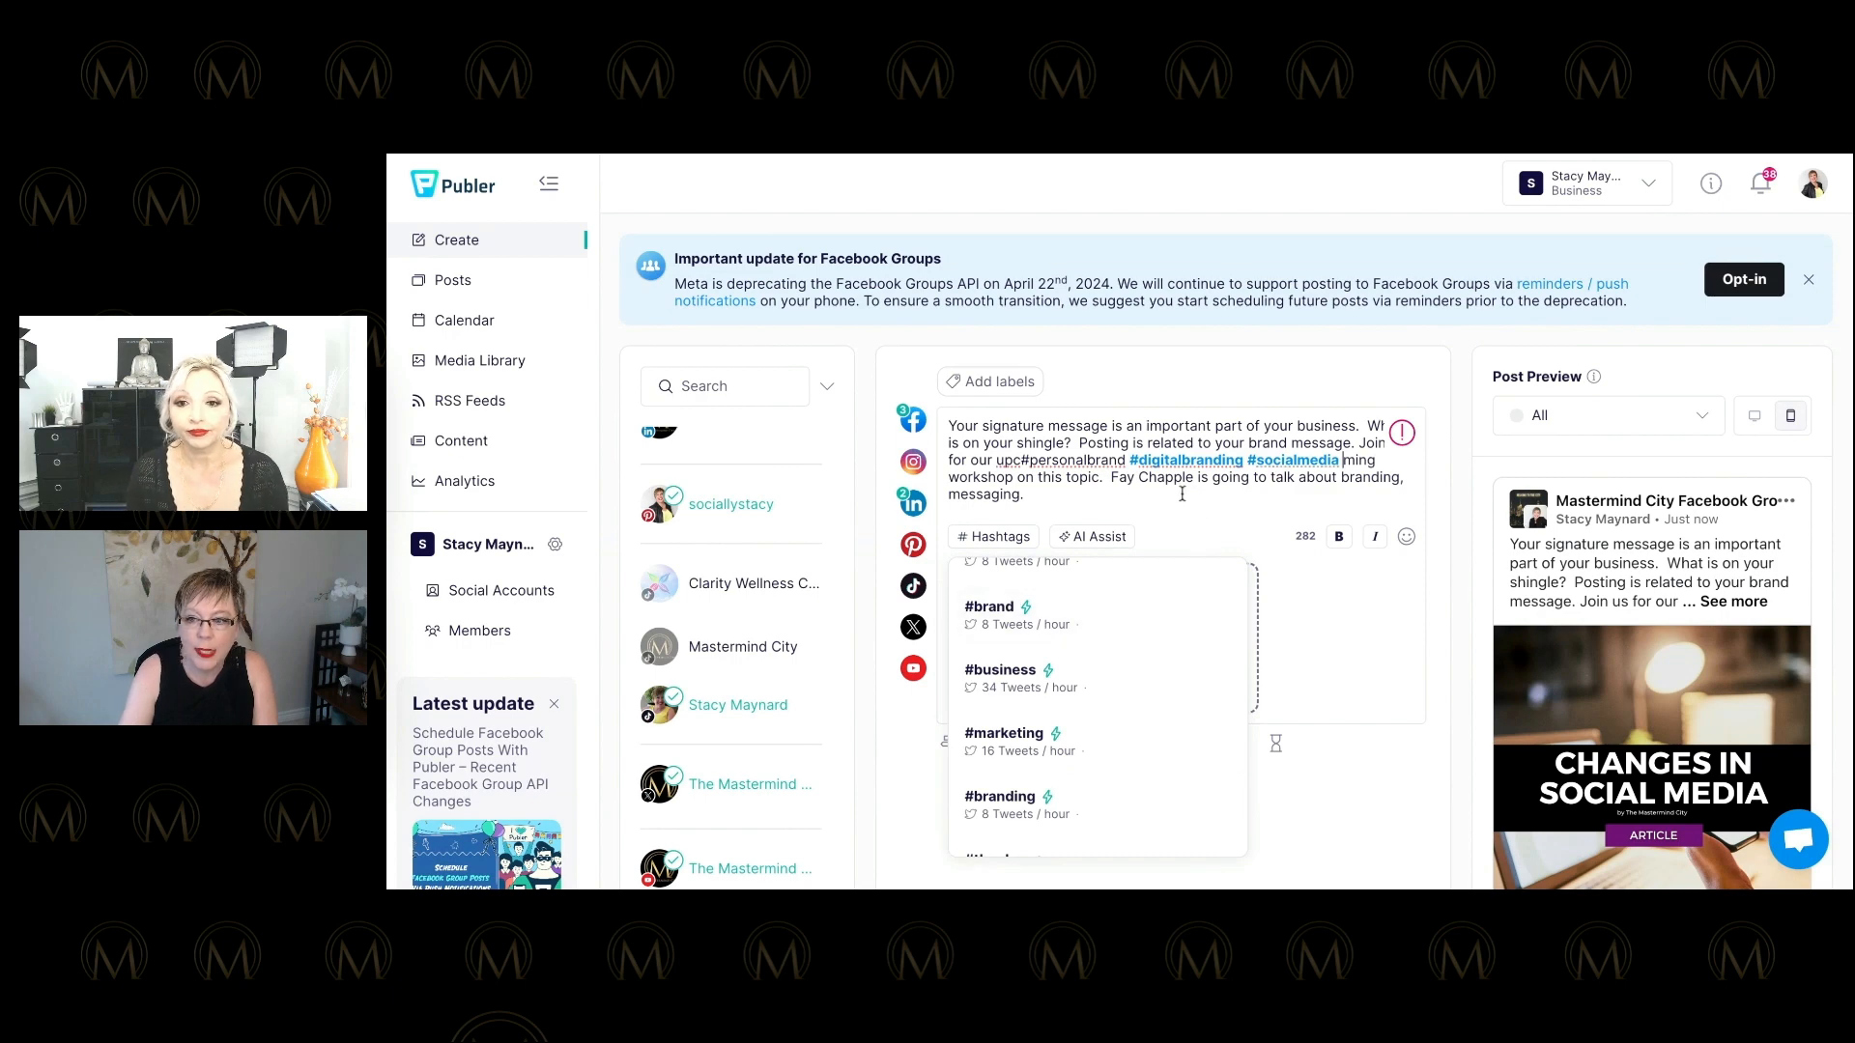
click(1022, 460)
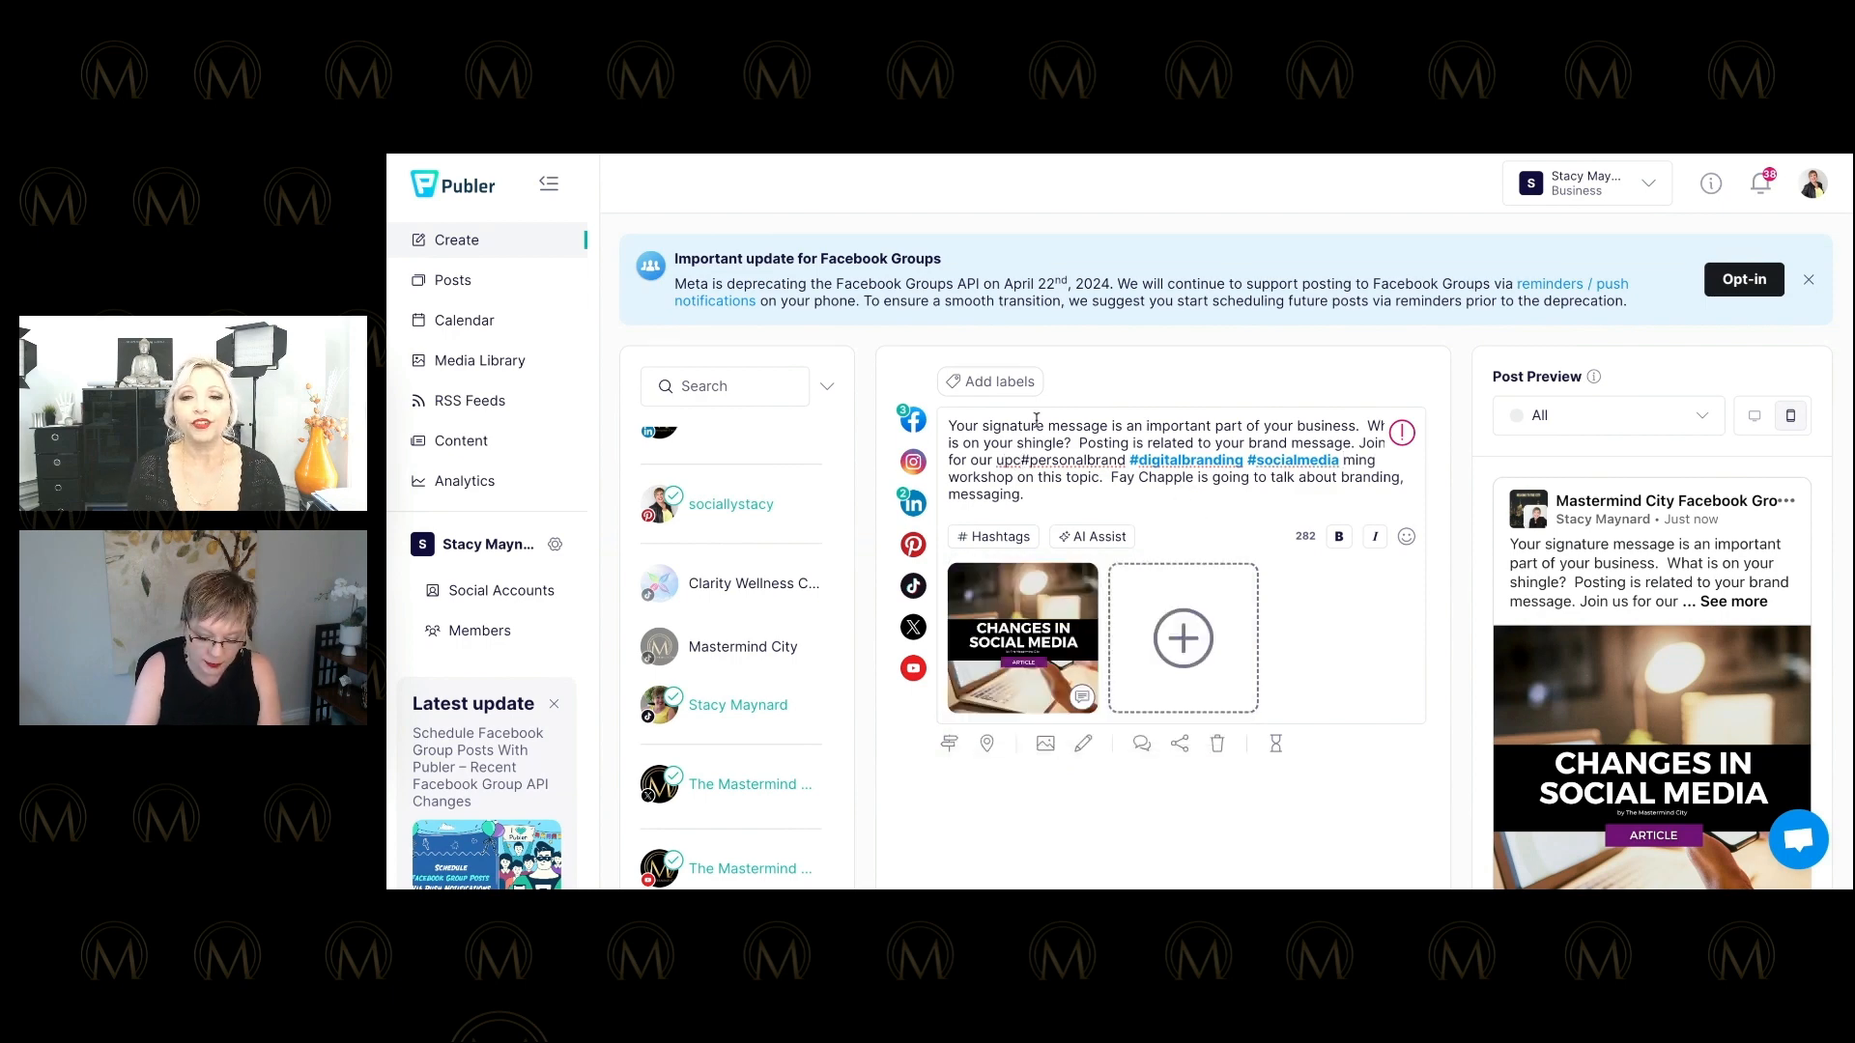
Move the hashtags to the post's end, retype 'upco' to restore 'upcoming', and split per network.
key(BackSpace)
key(BackSpace)
key(BackSpace)
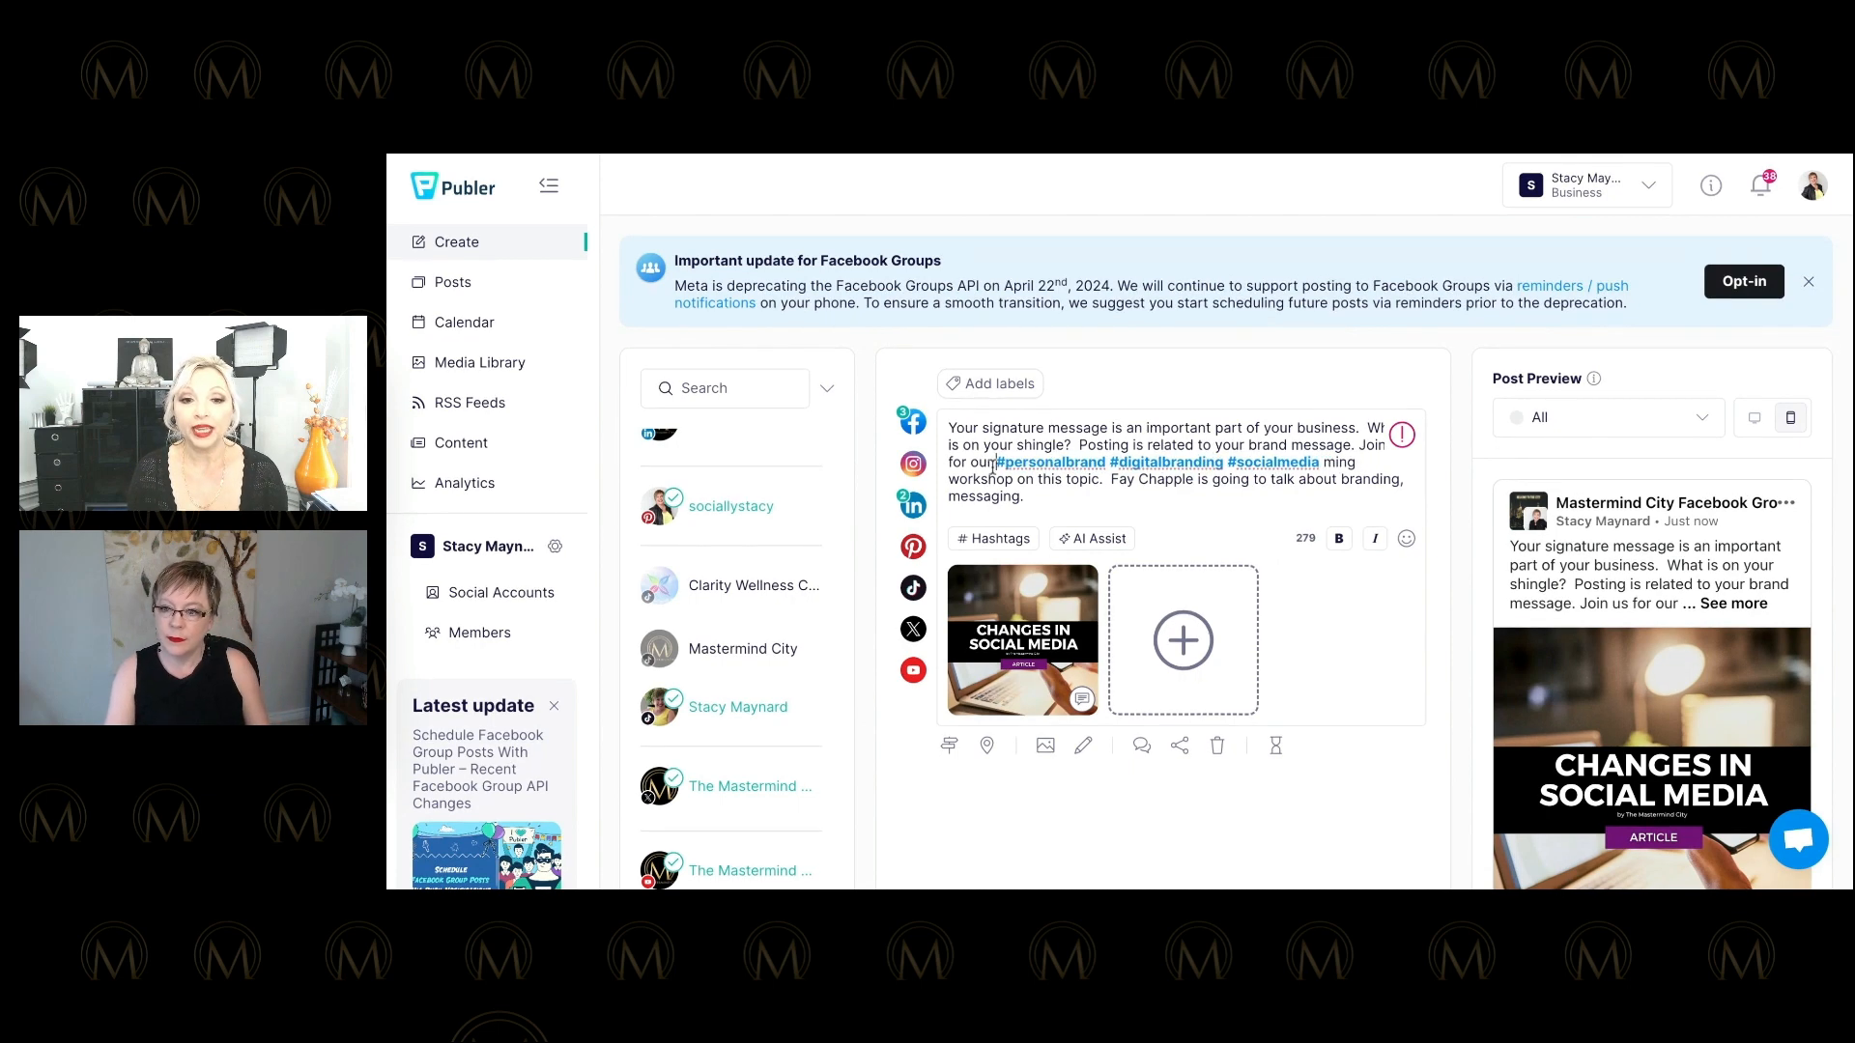
drag(995, 462, 1169, 499)
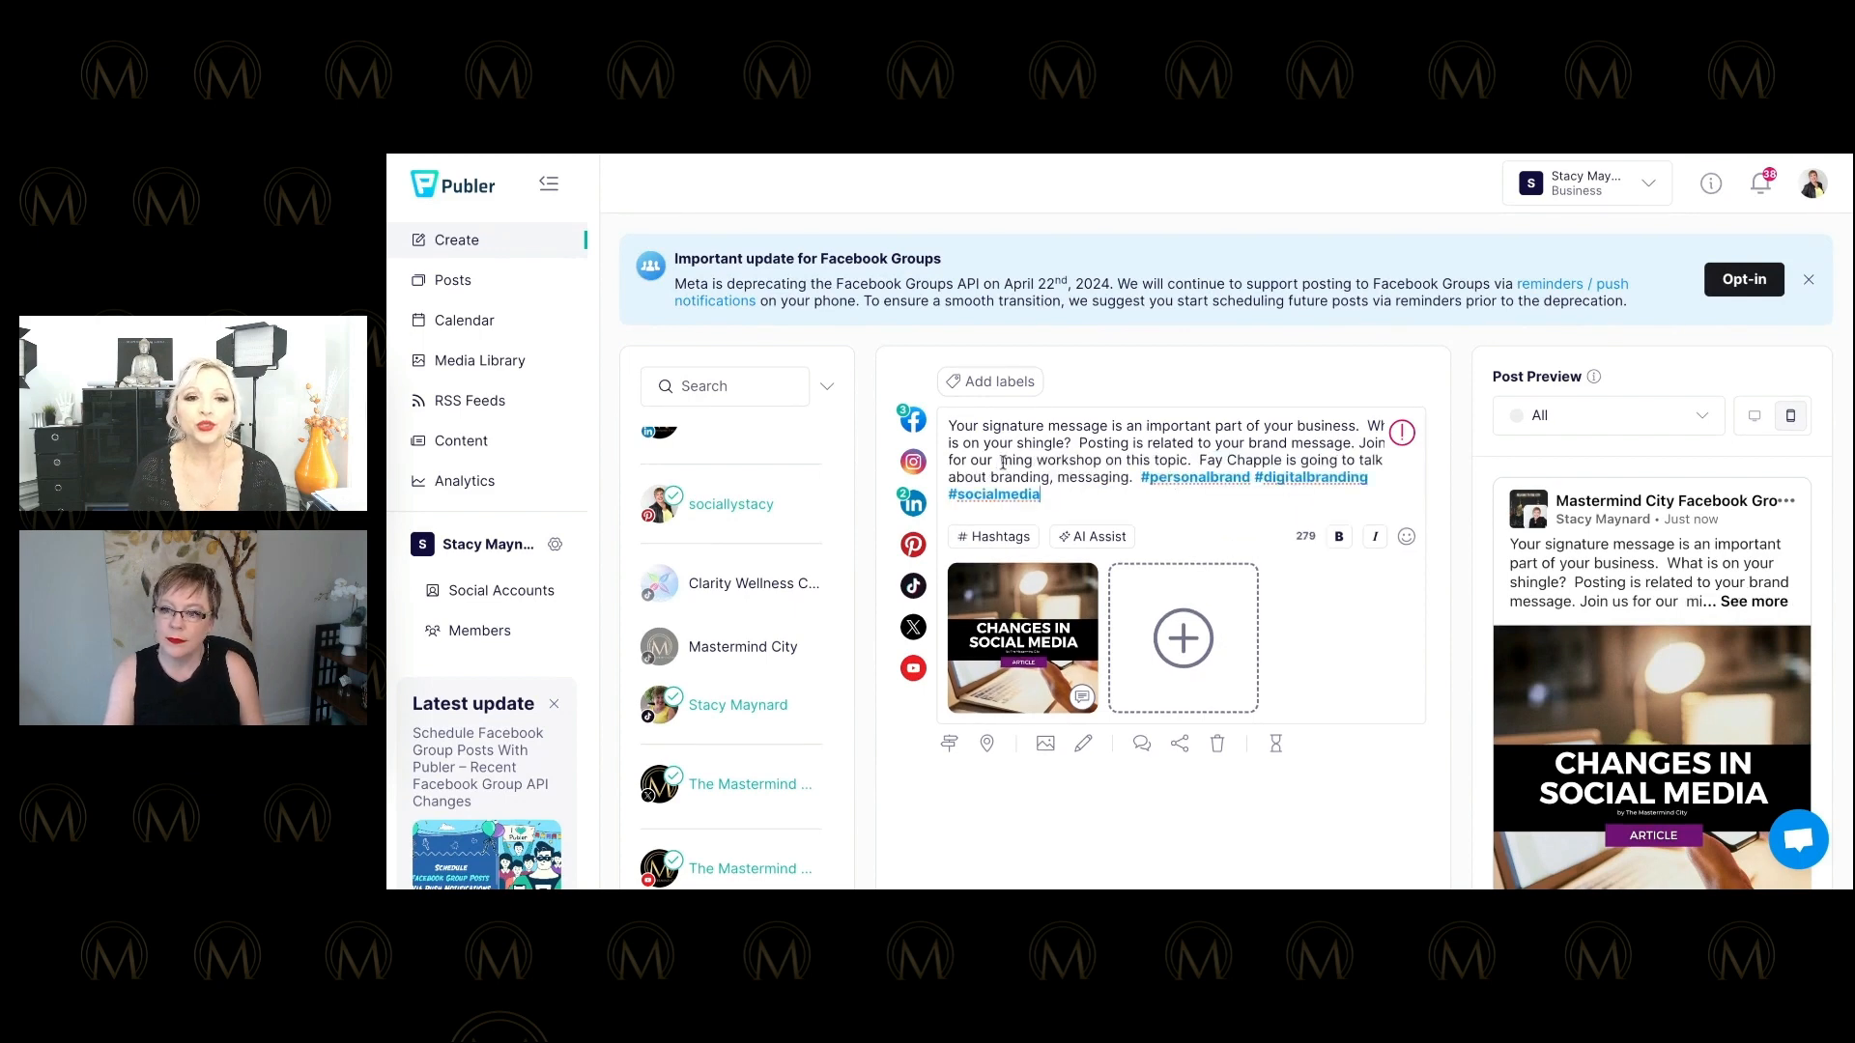
text(upc)
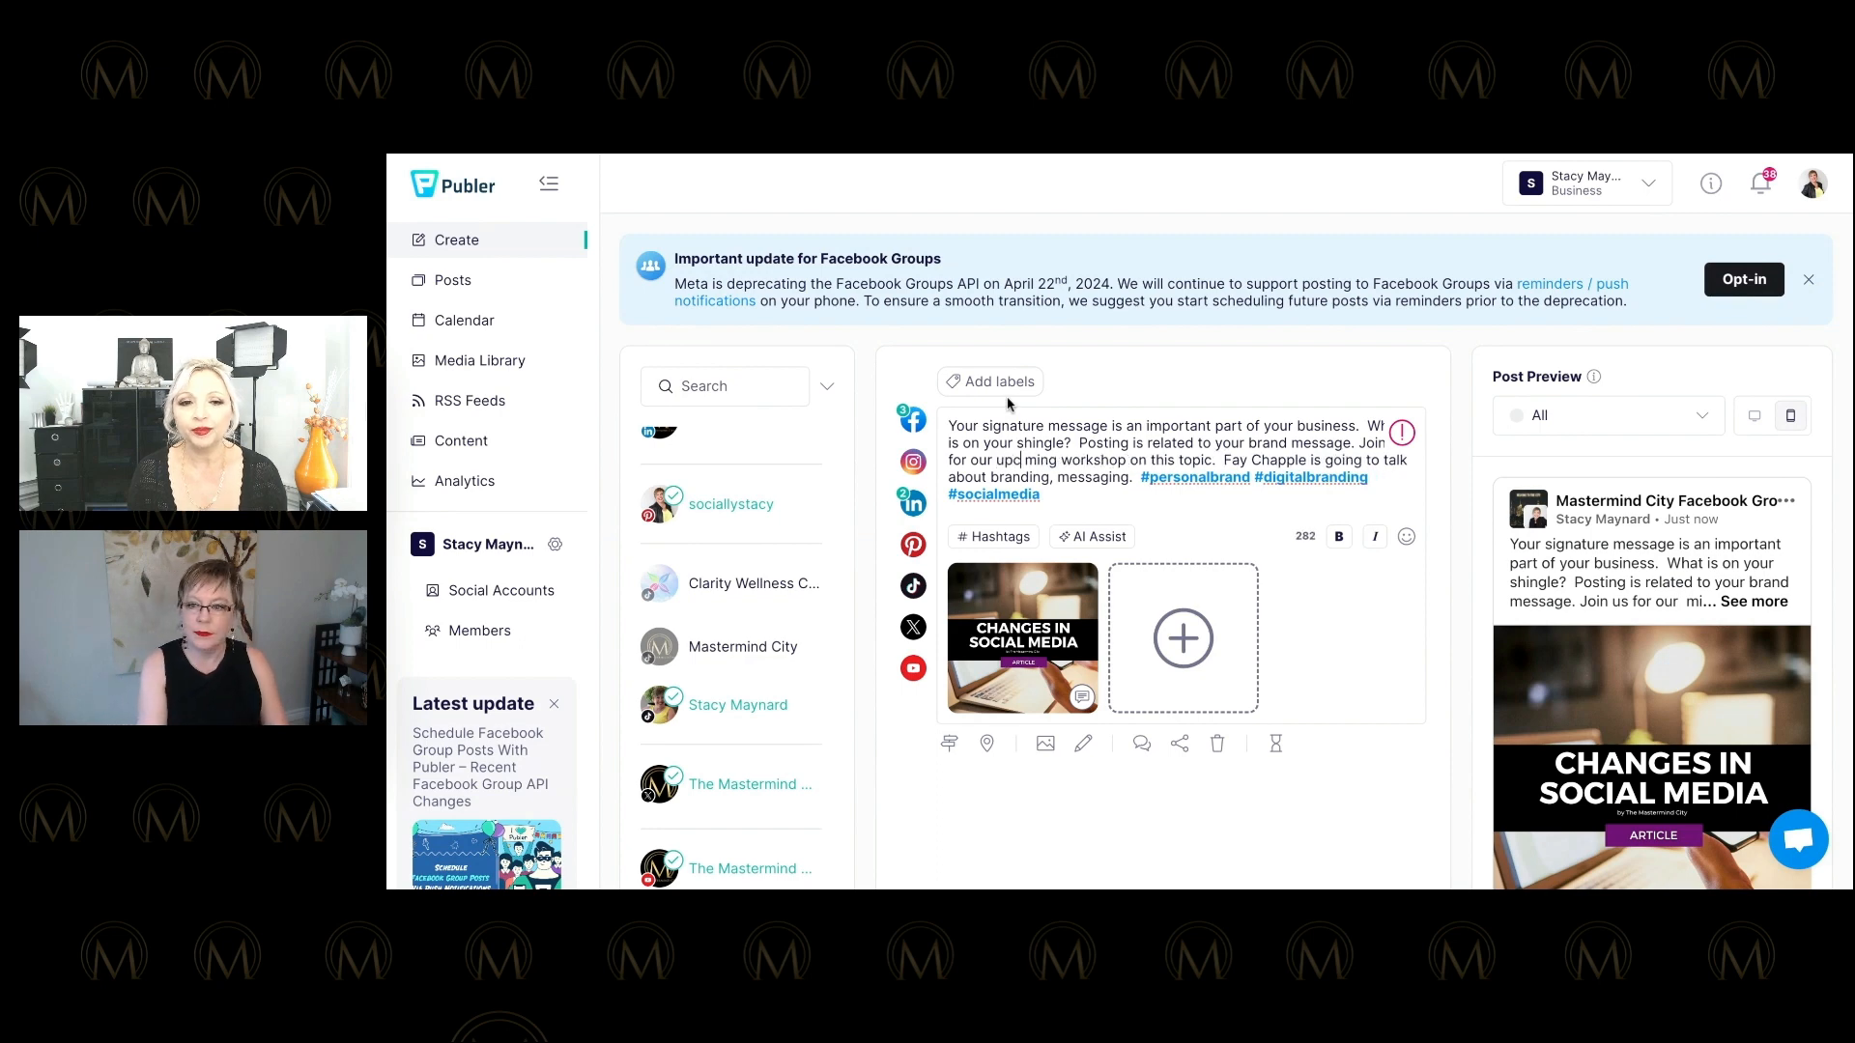
text(o)
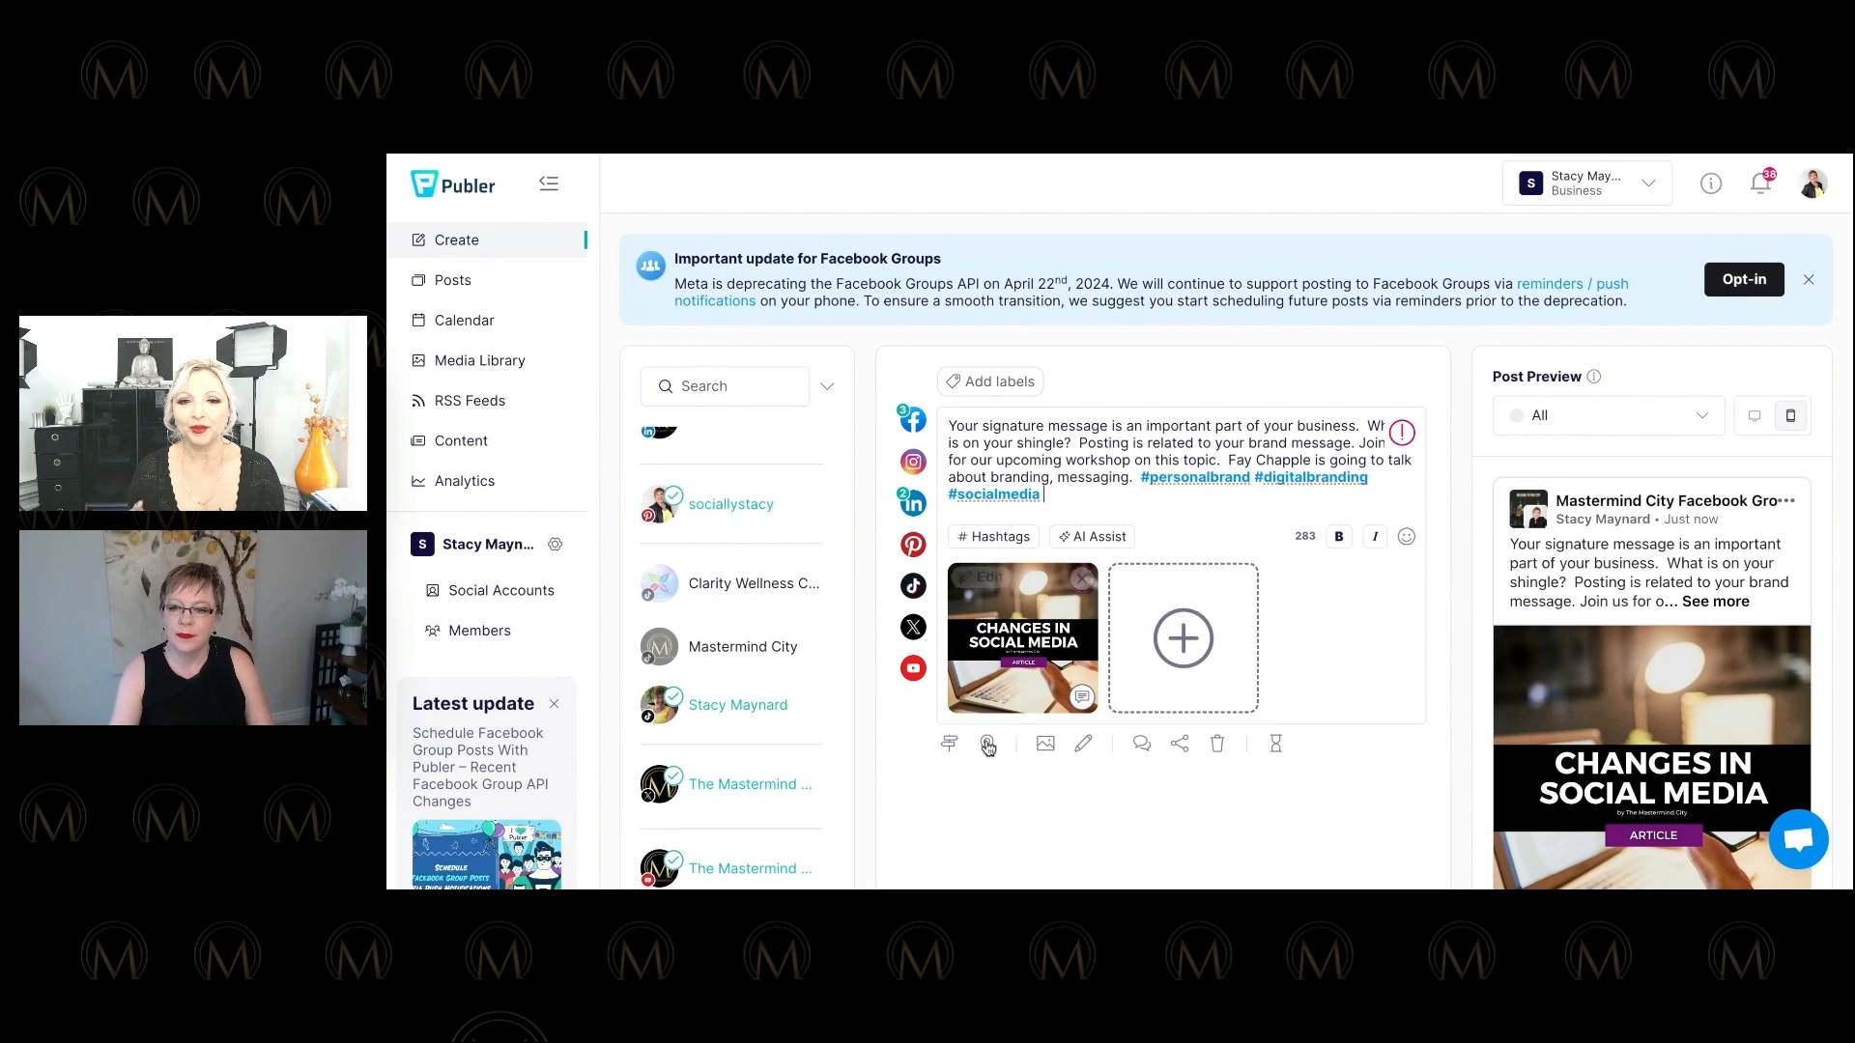
click(948, 742)
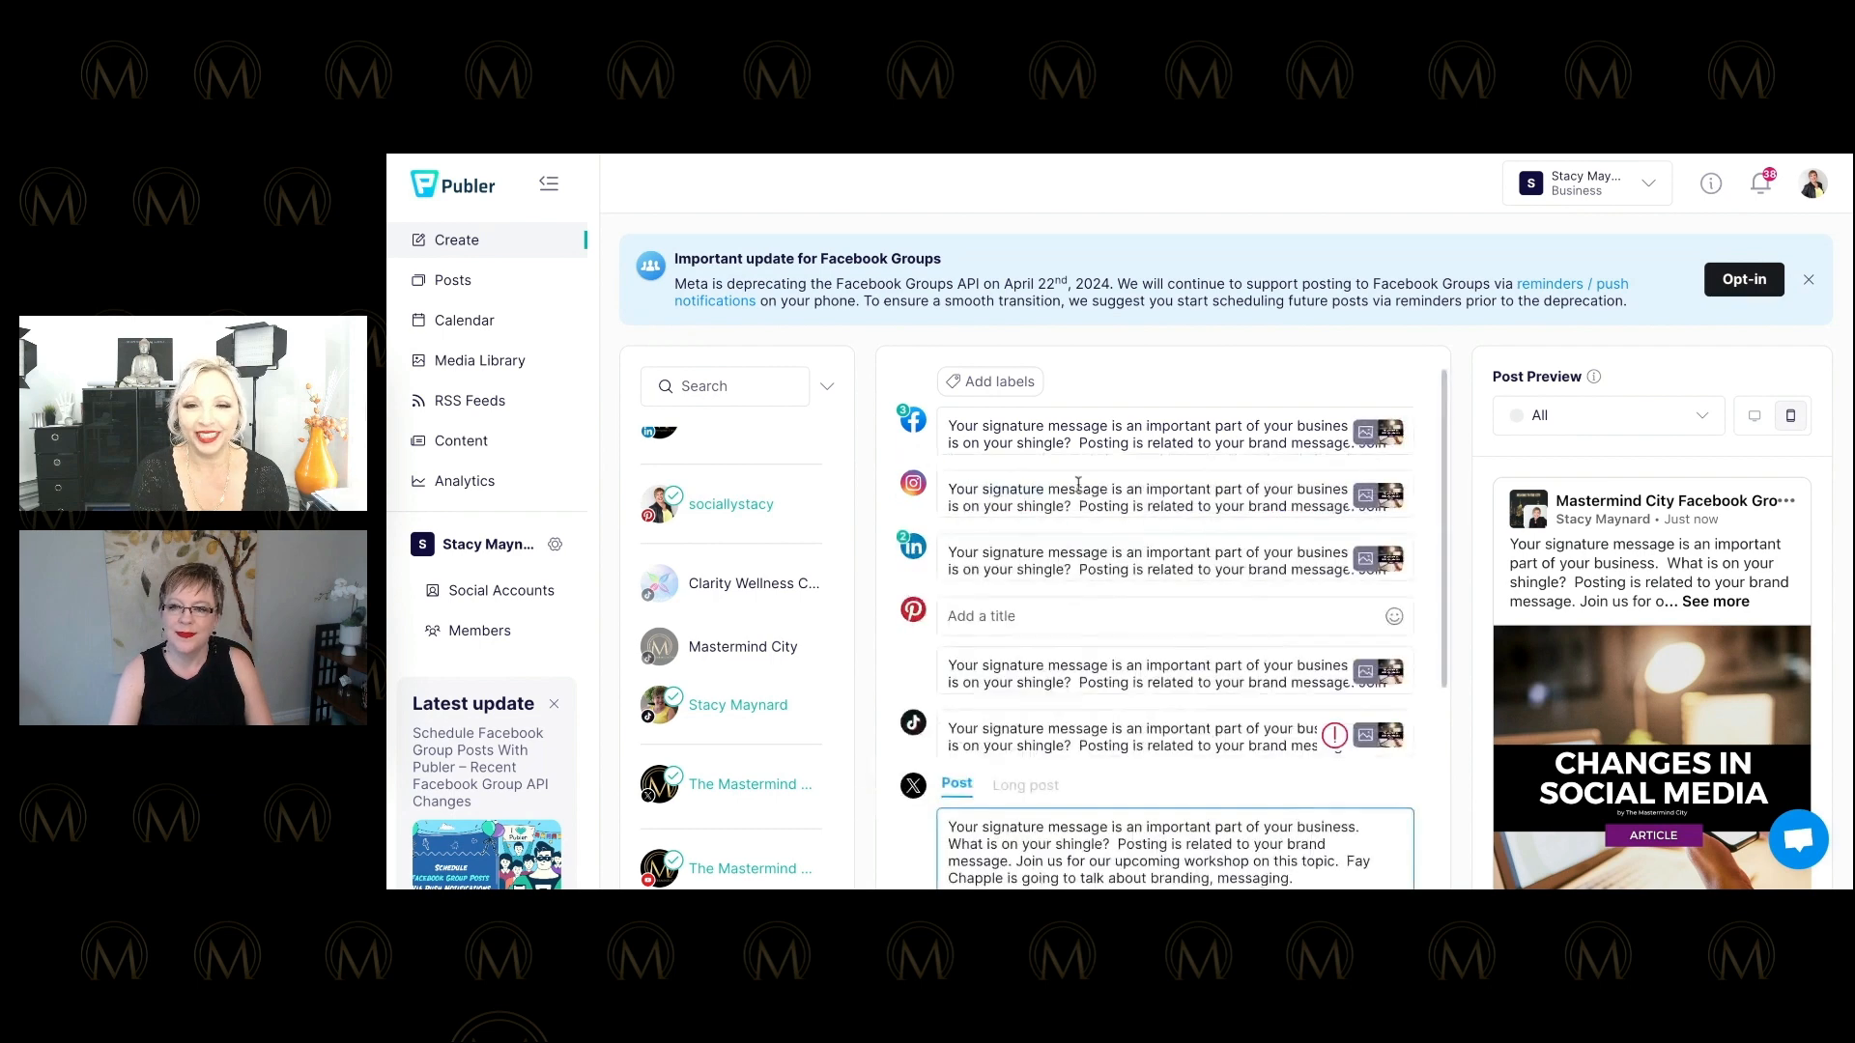
Add an @-mention of the workshop speaker's account after the hashtags in the Instagram version.
click(1187, 500)
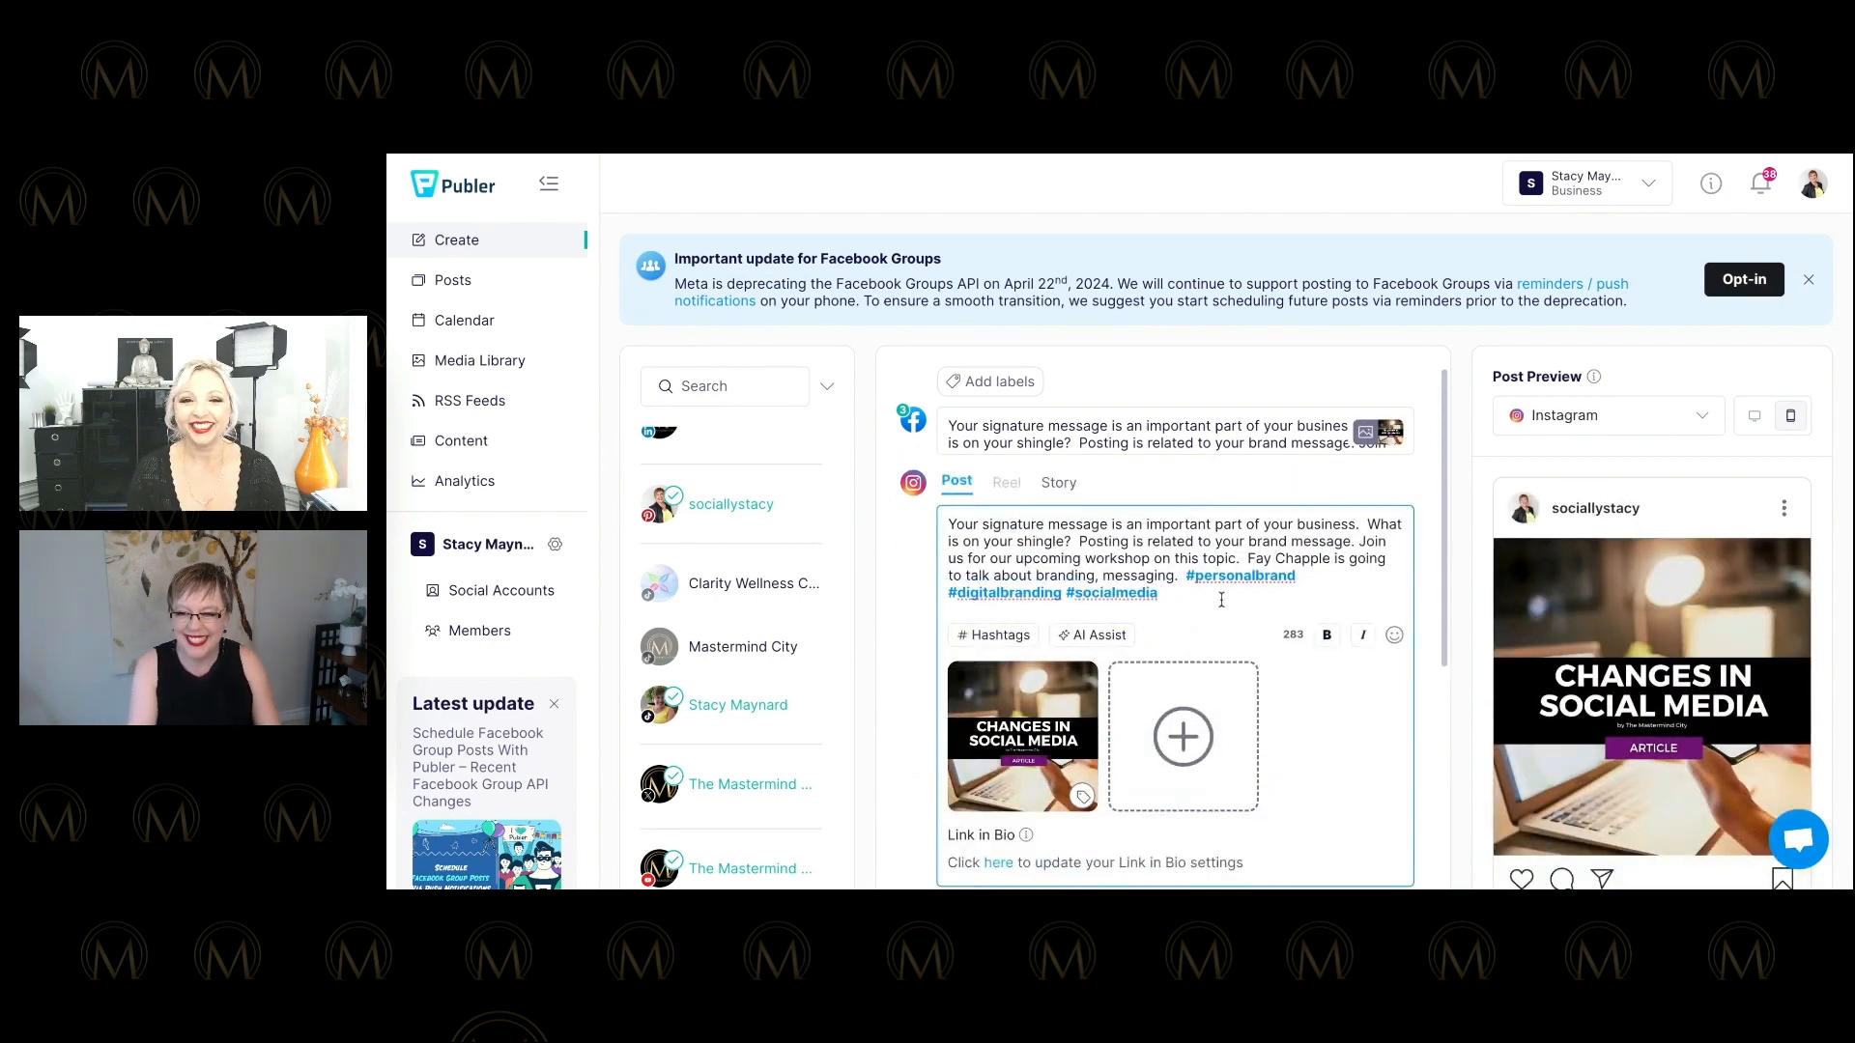
text(@)
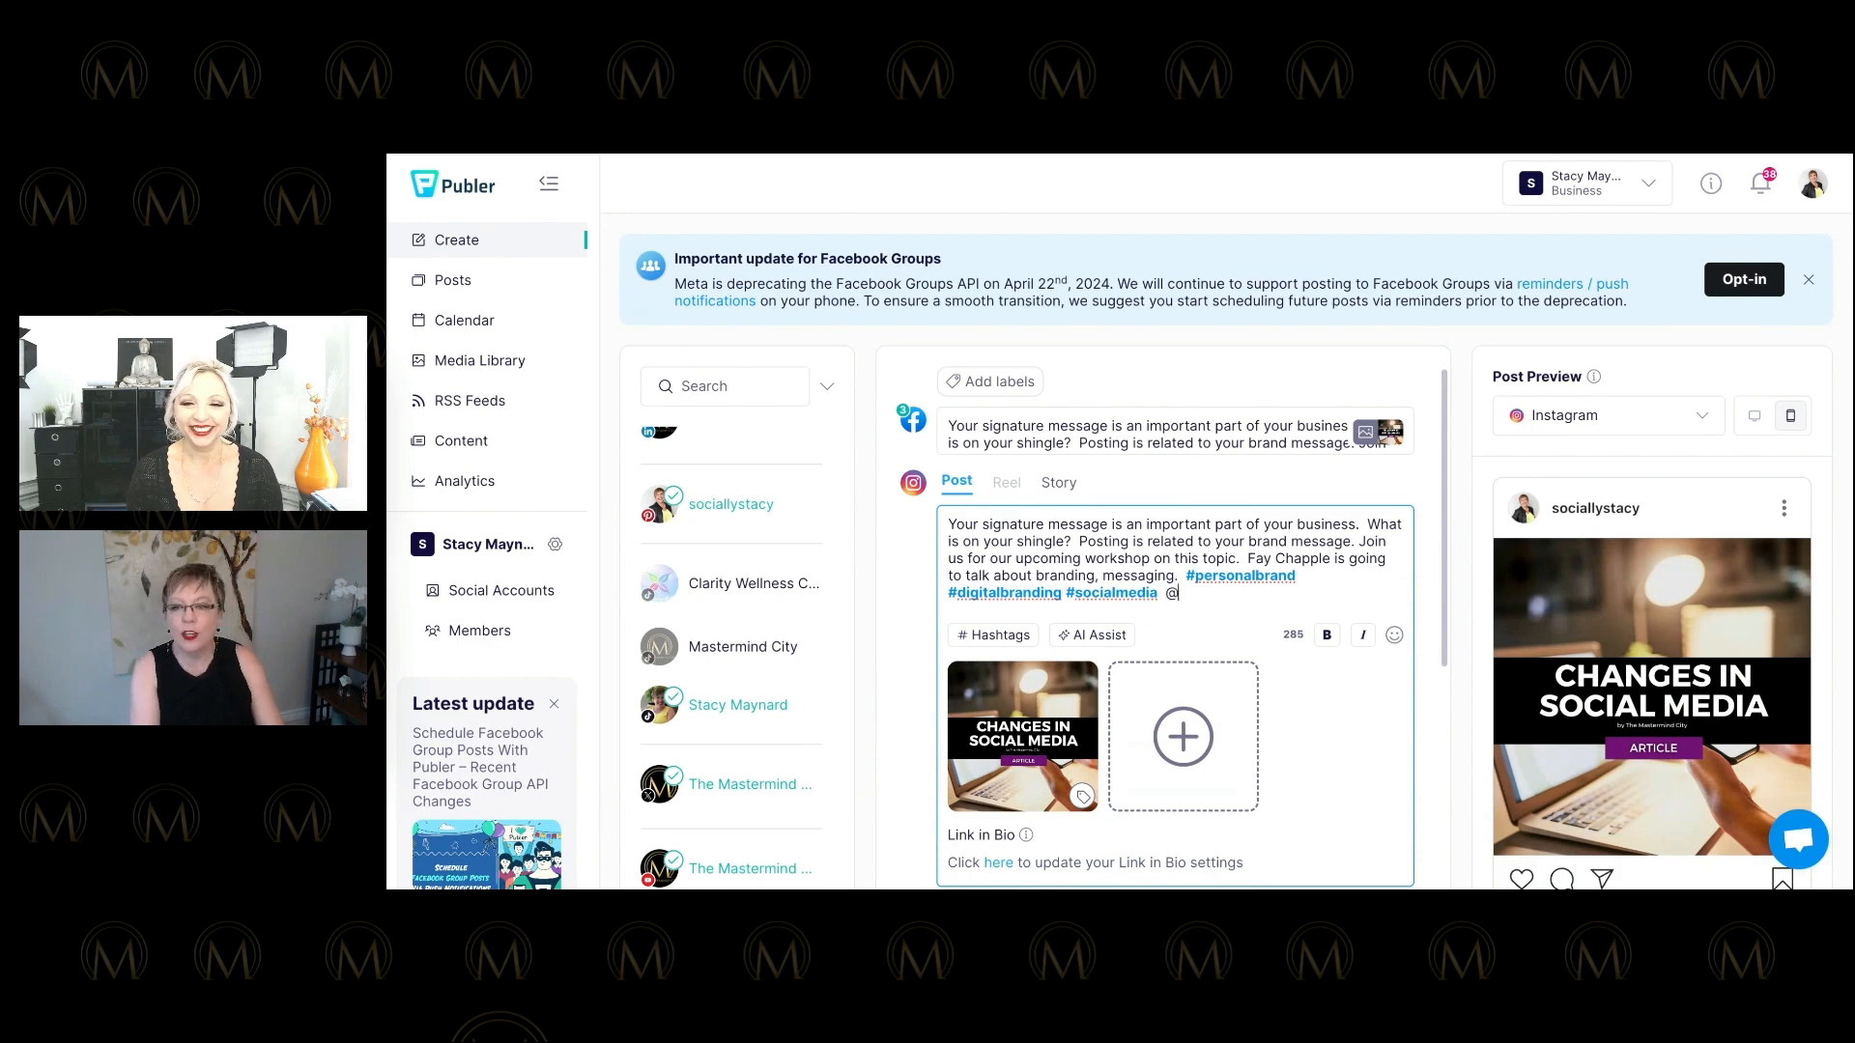
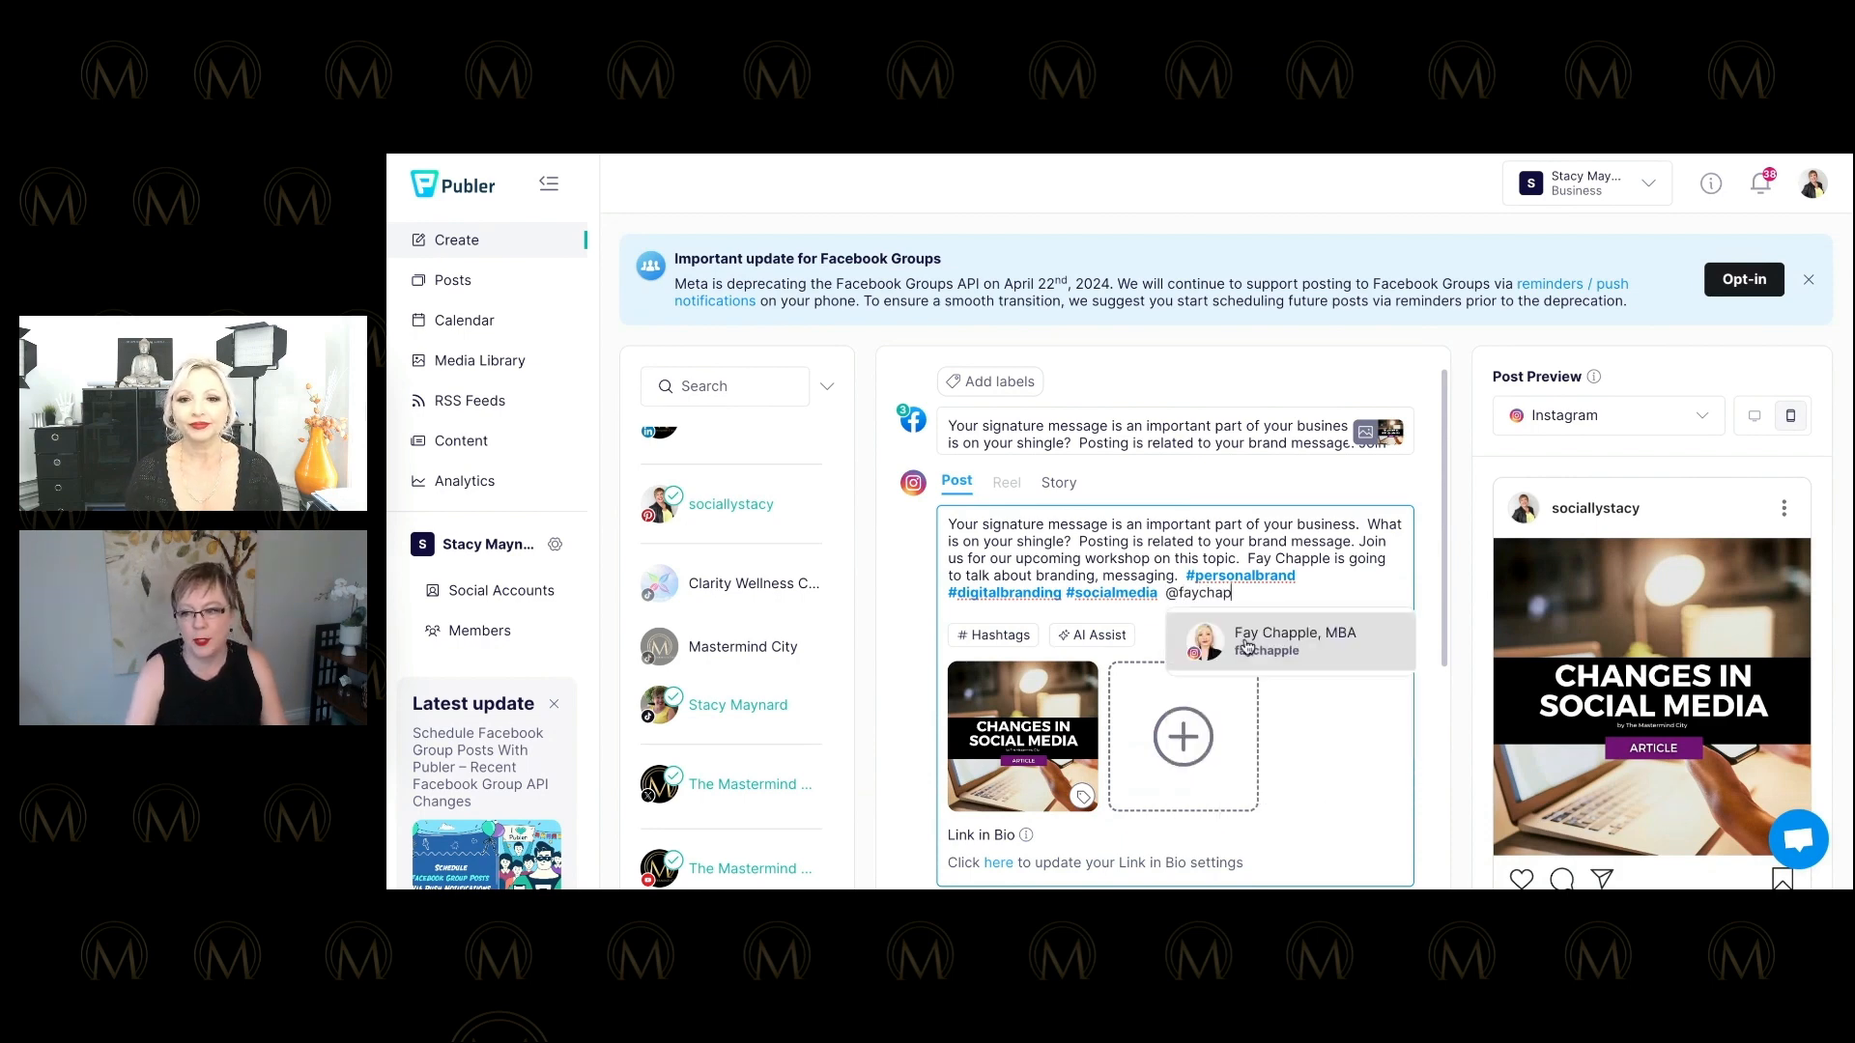
click(1246, 640)
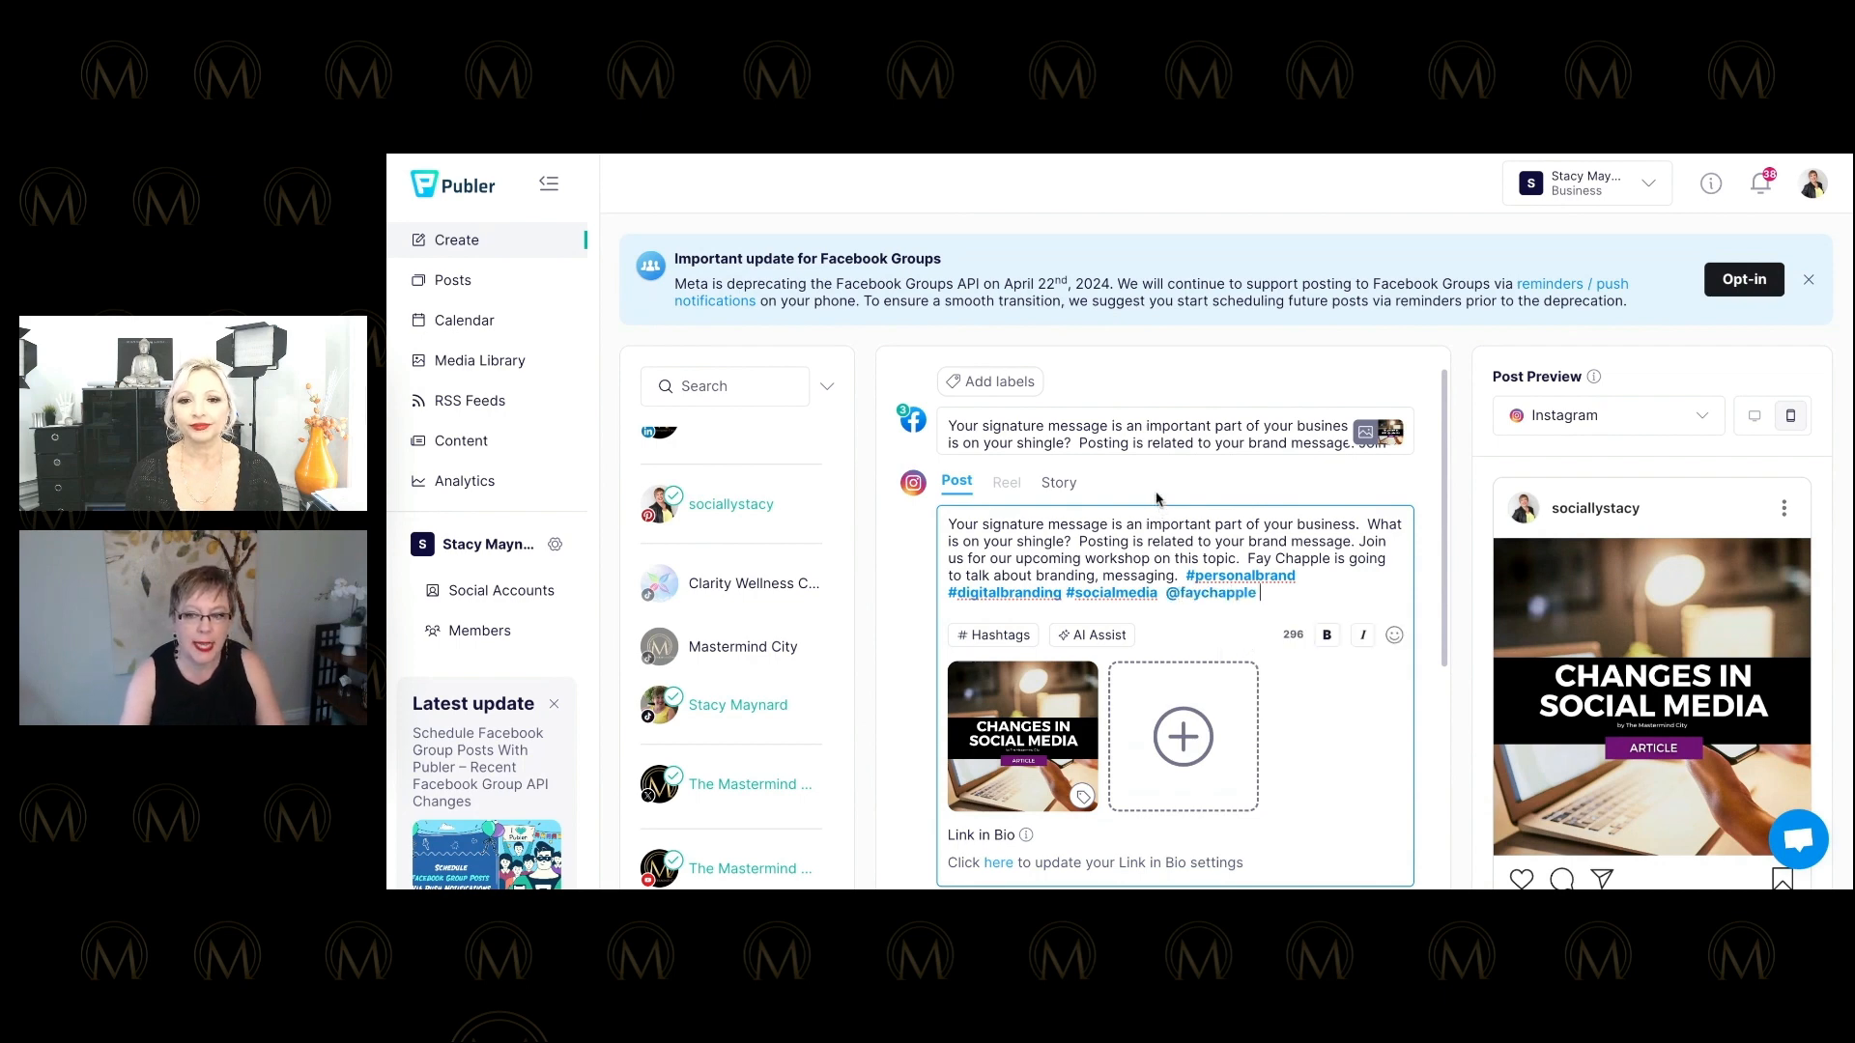
scroll(1155, 502, down, 4)
scroll(1149, 494, down, 1)
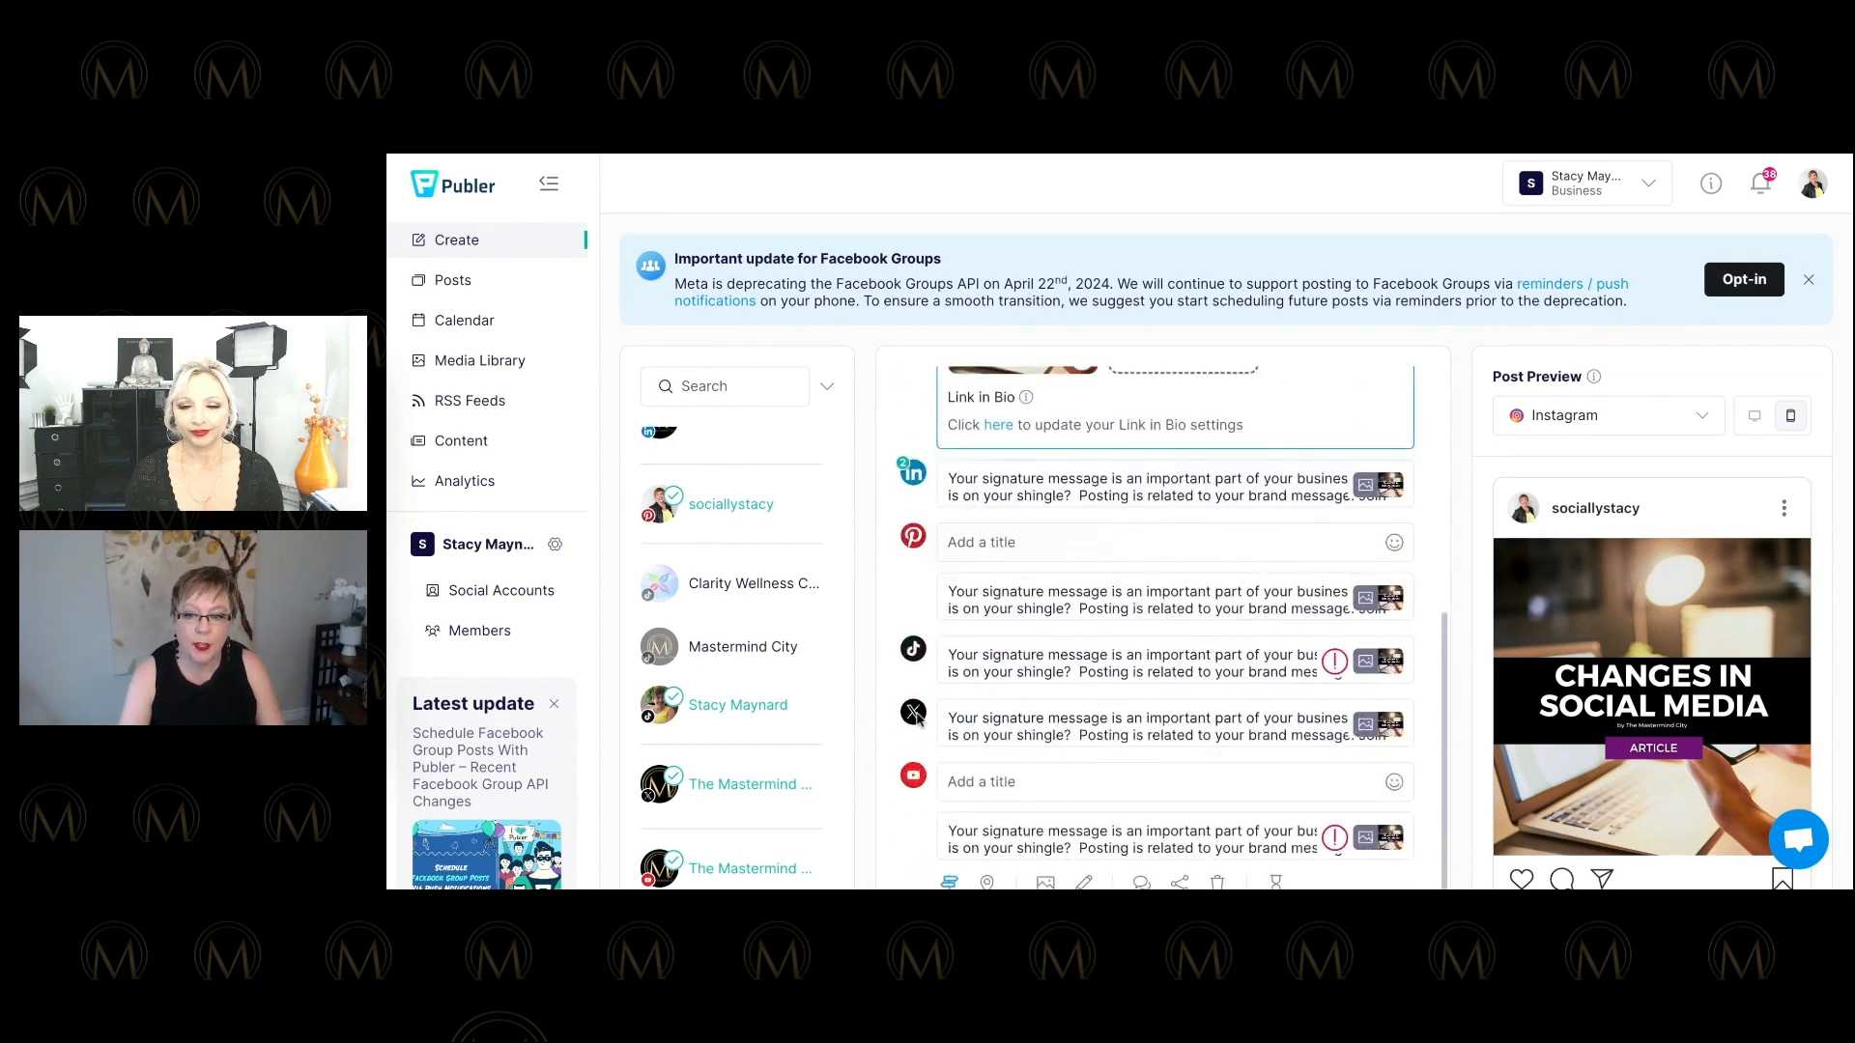
Replace #socialmedia in the X version with a linked @-mention of the speaker's account.
click(1293, 736)
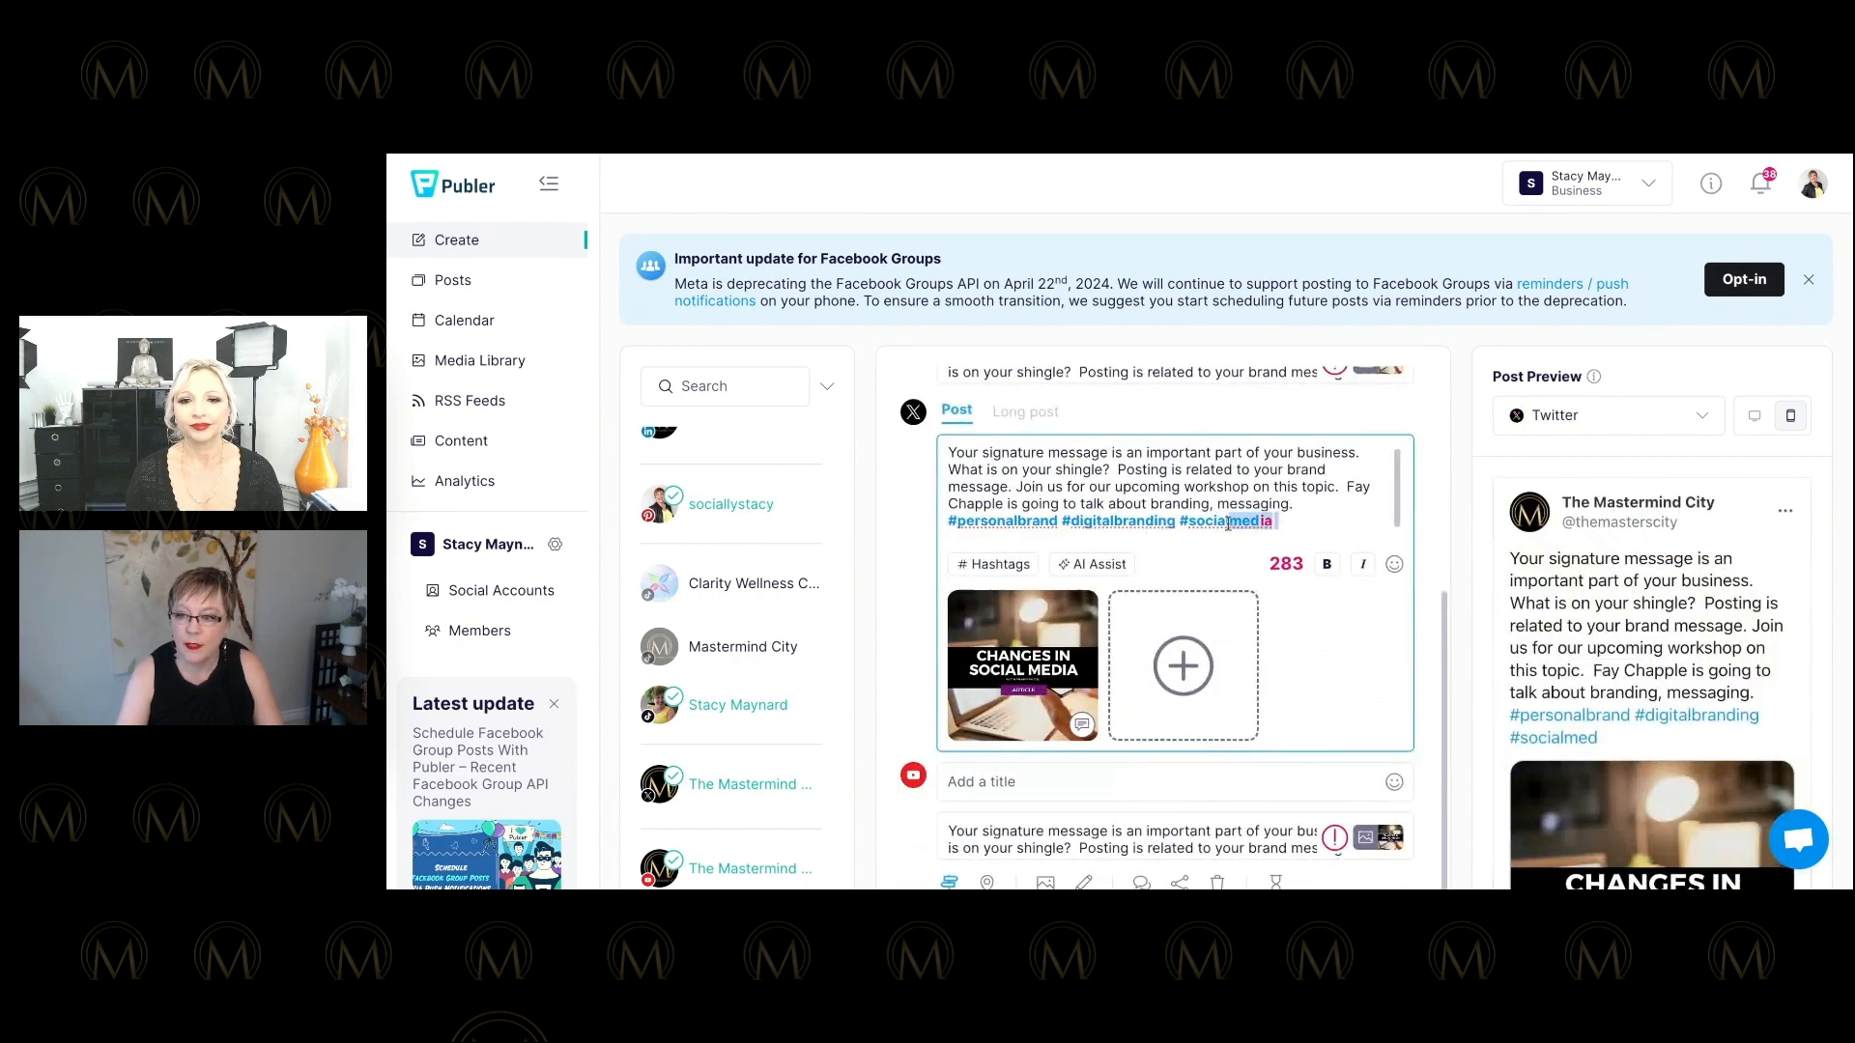
drag(1278, 522, 1180, 523)
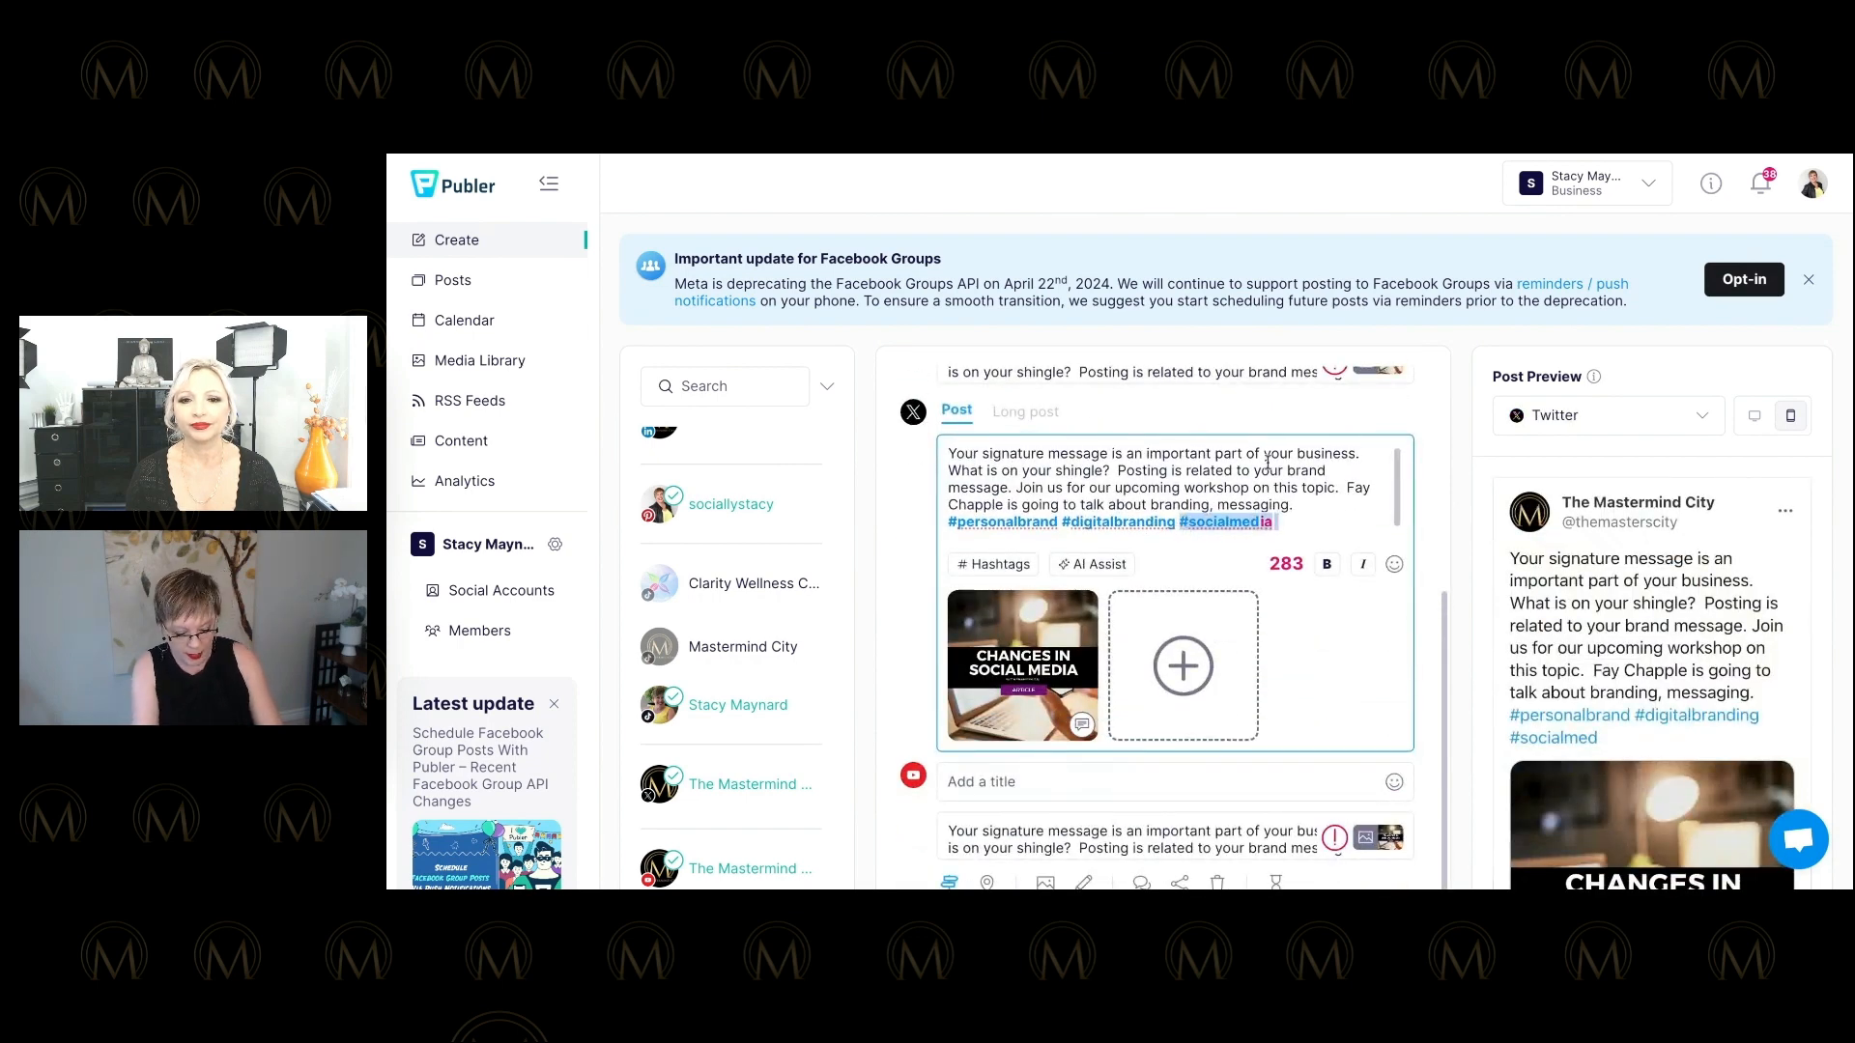
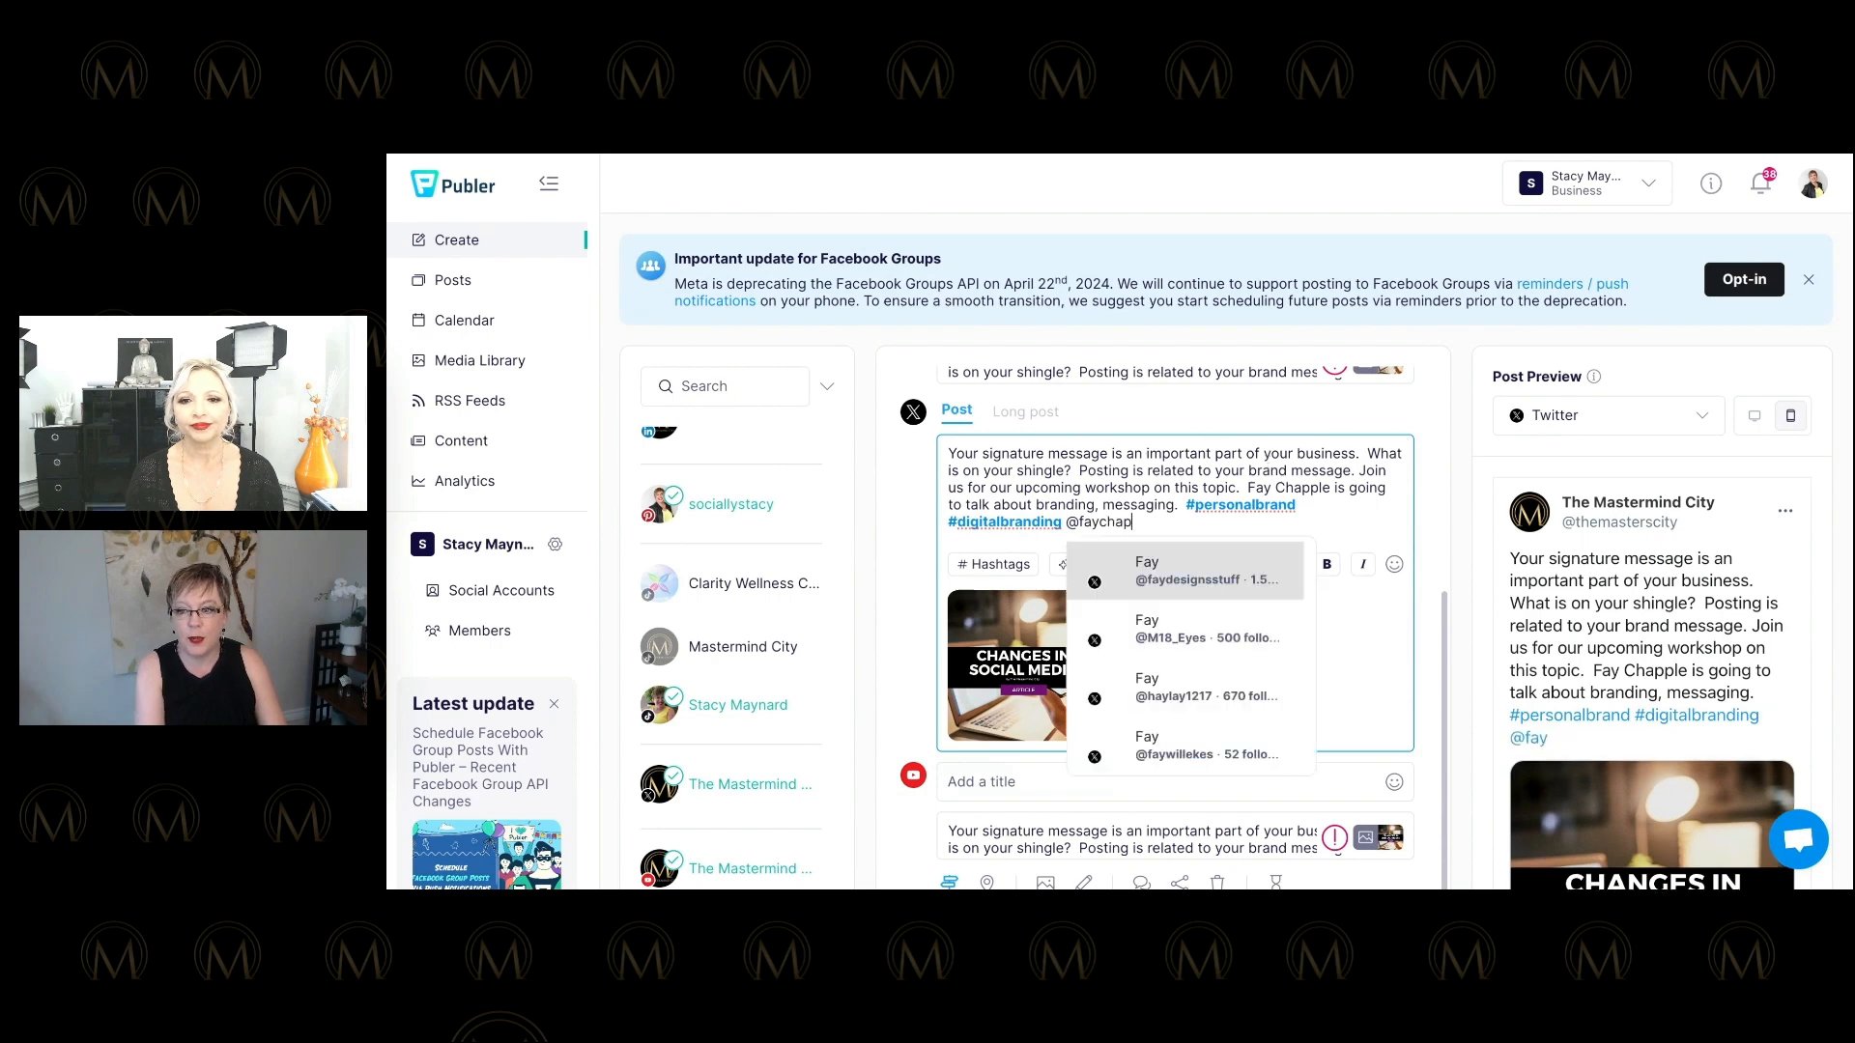
text(pl)
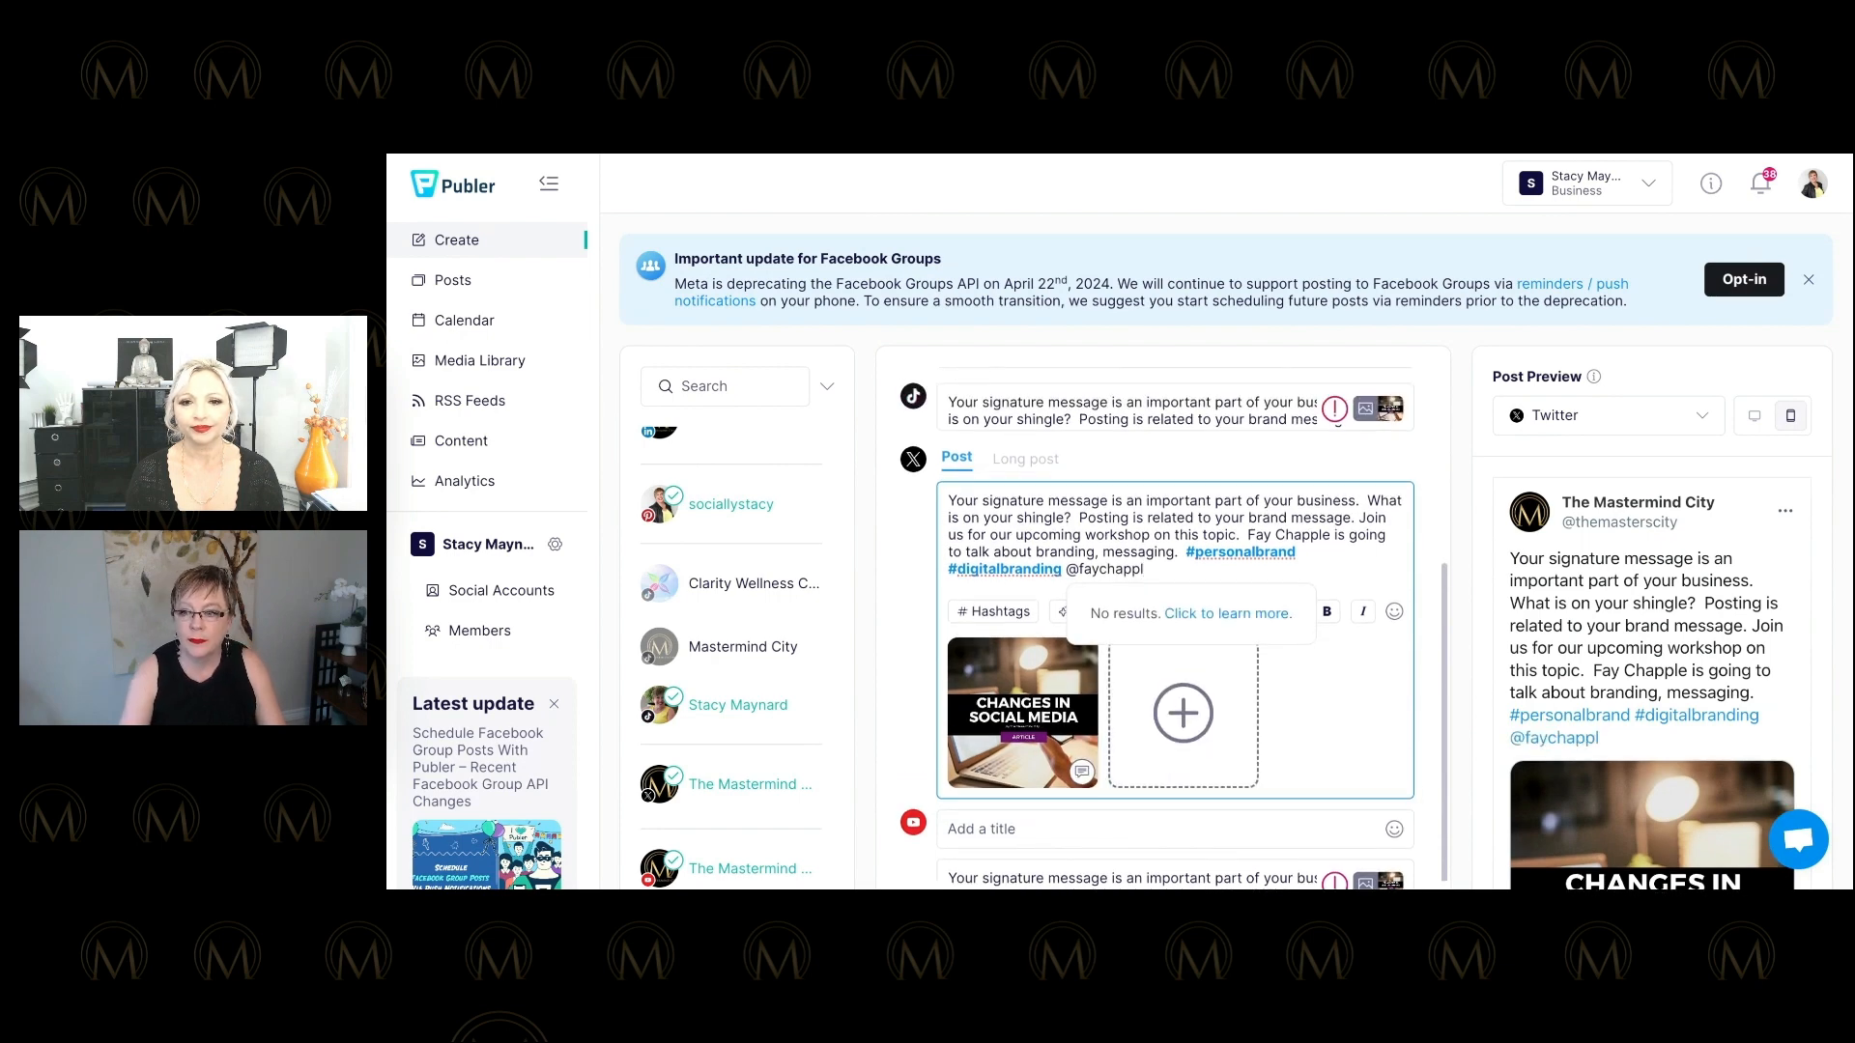
text(ersonalbrand)
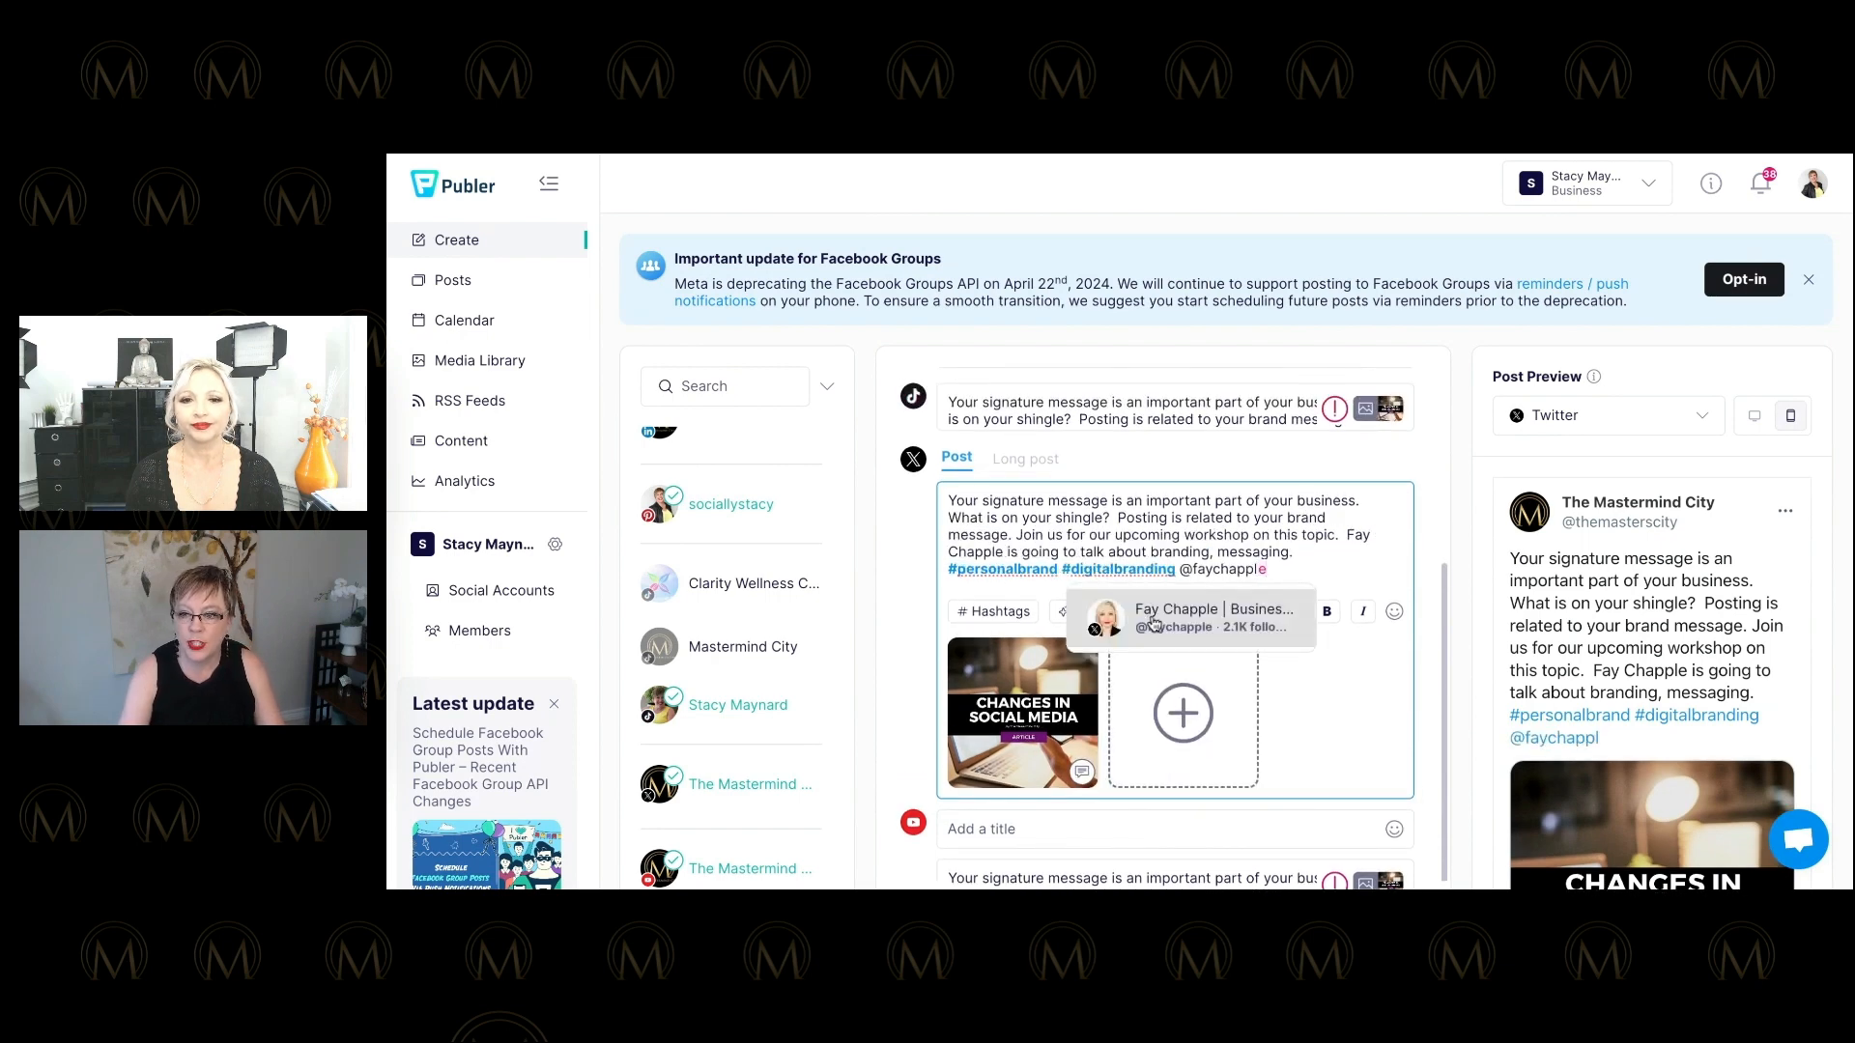
click(1152, 621)
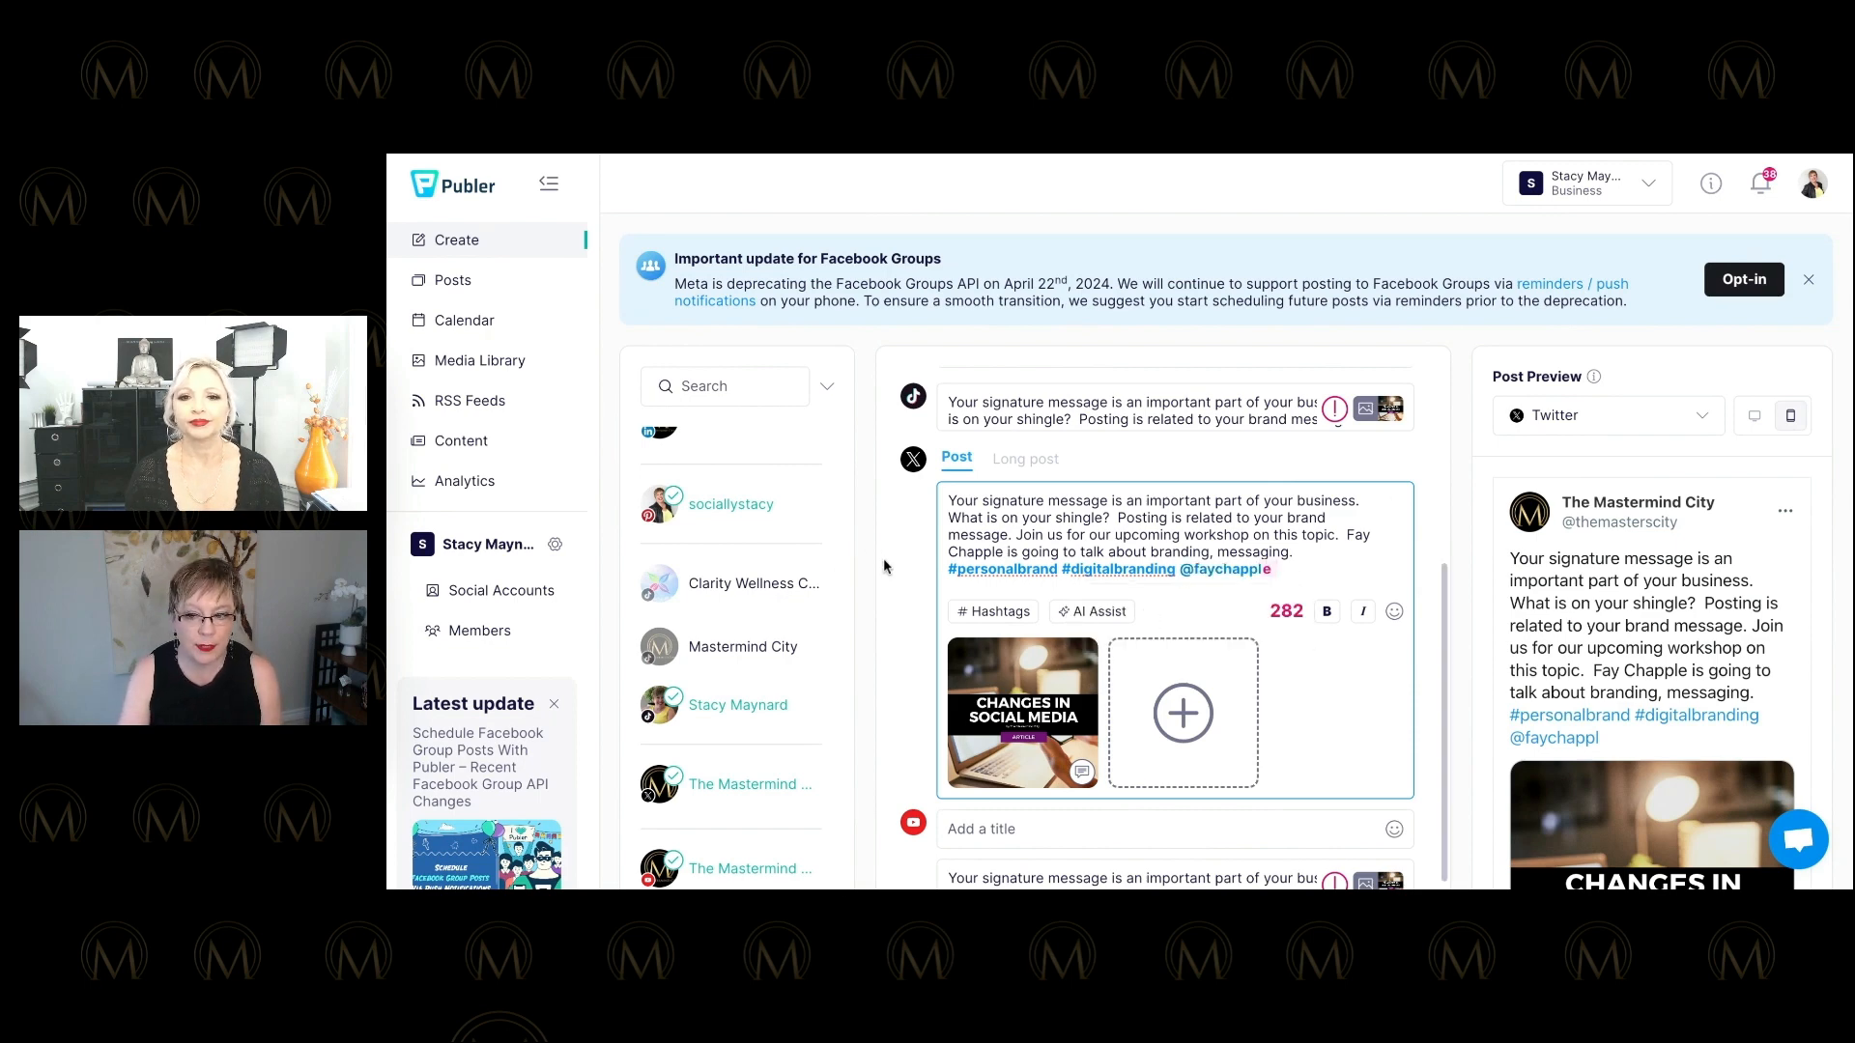
scroll(913, 559, down, 1)
scroll(913, 560, up, 3)
click(1018, 637)
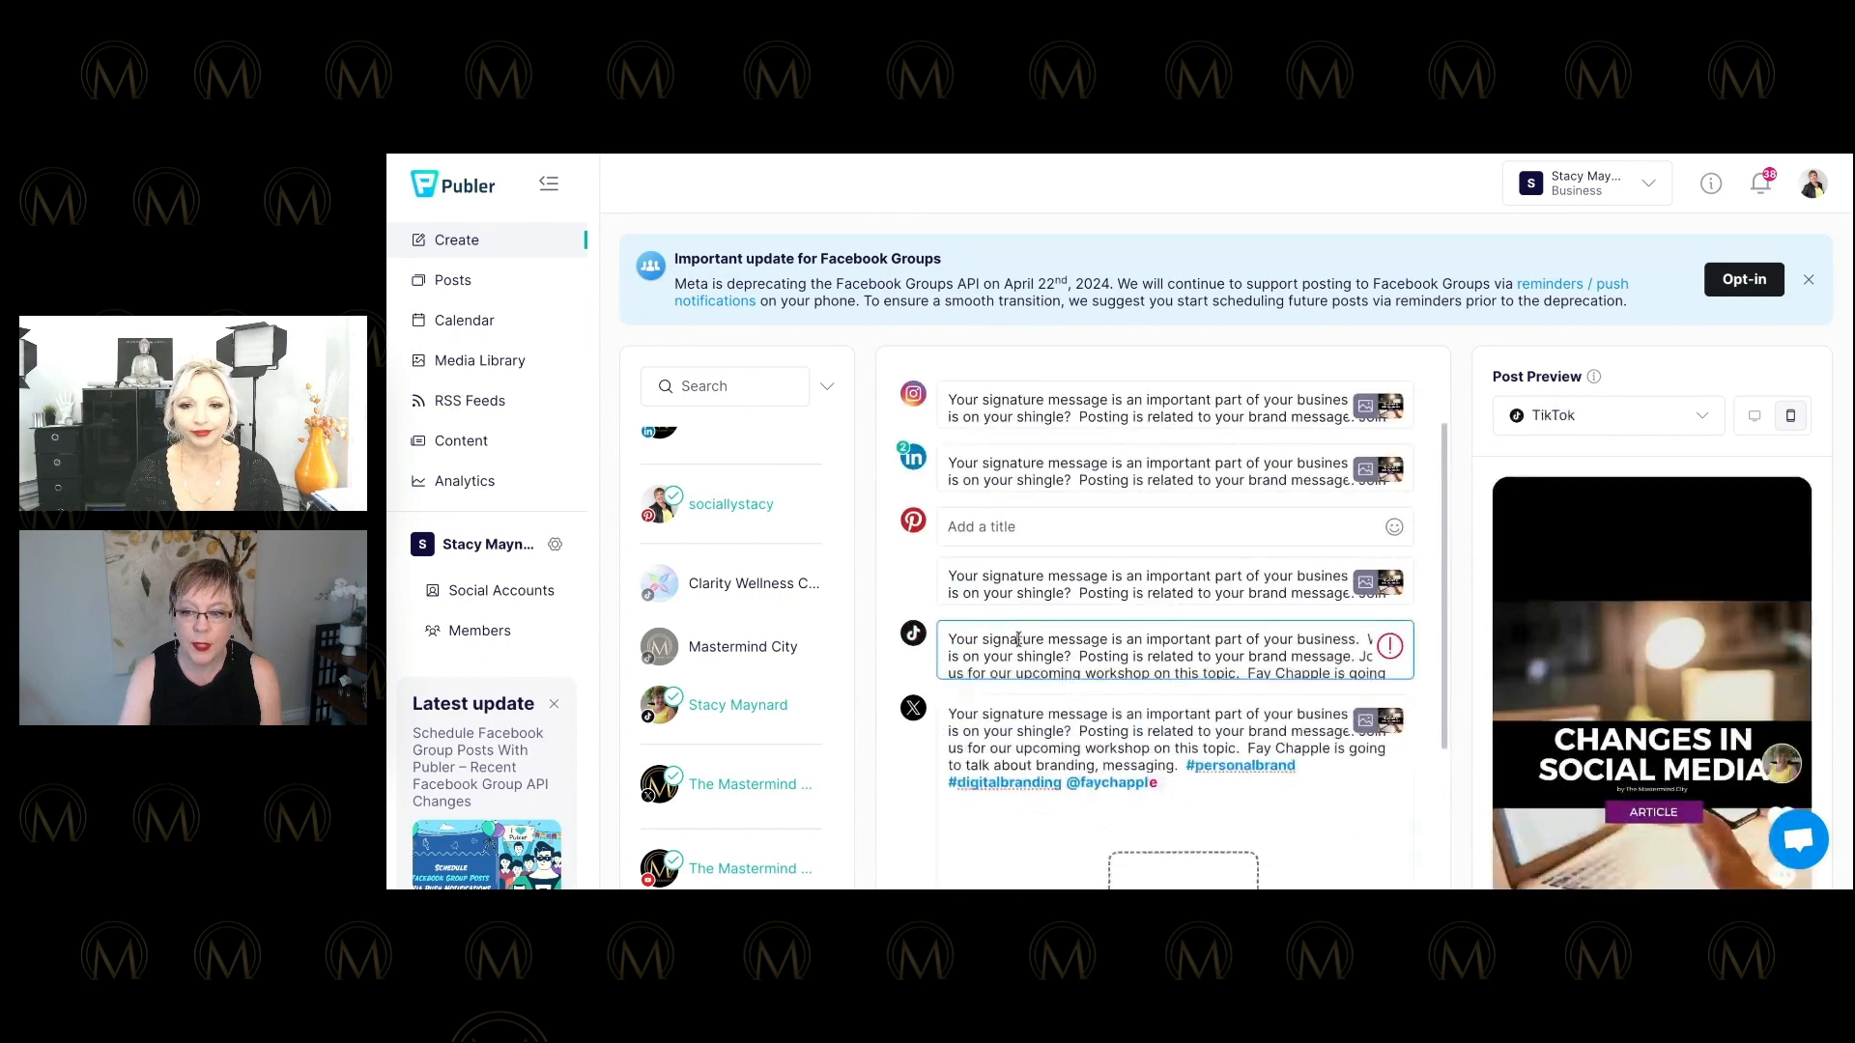
Enter 'Signature Message' as the Pinterest pin's title.
scroll(1205, 638, down, 1)
mouse_move(1384, 550)
scroll(978, 613, up, 4)
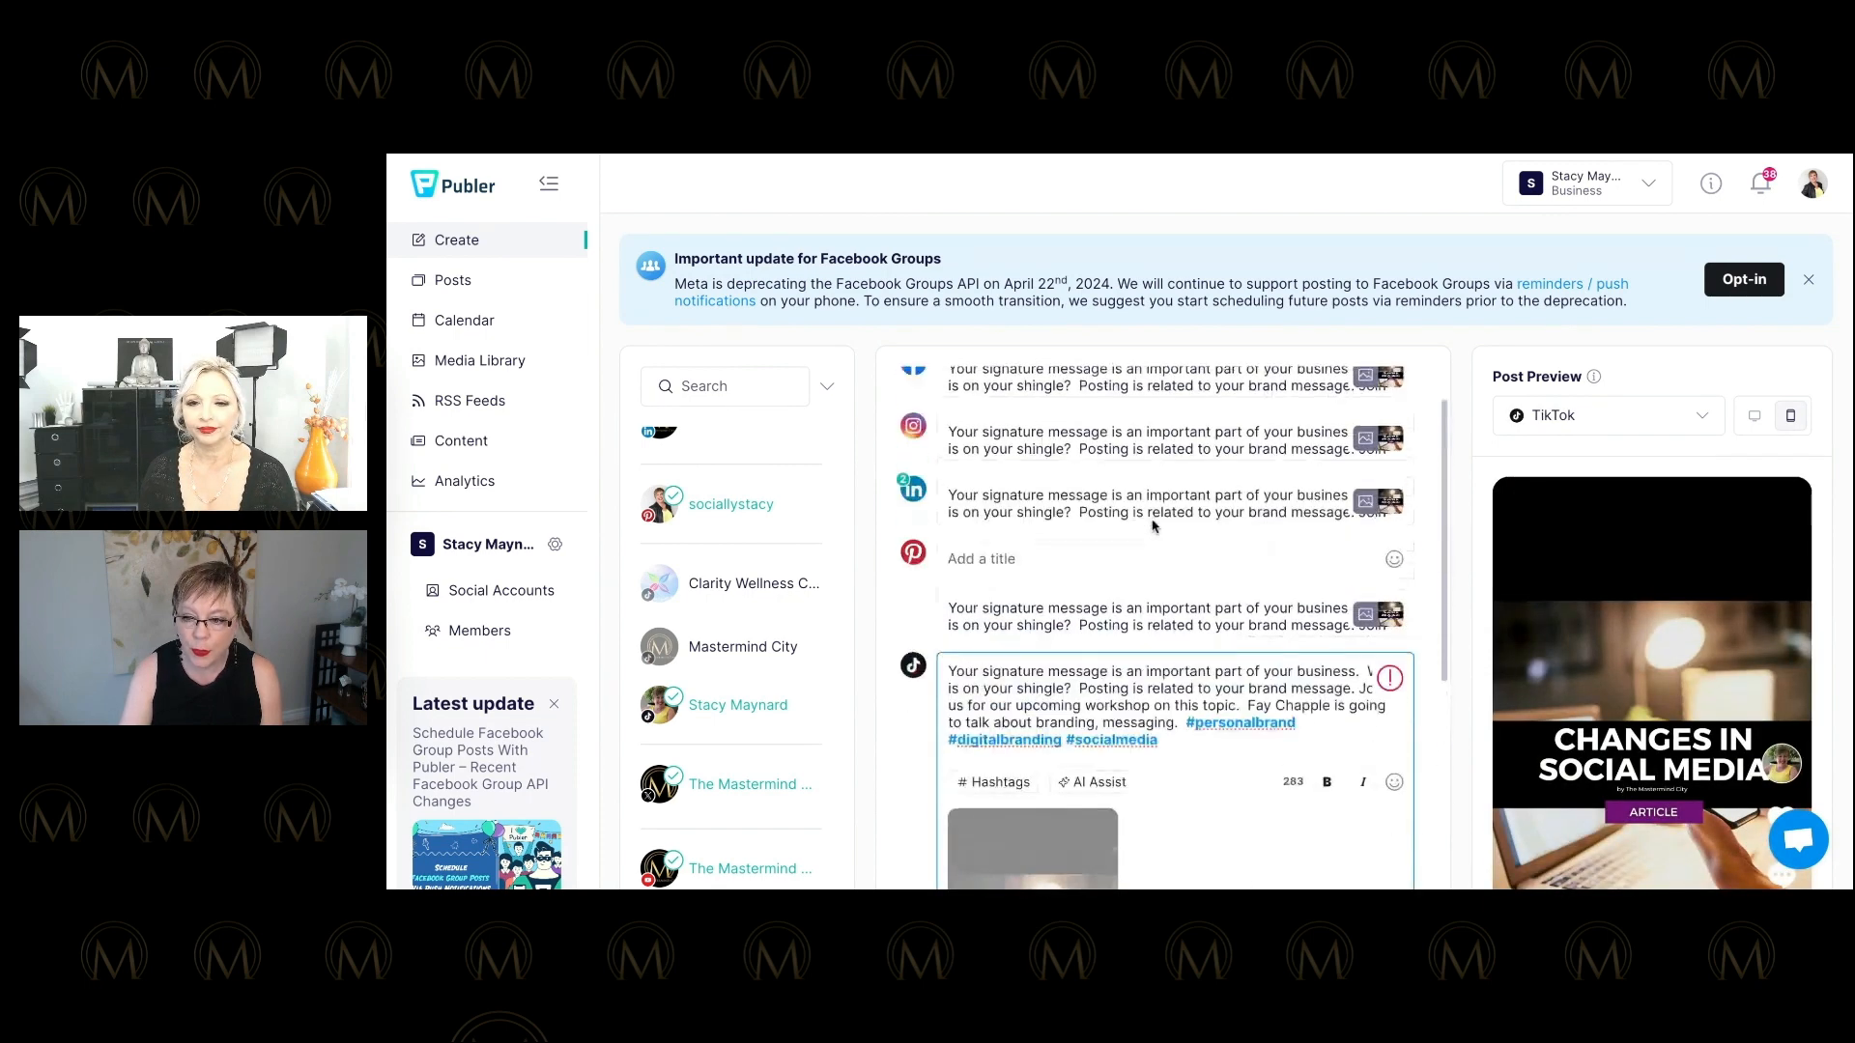
click(979, 614)
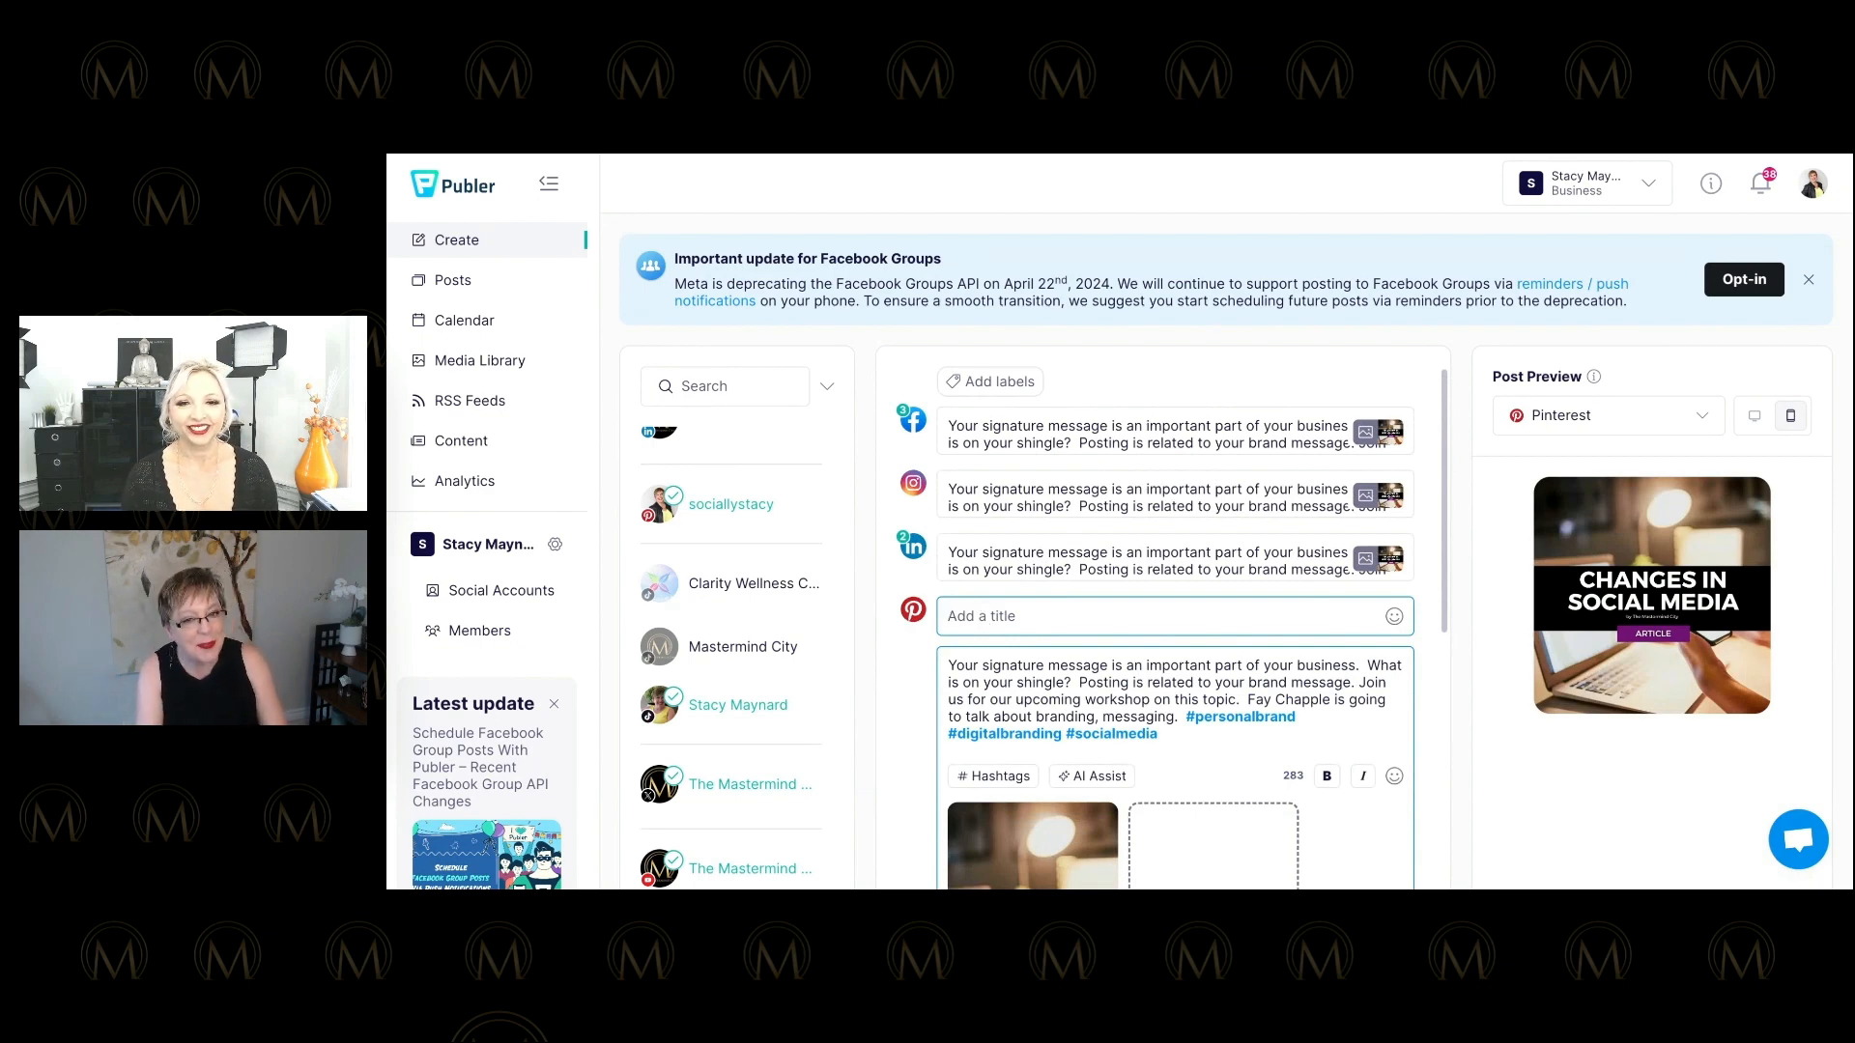
text(Signature M)
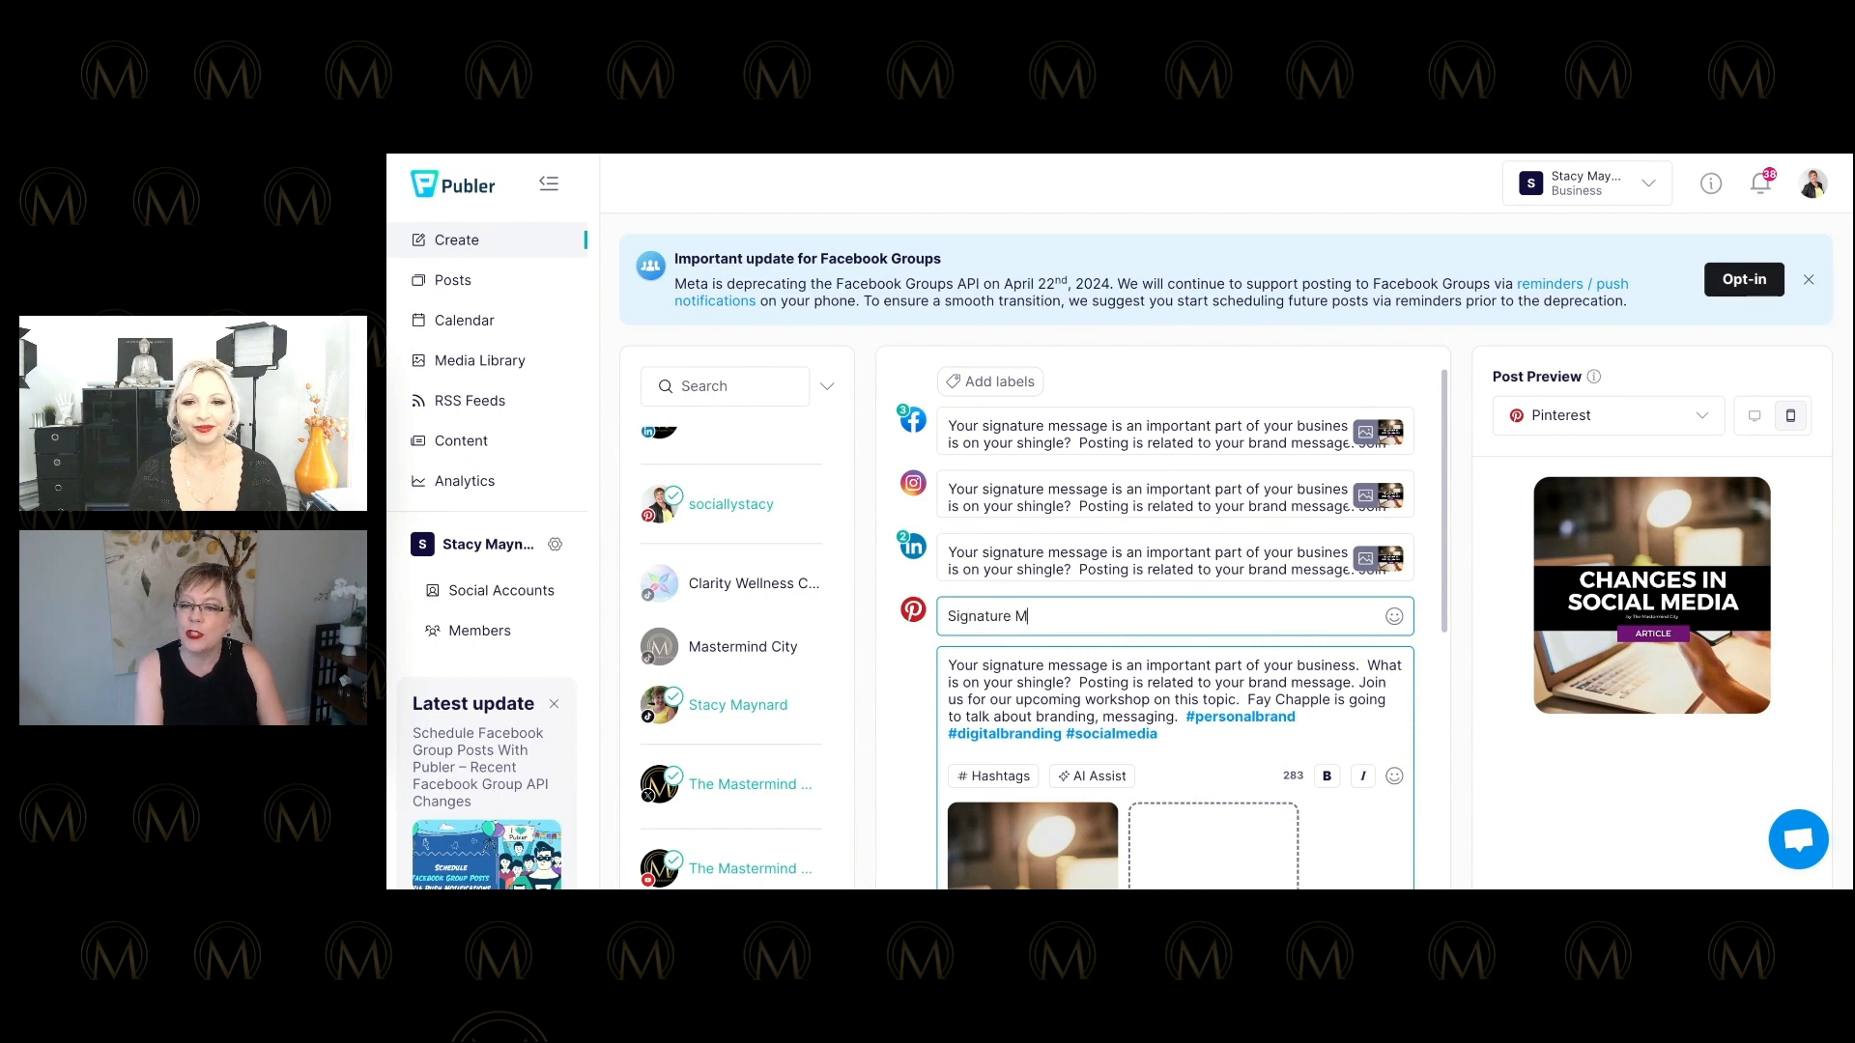
text(essage)
scroll(1173, 628, down, 5)
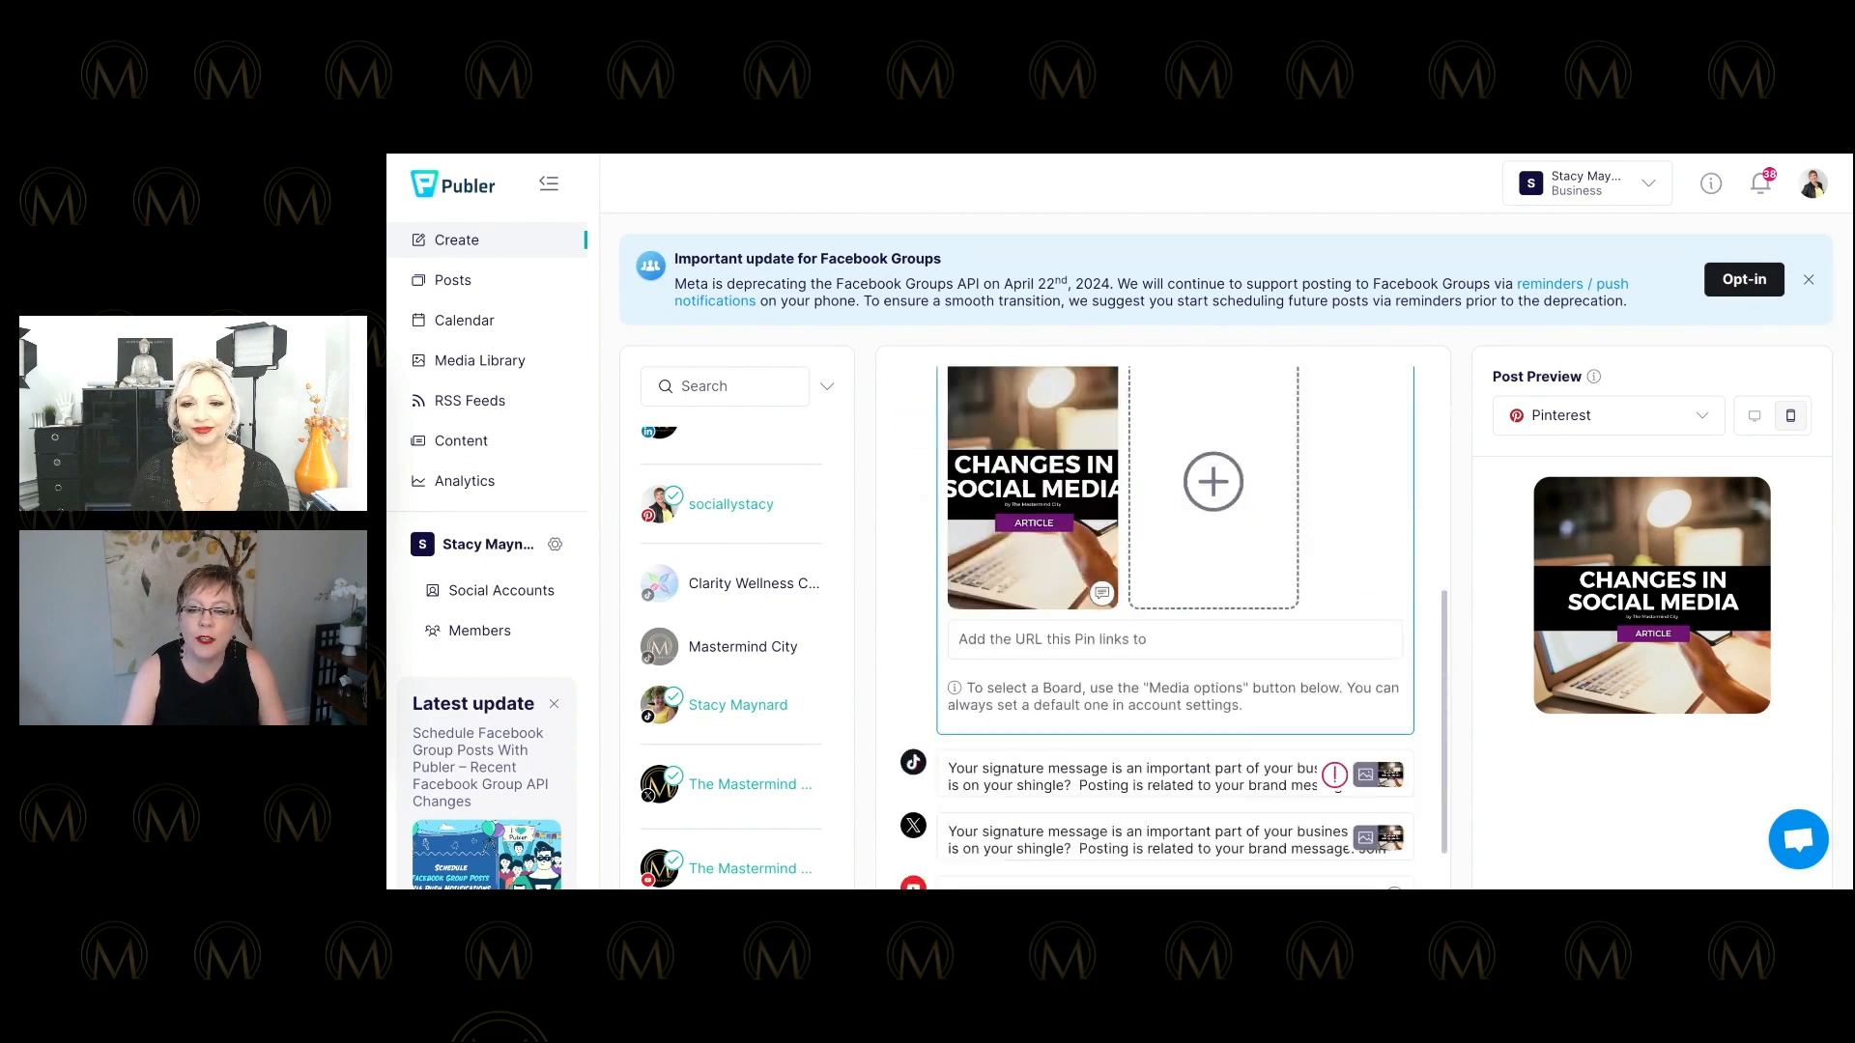
scroll(1174, 619, down, 3)
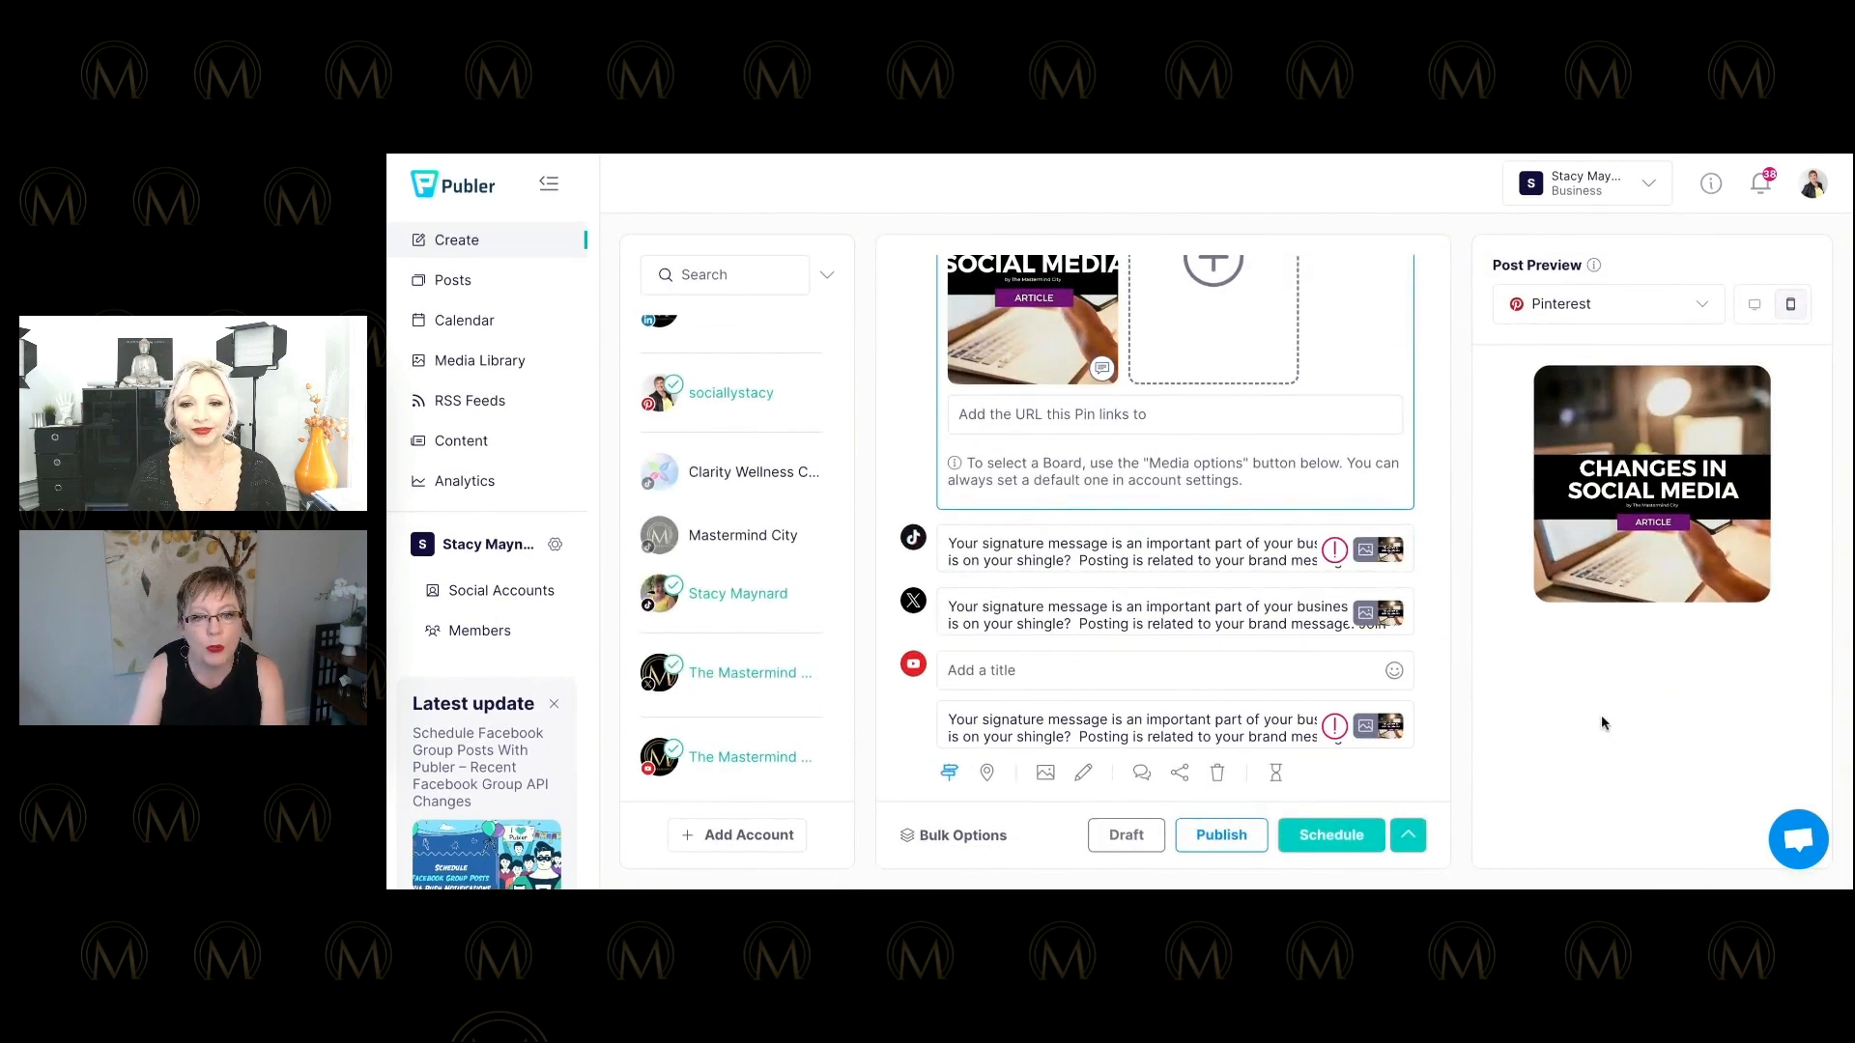
scroll(1601, 717, up, 2)
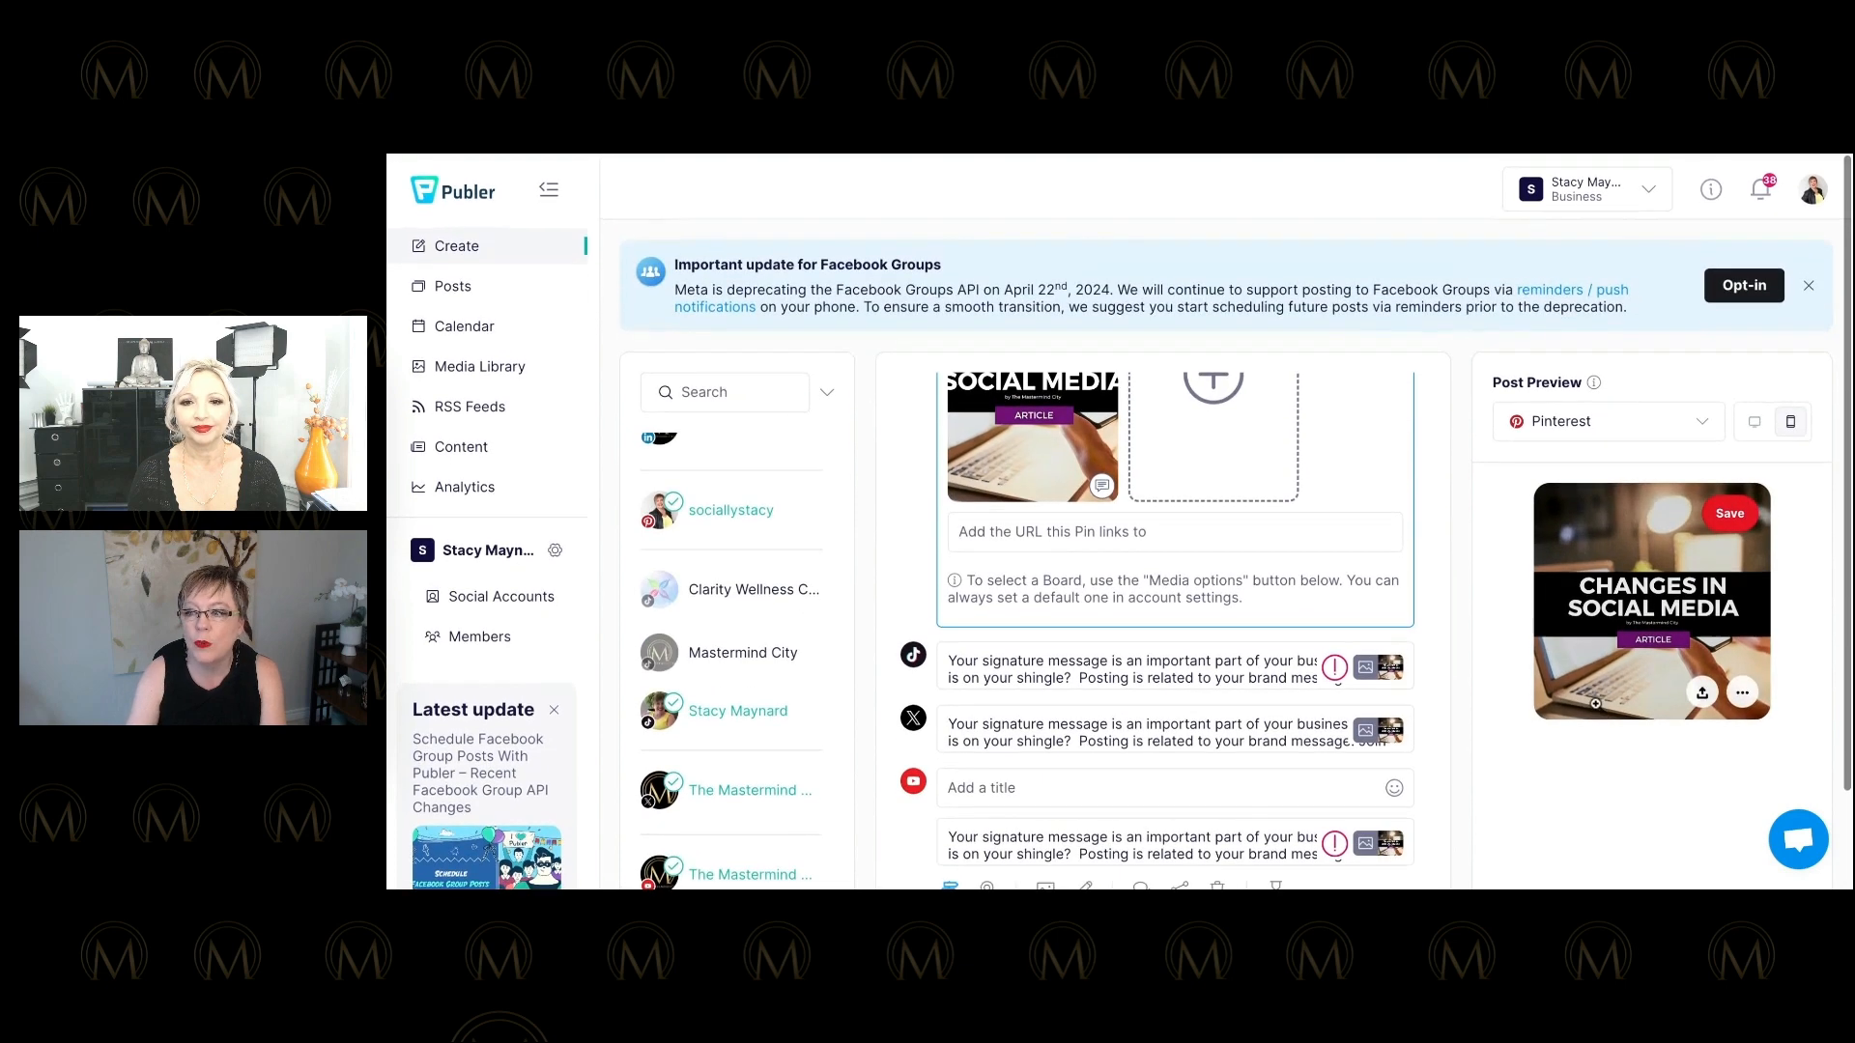
scroll(1445, 501, up, 4)
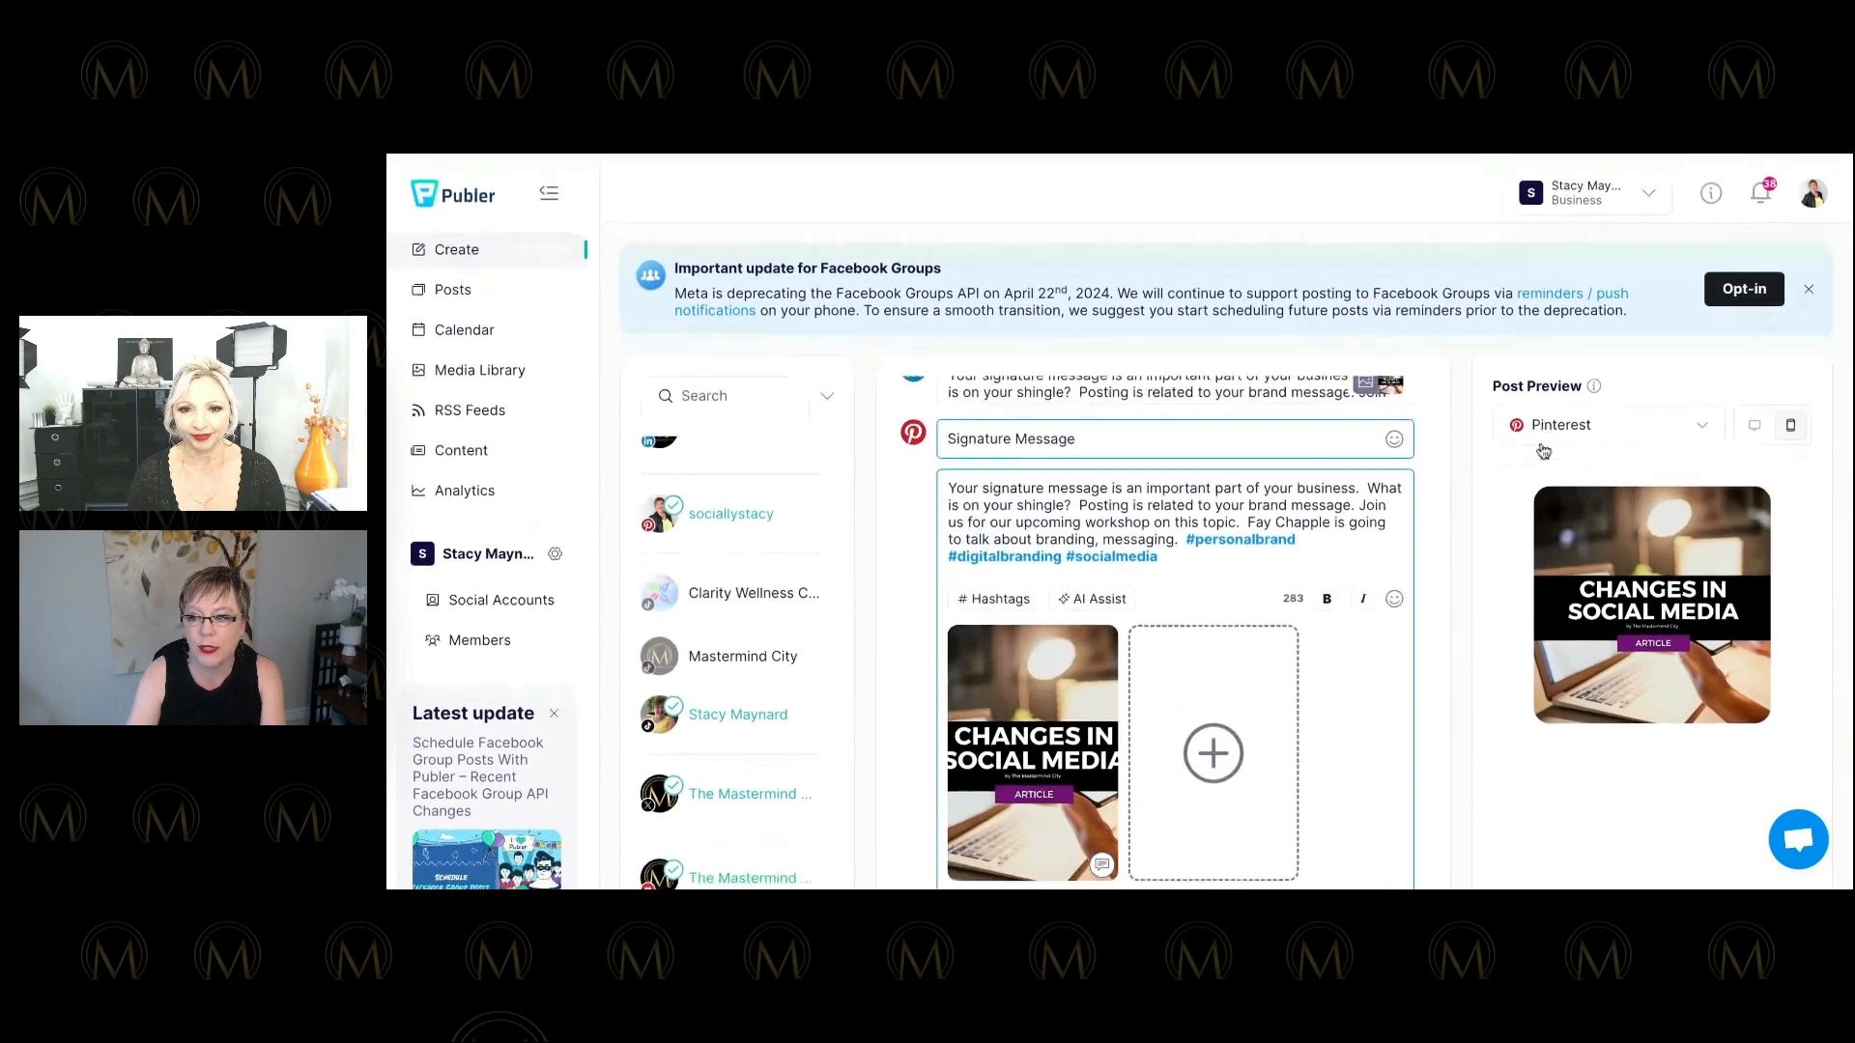
Switch the preview to LinkedIn, attempt to publish, and open the Schedule dropdown options.
click(1608, 416)
click(1565, 451)
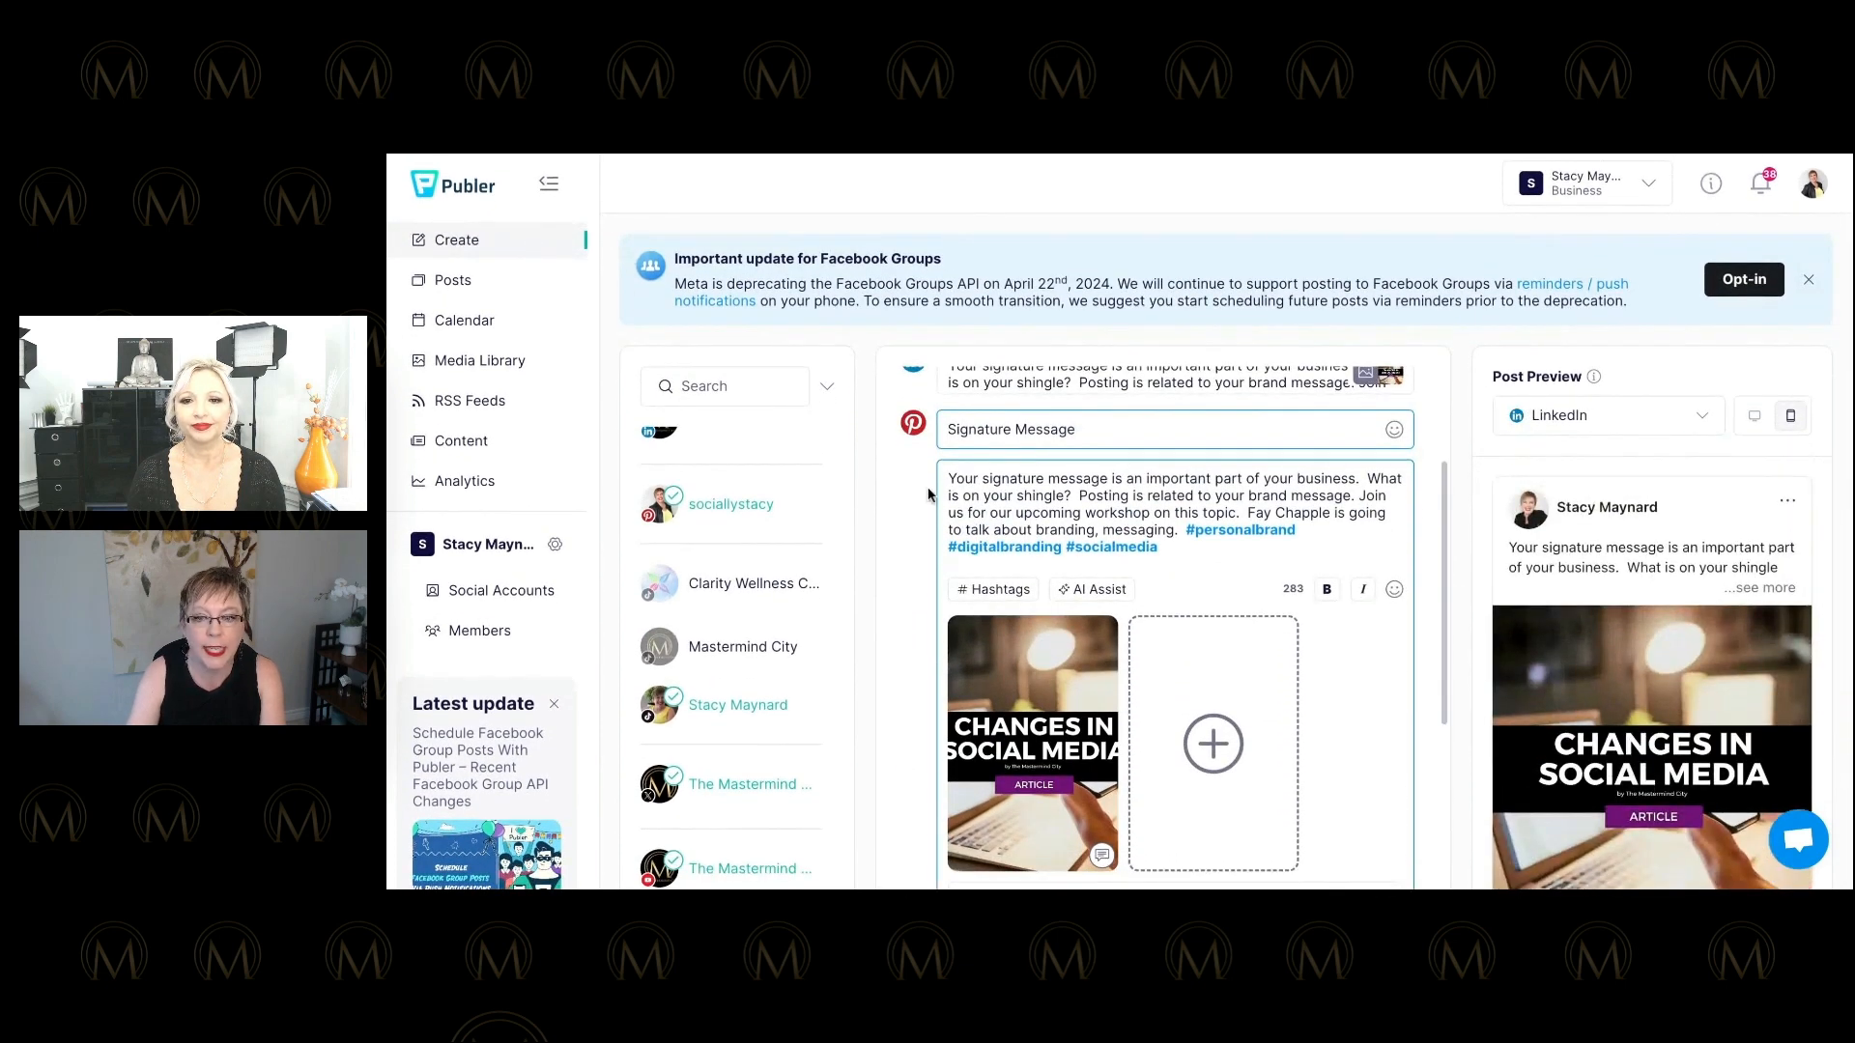
scroll(896, 483, down, 5)
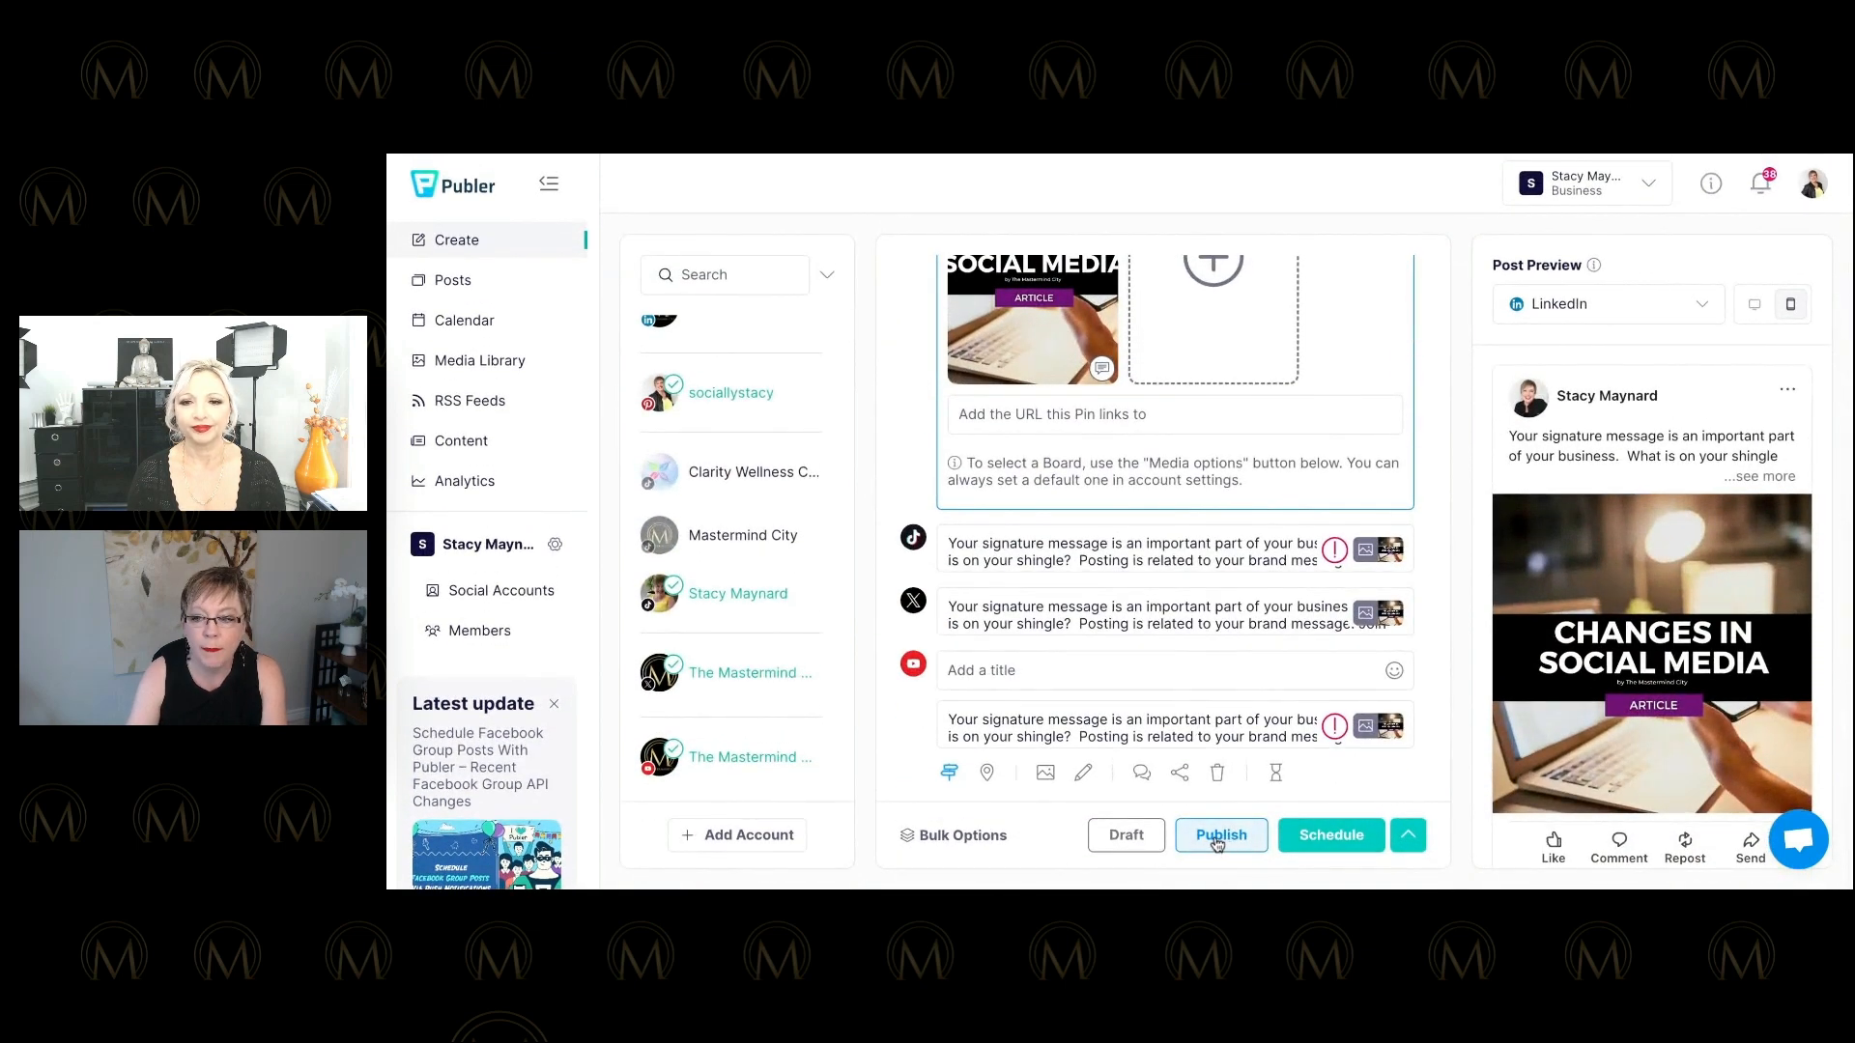
click(1331, 837)
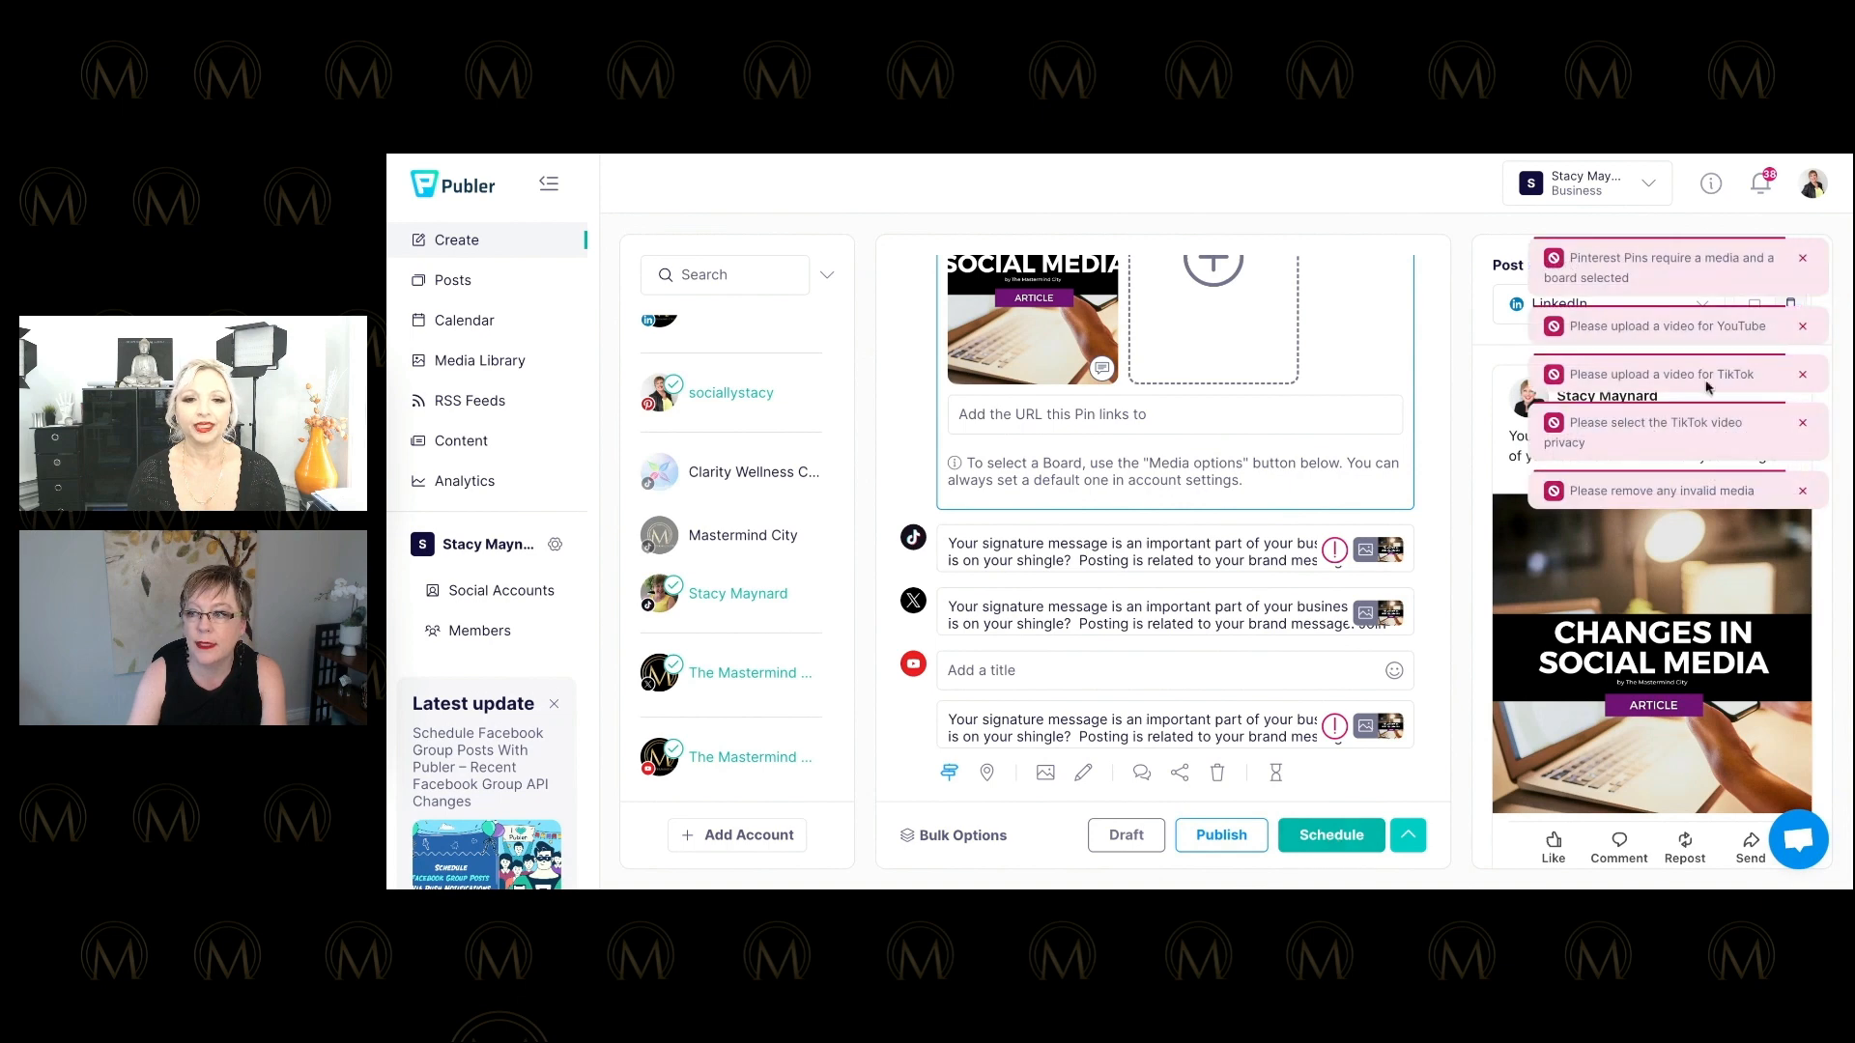
click(1407, 840)
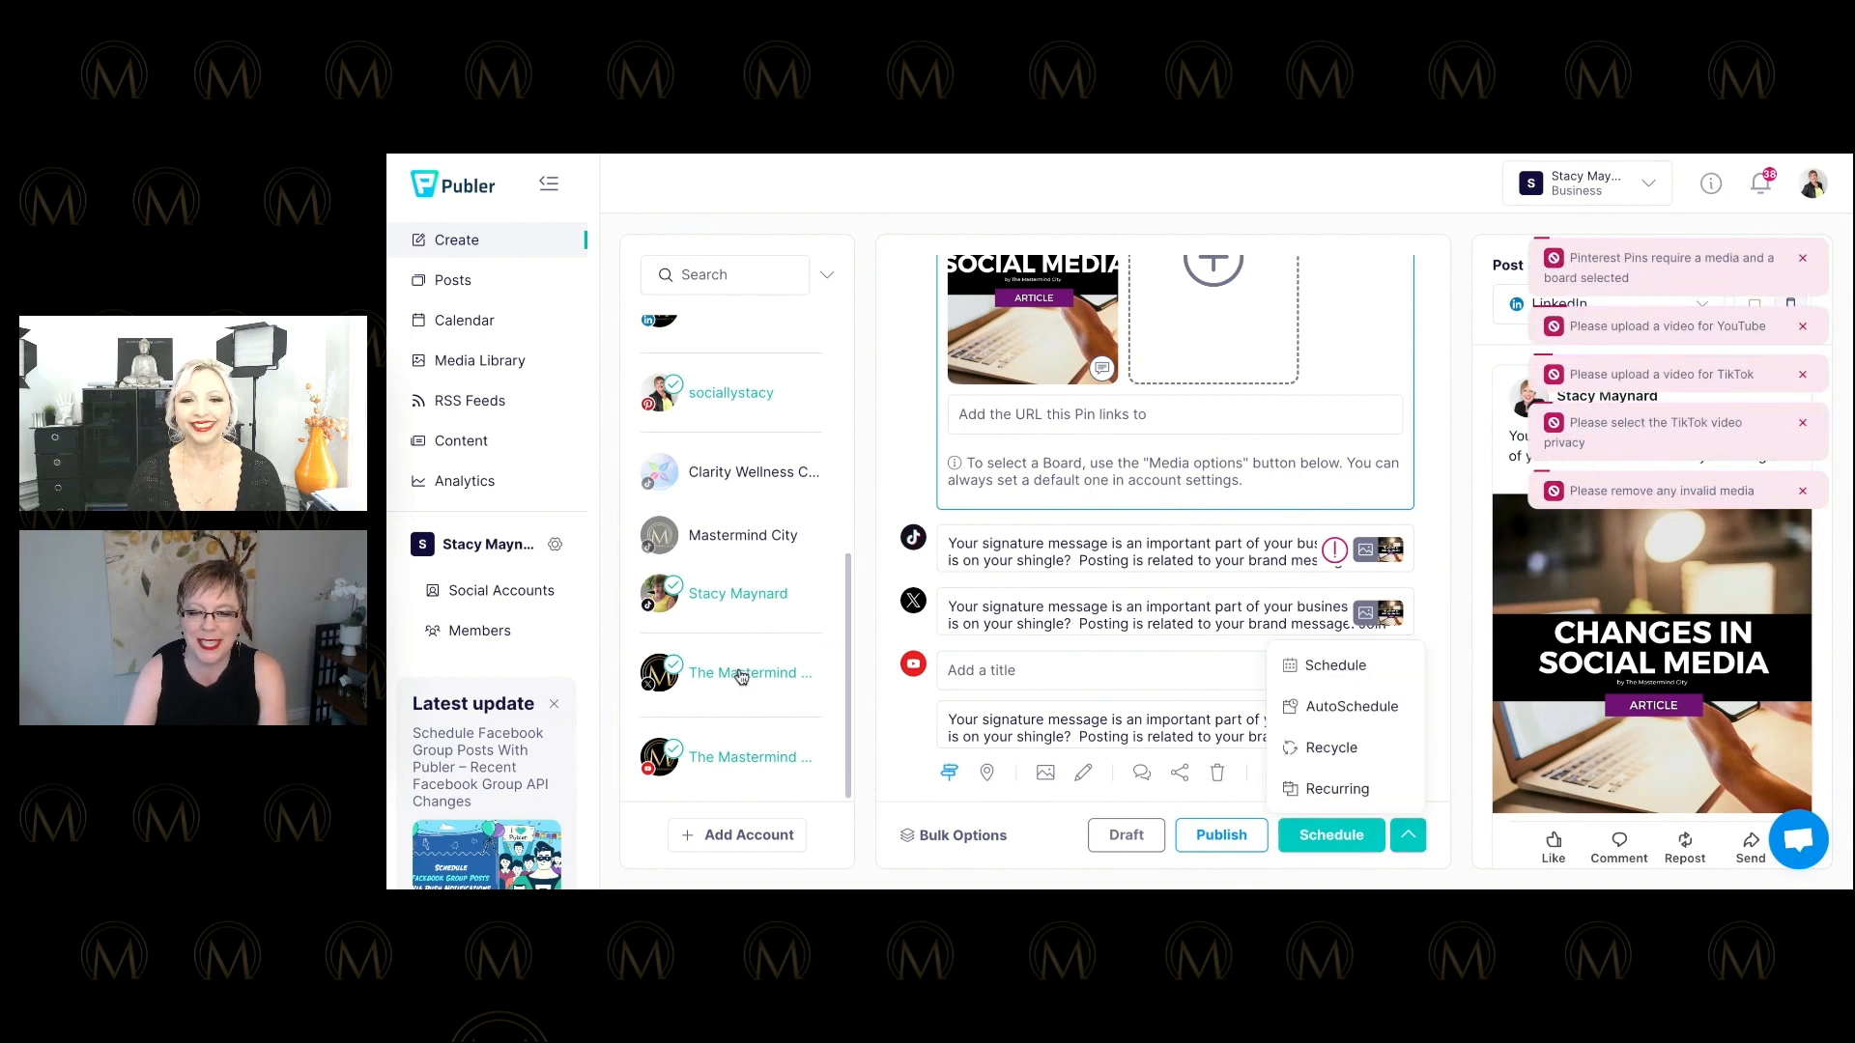
Deselect the YouTube channel in the left account list.
click(731, 756)
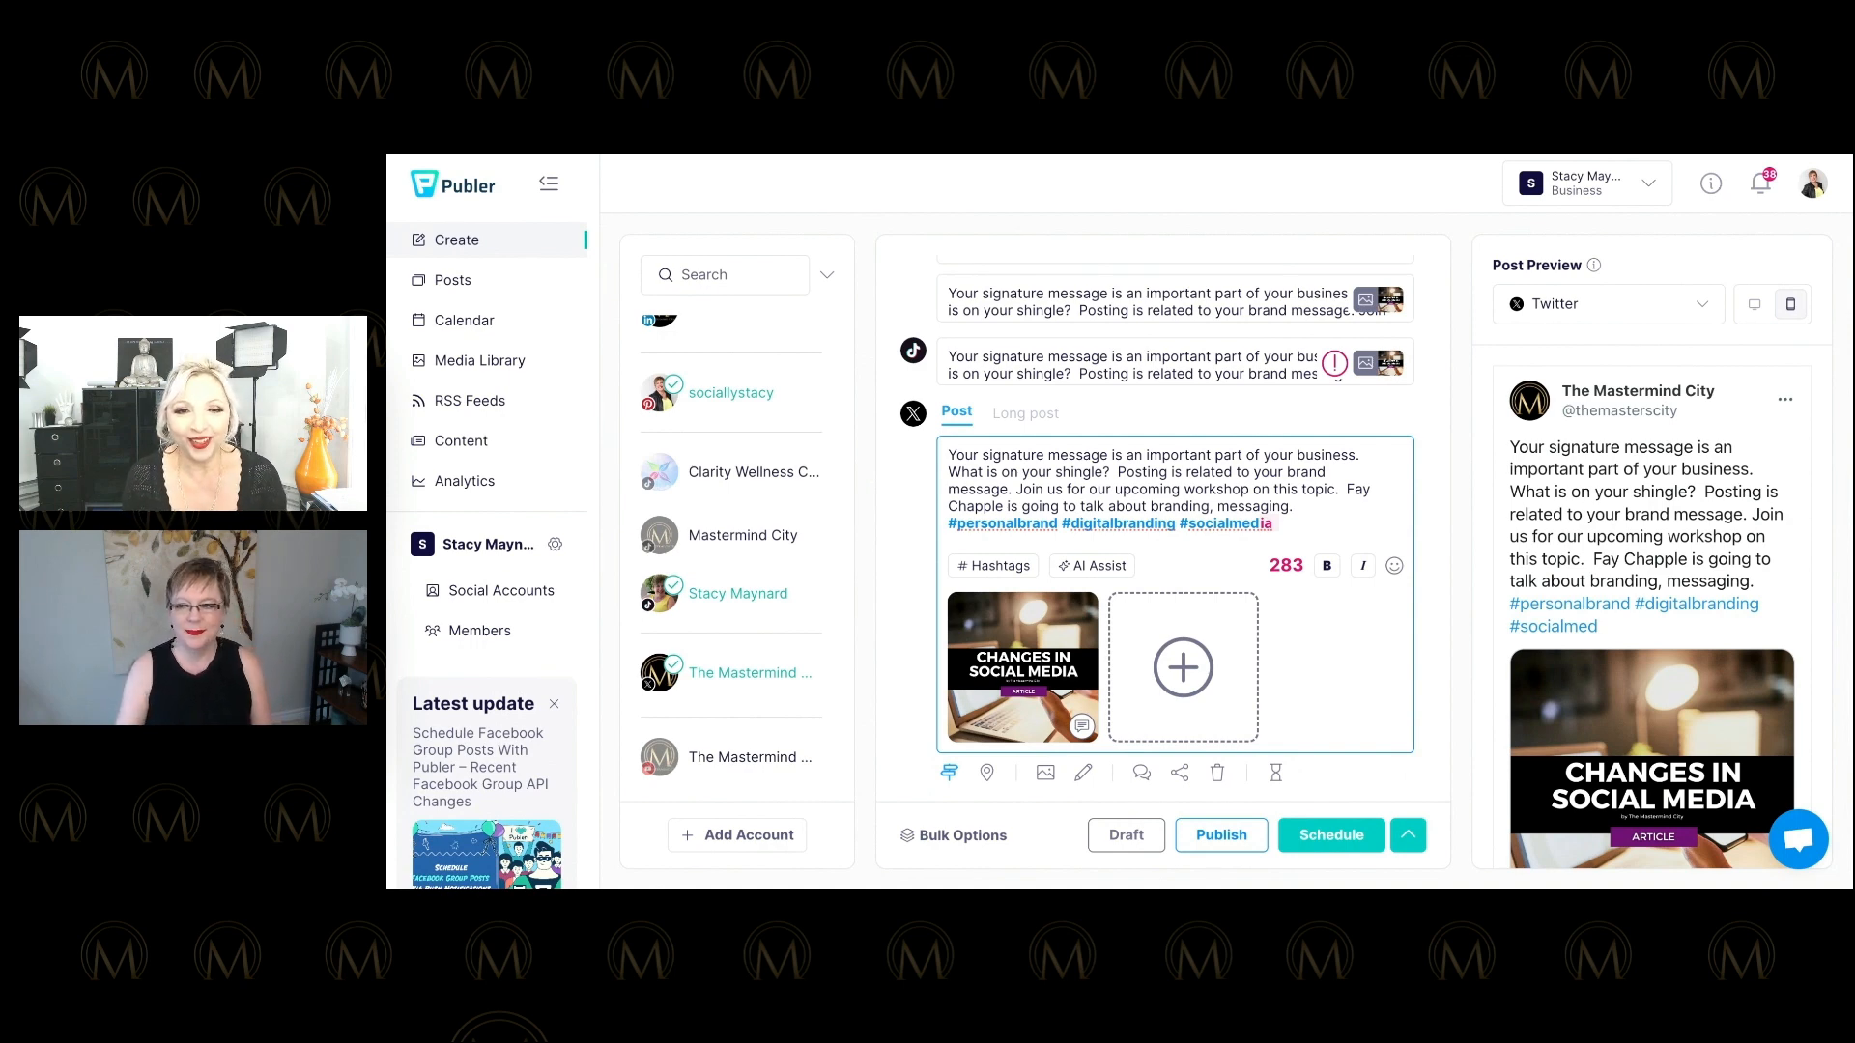
mouse_move(1065, 618)
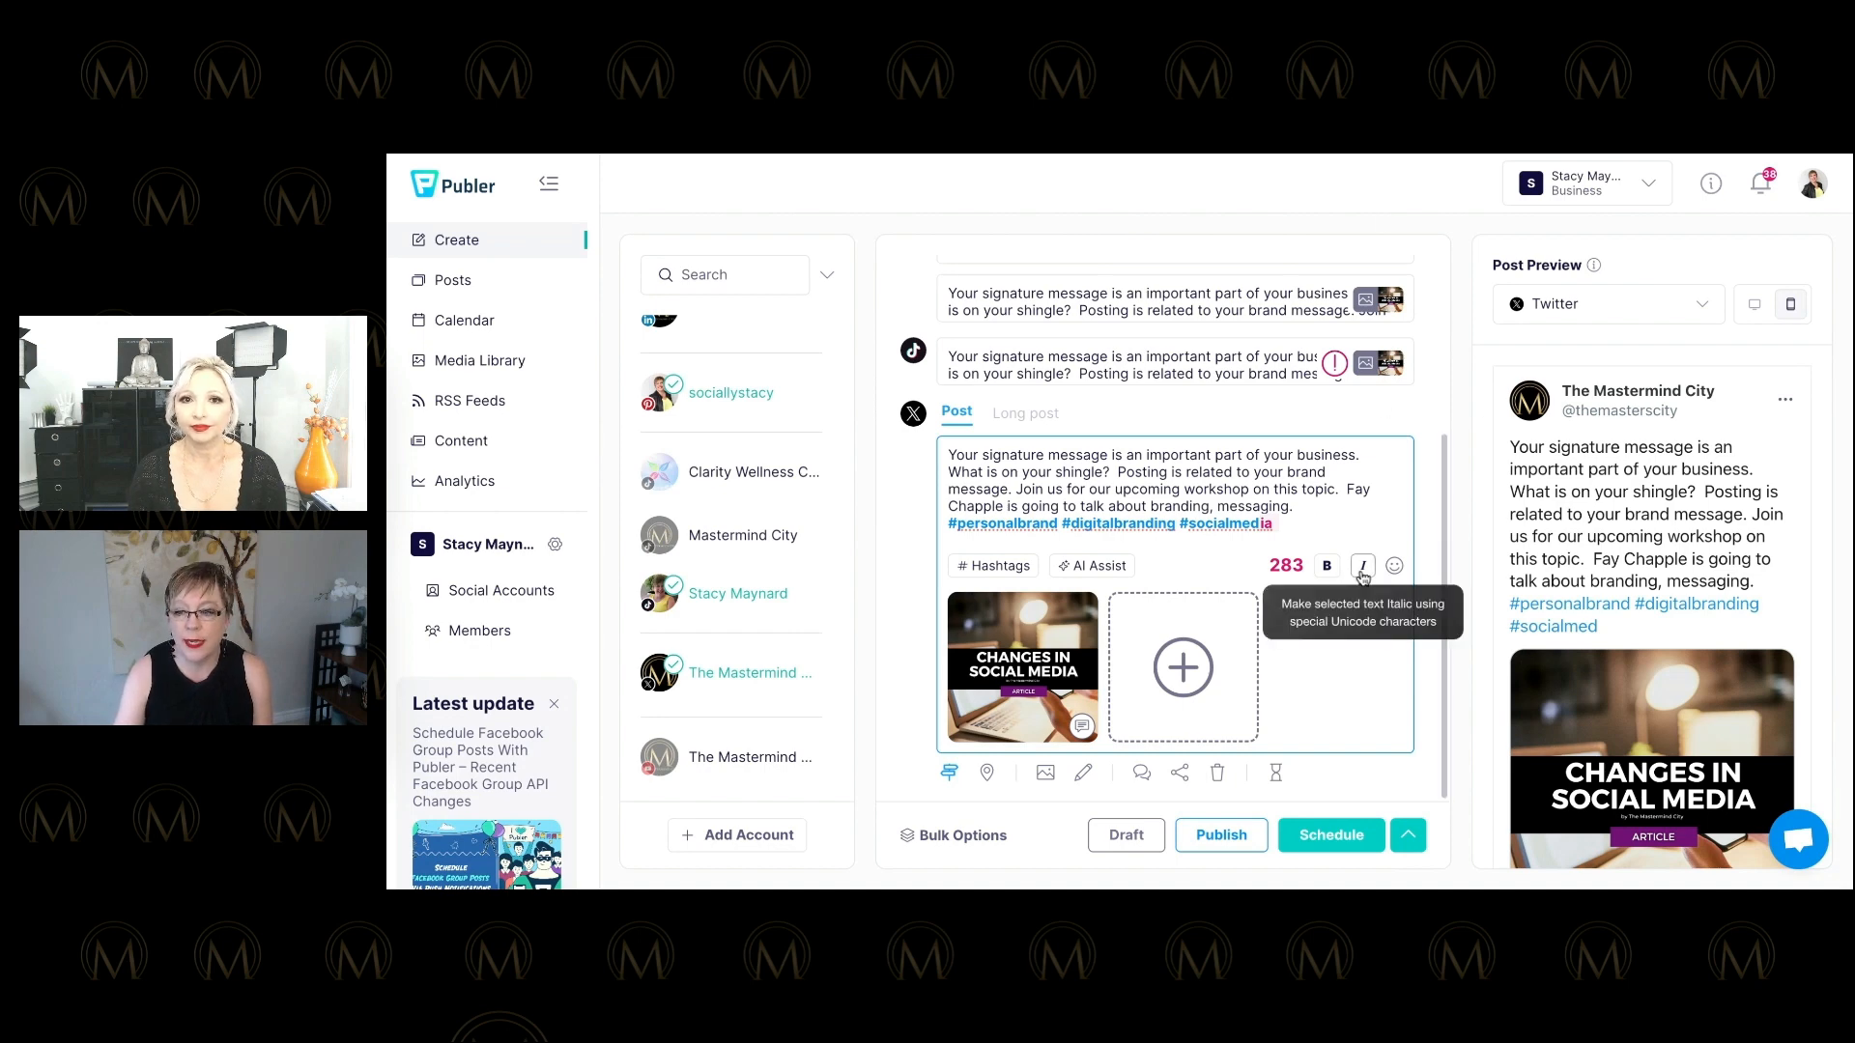
Turn off per-network customization so all accounts share one post.
scroll(1362, 570, up, 1)
scroll(1362, 578, up, 4)
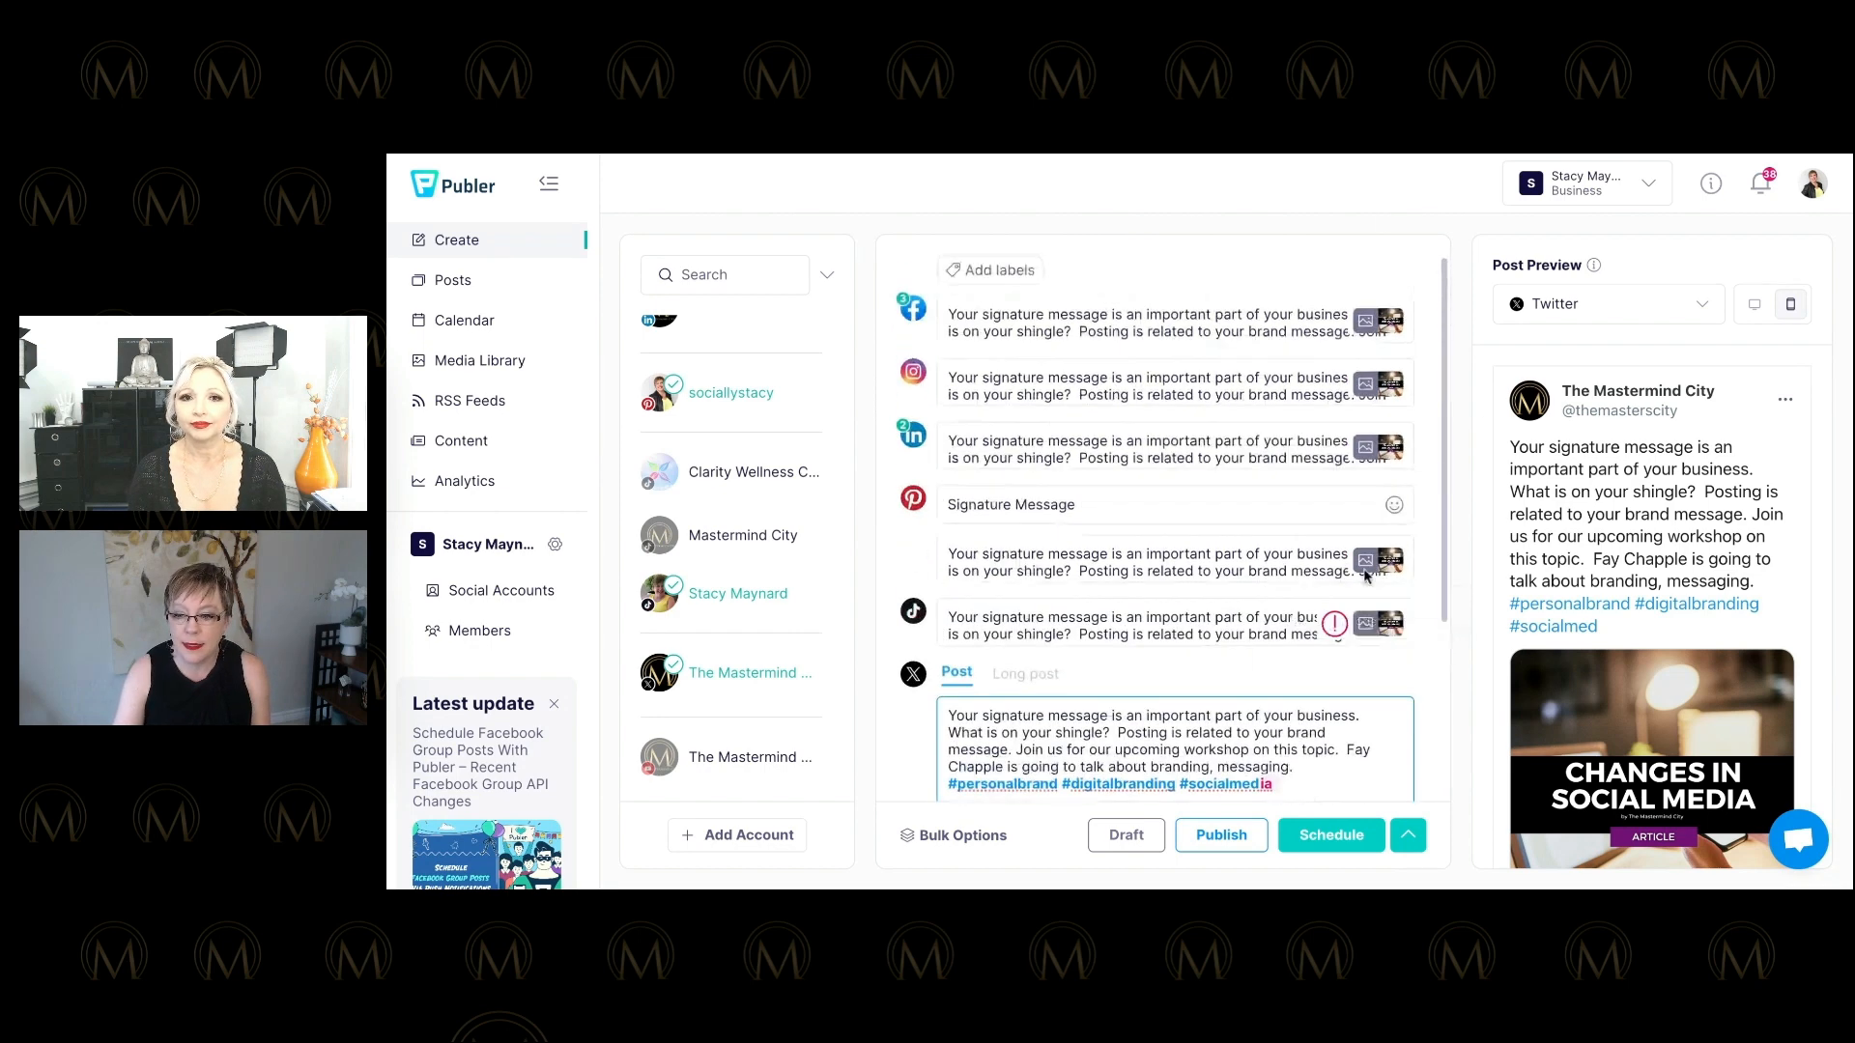
click(935, 837)
click(866, 602)
scroll(869, 611, down, 1)
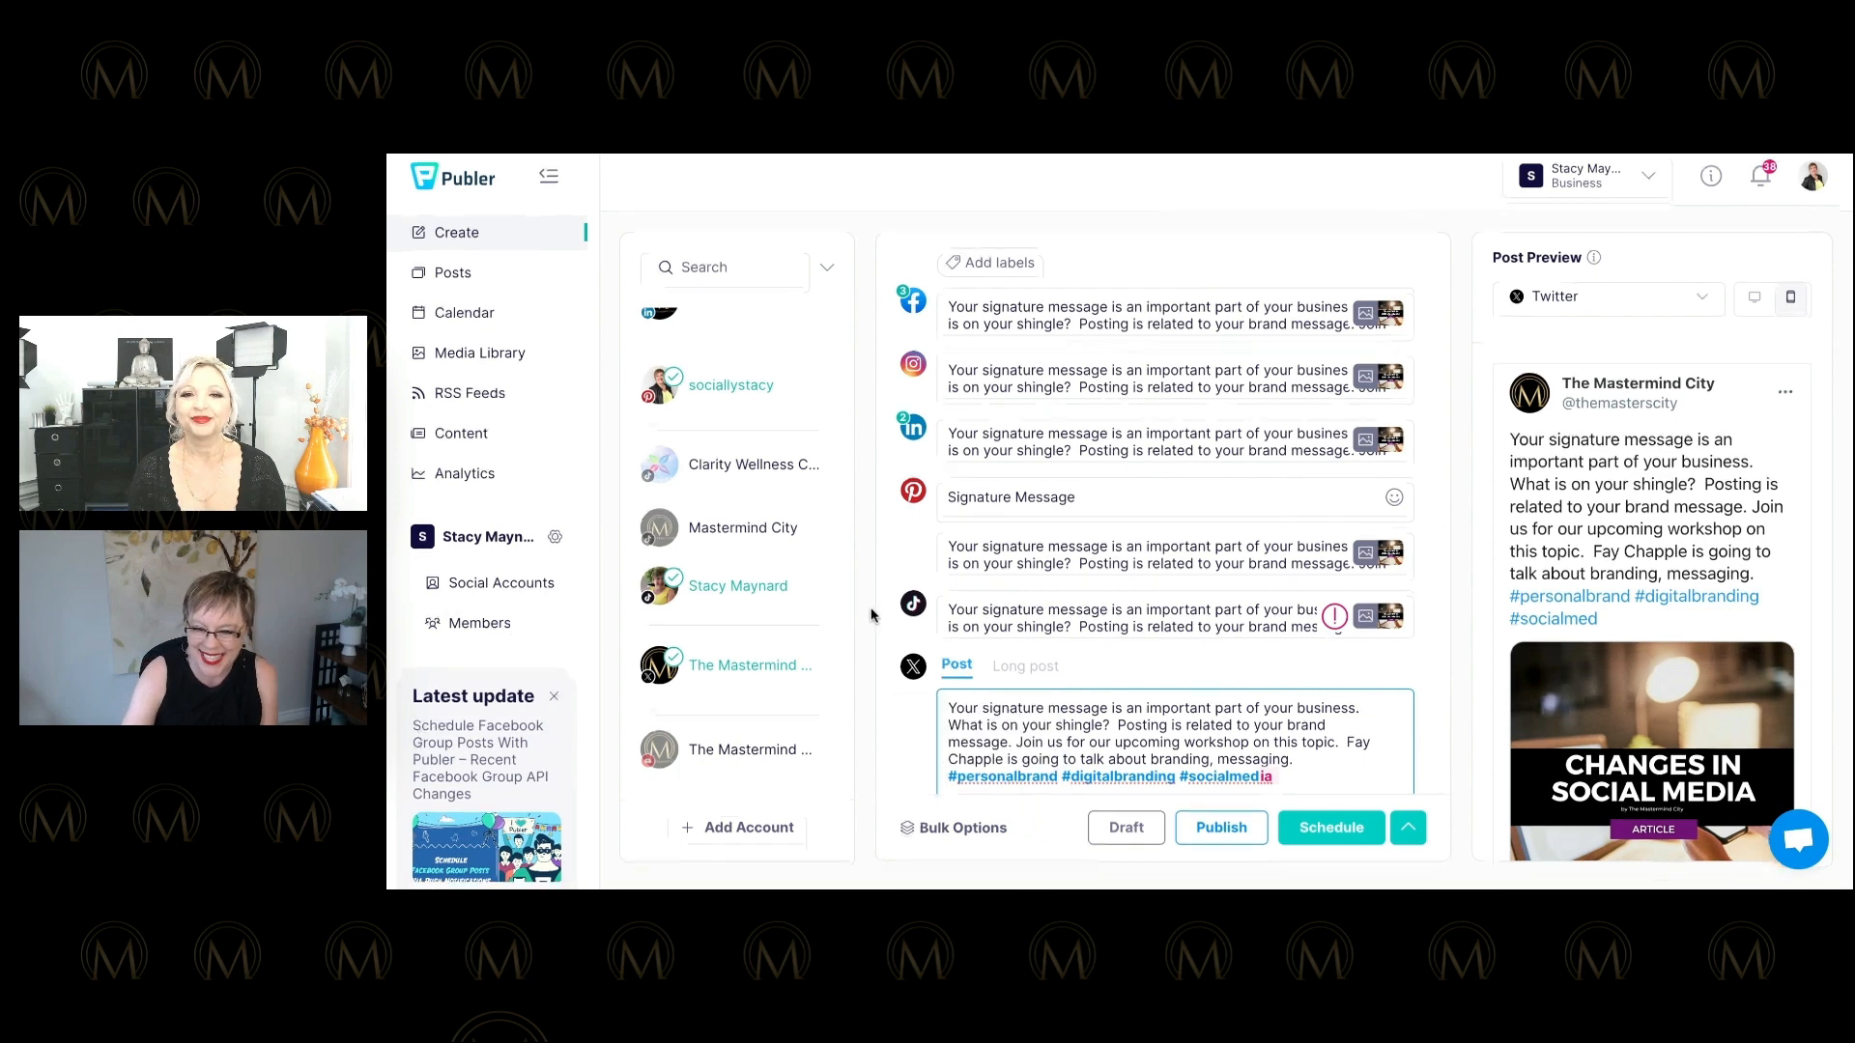
scroll(962, 687, down, 4)
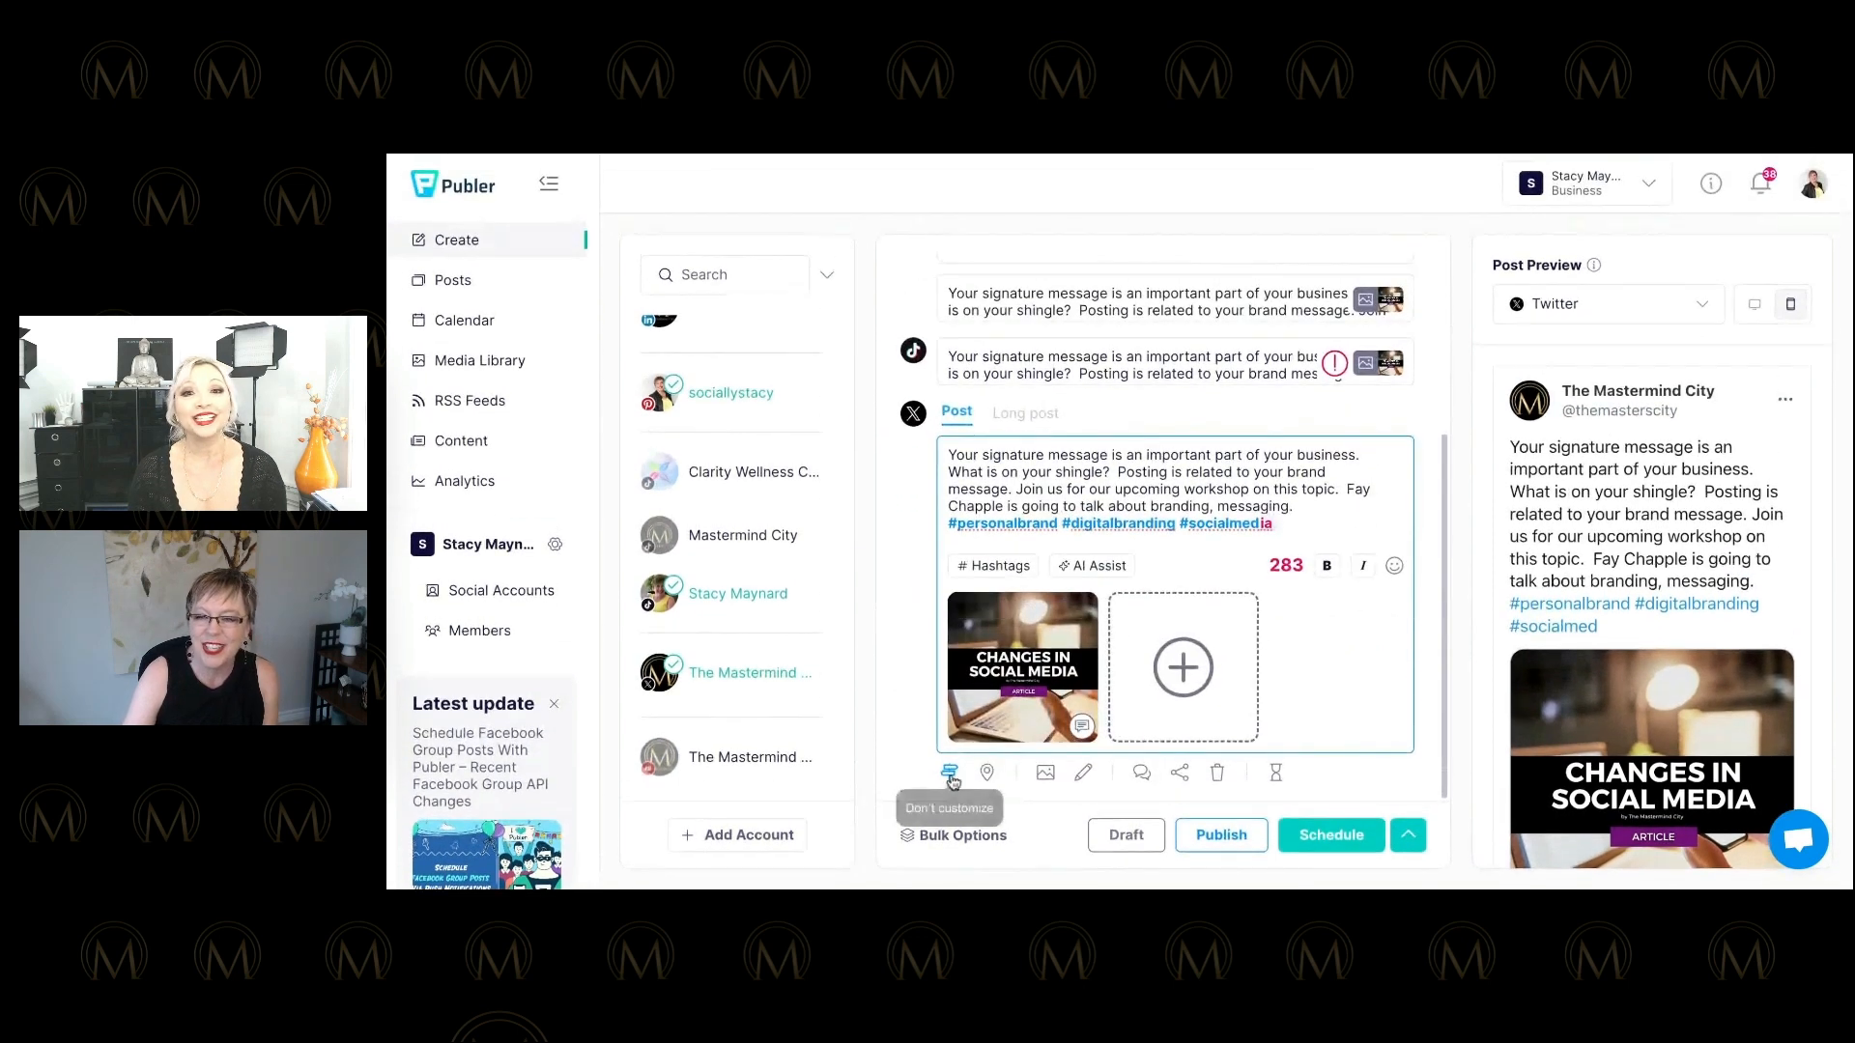
click(949, 775)
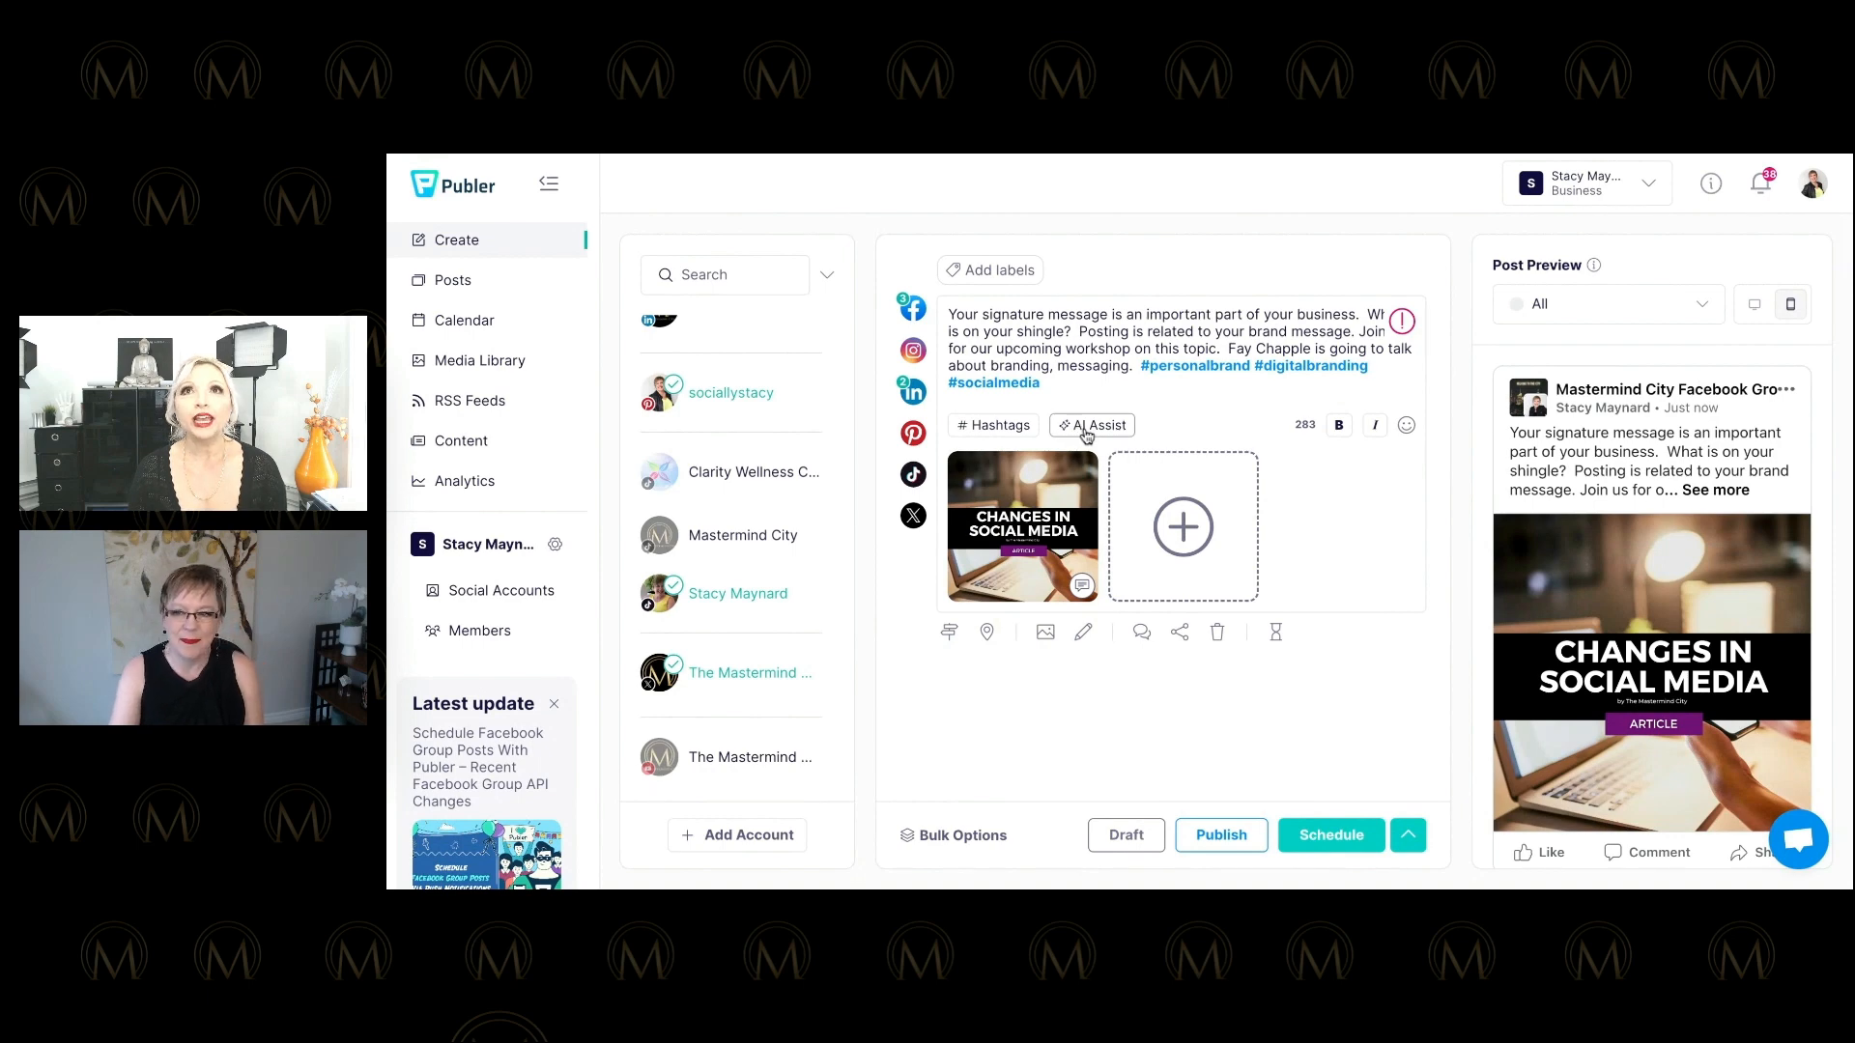
Bring up AI Assist's Generate new text prompt and close it without generating.
click(1088, 428)
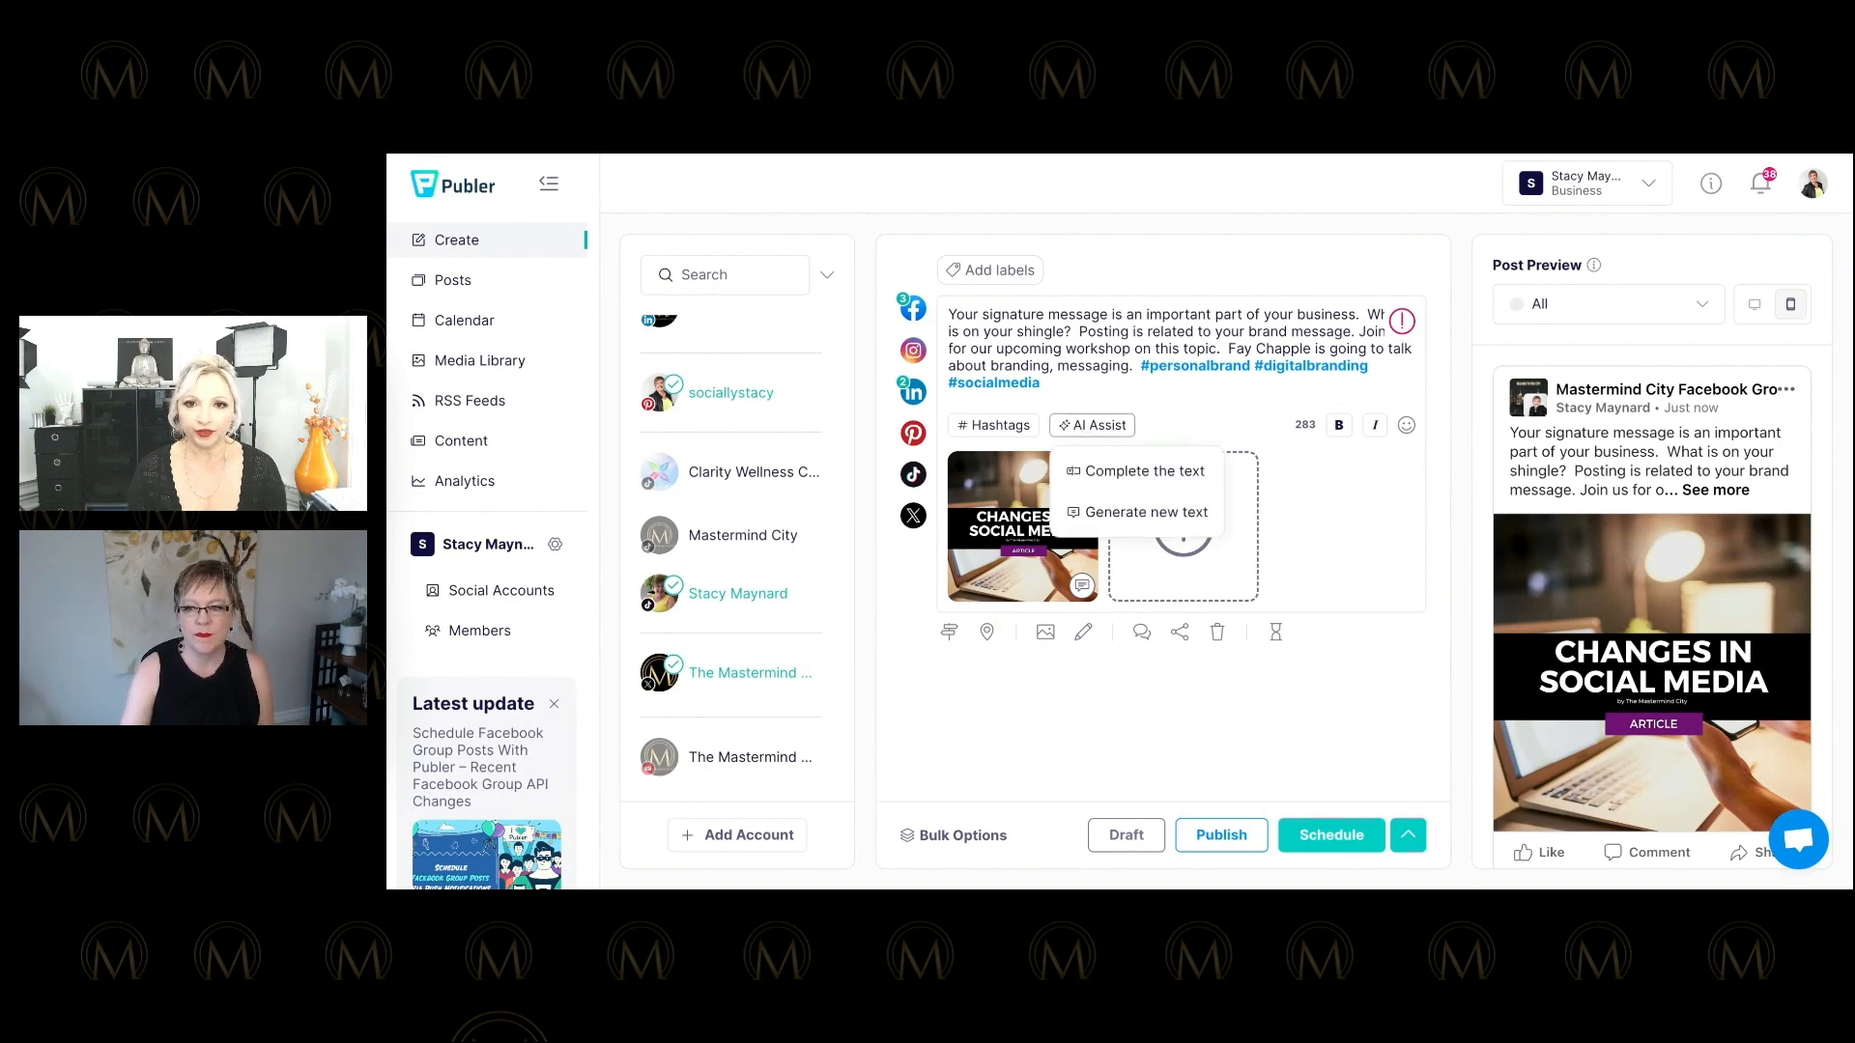
click(1135, 515)
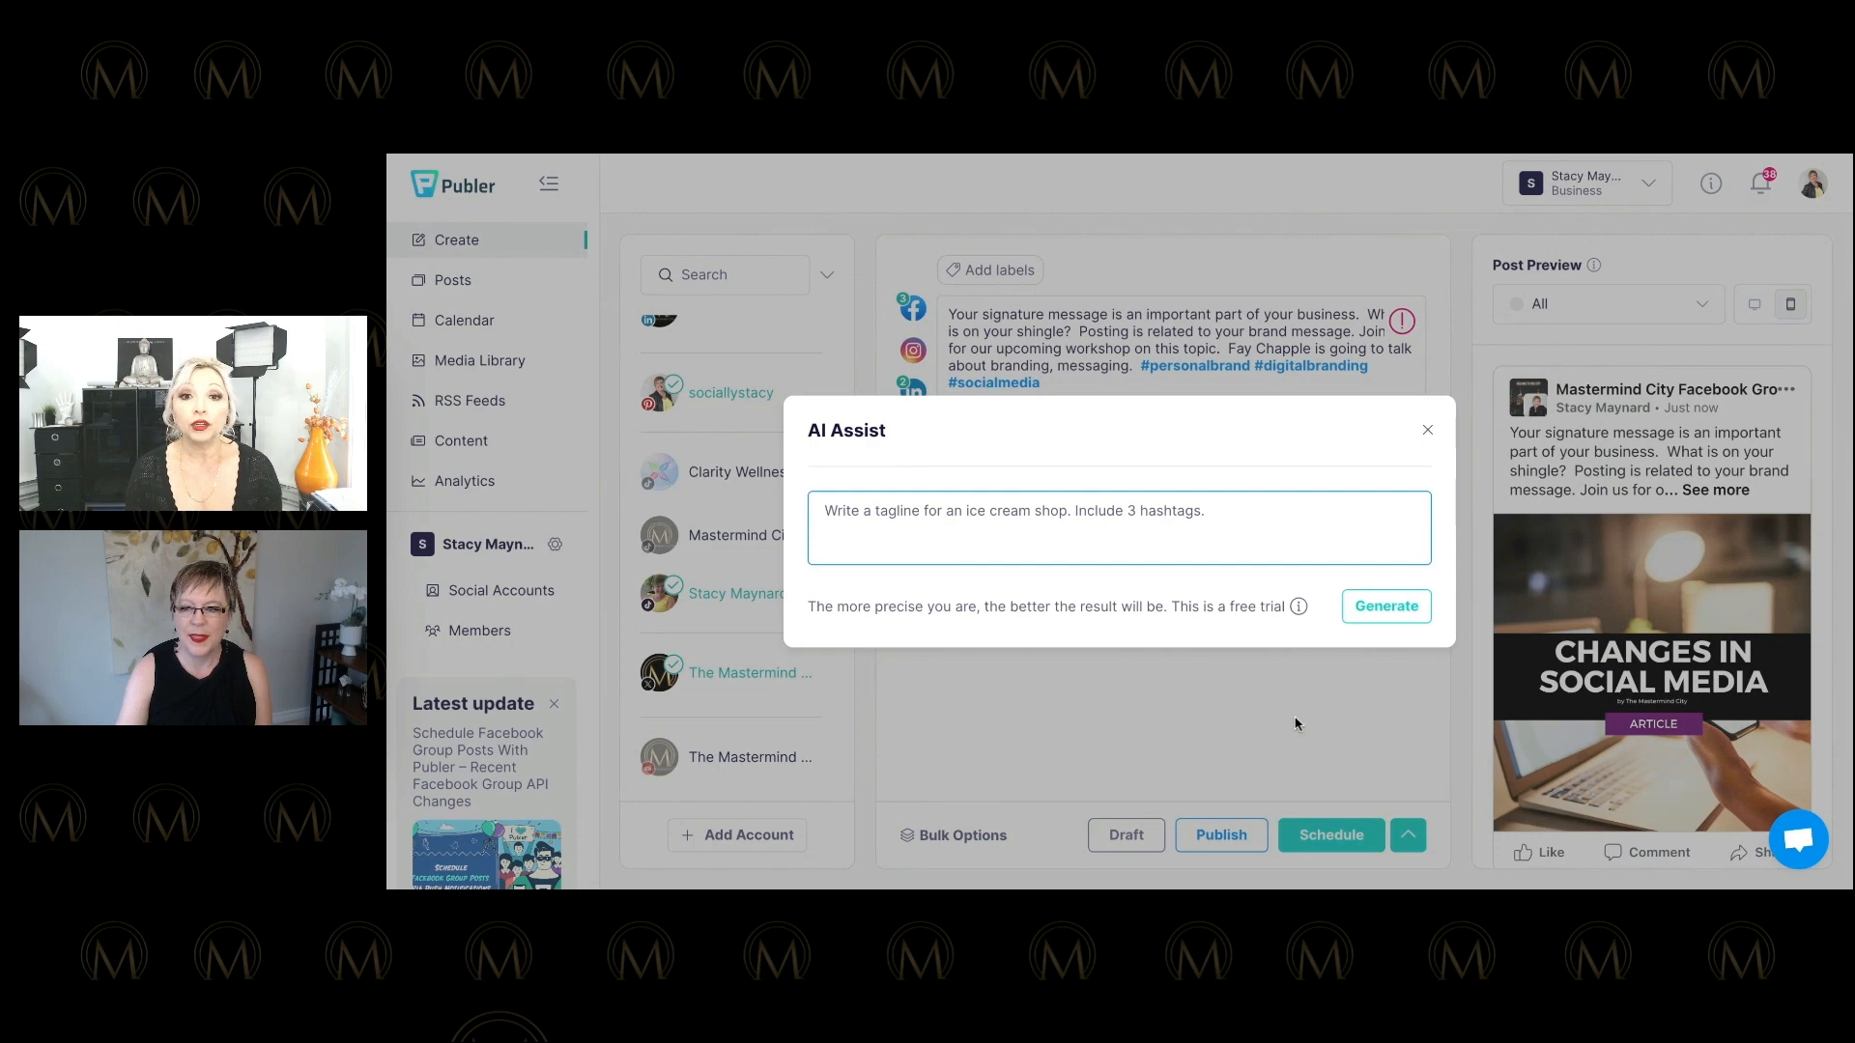
click(1152, 331)
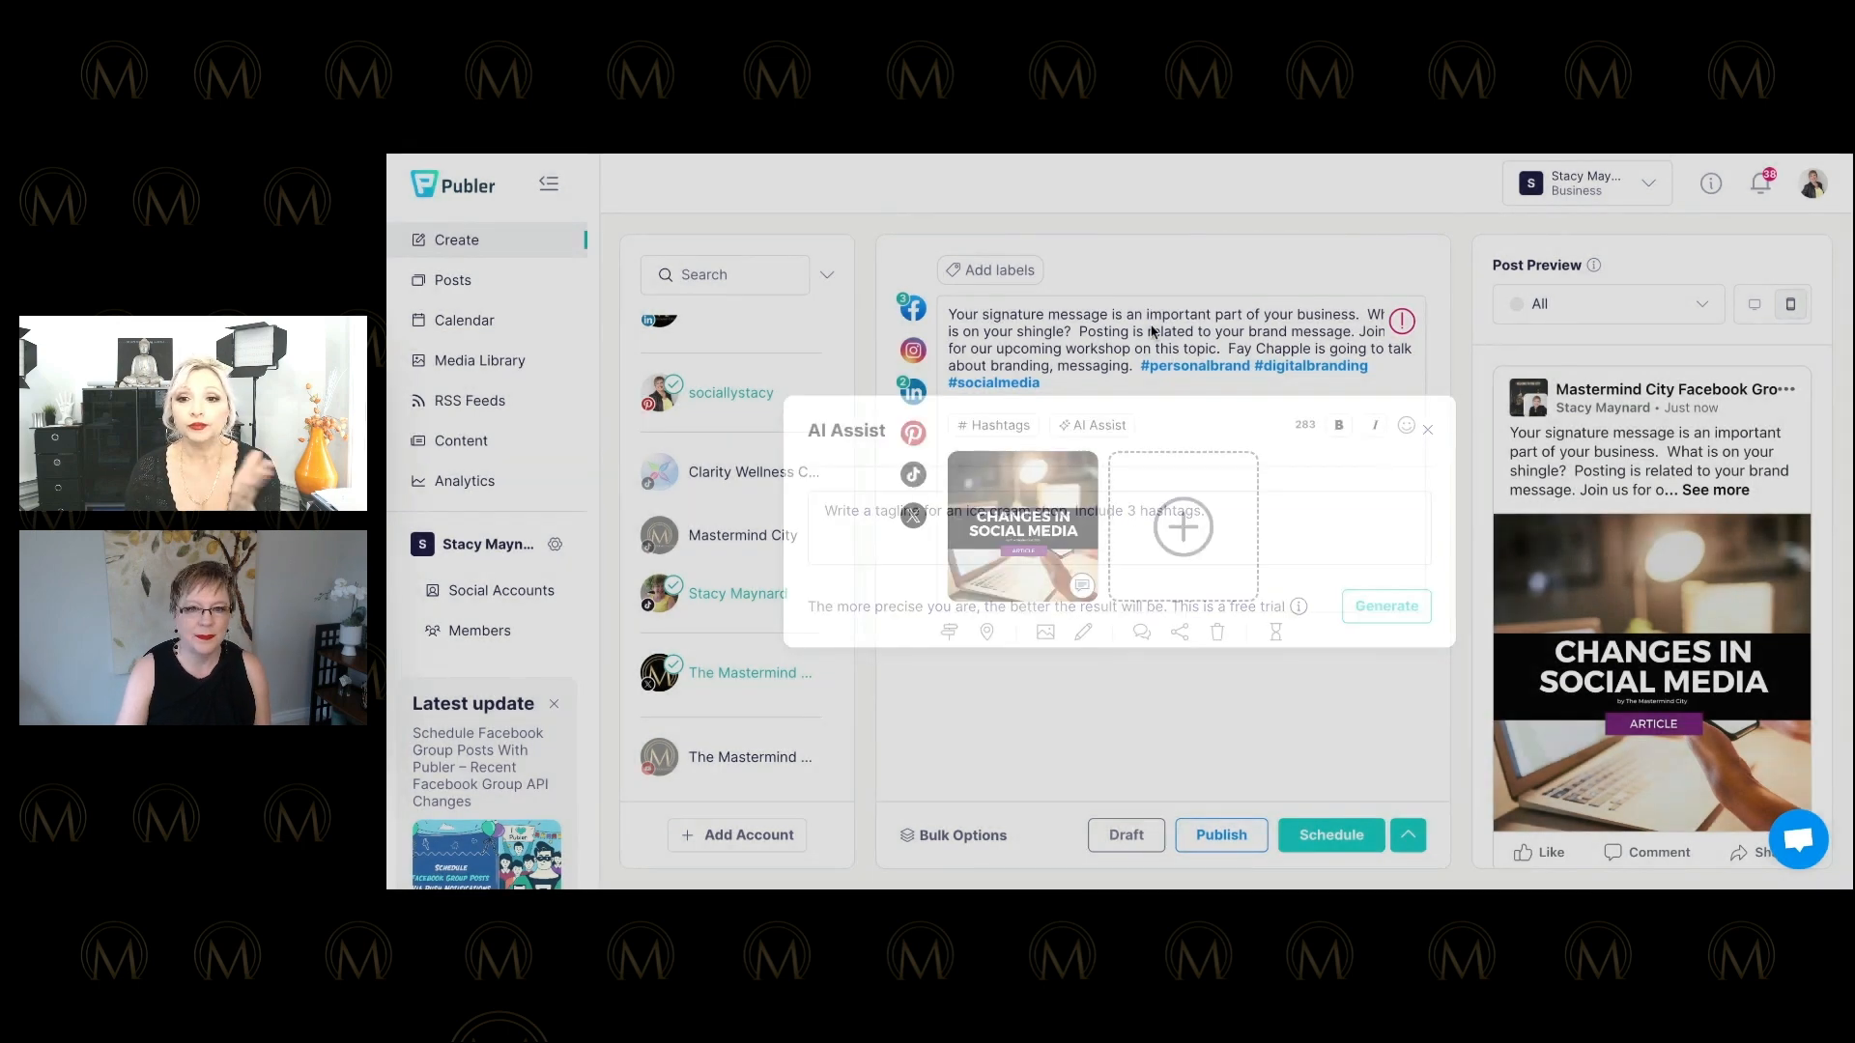